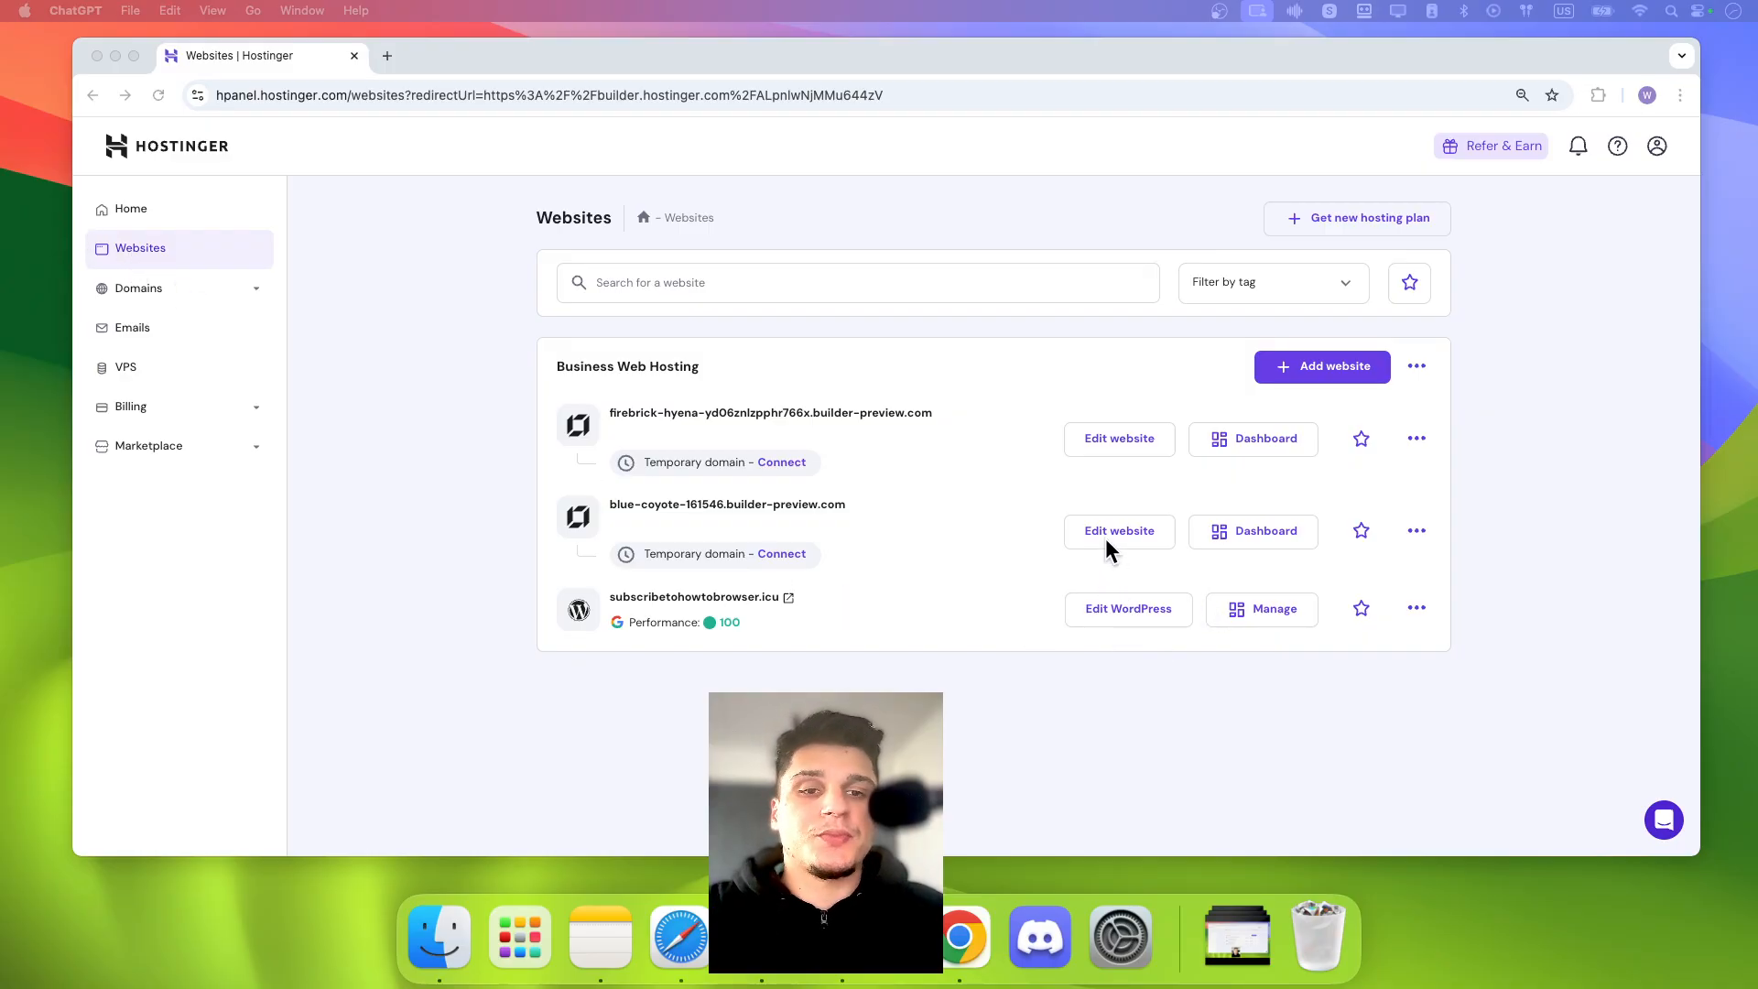
# Step: Open the blue-coyote website for editing and add the "Predict the future" hero section with the centred white box
pyautogui.click(1043, 528)
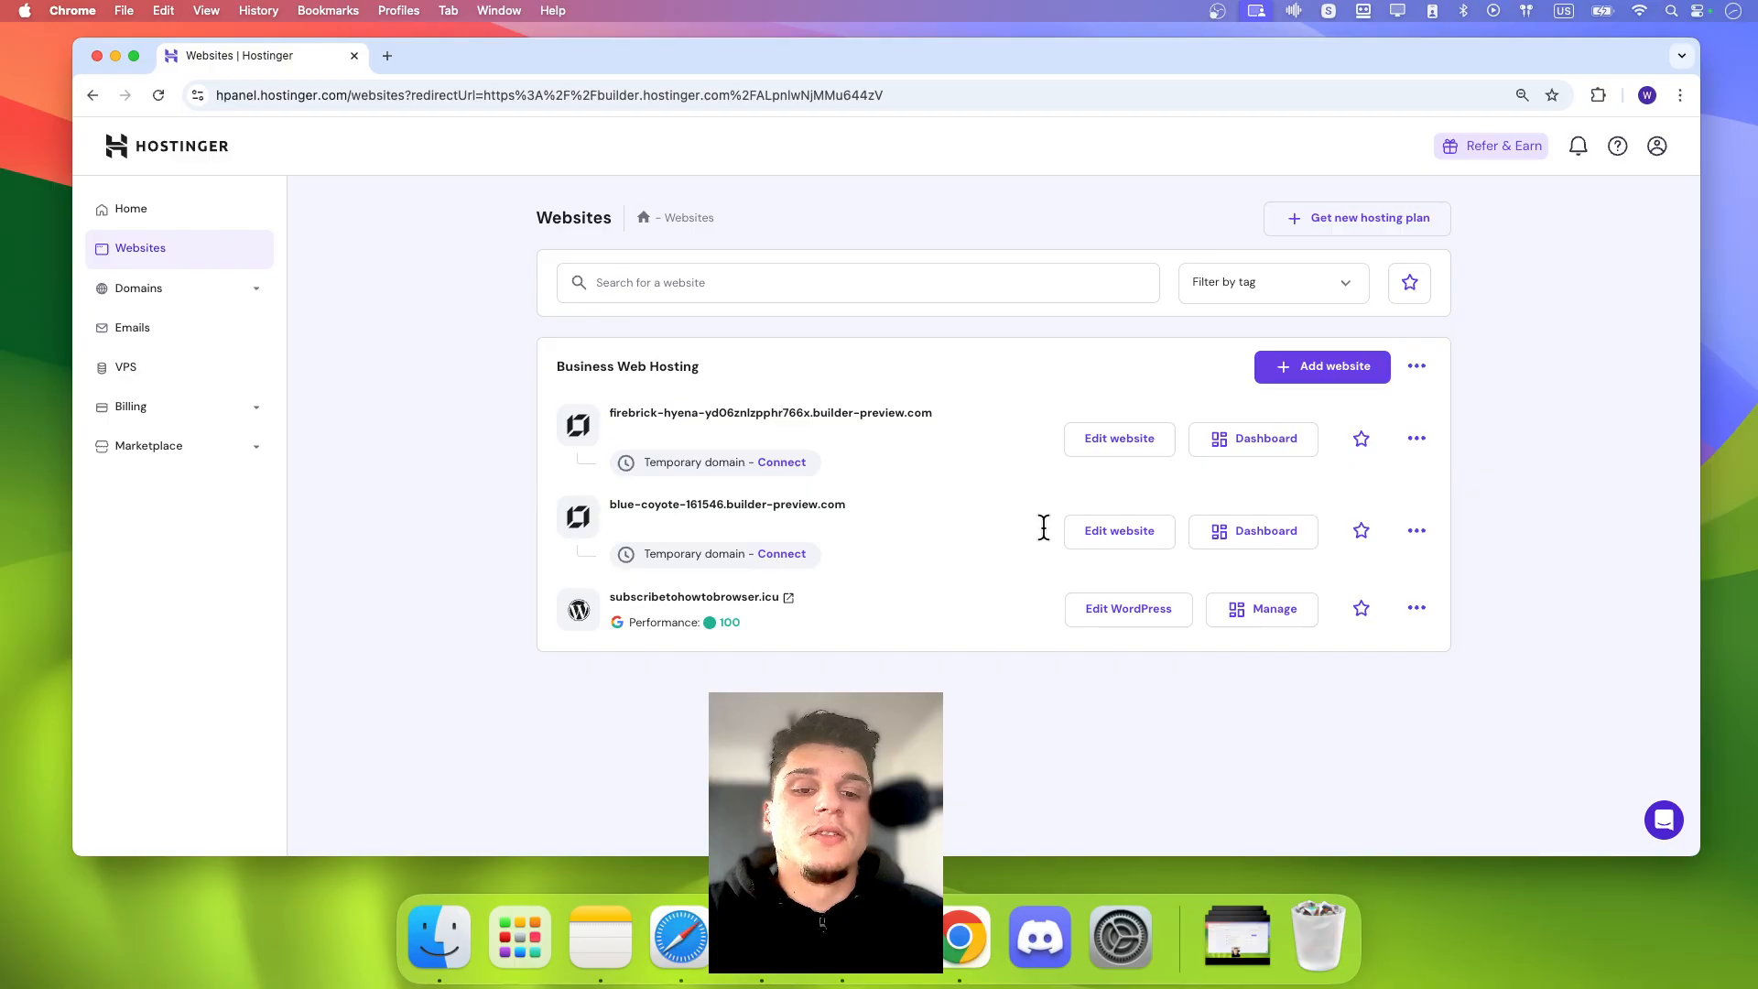
pyautogui.click(1080, 528)
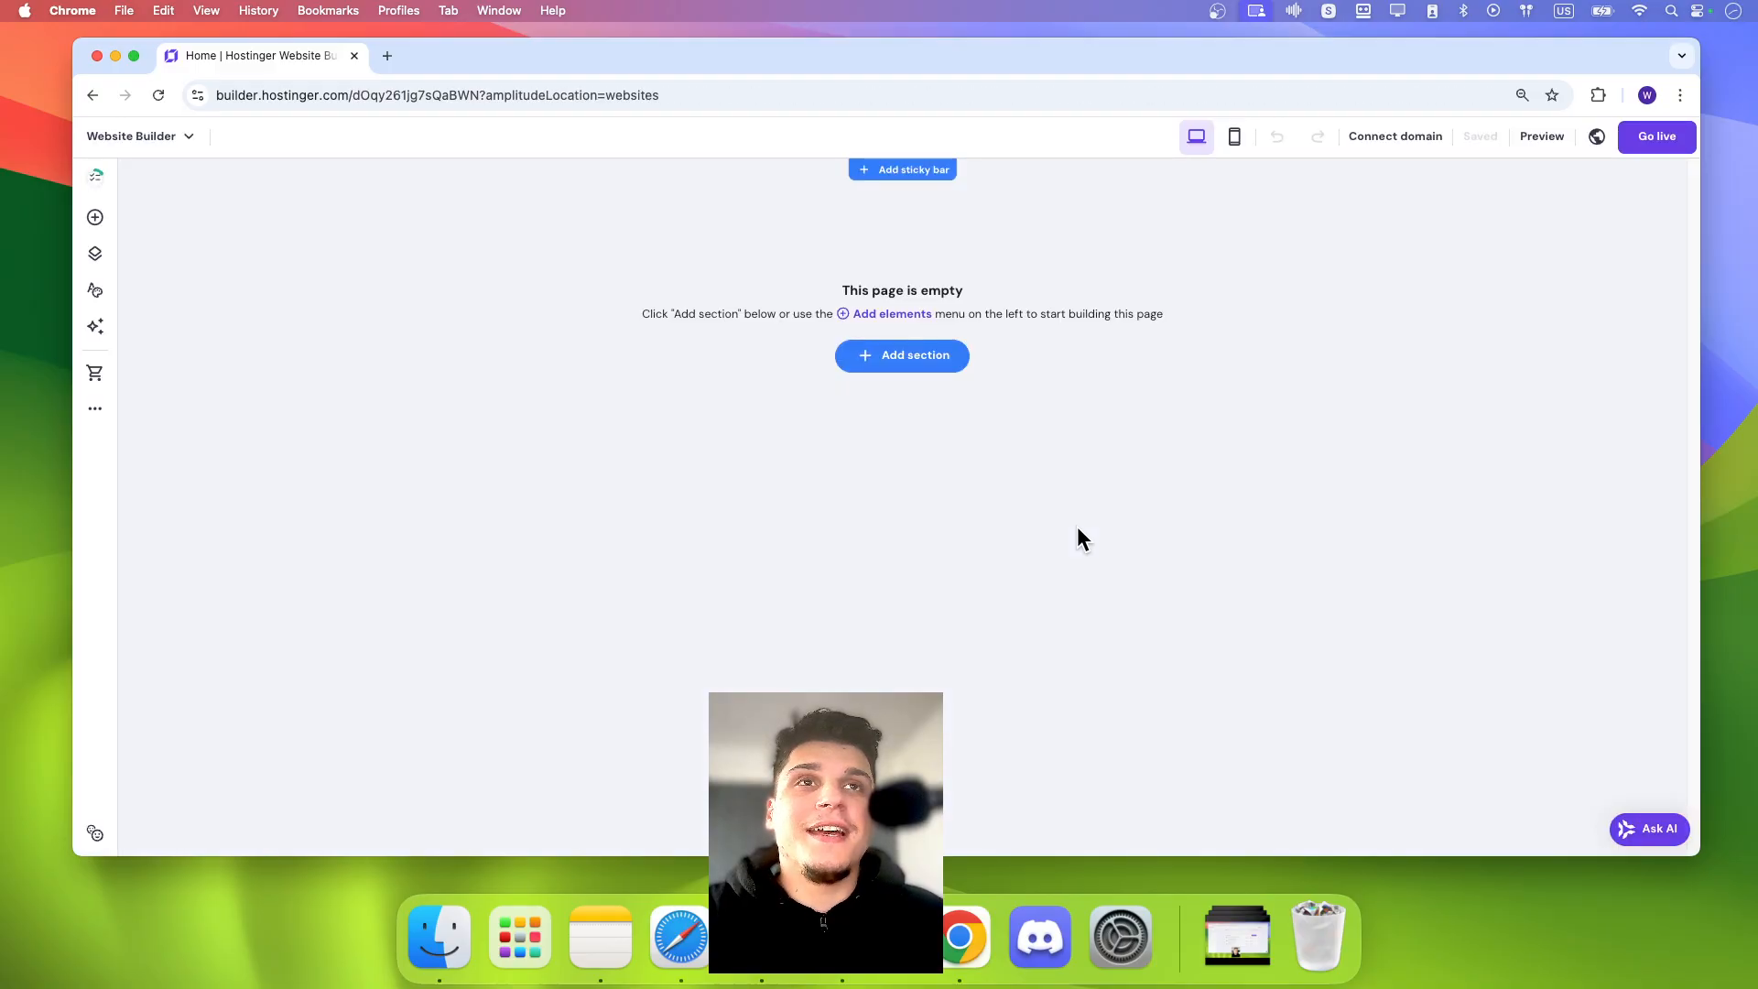
pyautogui.click(856, 361)
pyautogui.click(793, 482)
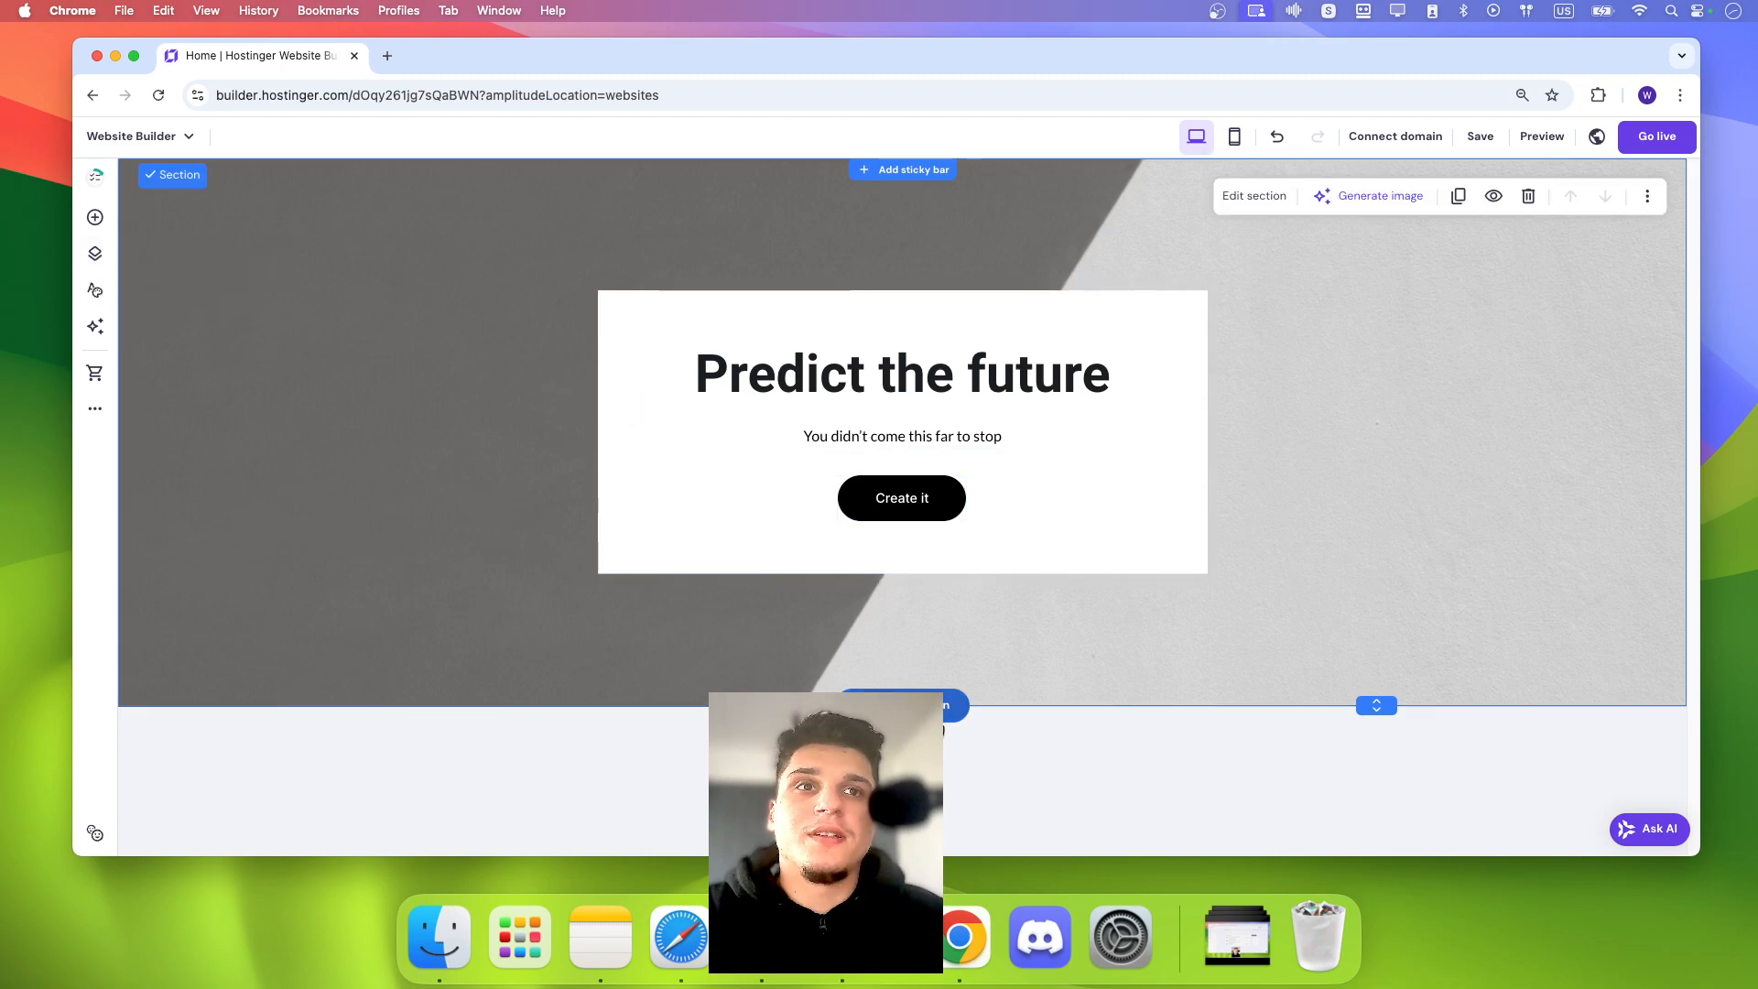
# Step: Add an online store product list section below the hero section
pyautogui.click(952, 705)
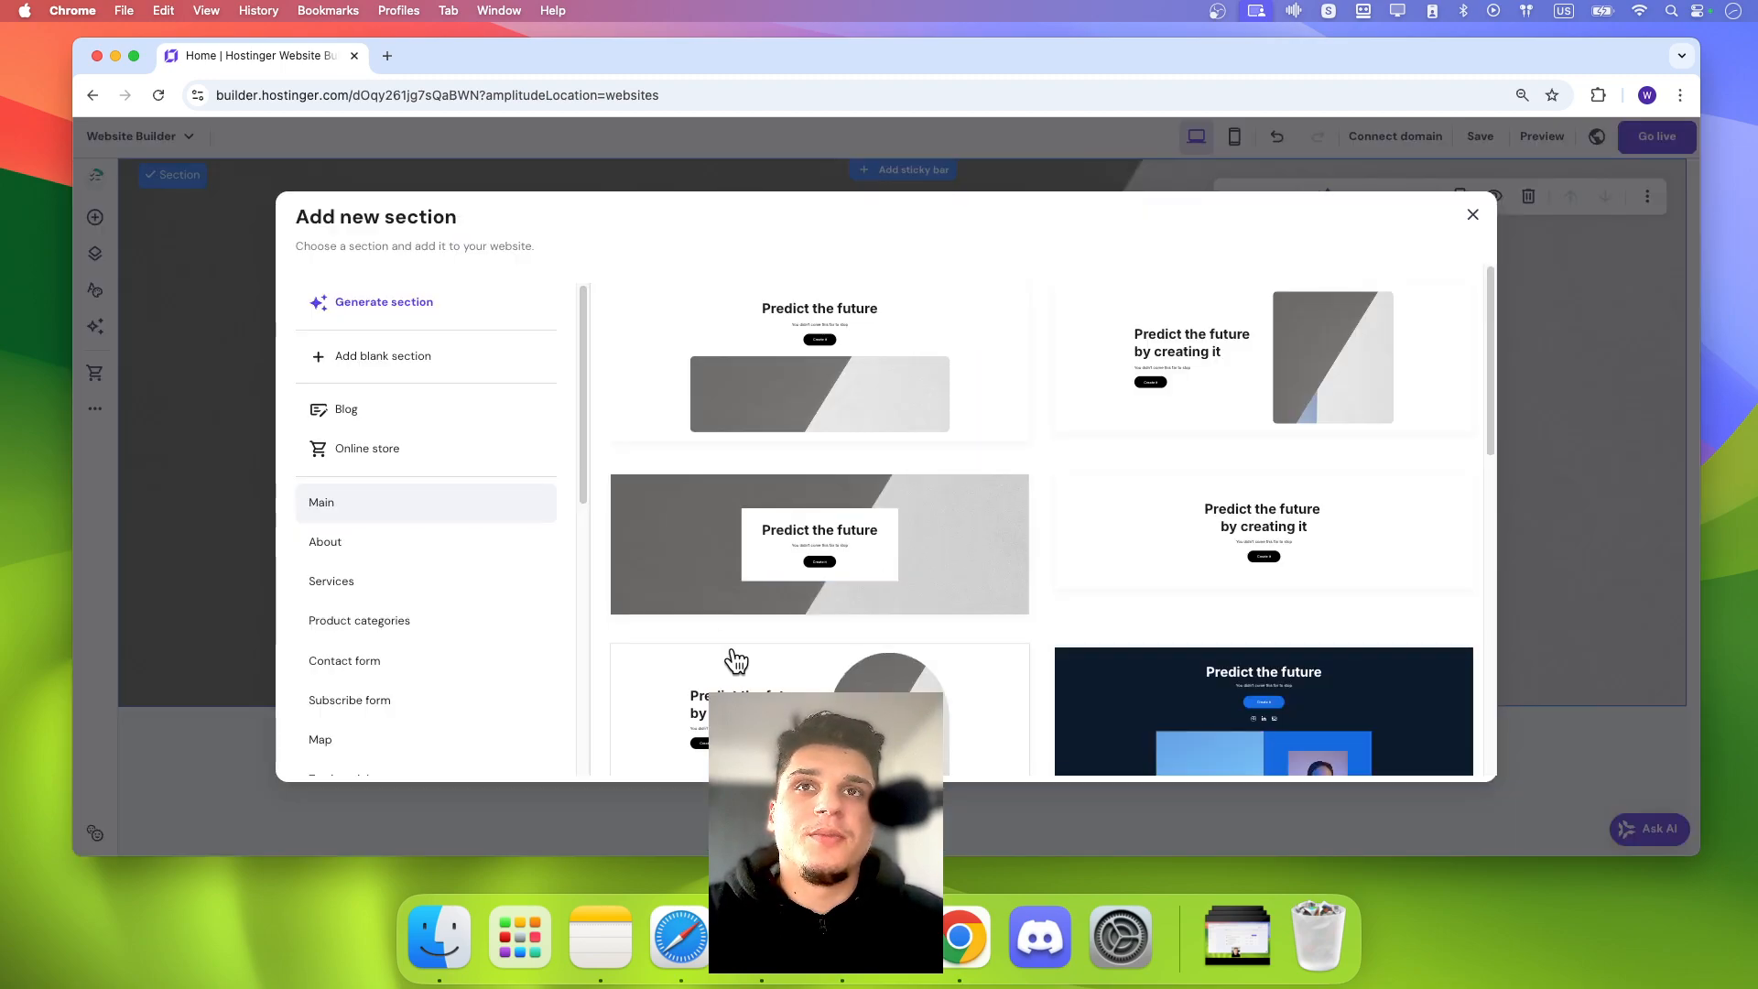
pyautogui.click(420, 445)
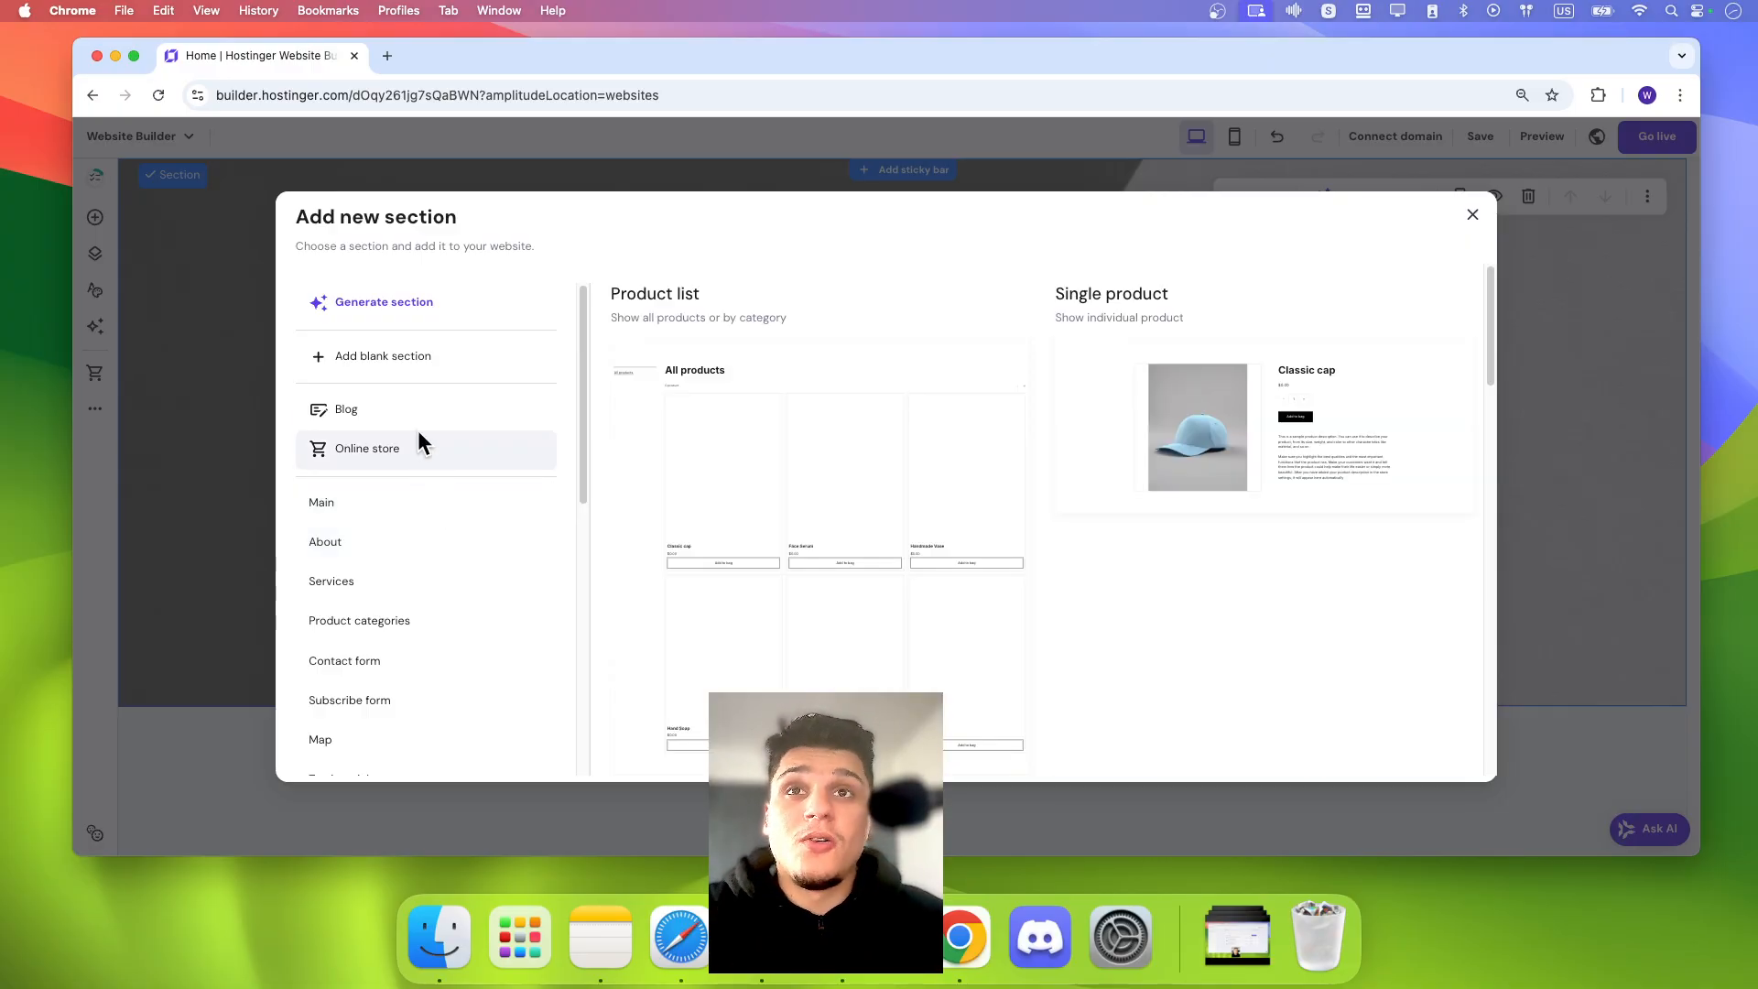
pyautogui.click(678, 408)
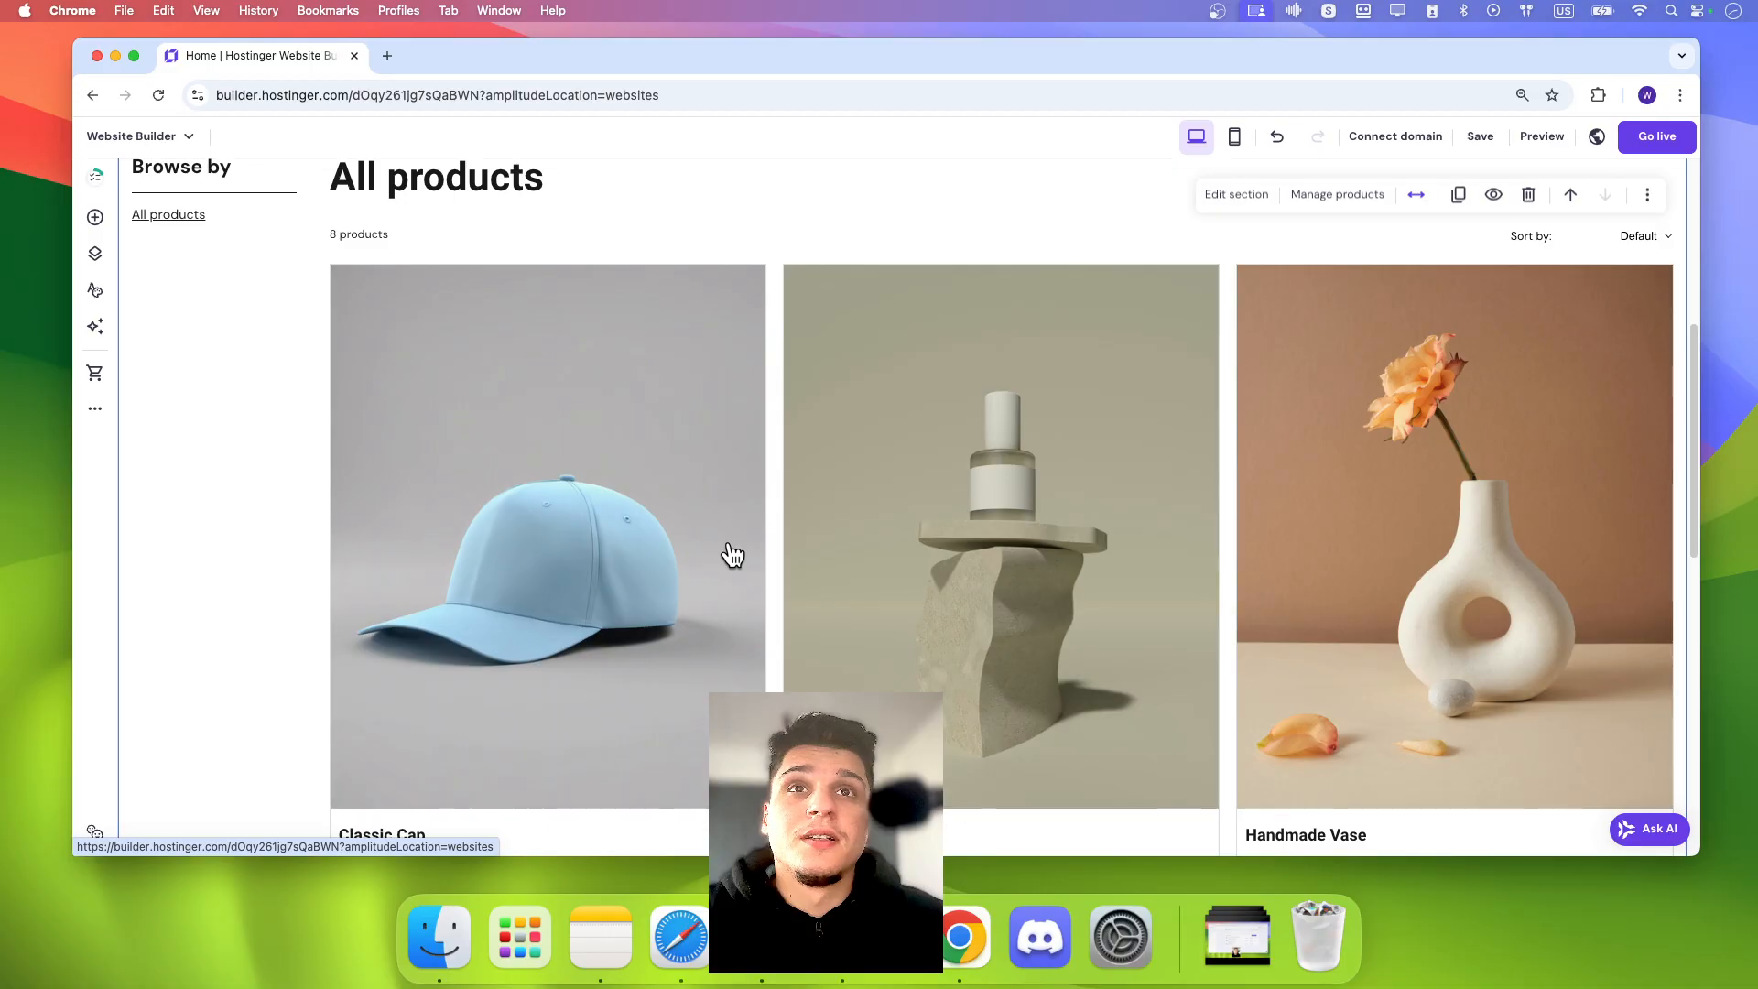
# Step: Examine the online store setup tasks and management options
pyautogui.click(95, 375)
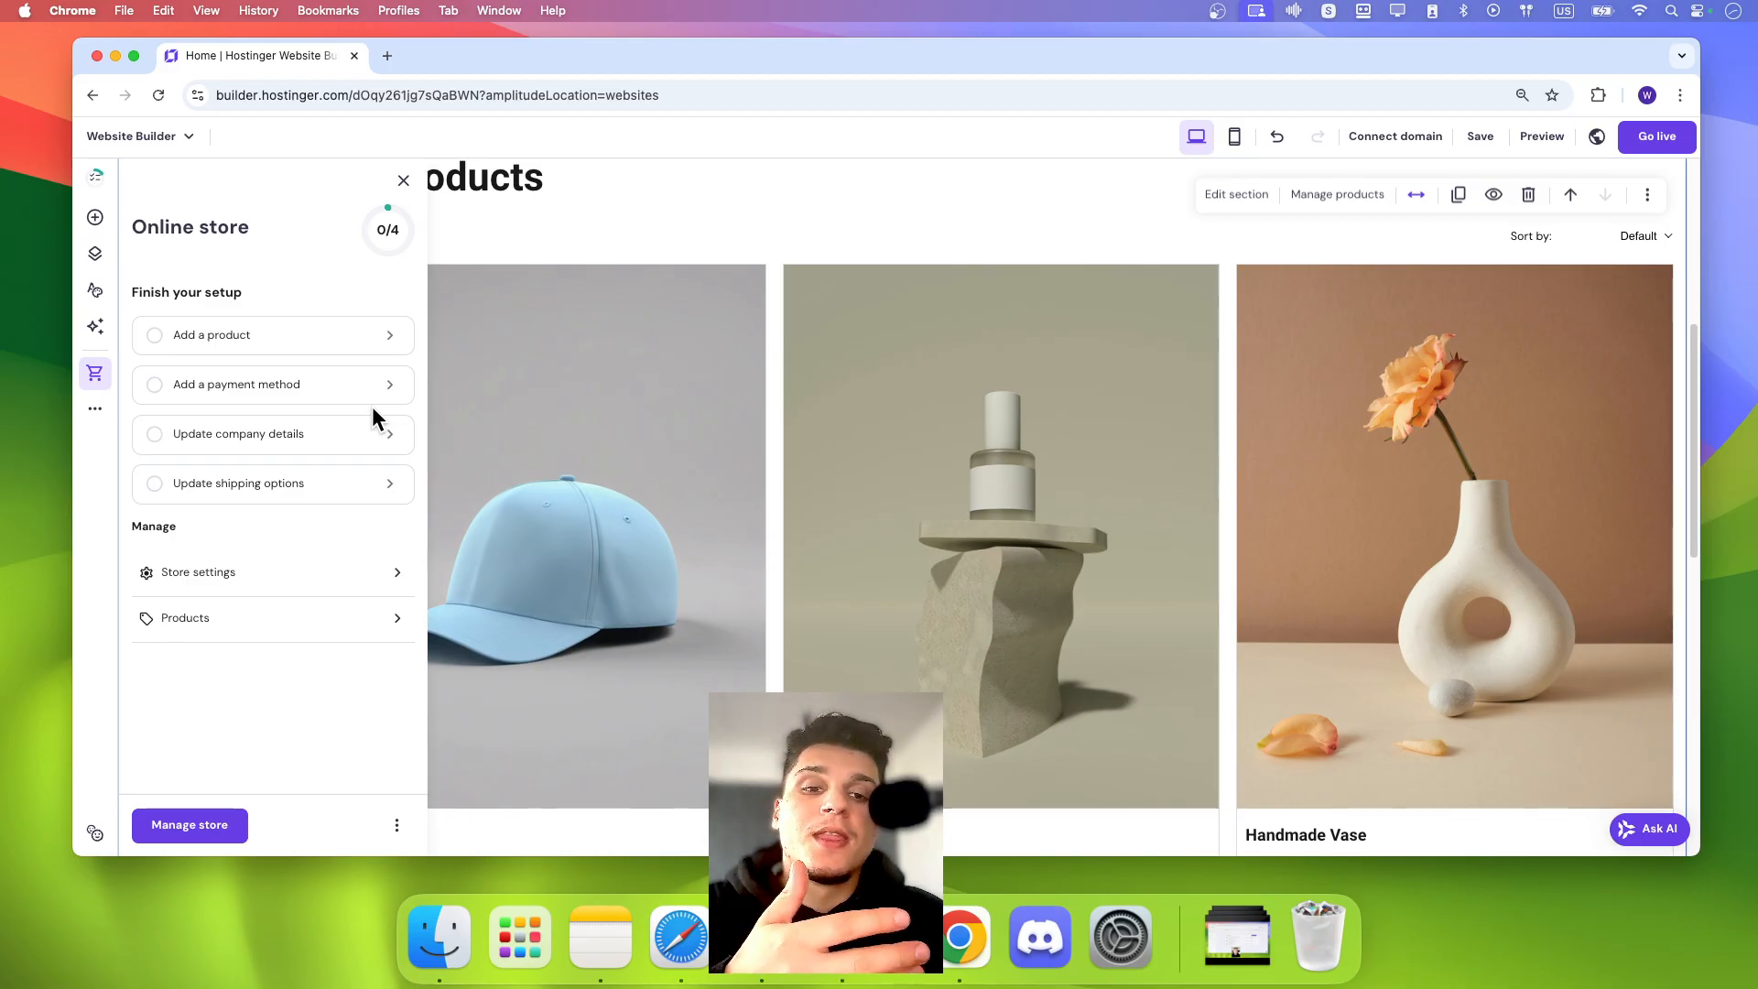
pyautogui.click(554, 426)
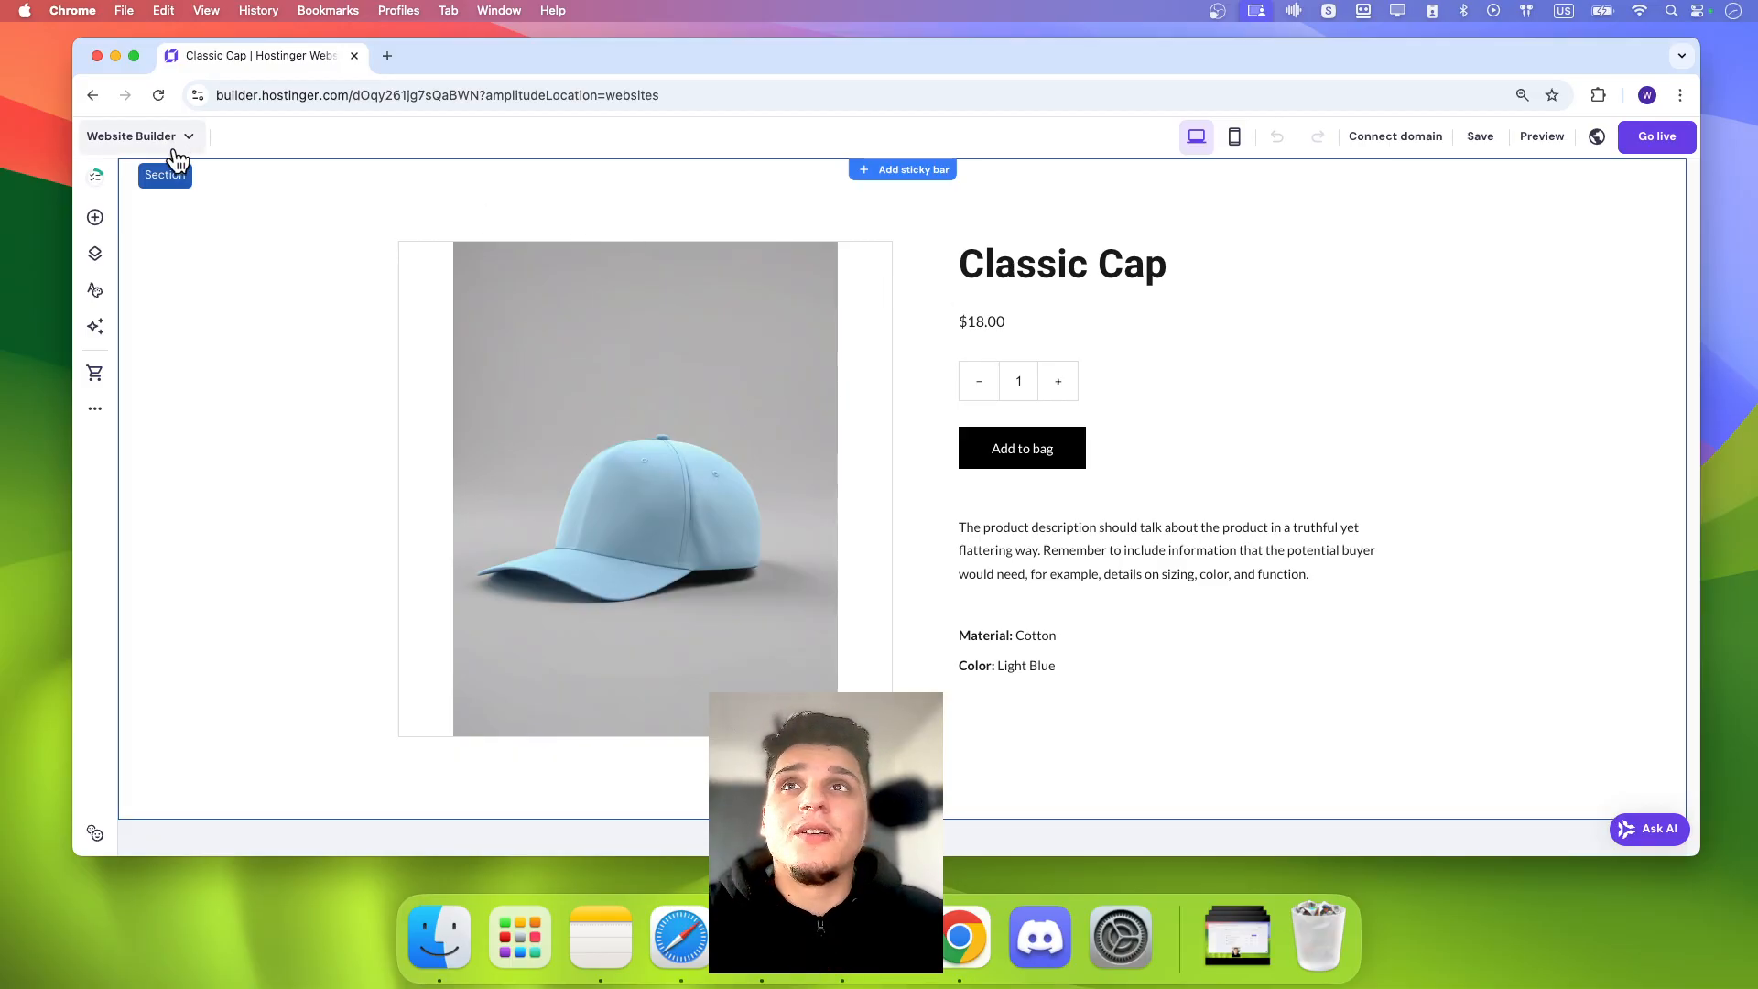
# Step: Add a new page to the website using the online store's Product list template
pyautogui.click(96, 254)
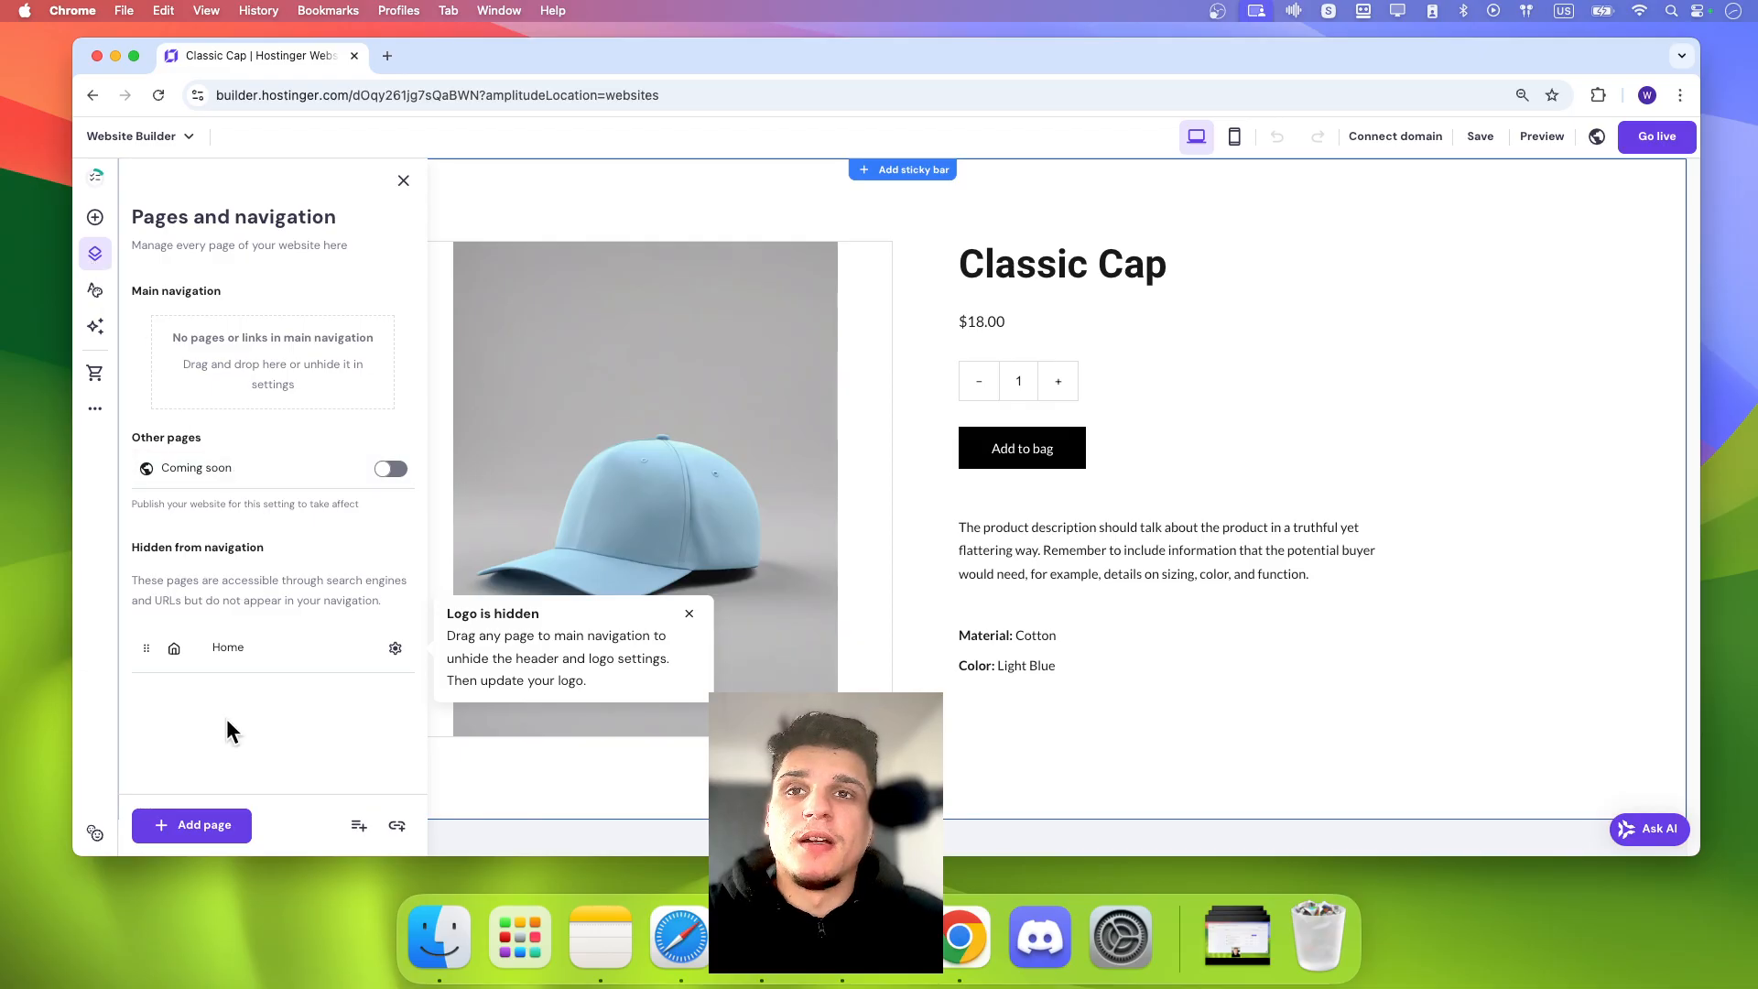
pyautogui.click(220, 824)
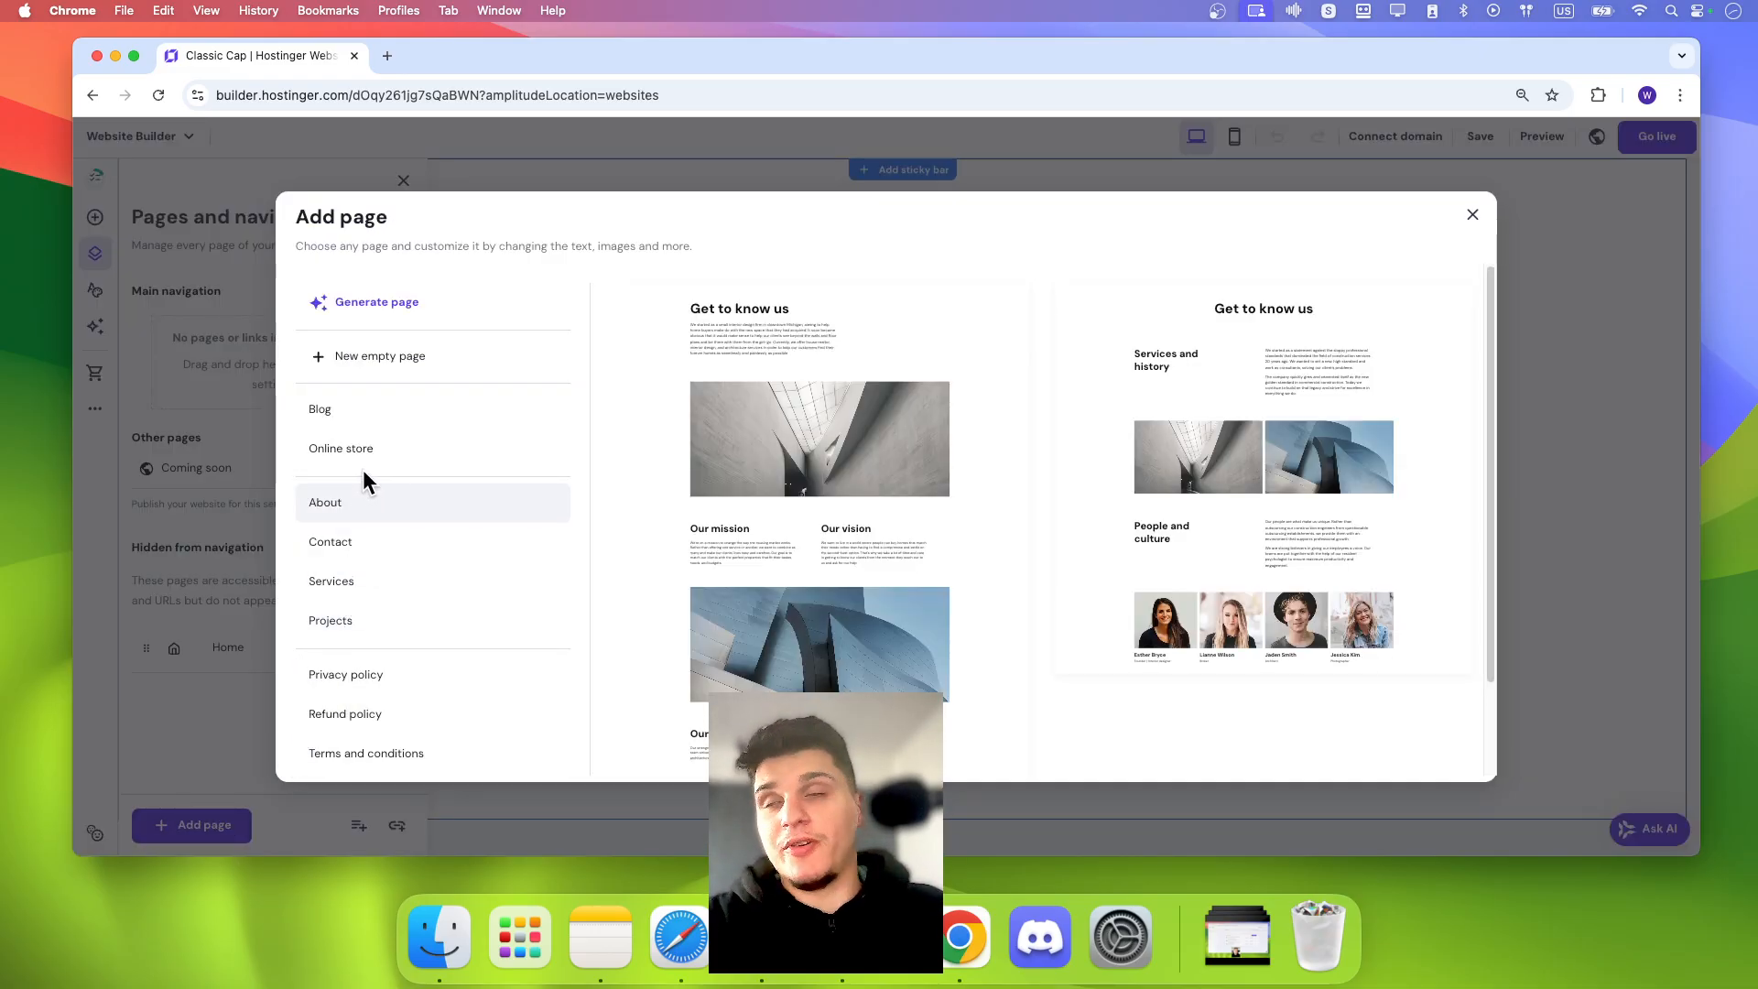
pyautogui.click(247, 523)
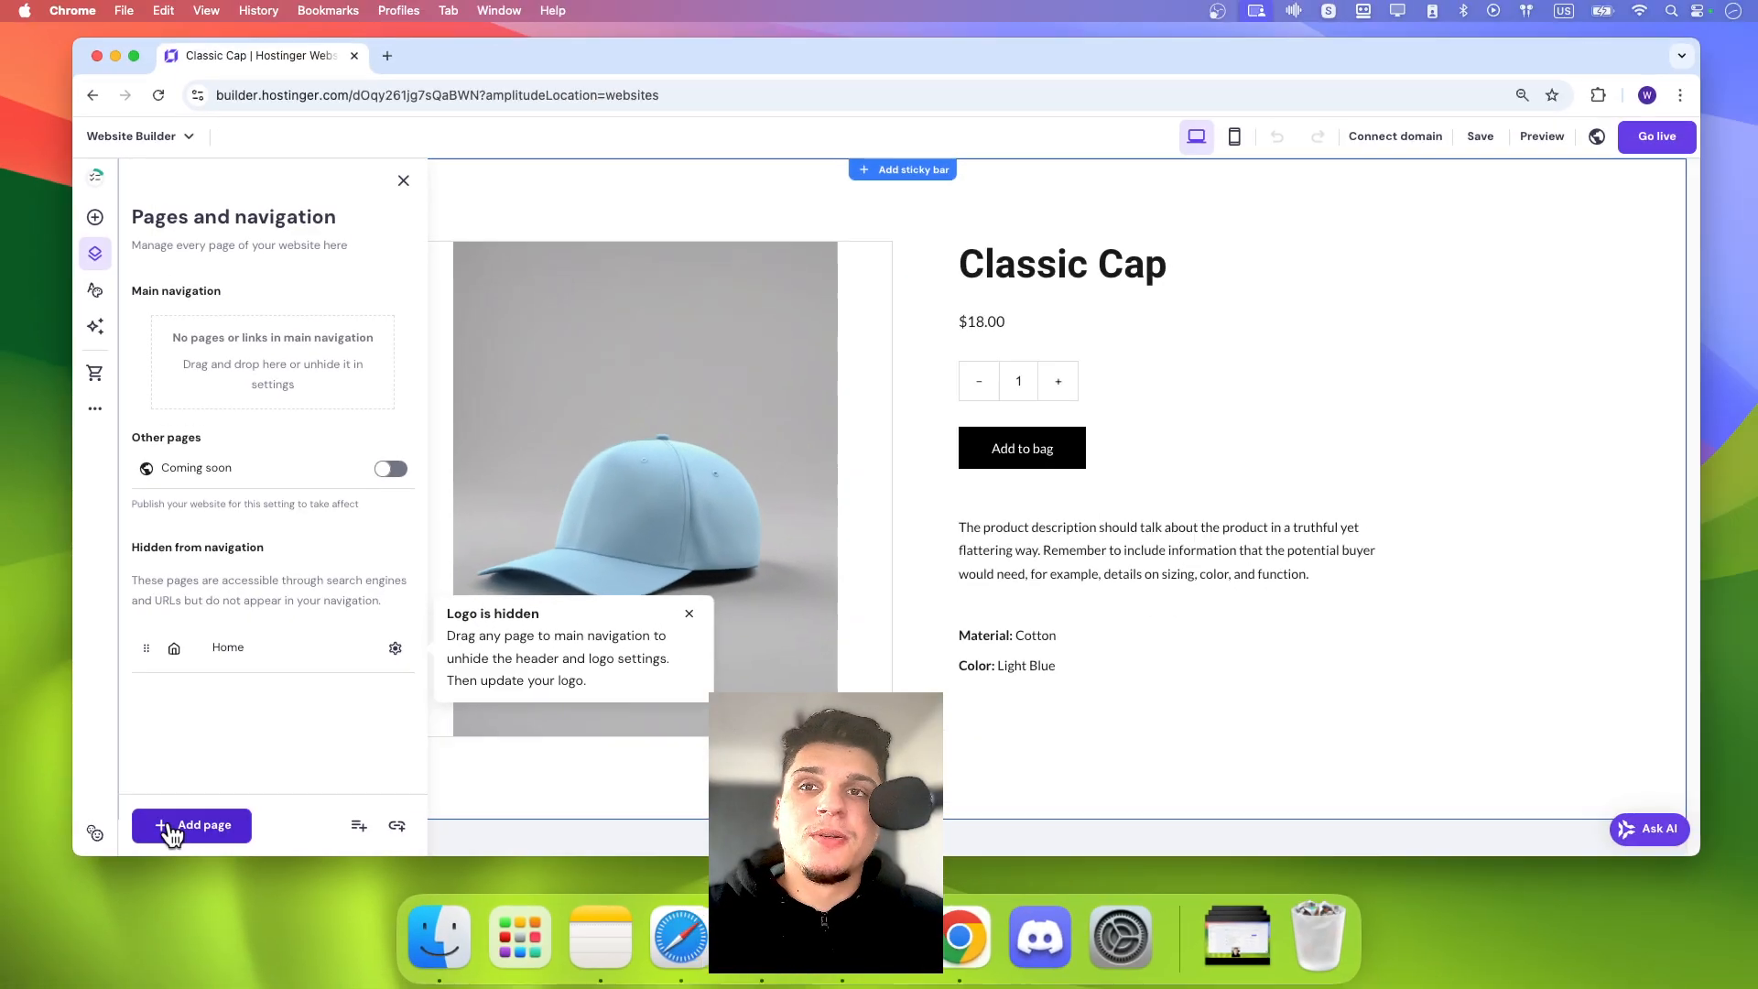
pyautogui.click(172, 828)
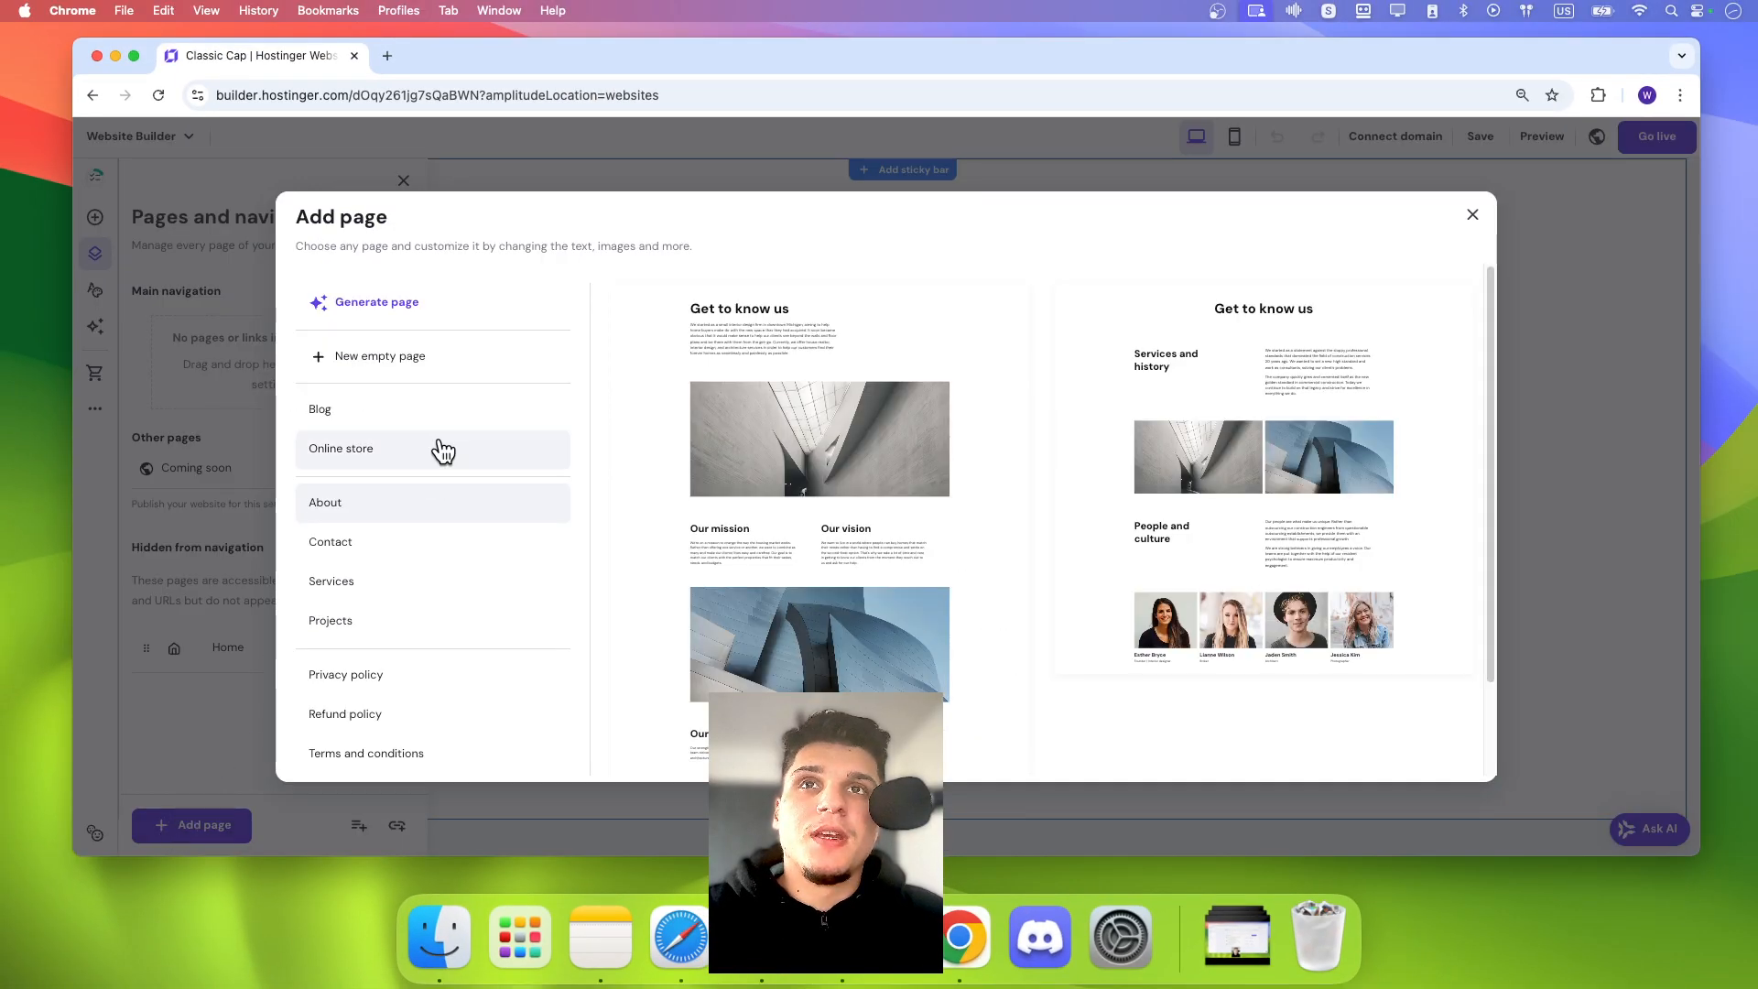
pyautogui.click(410, 454)
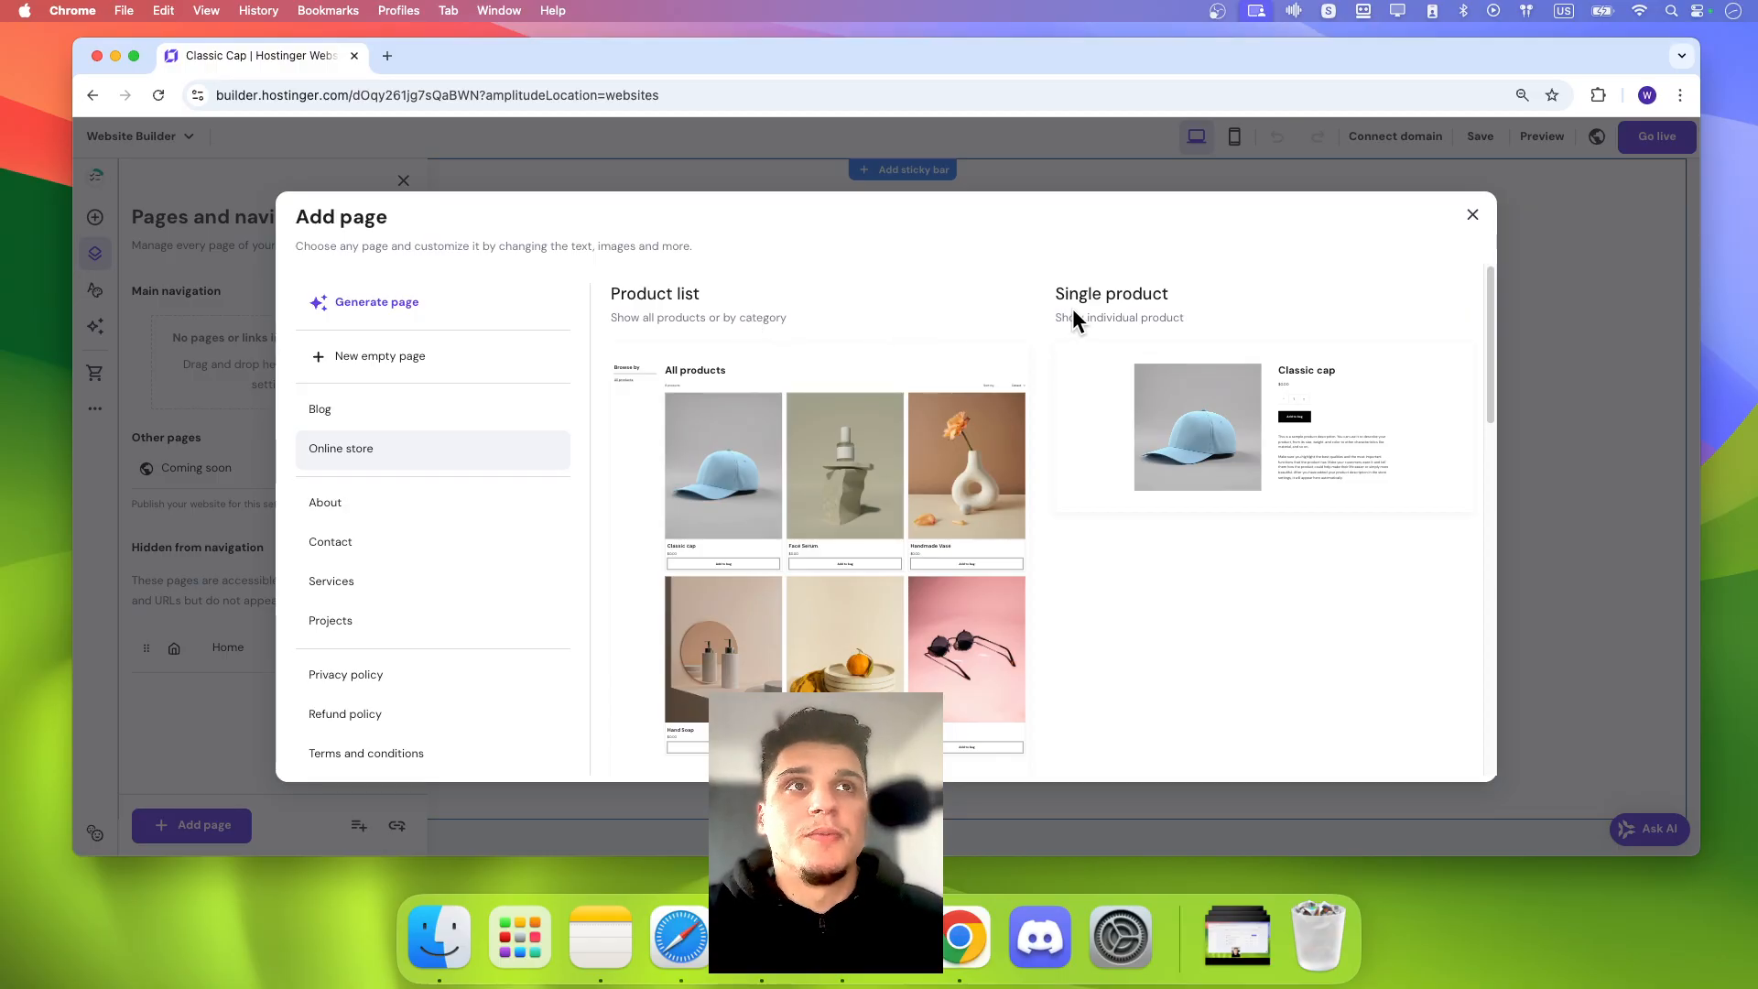
pyautogui.click(797, 420)
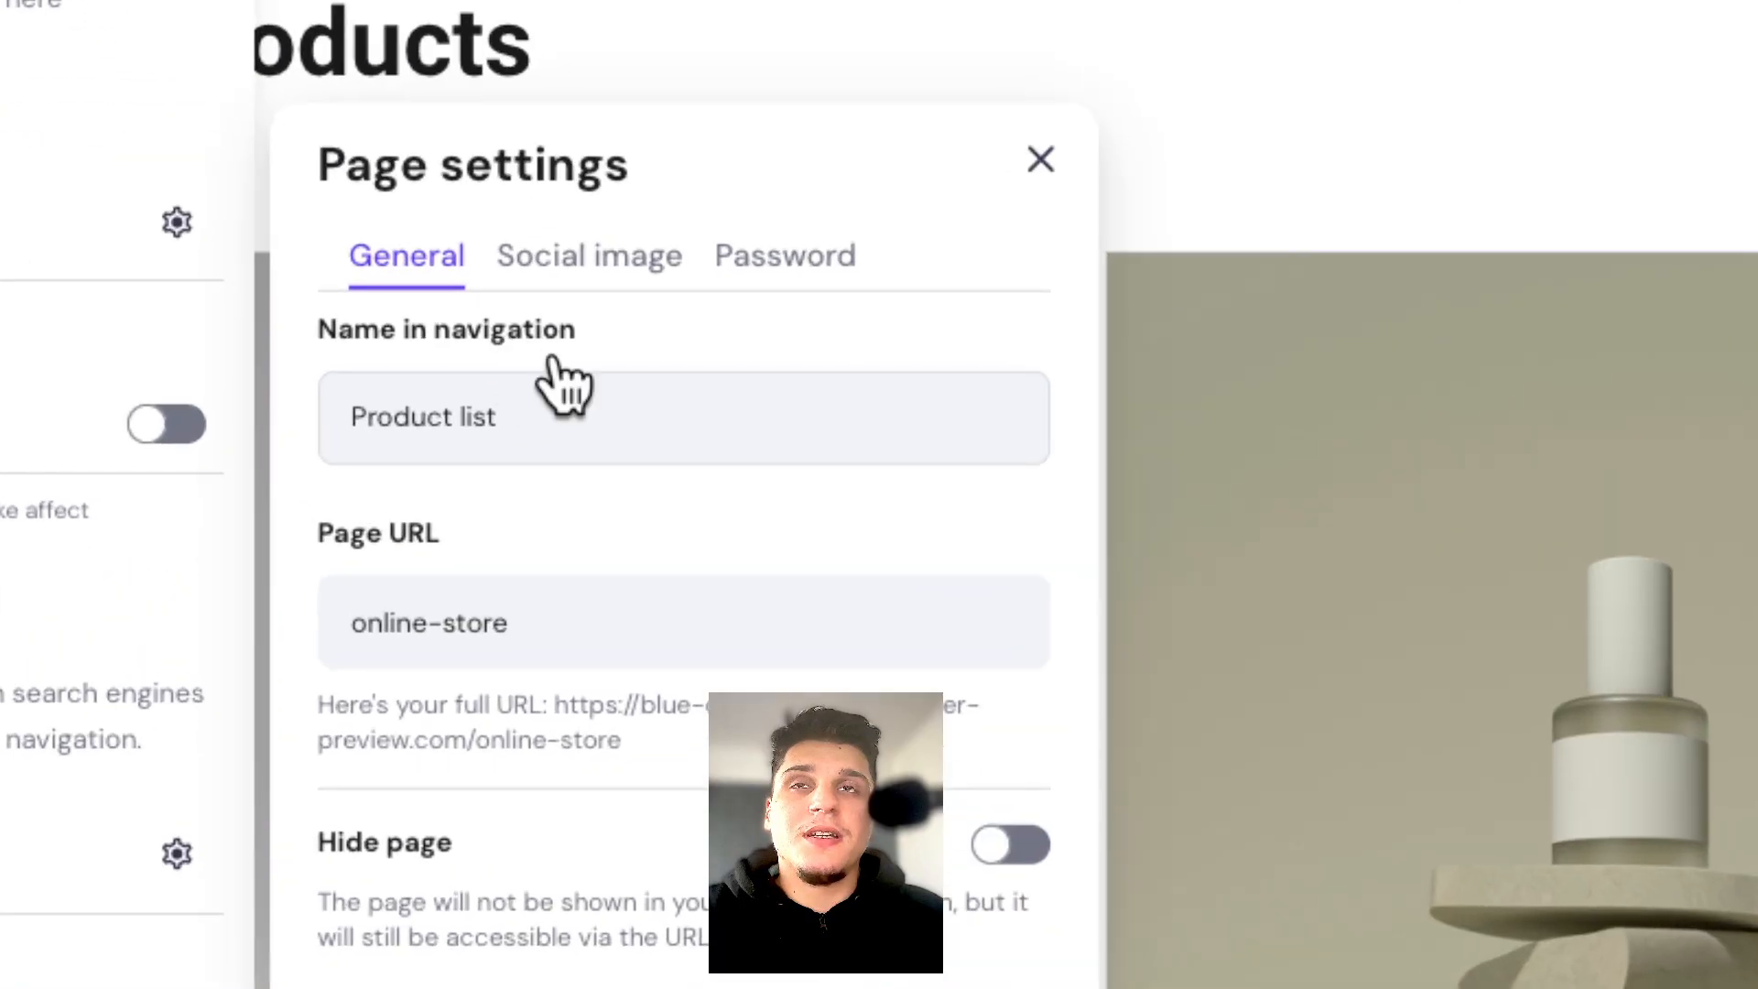
# Step: Review the new Product list page's general, social image and password settings
pyautogui.click(535, 609)
pyautogui.tripleClick(452, 612)
pyautogui.click(580, 635)
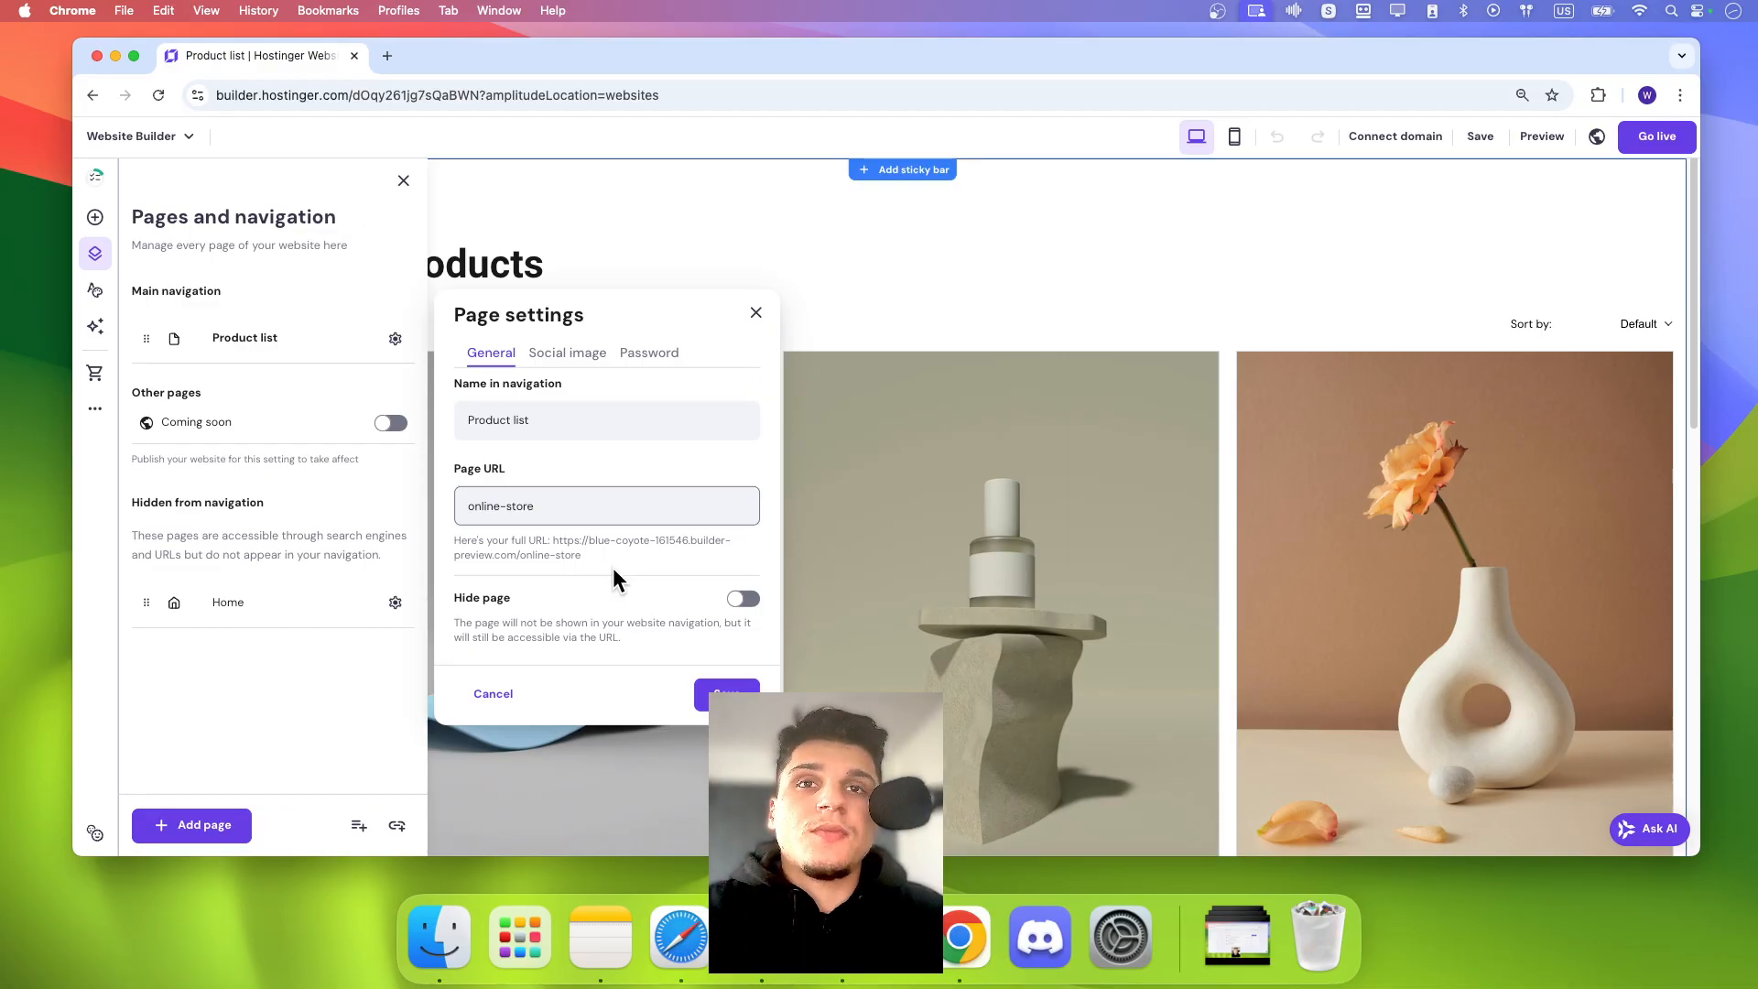
pyautogui.click(744, 600)
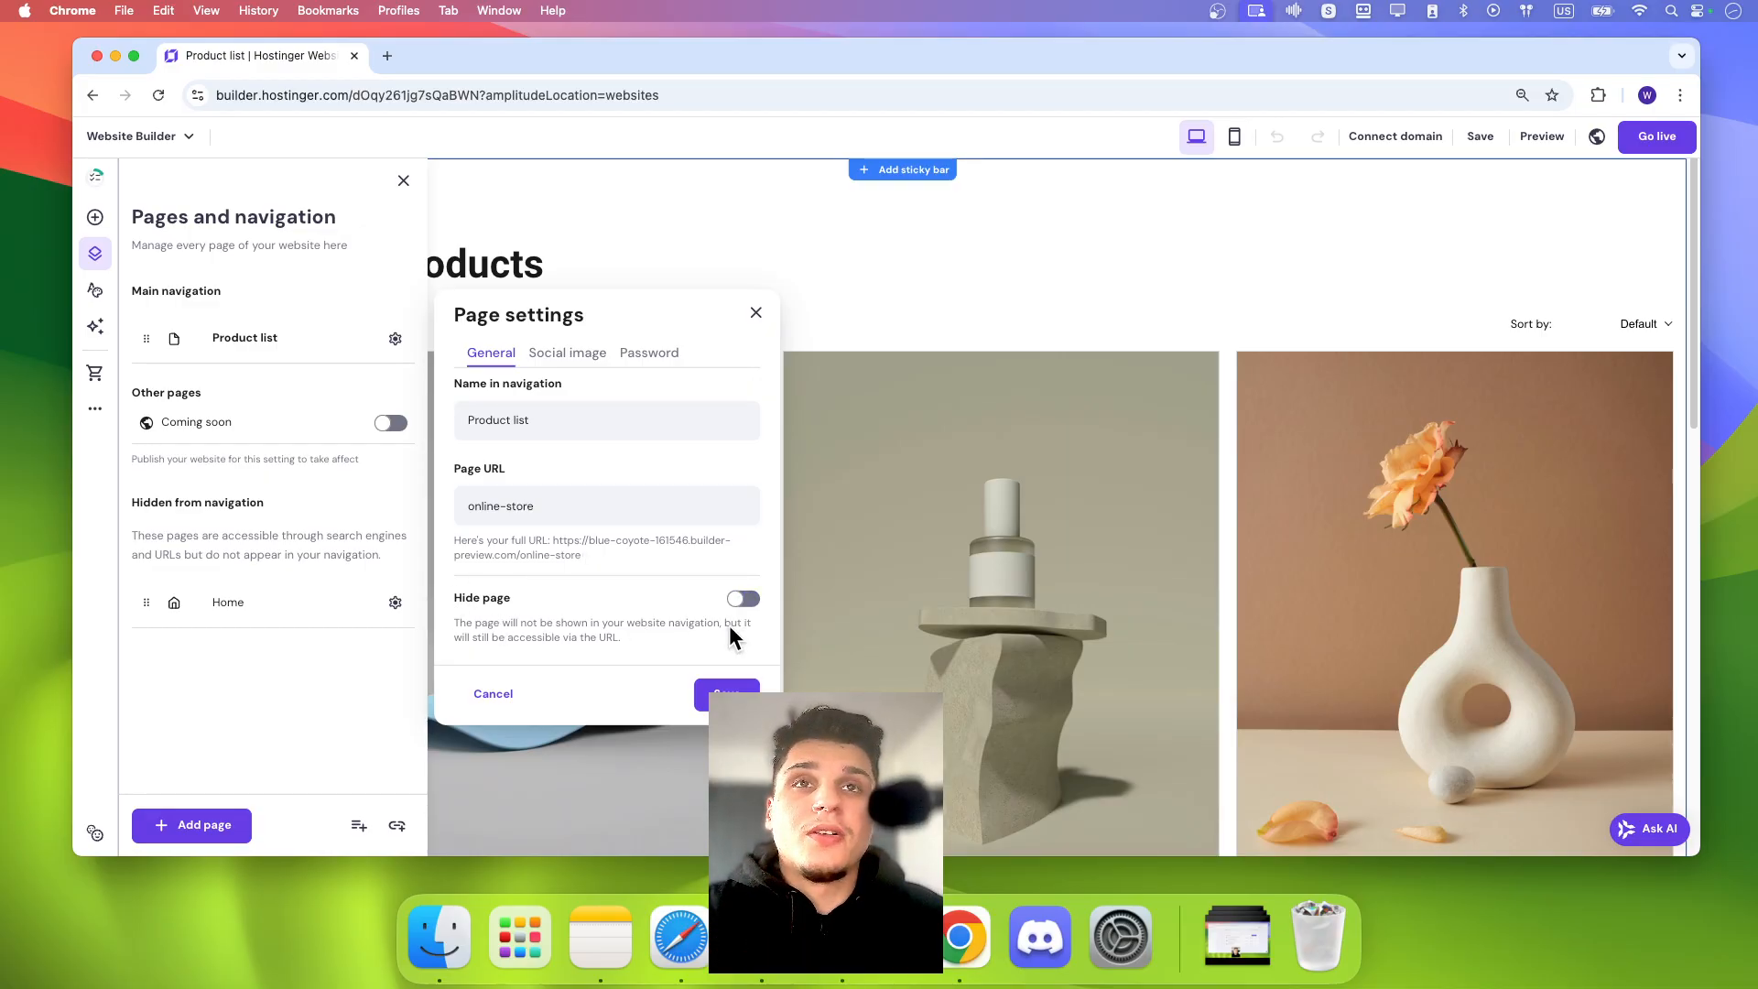
pyautogui.click(549, 356)
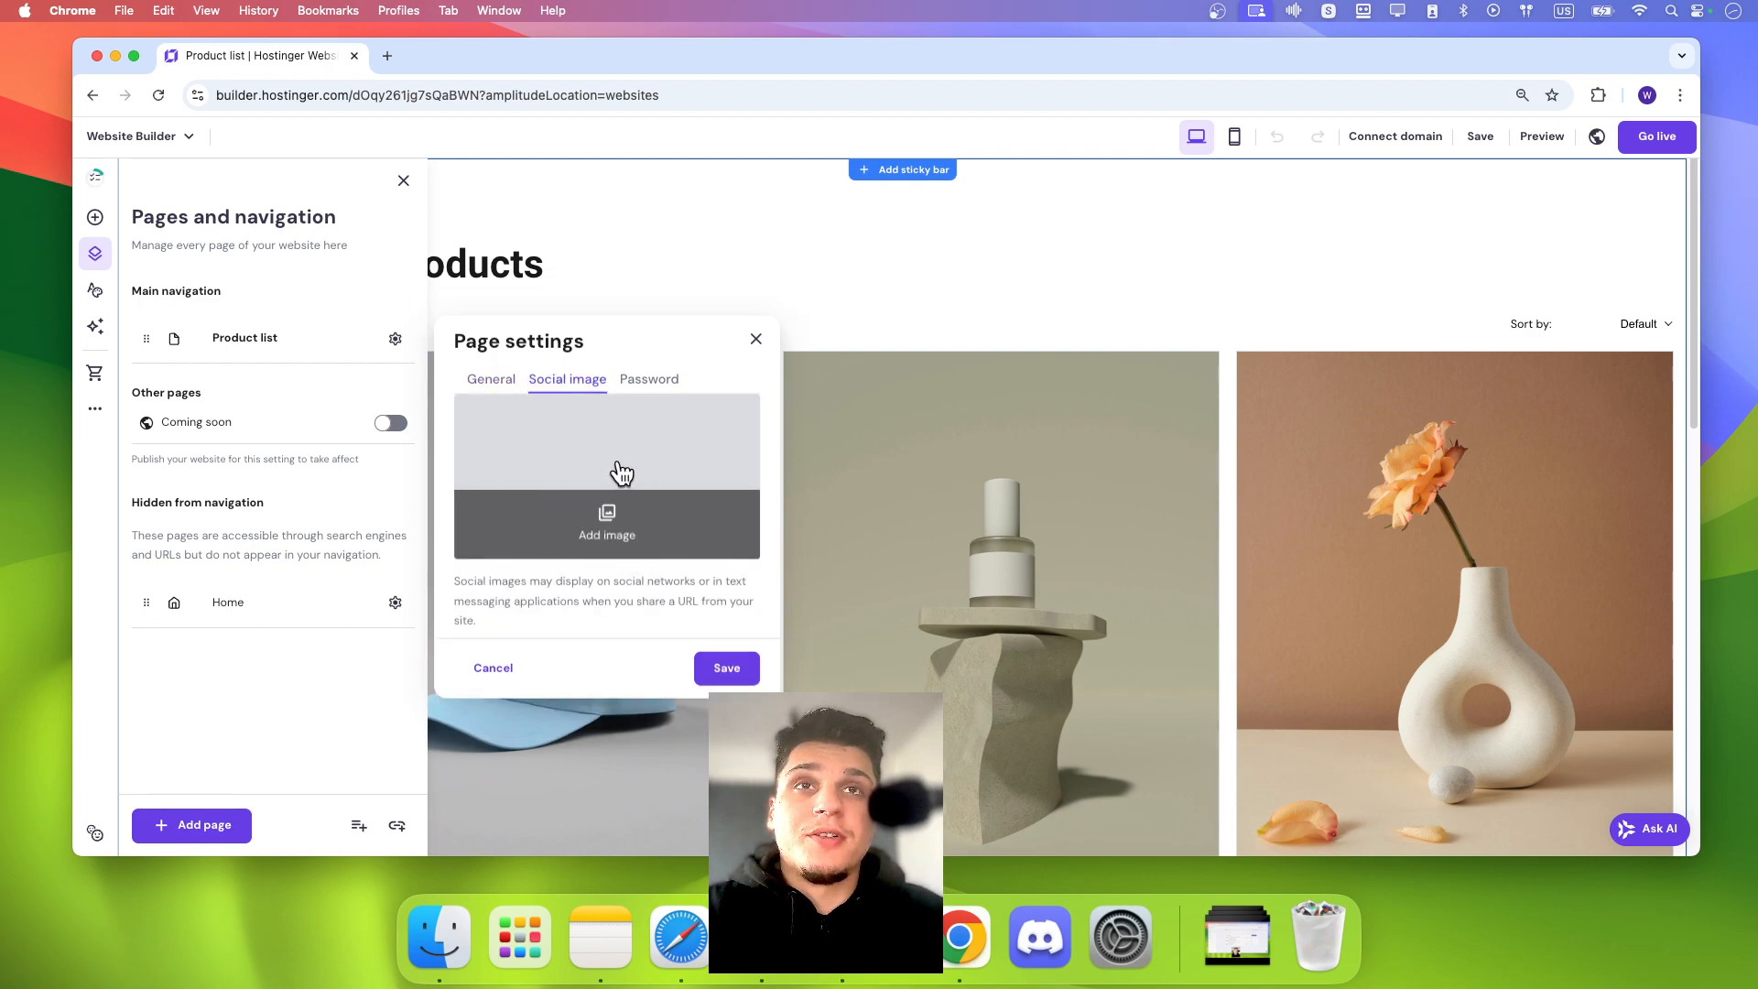
pyautogui.click(630, 381)
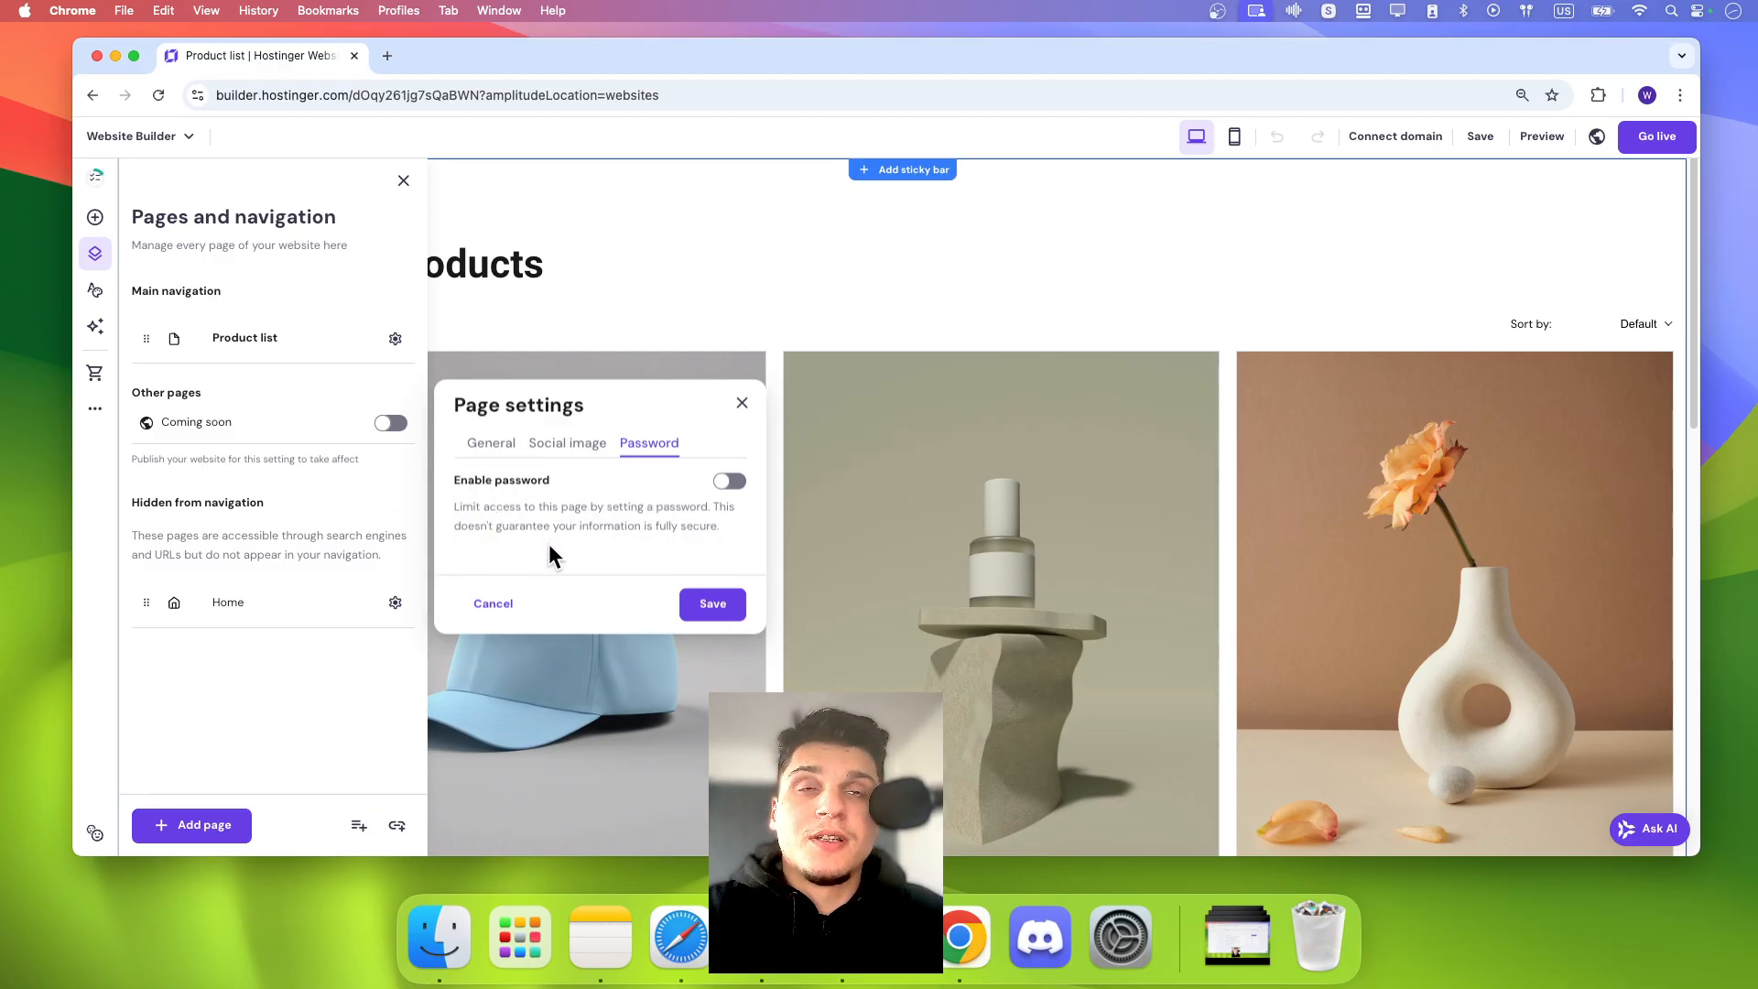
# Step: Enable password protection for the Product list page, enter the page password and choose the beige Guest area design
pyautogui.click(729, 480)
pyautogui.press('super+v')
pyautogui.scroll(-4, 600, 499)
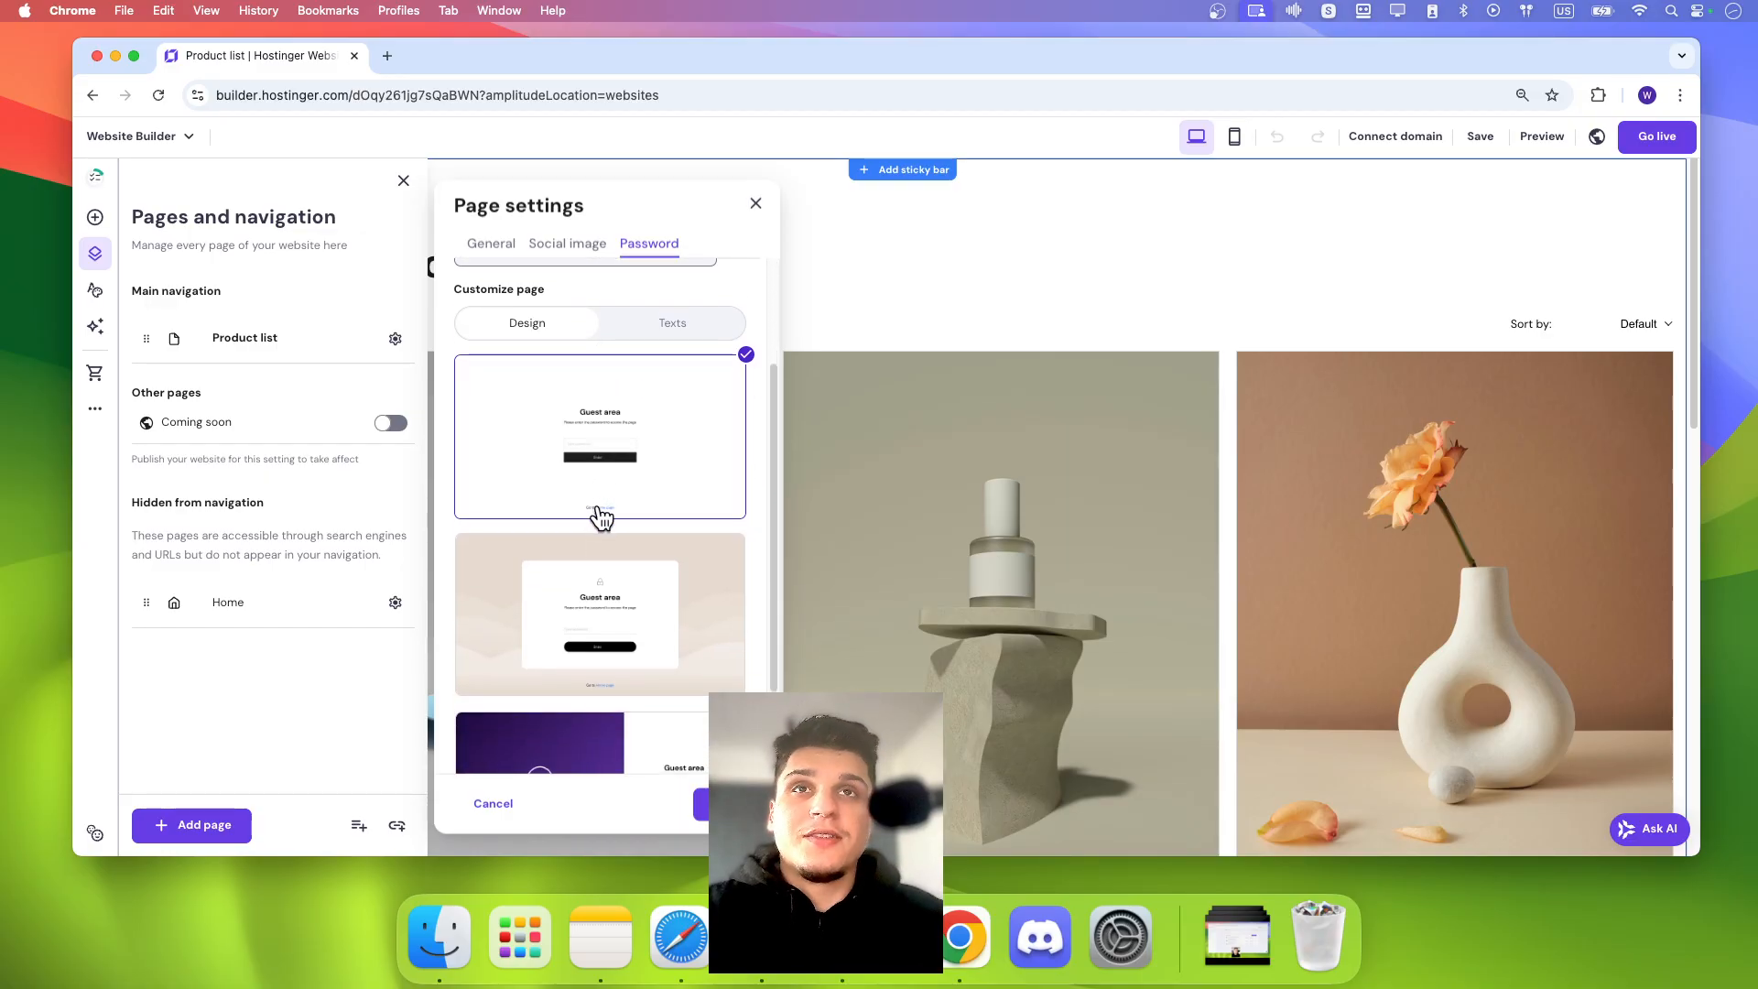
pyautogui.scroll(-1, 598, 518)
pyautogui.click(601, 520)
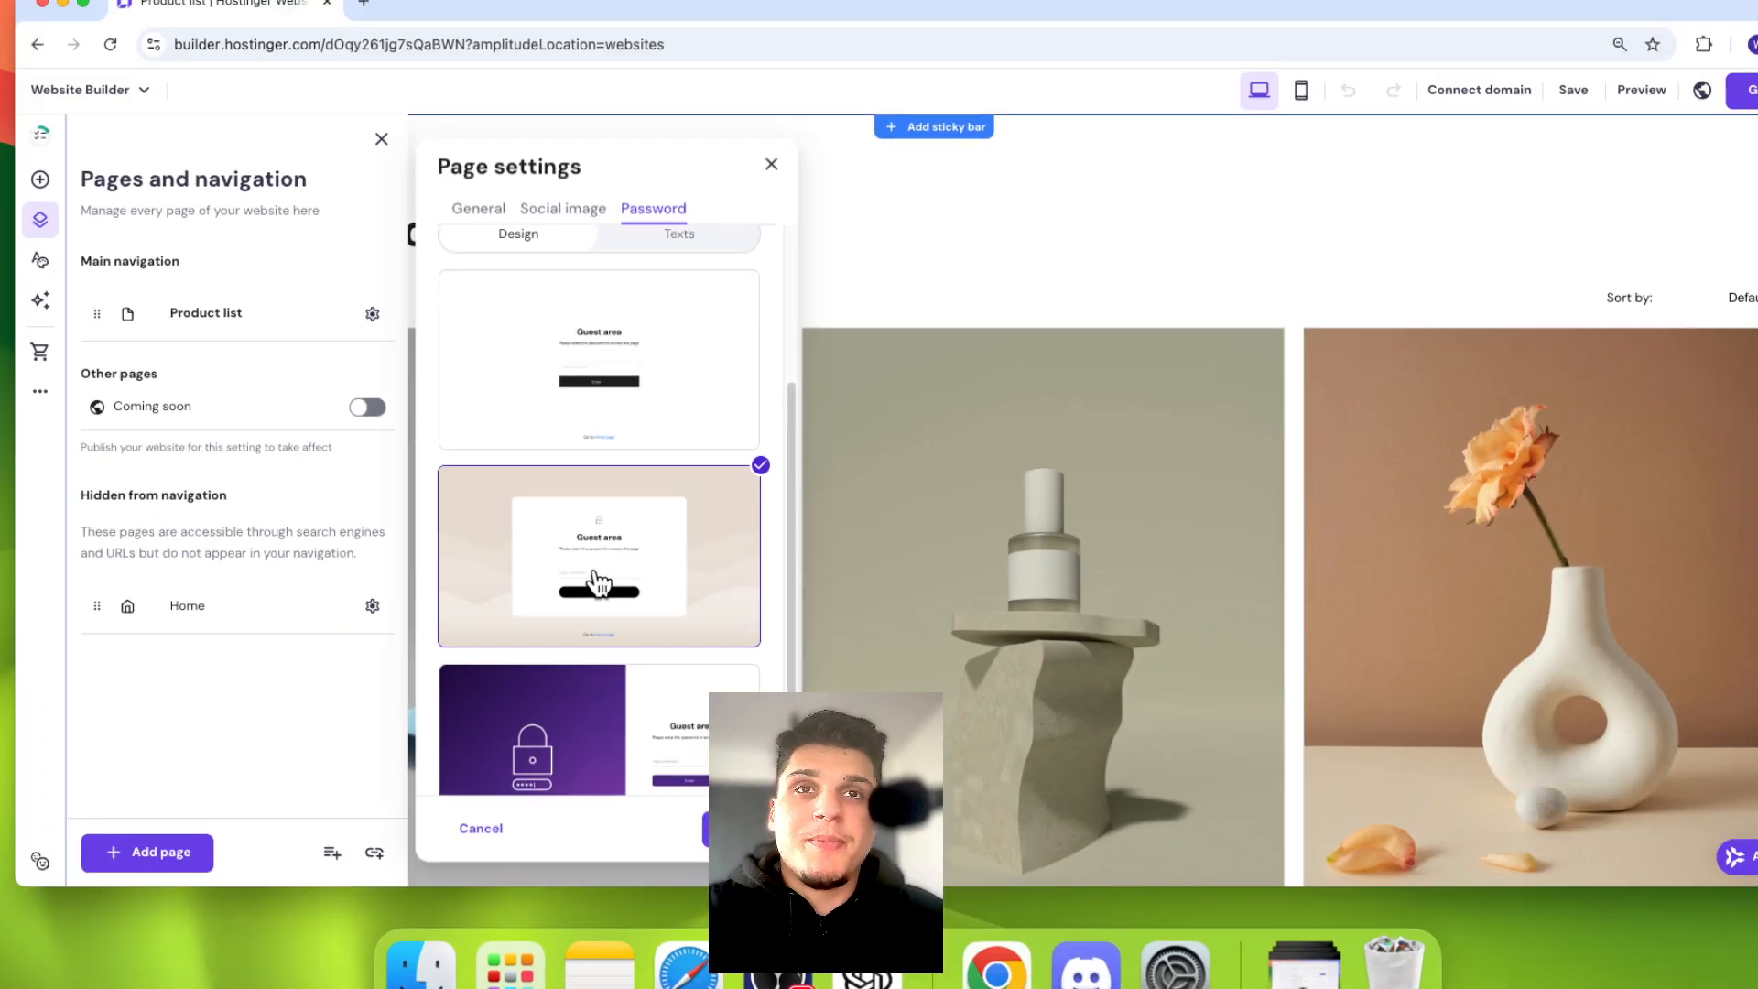
pyautogui.scroll(-1, 640, 730)
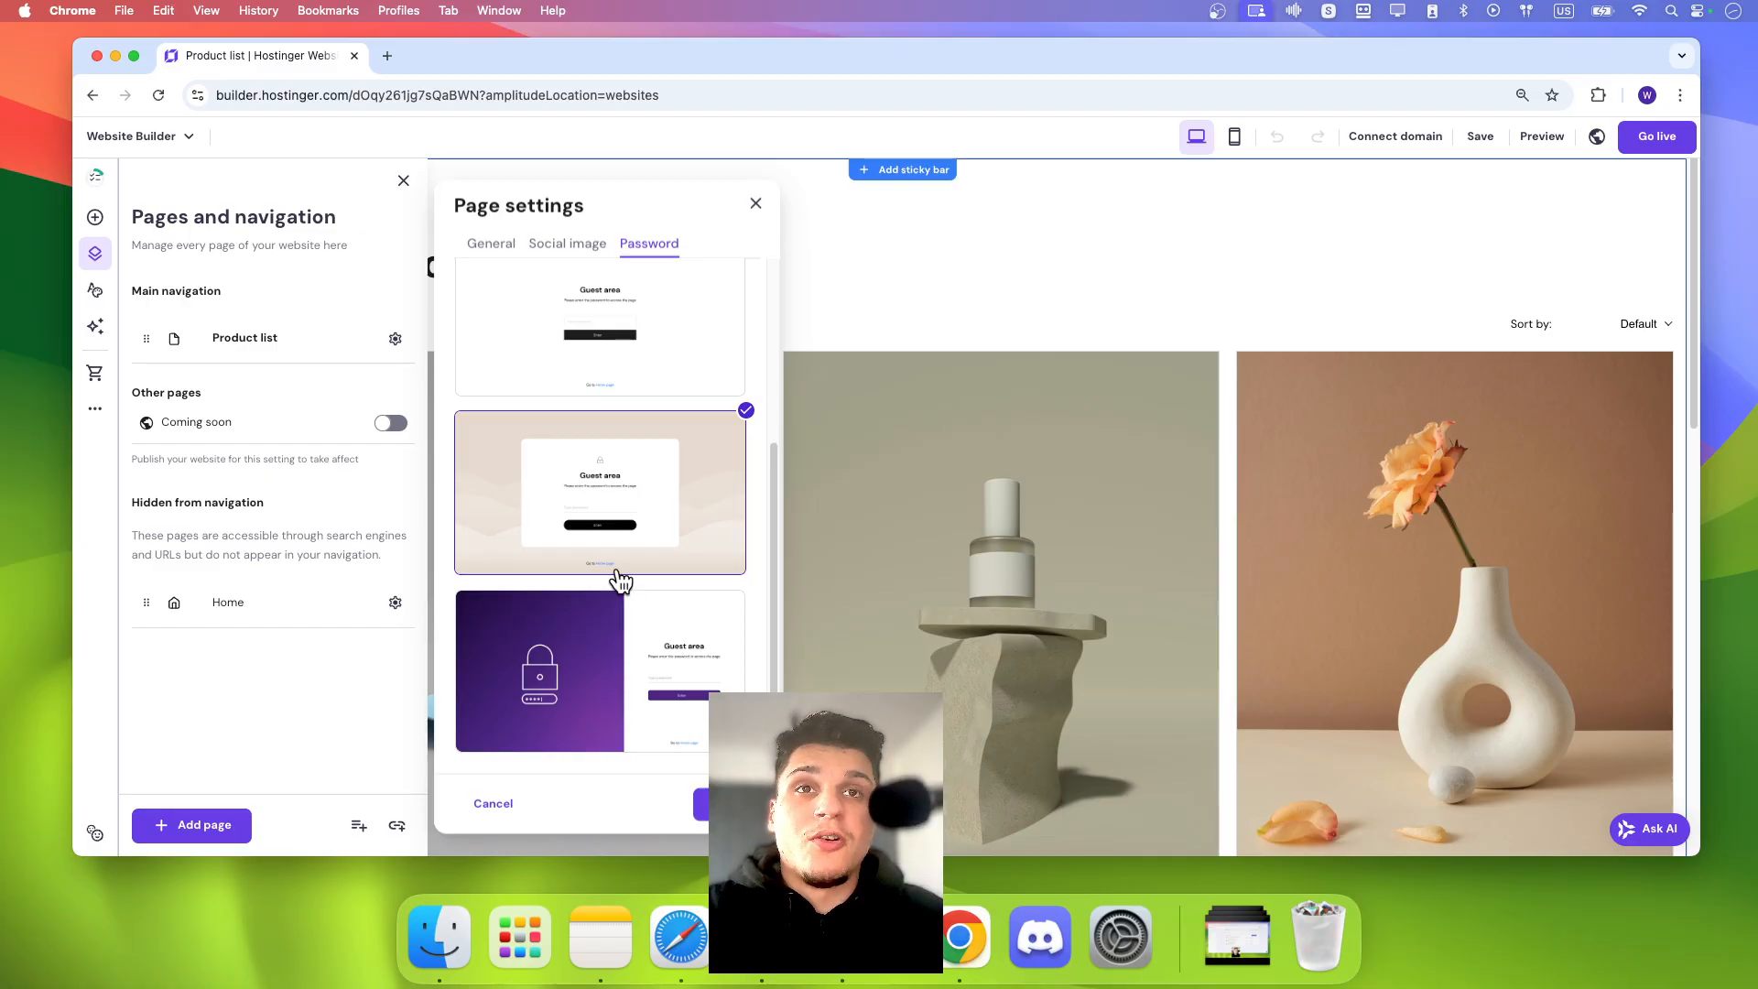
# Step: Review the customizable texts of the password page, including heading, subheading, placeholder and button
pyautogui.scroll(5, 613, 572)
pyautogui.click(671, 486)
pyautogui.scroll(-3, 527, 568)
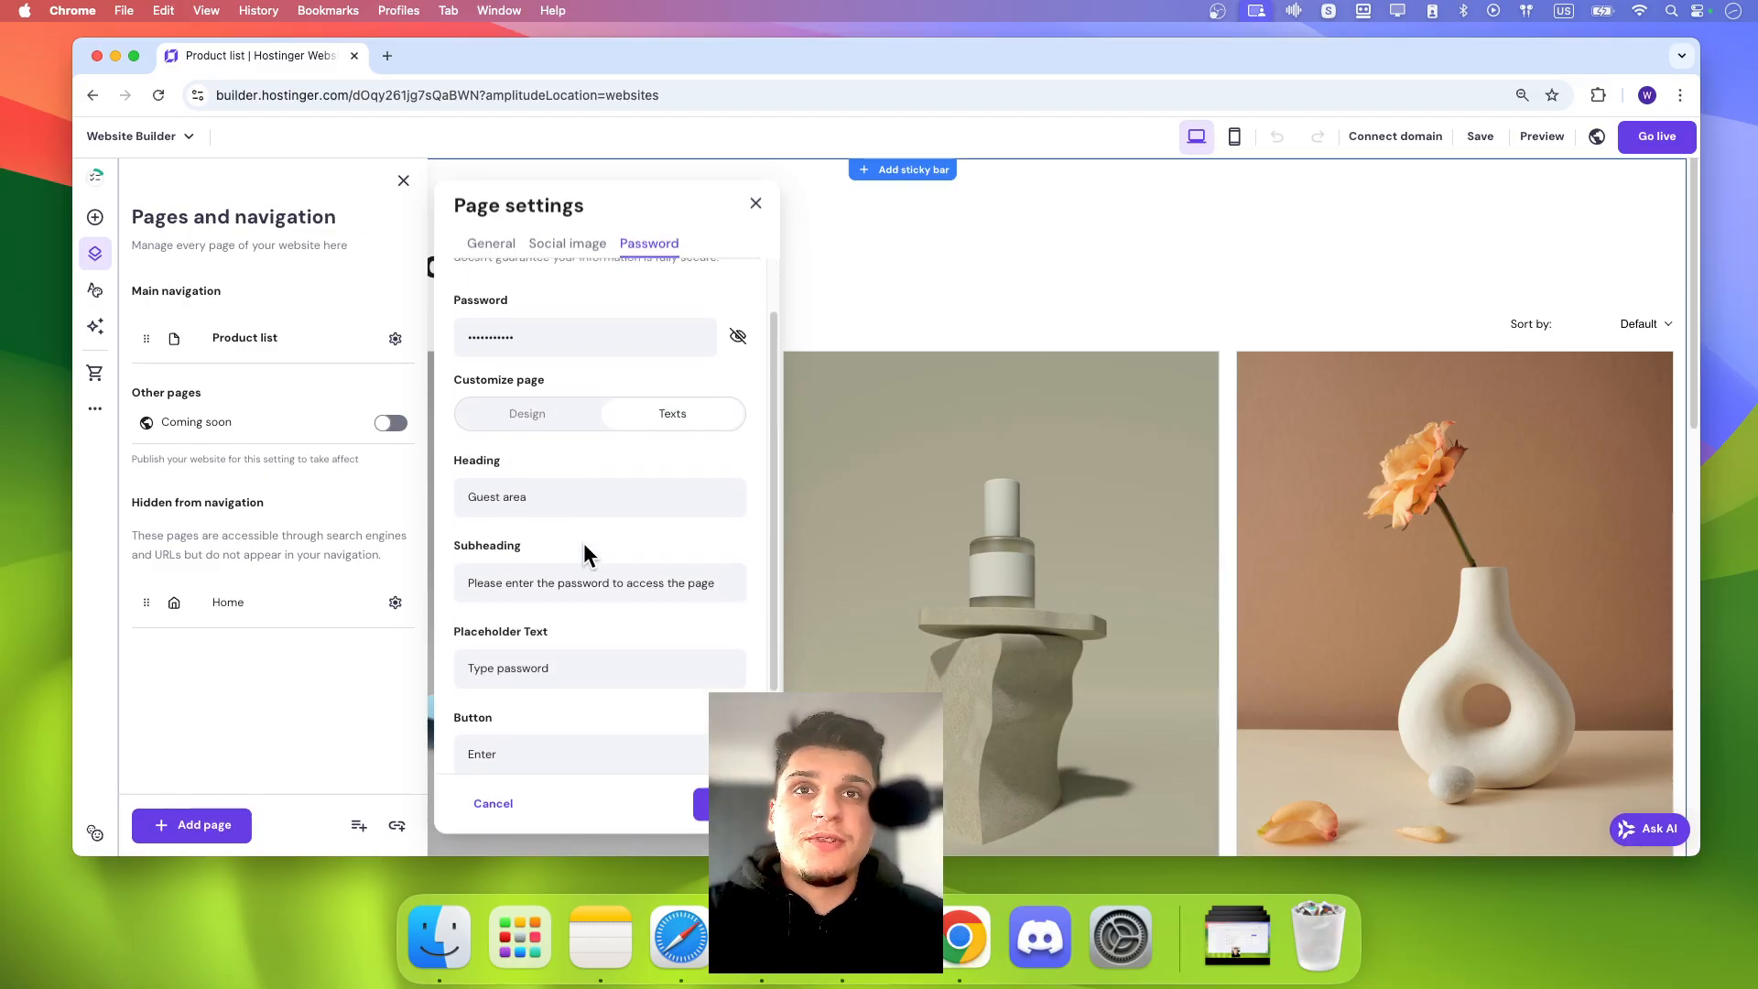
pyautogui.scroll(2, 529, 559)
pyautogui.scroll(1, 542, 550)
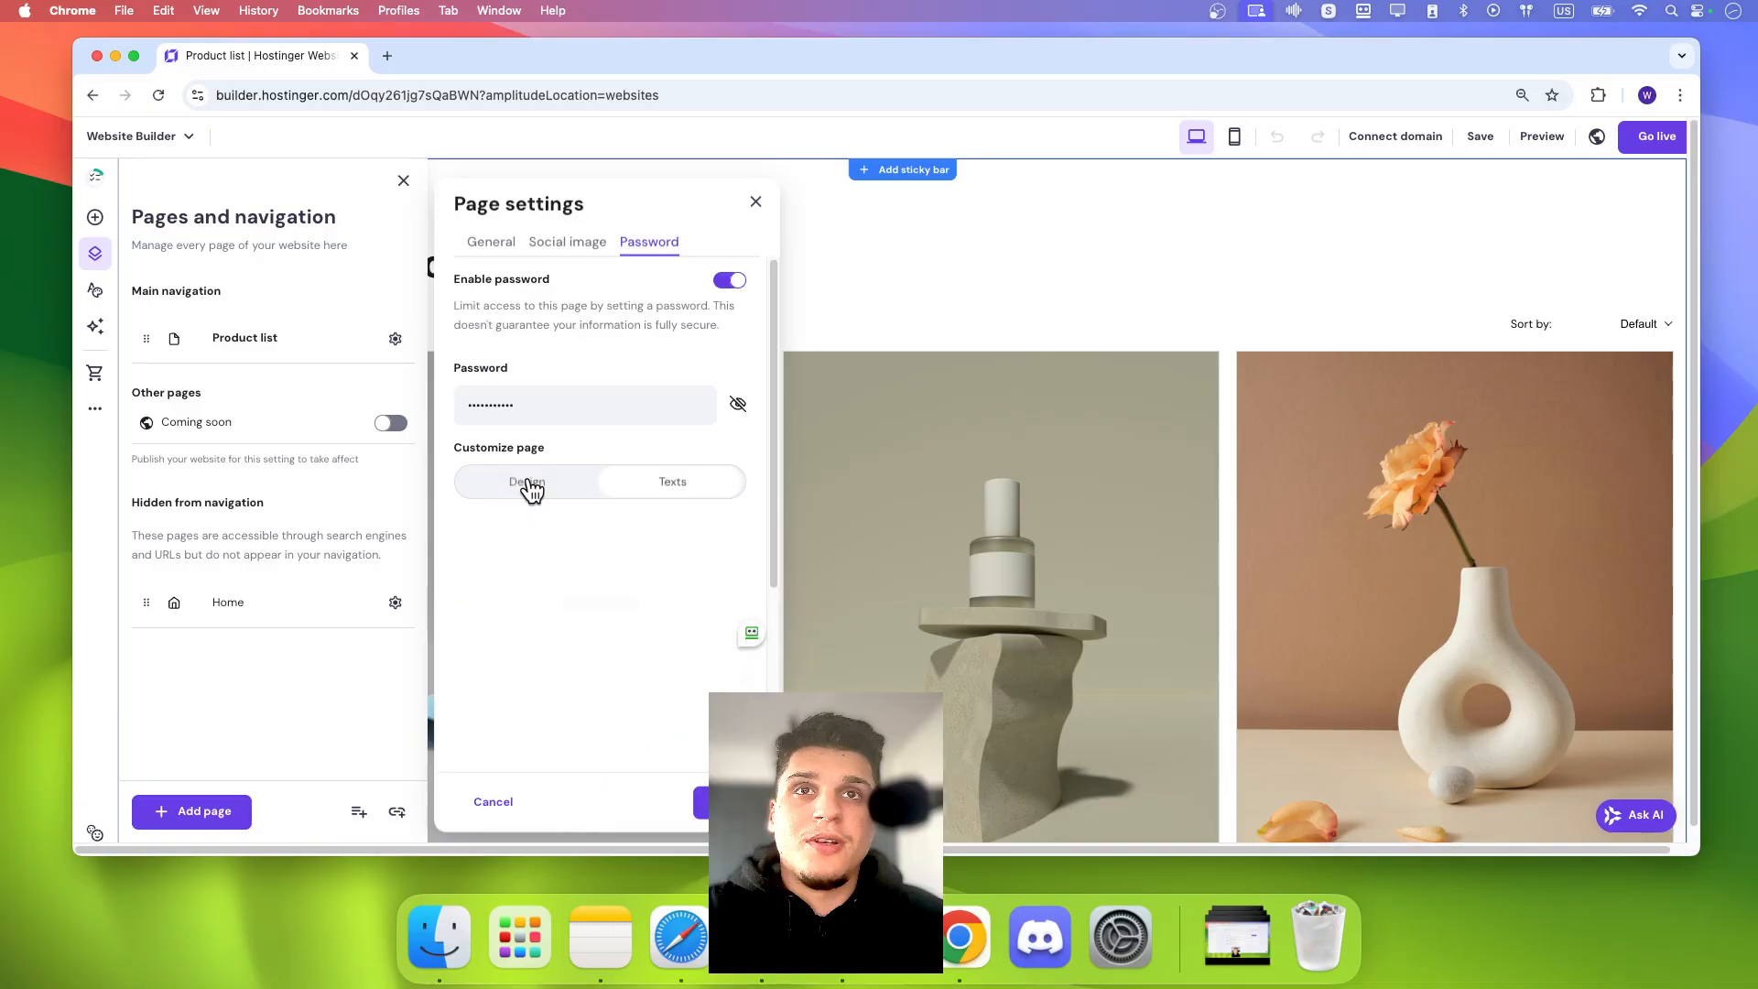
# Step: Turn off password protection for the Product list page and save its page settings
pyautogui.click(528, 484)
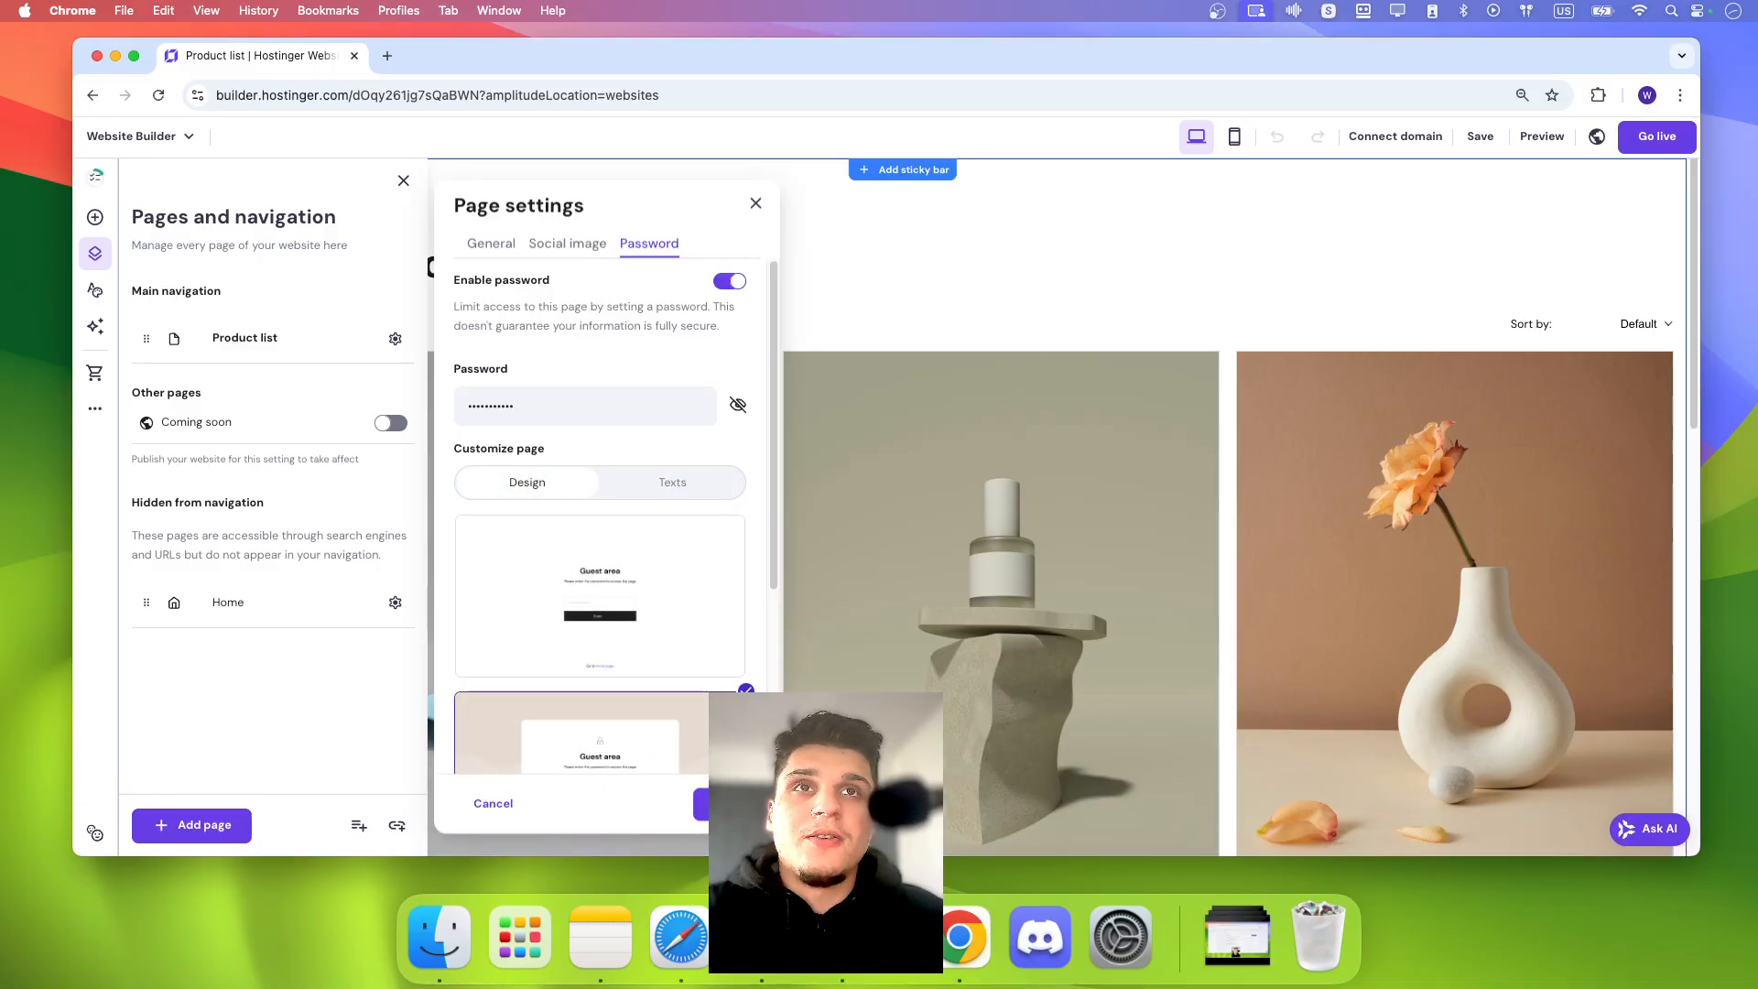
pyautogui.click(729, 282)
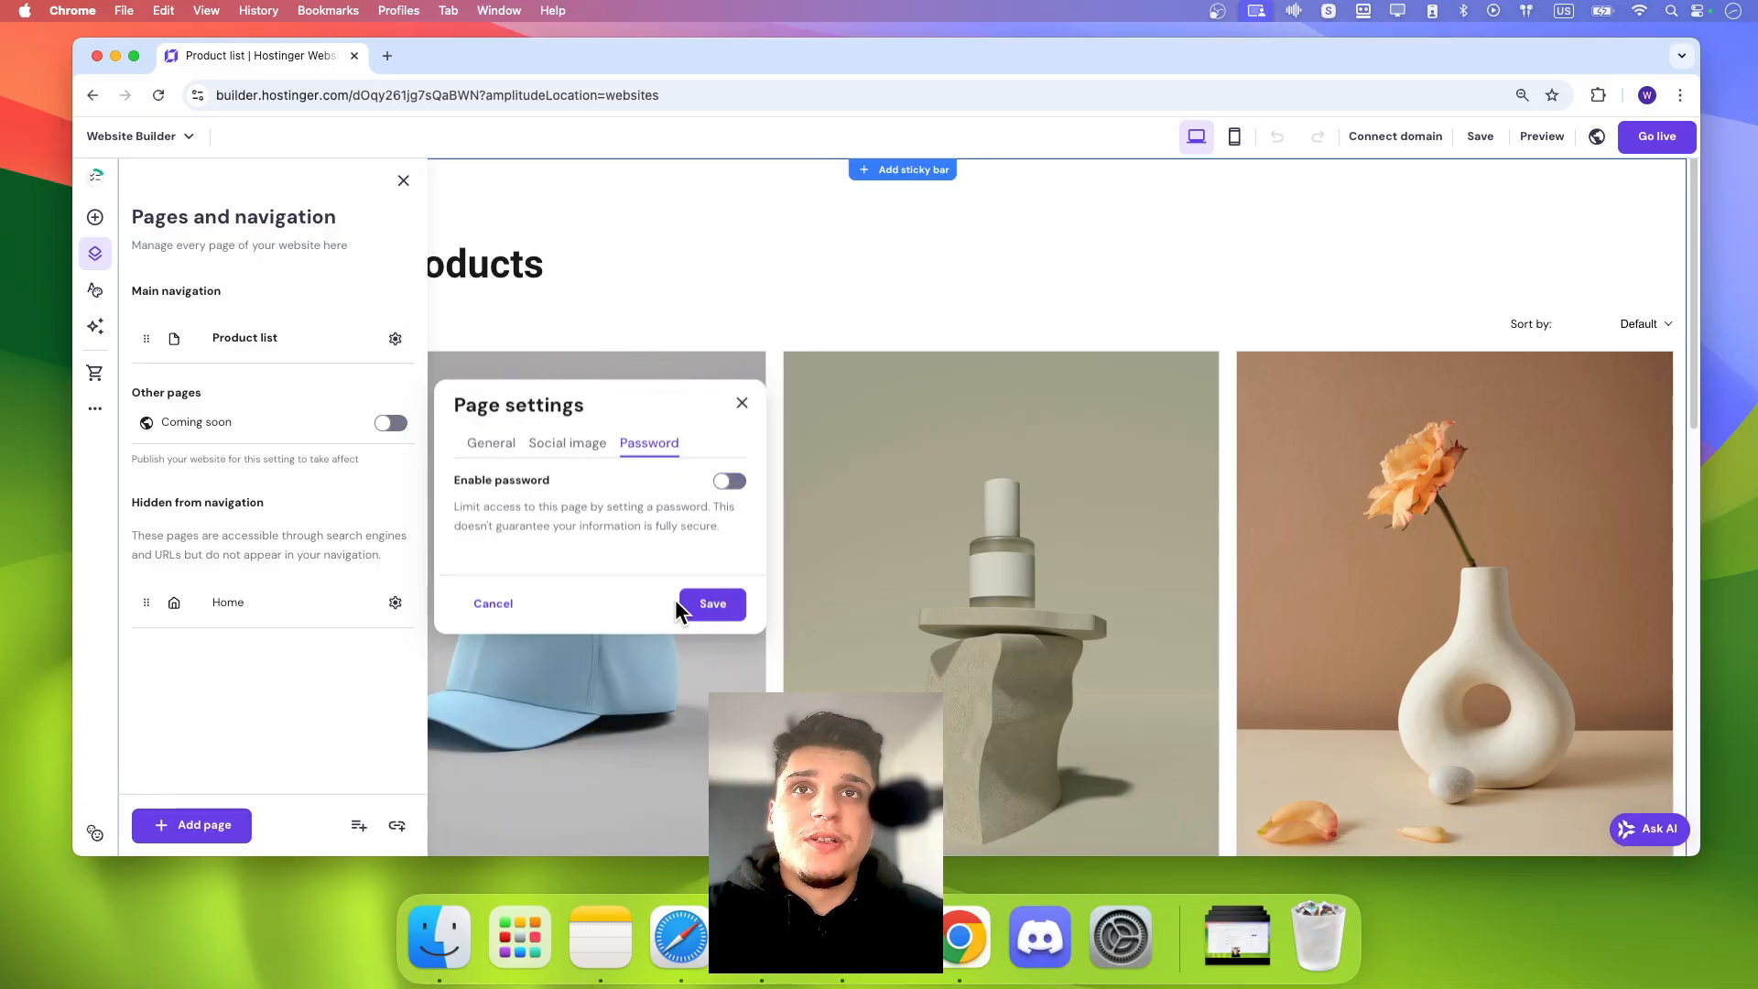
pyautogui.click(707, 603)
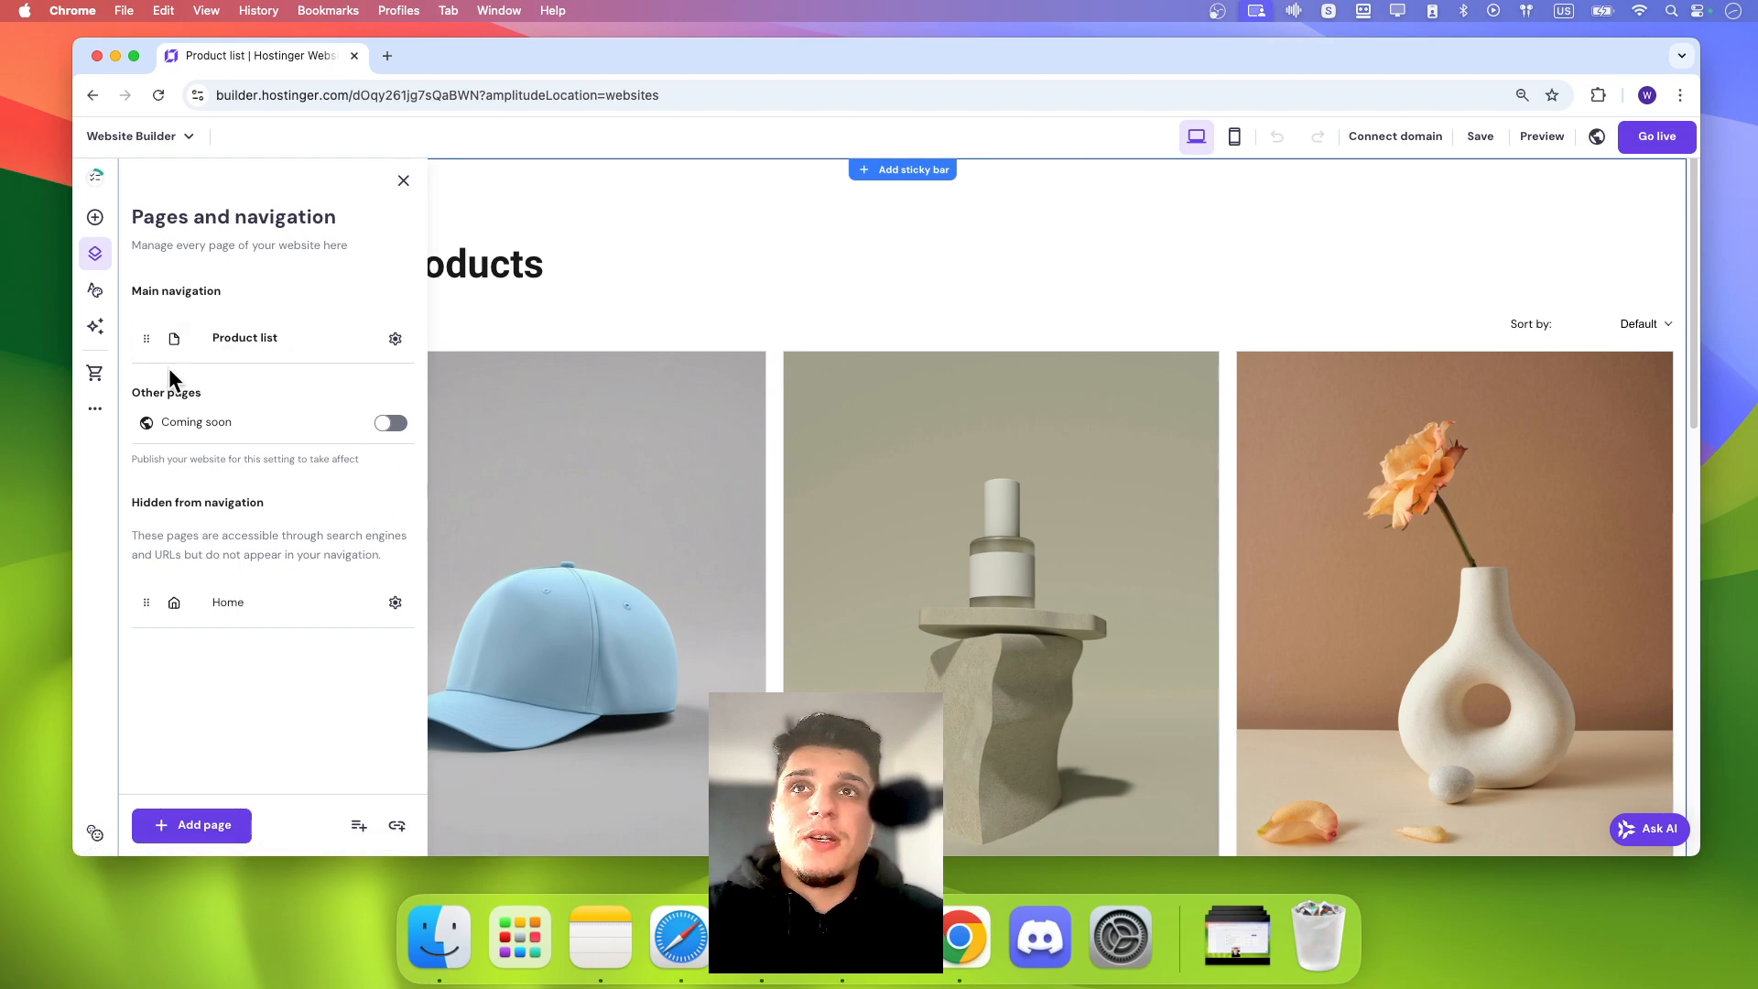
# Step: Add a second online store Product list page and close its page settings without changes
pyautogui.click(231, 824)
pyautogui.click(393, 458)
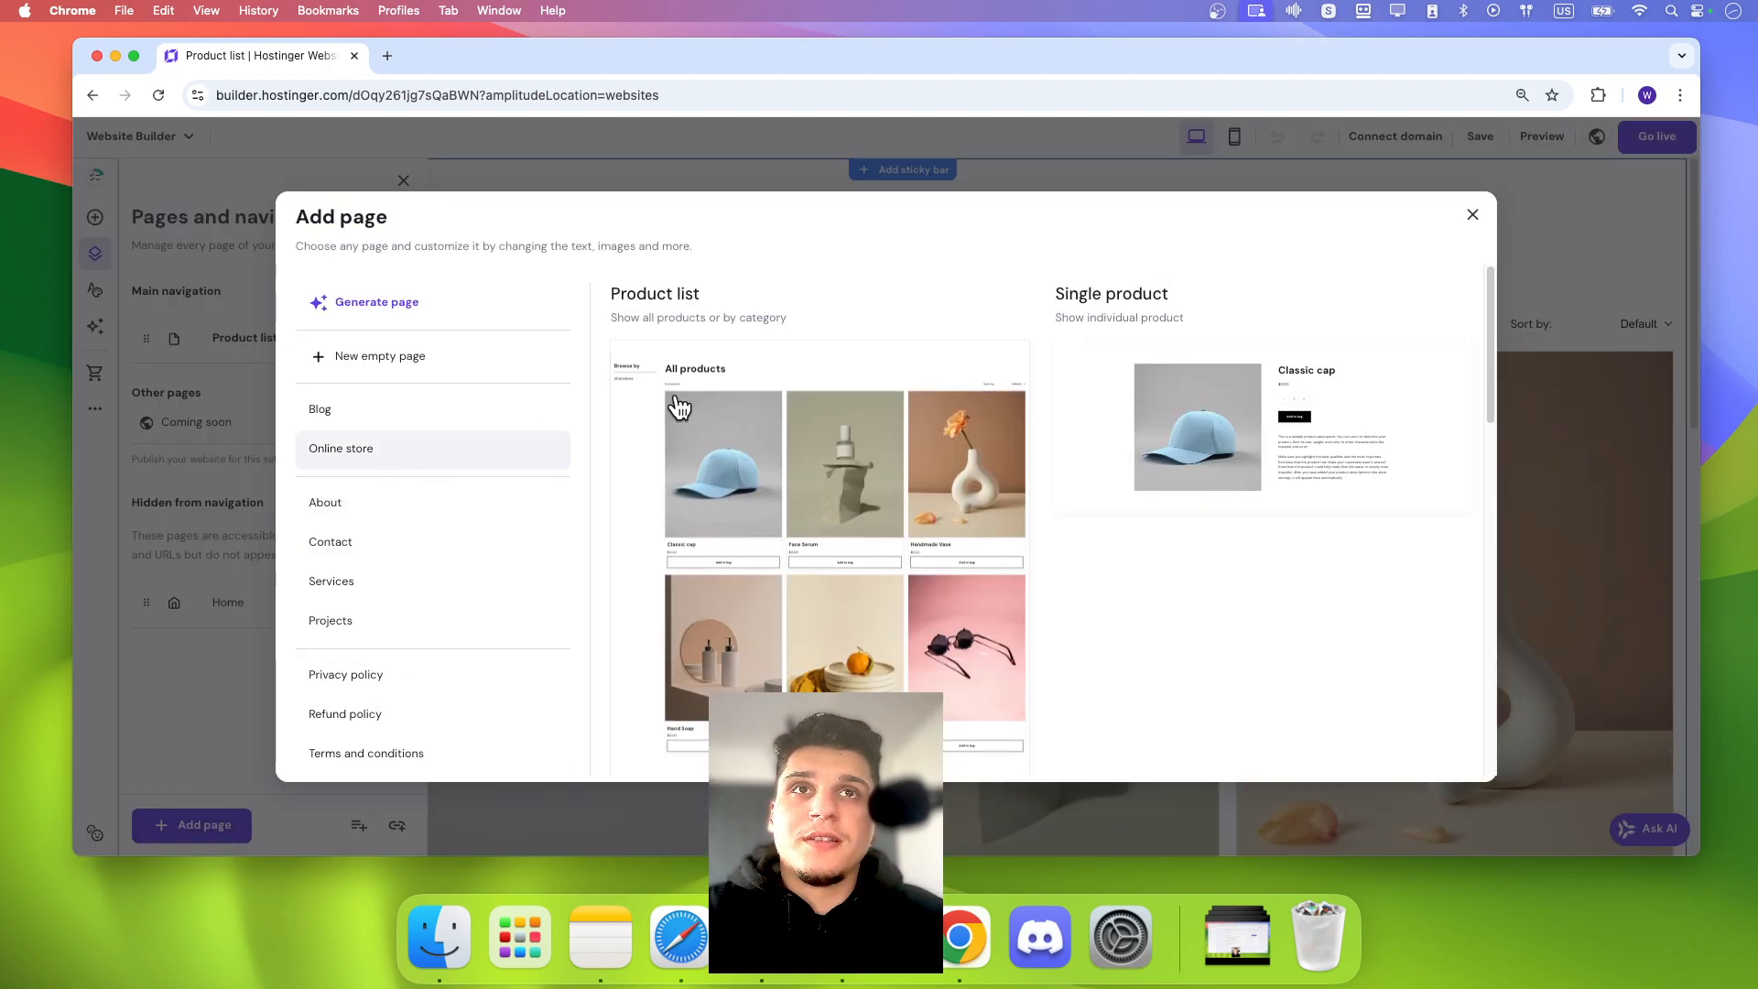
pyautogui.click(692, 311)
pyautogui.click(569, 417)
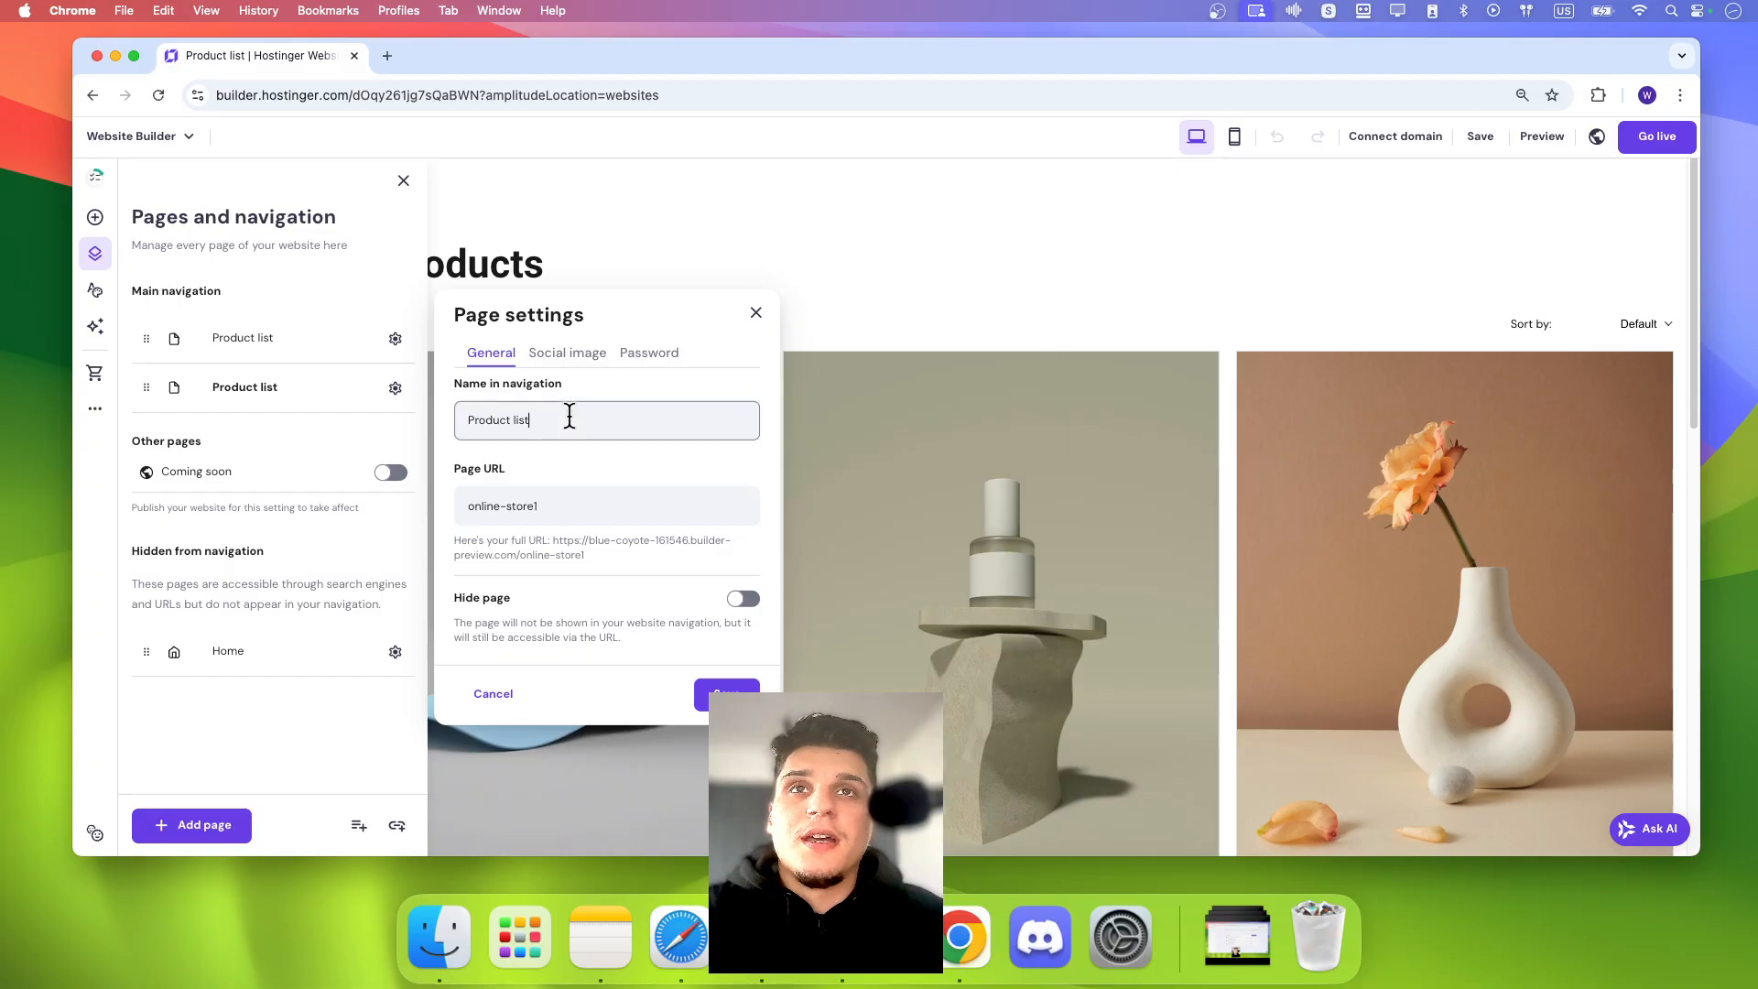
pyautogui.click(753, 320)
# Step: Delete the duplicate Product list page from the main navigation
pyautogui.click(396, 389)
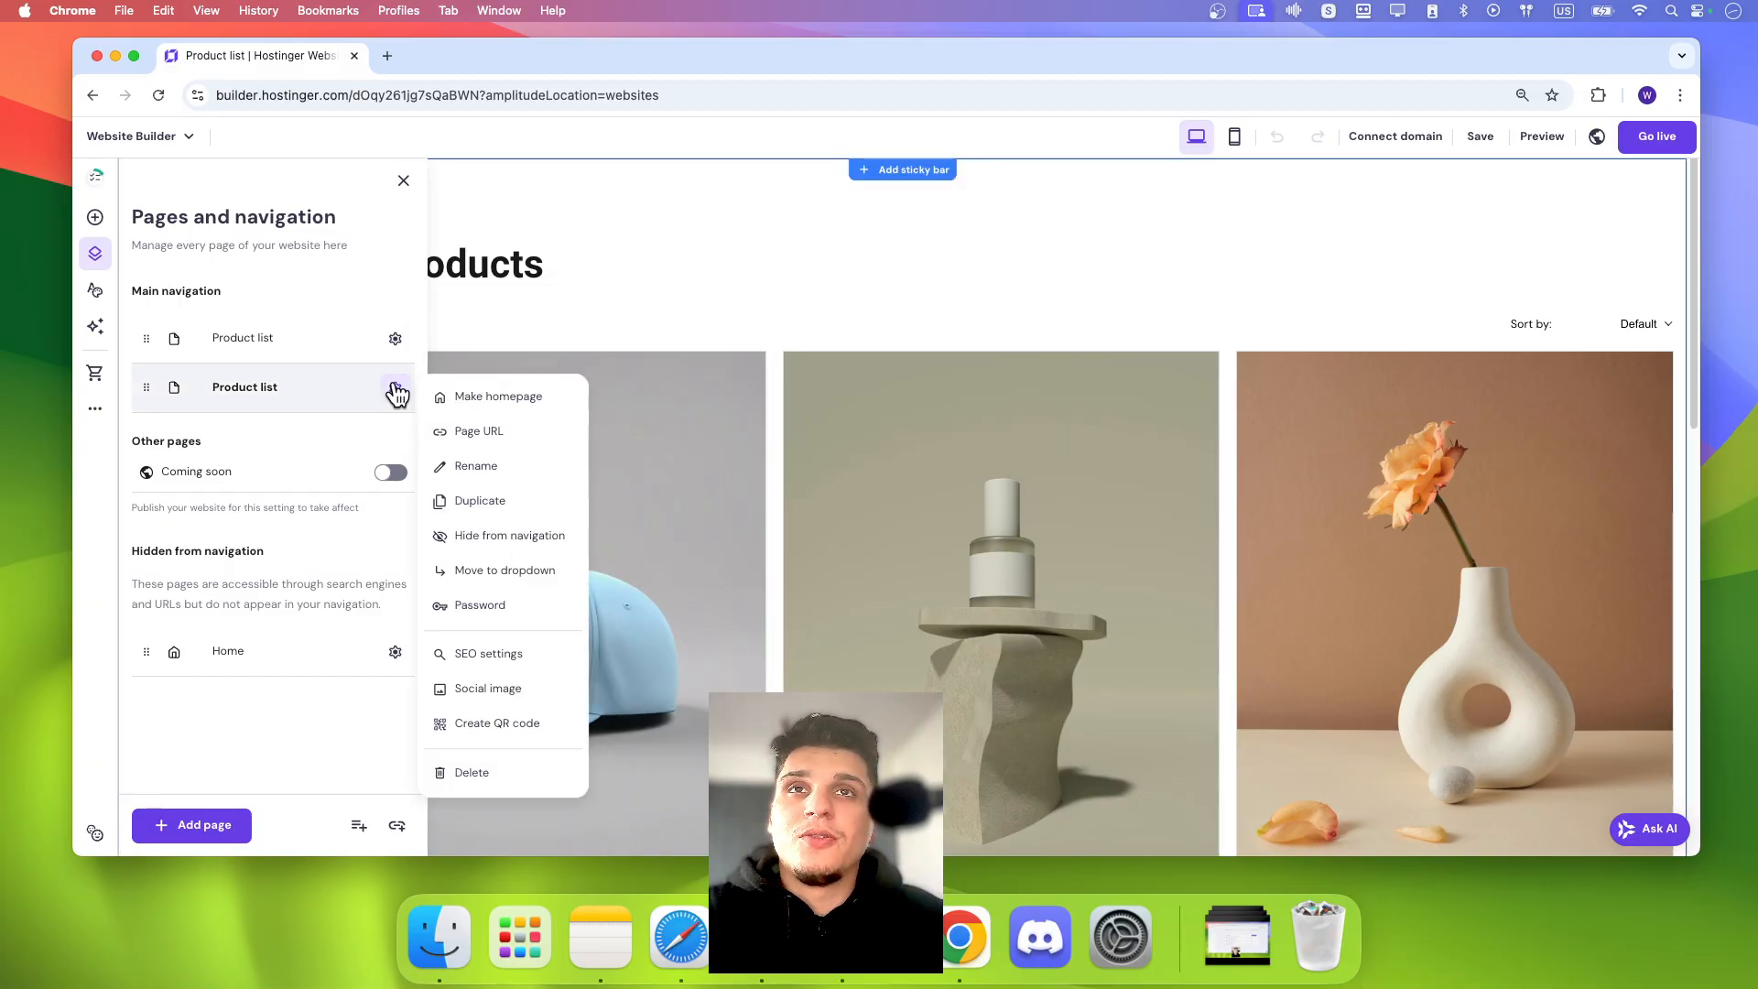
pyautogui.click(460, 772)
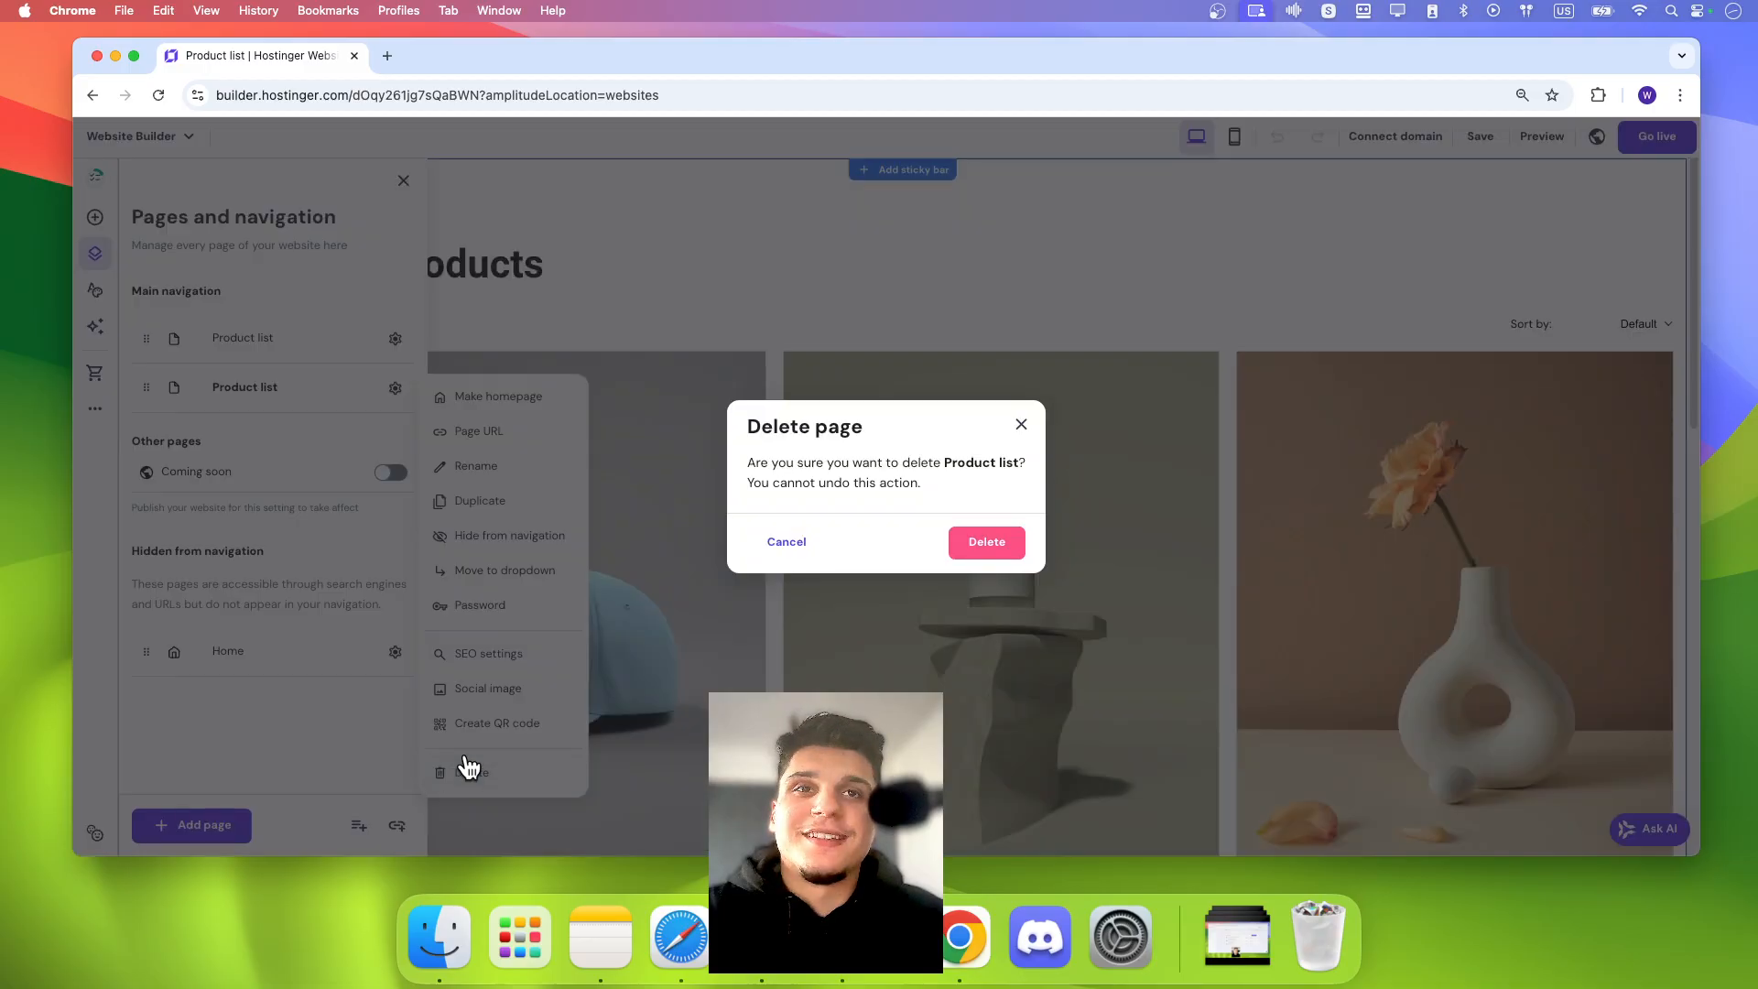
pyautogui.click(957, 549)
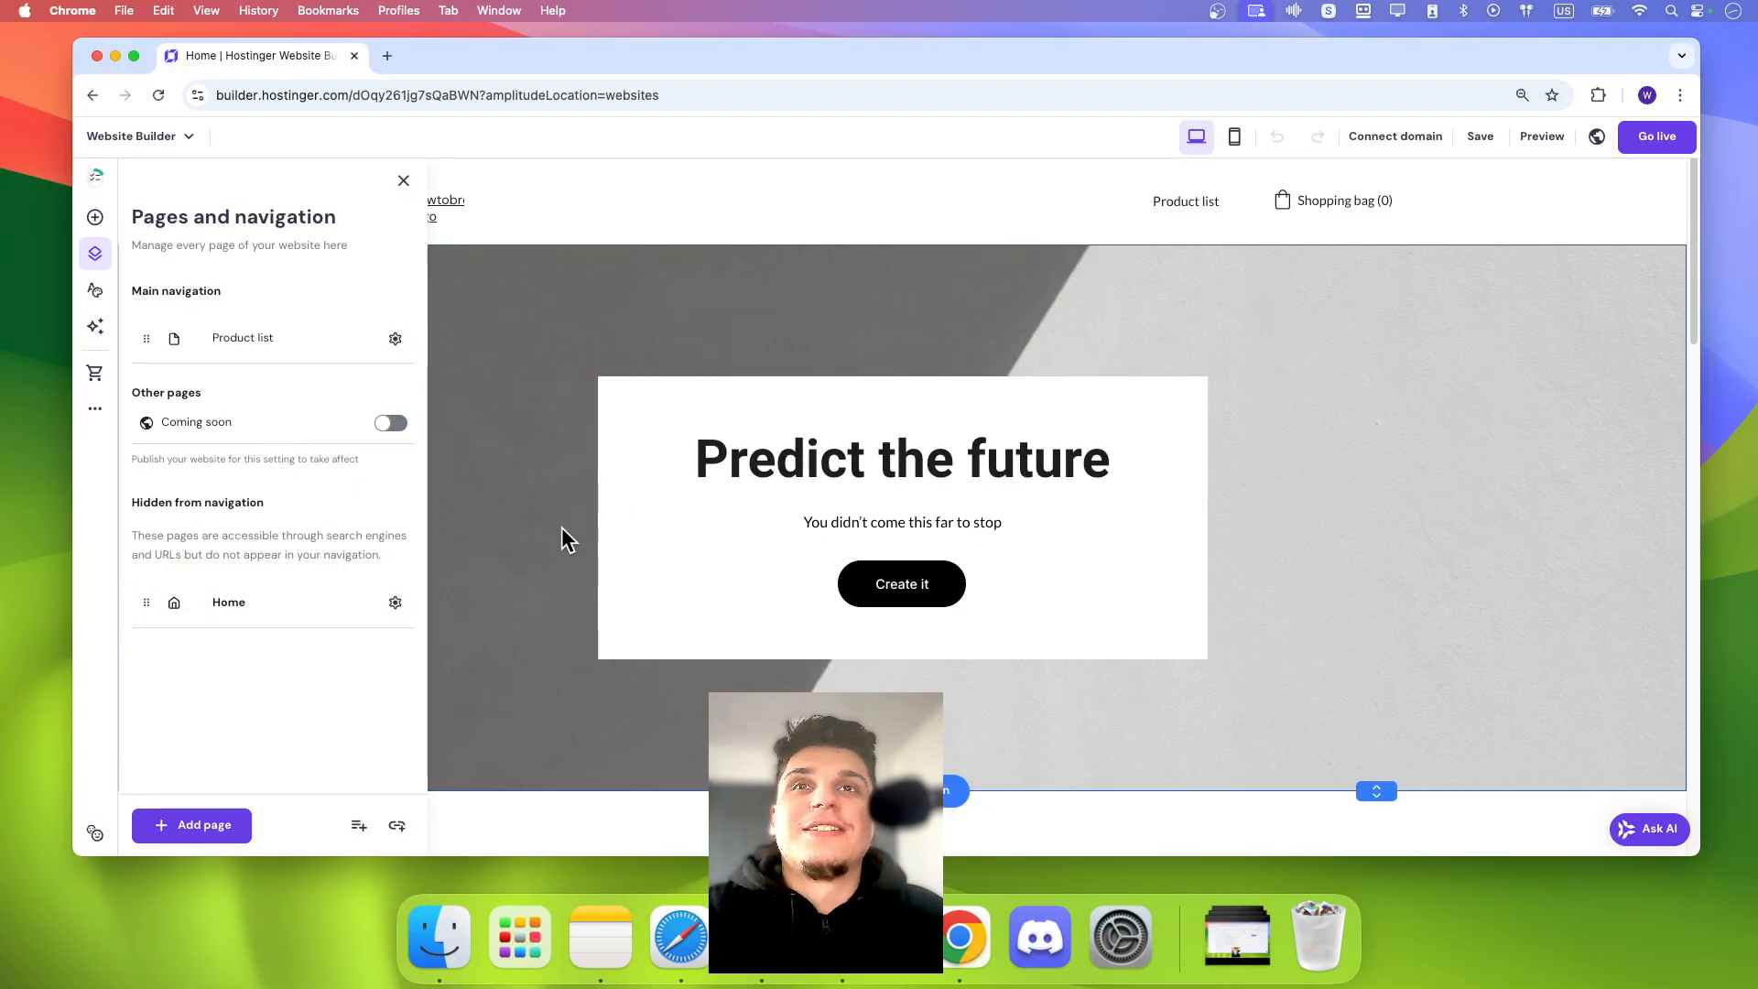
# Step: Go to the Product list page and open the section settings of its All products section
pyautogui.click(261, 338)
pyautogui.click(492, 462)
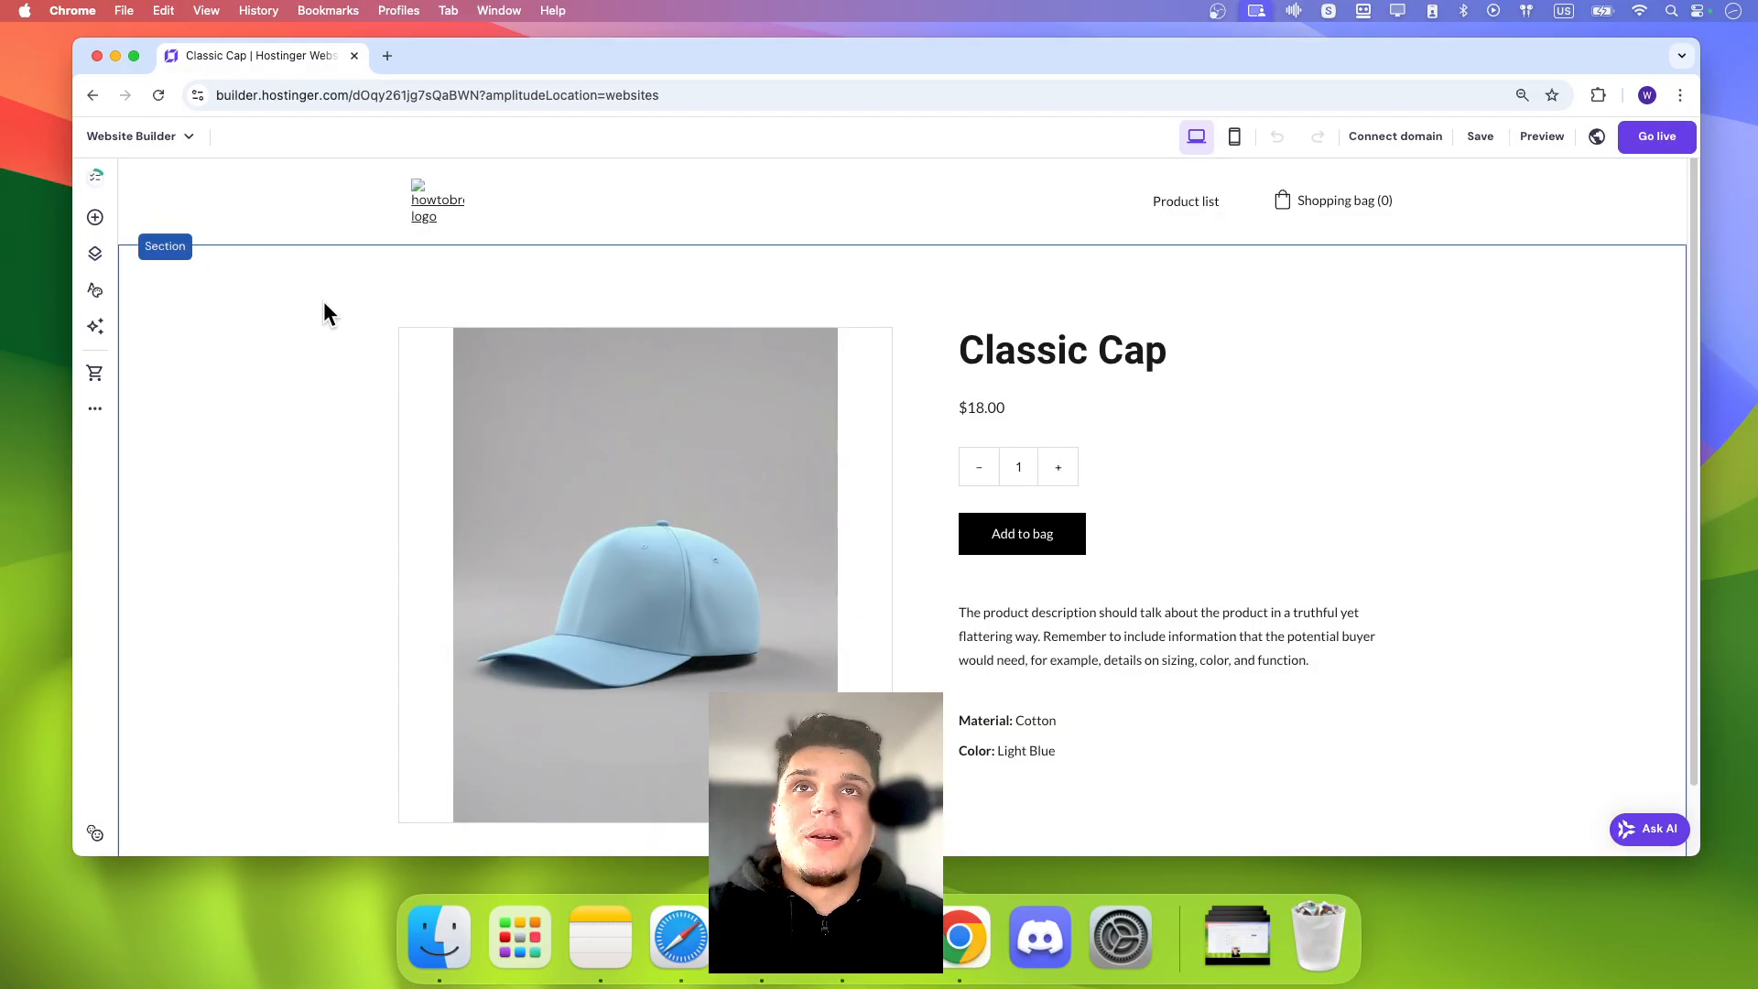
pyautogui.click(94, 254)
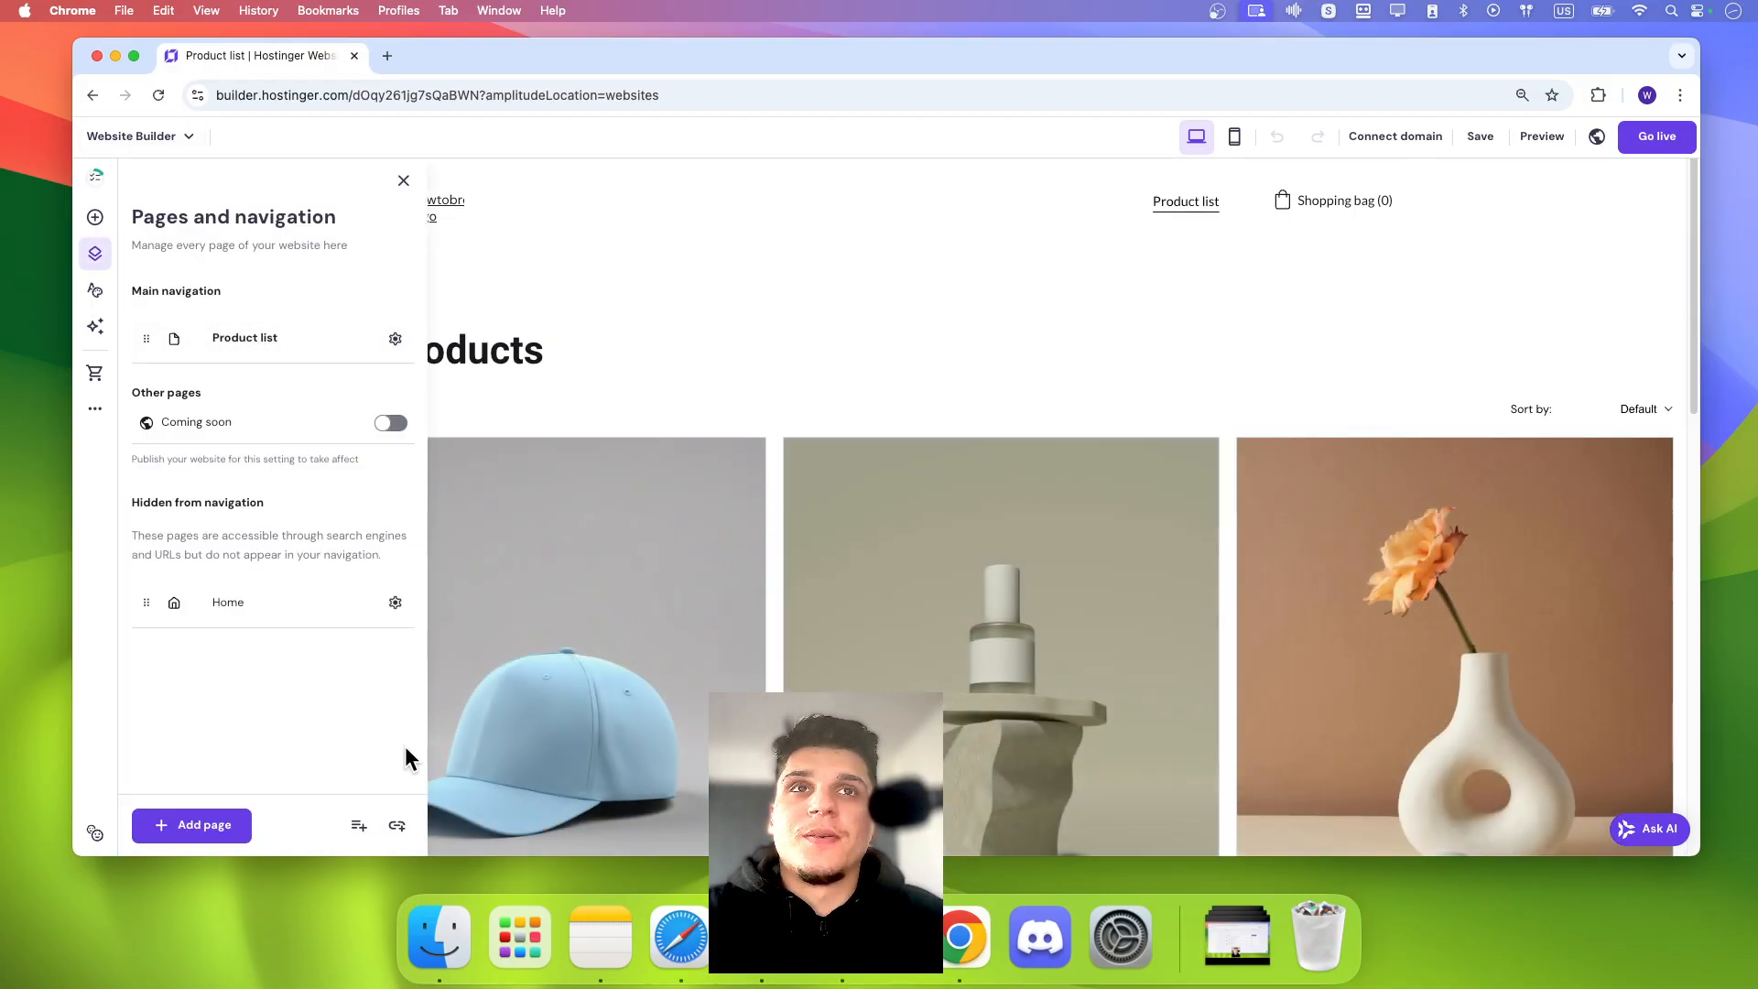
pyautogui.click(1362, 246)
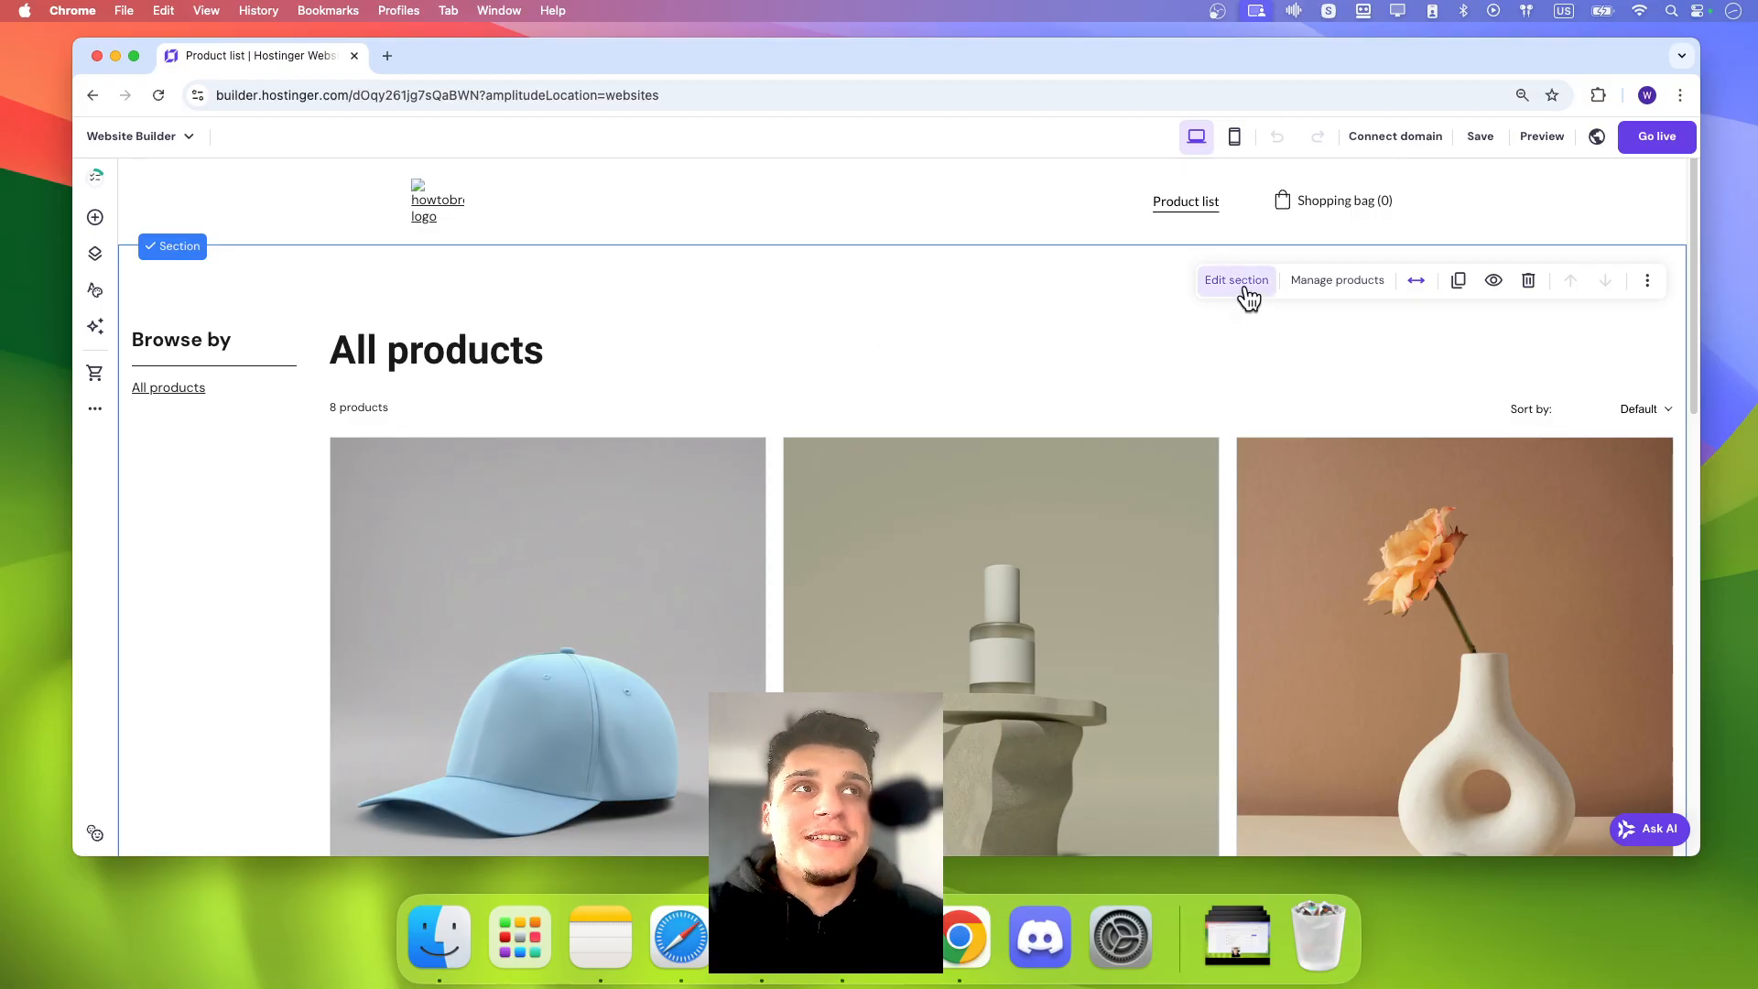
pyautogui.click(1243, 286)
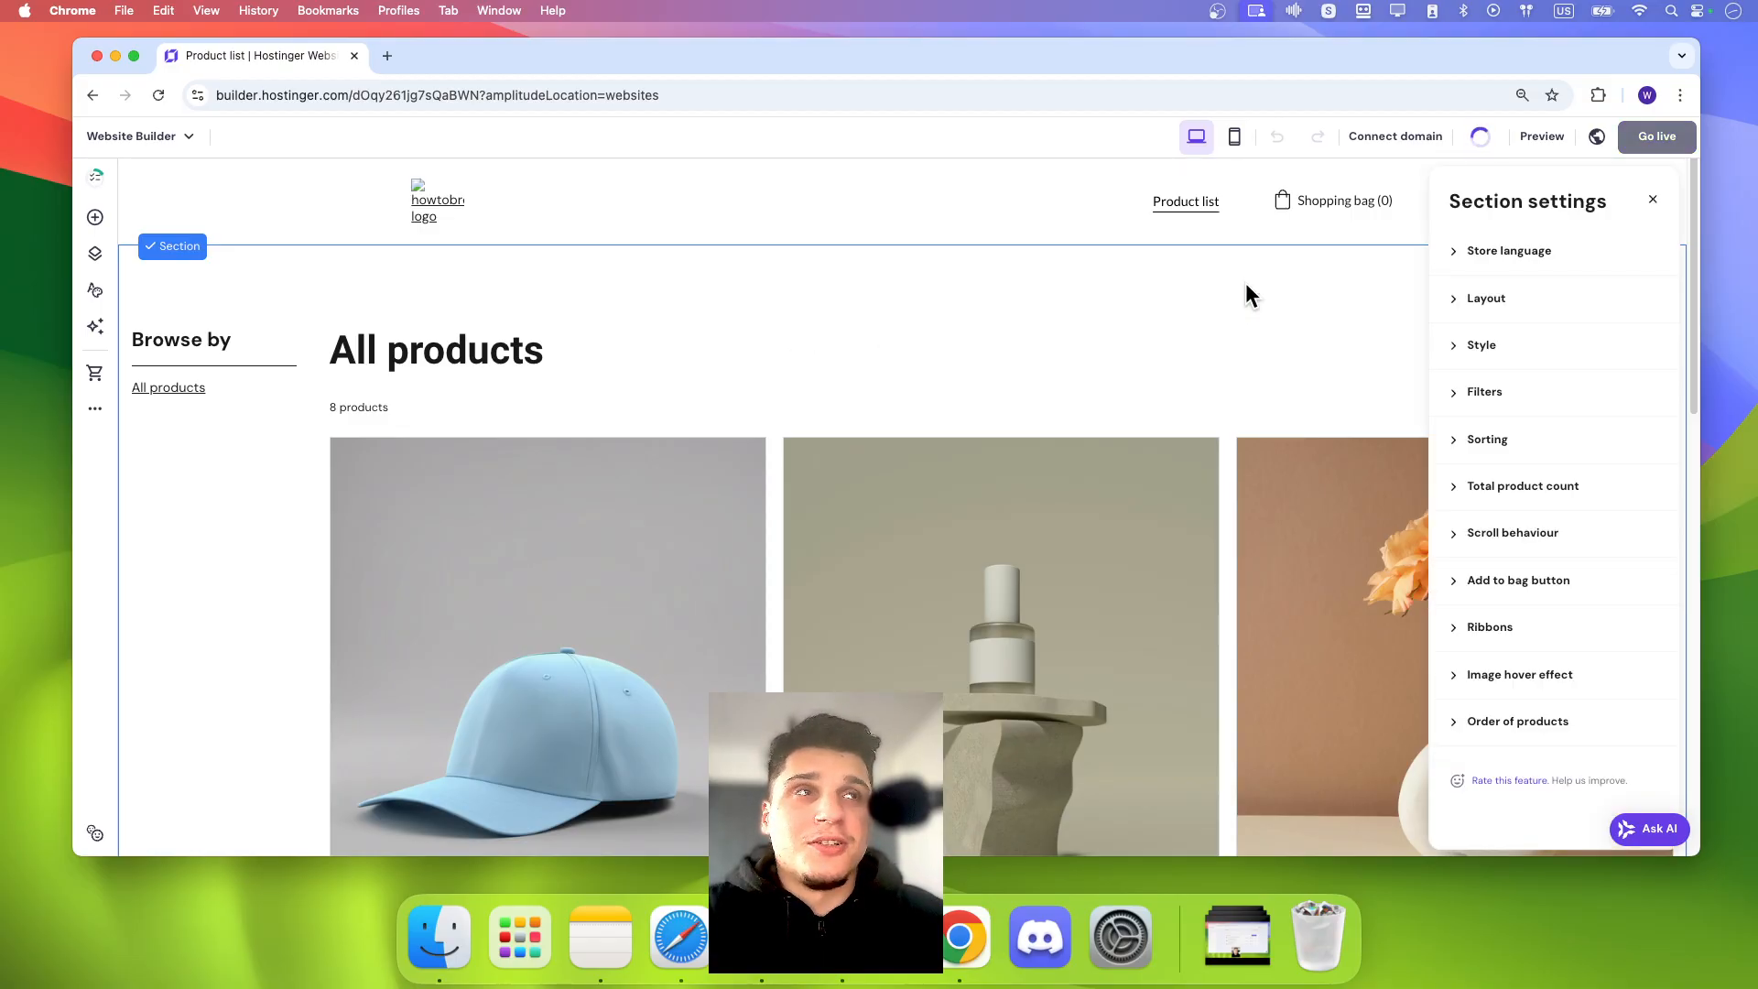
# Step: Start changing the store language and set up the store with United States as the store country
pyautogui.click(1481, 261)
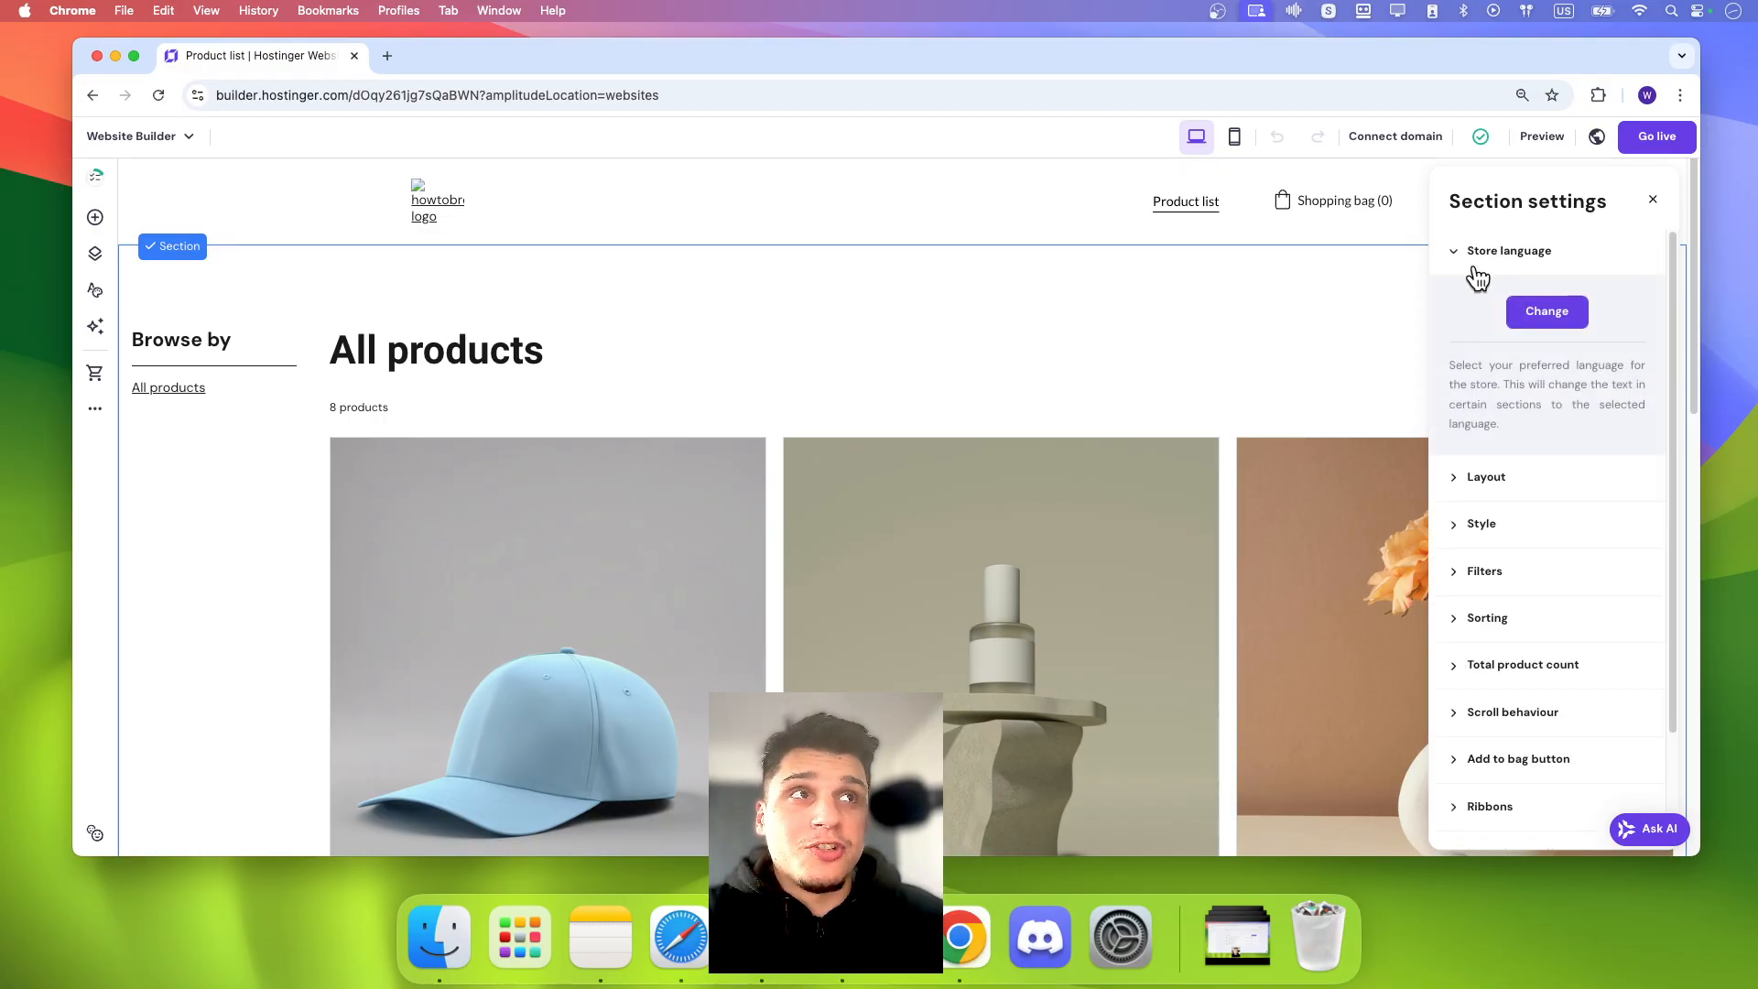
pyautogui.click(1530, 314)
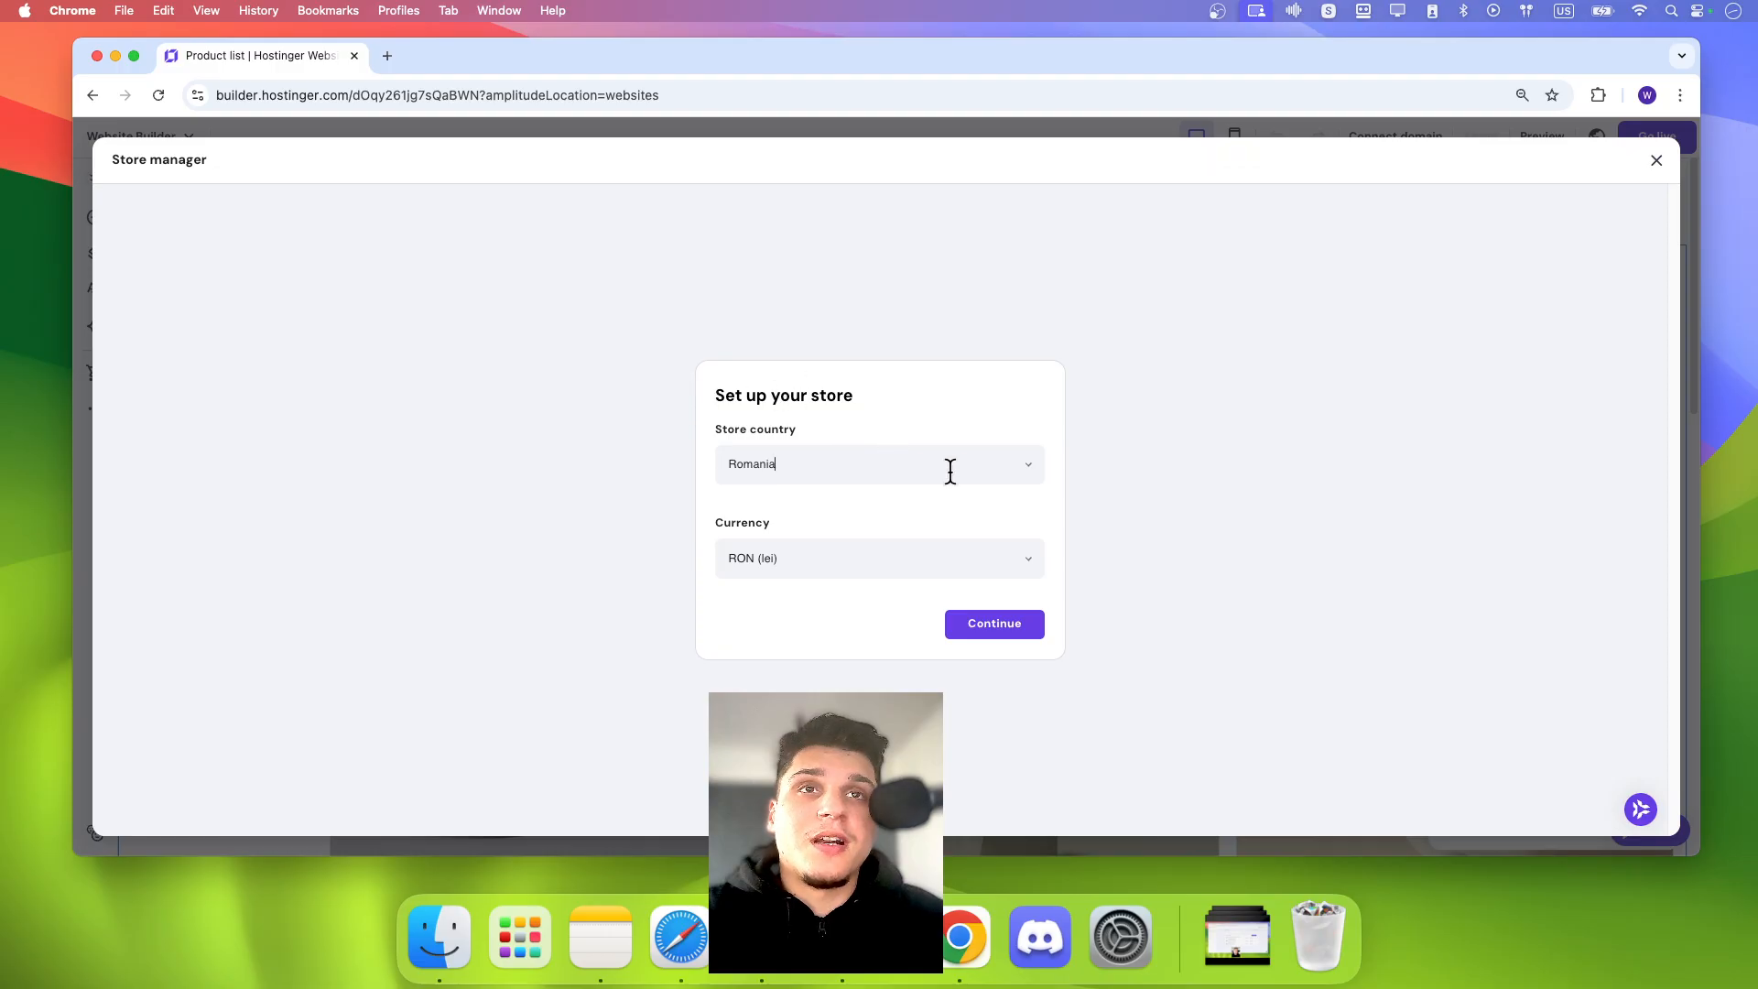
pyautogui.click(1023, 476)
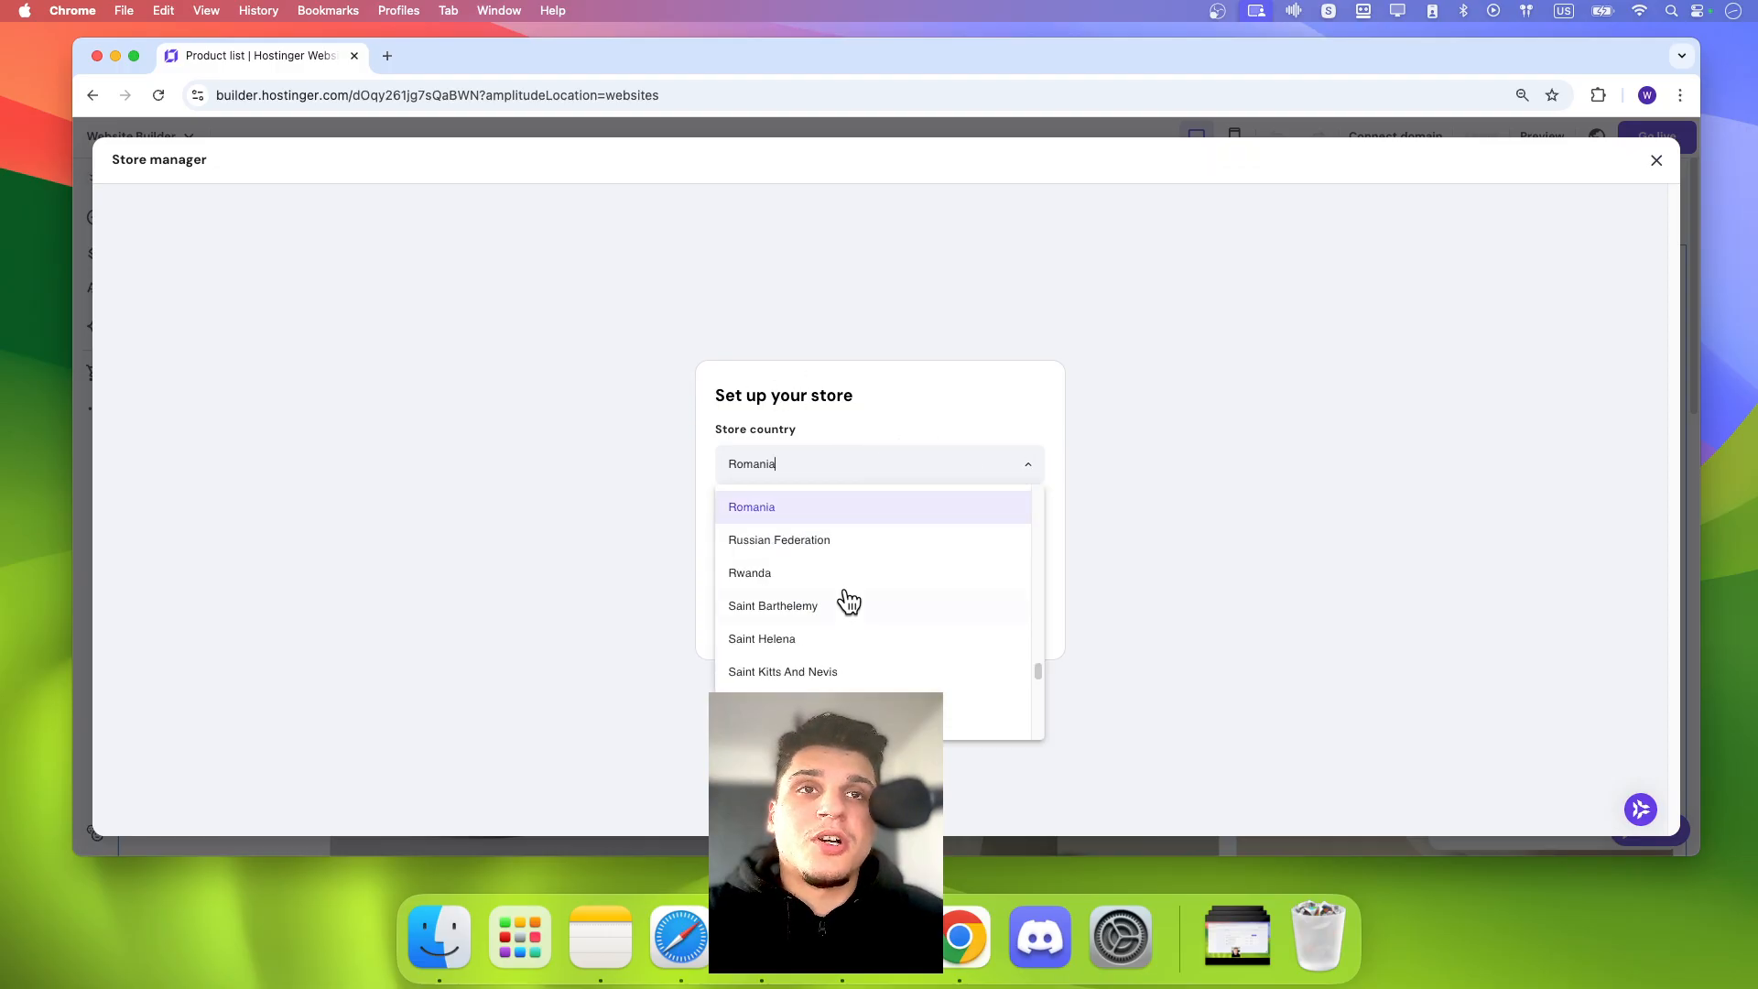
pyautogui.scroll(-10, 844, 600)
pyautogui.scroll(10, 847, 595)
pyautogui.scroll(15, 847, 586)
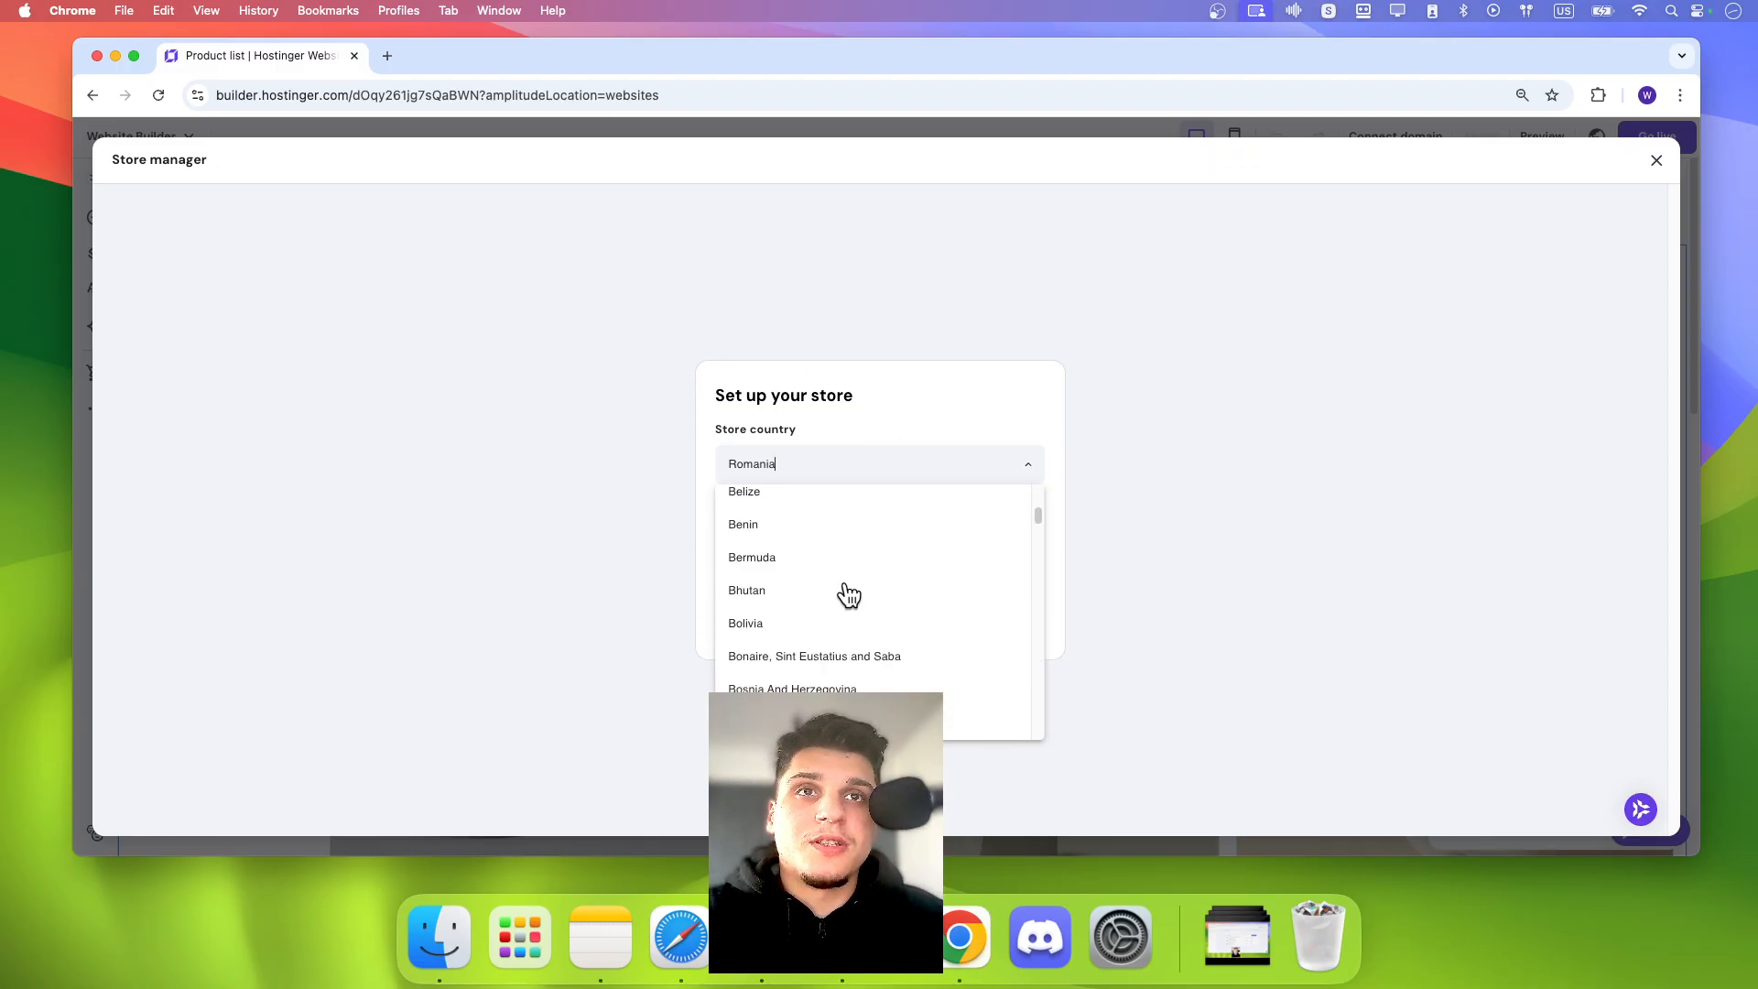
pyautogui.write('u')
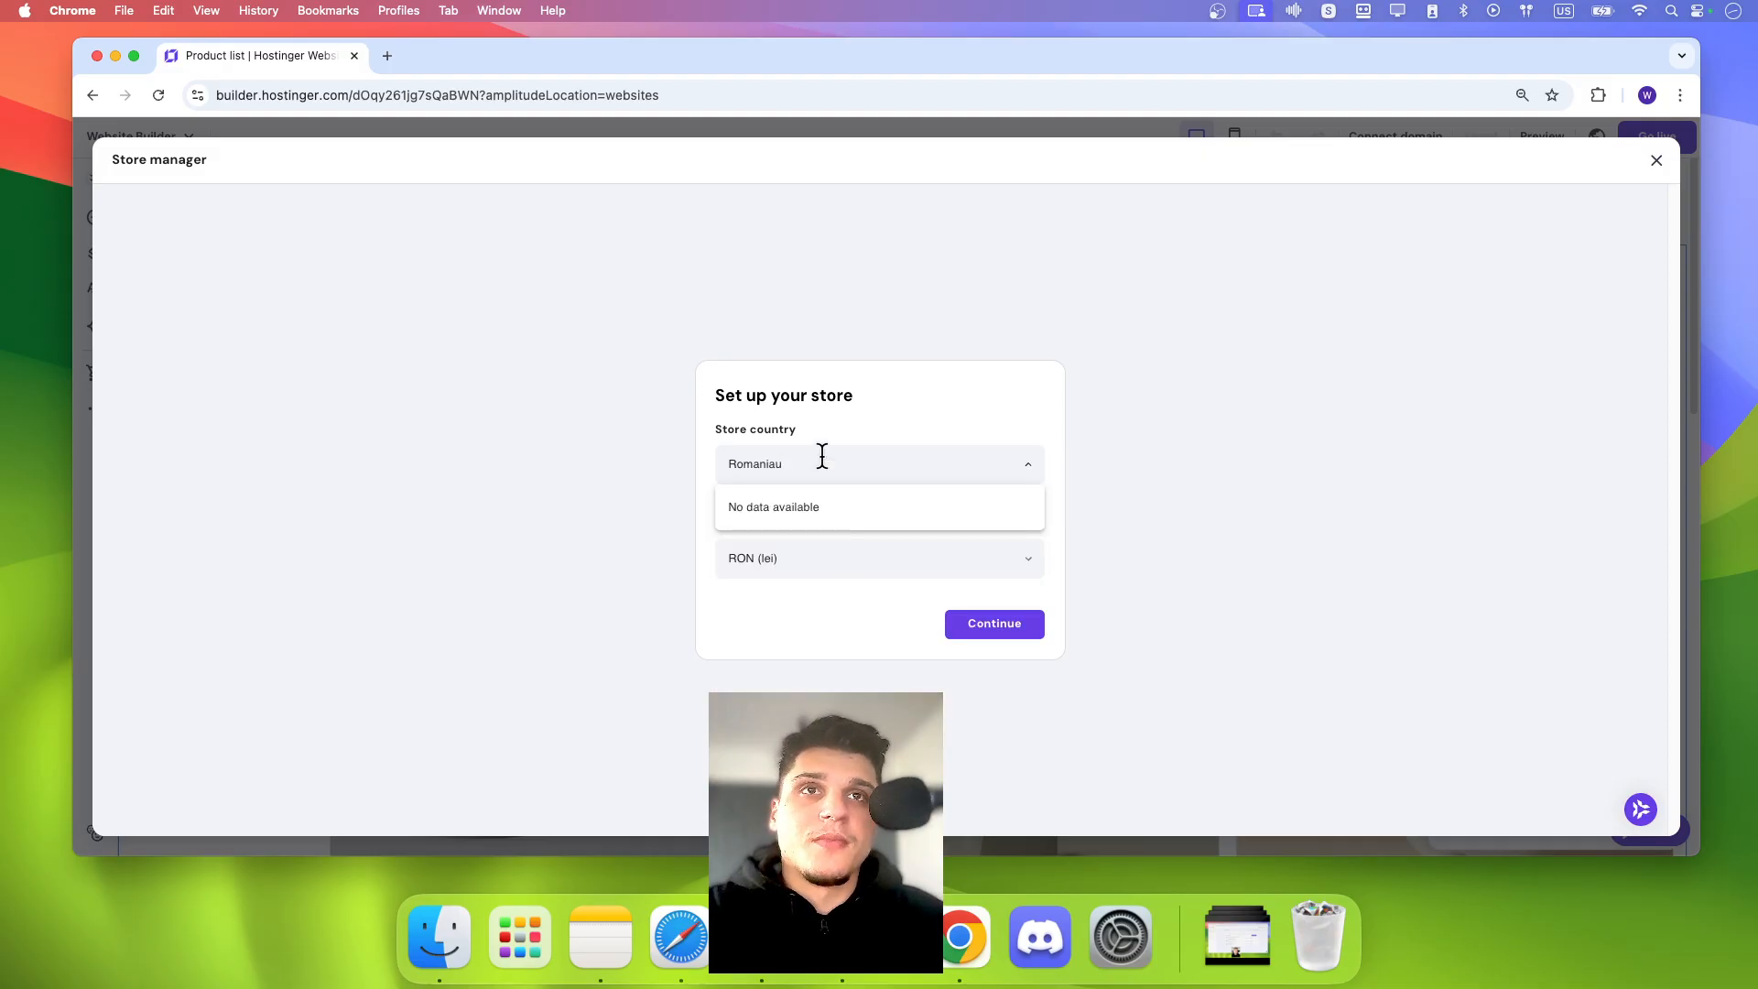
pyautogui.press('cmd+a')
pyautogui.write('u')
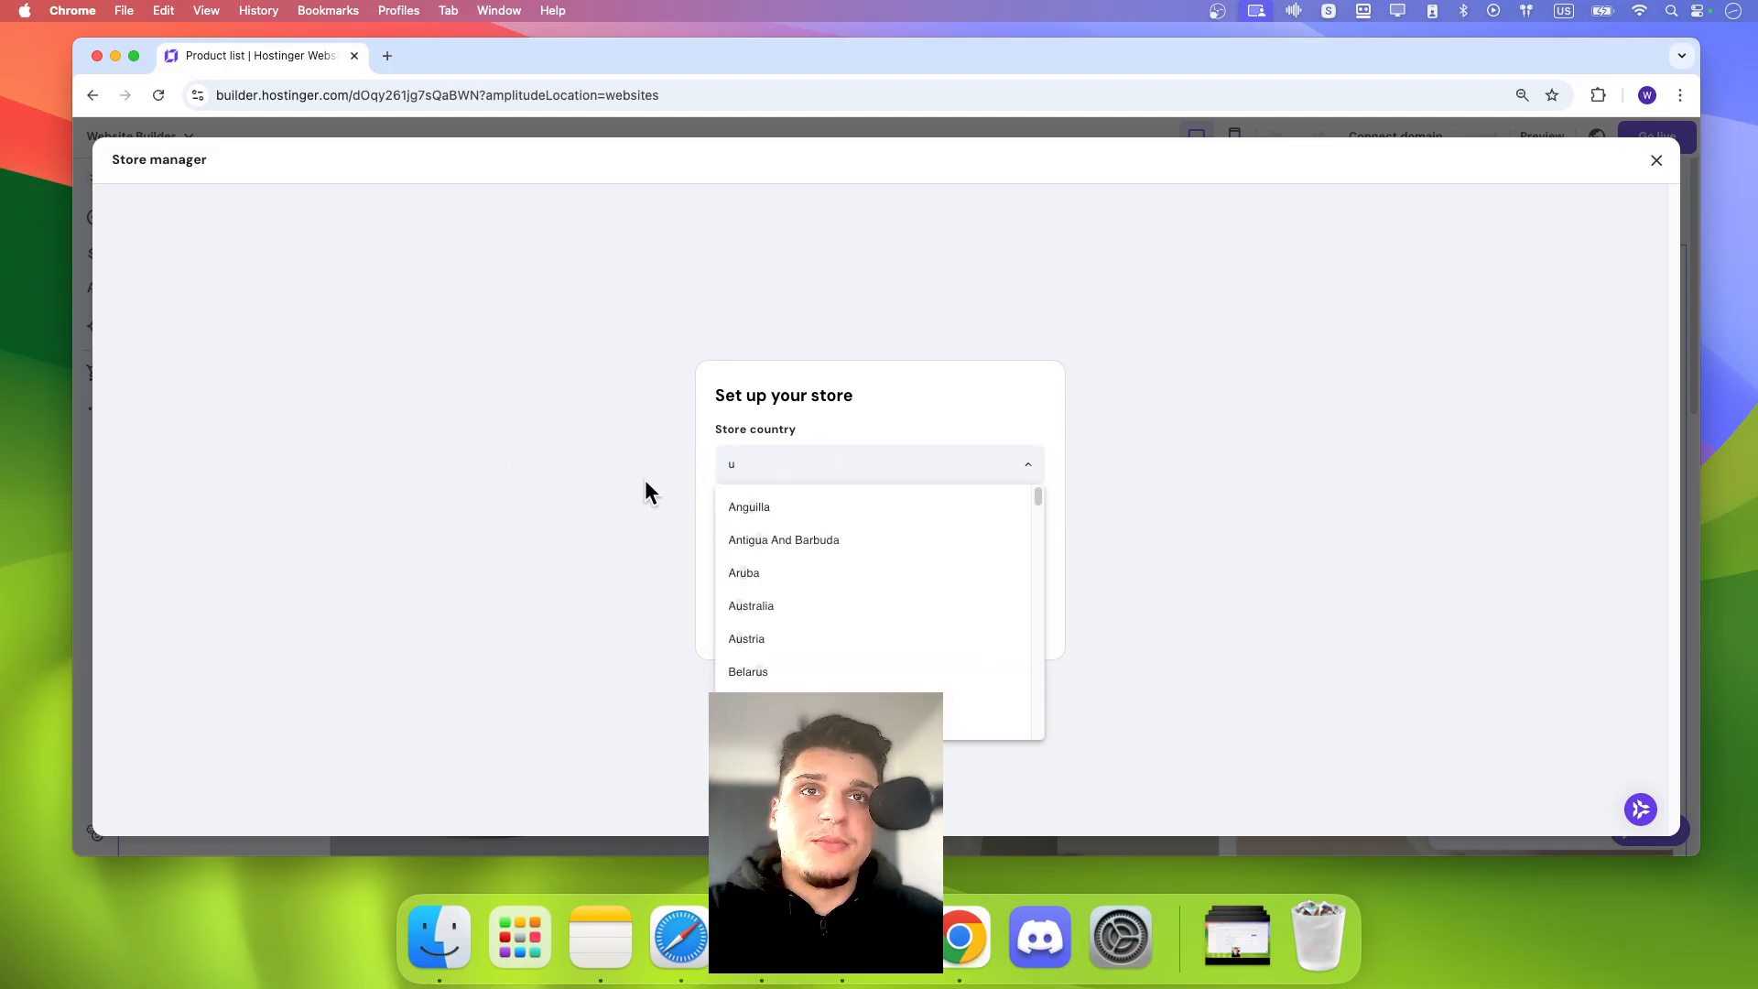
pyautogui.write('n')
pyautogui.scroll(-2, 808, 644)
pyautogui.click(808, 633)
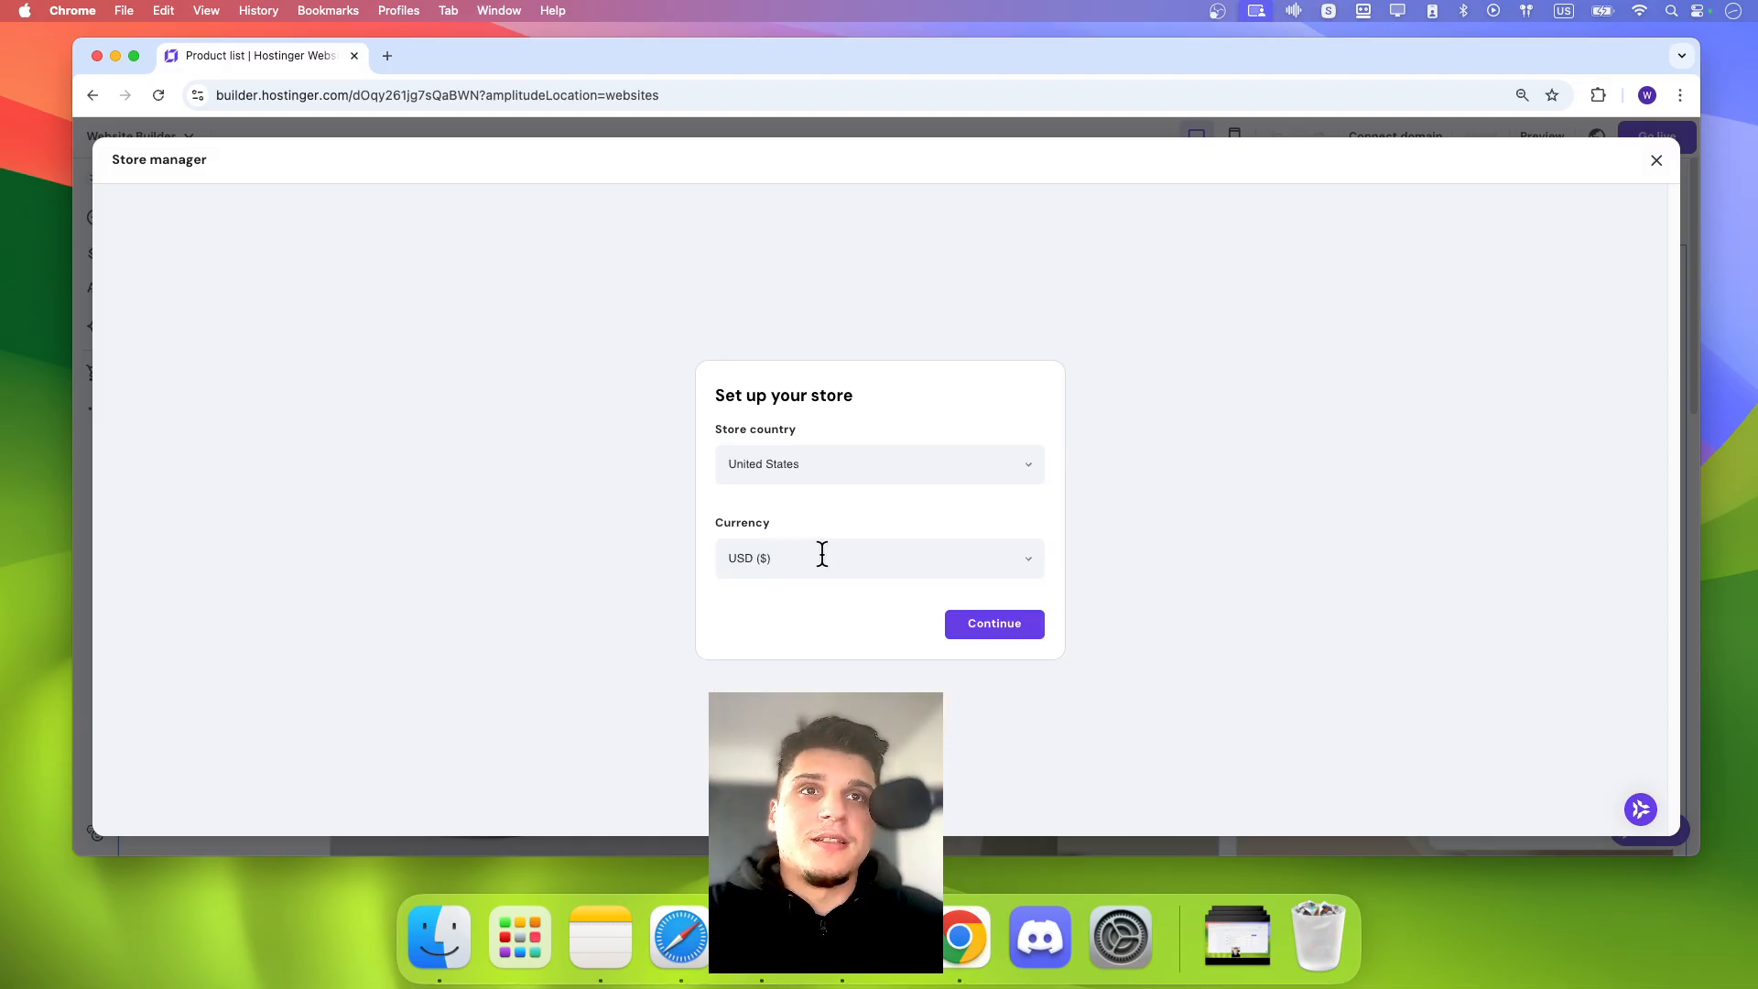
pyautogui.click(965, 633)
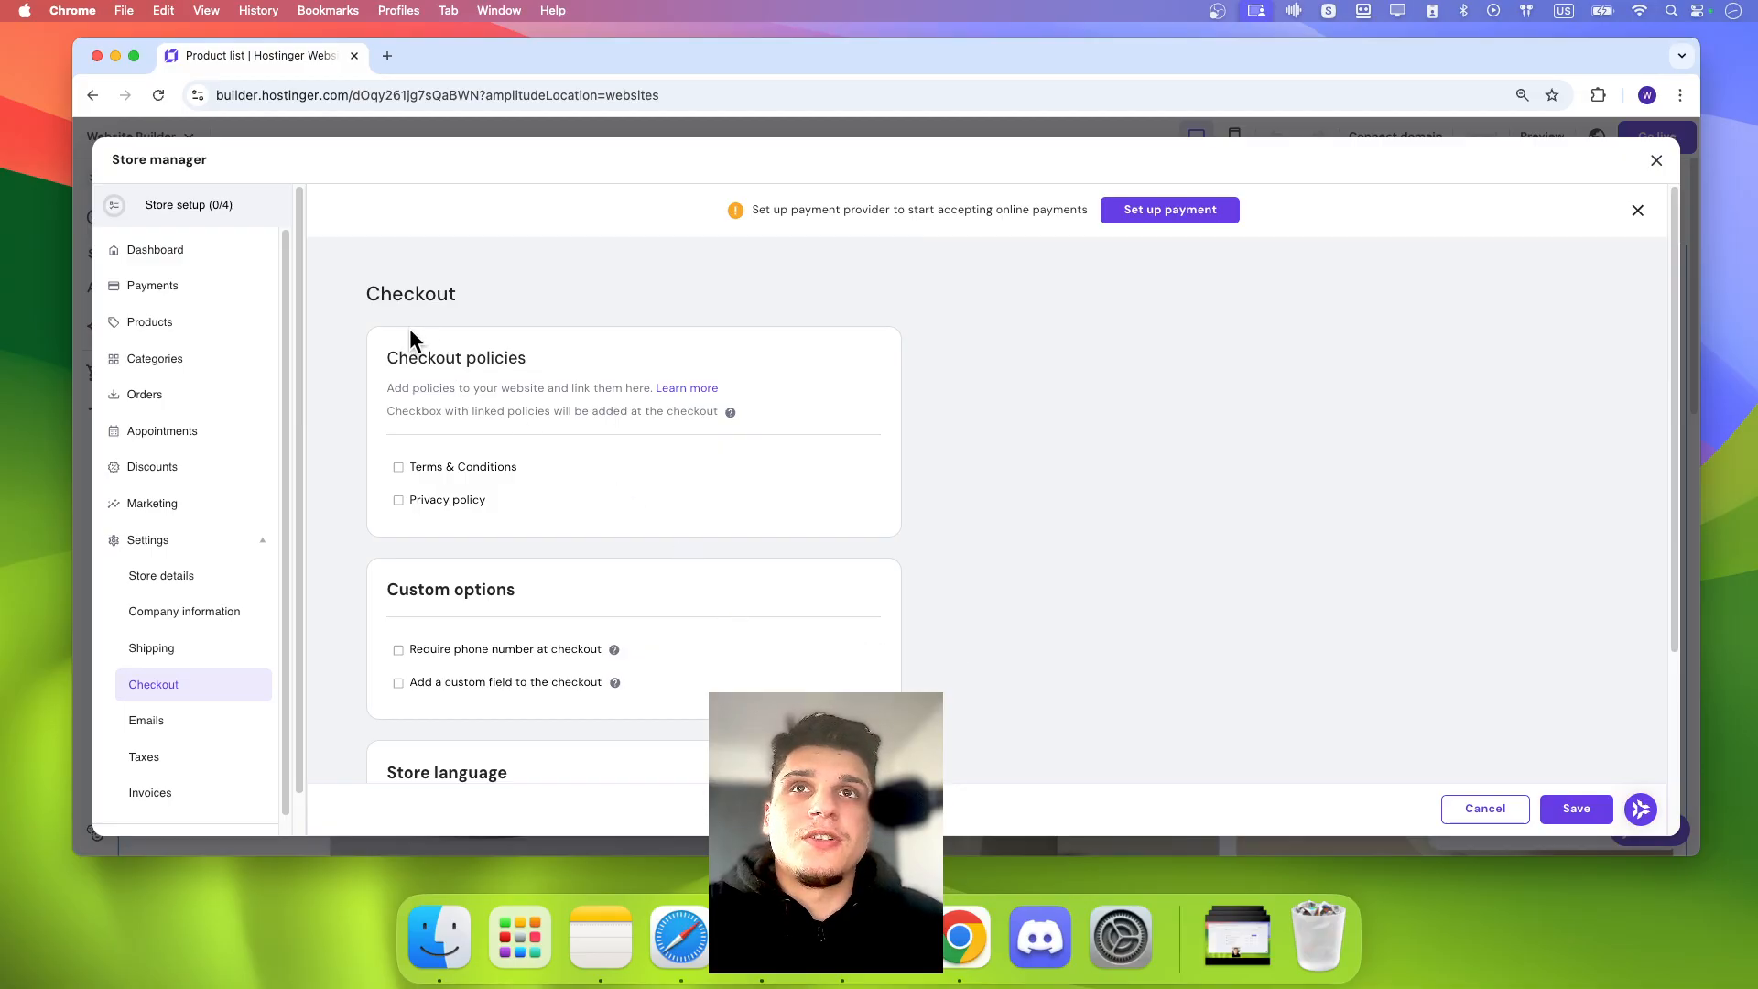
# Step: Save the store's checkout settings unchanged and close the Store manager
pyautogui.scroll(-3, 473, 547)
pyautogui.scroll(3, 465, 546)
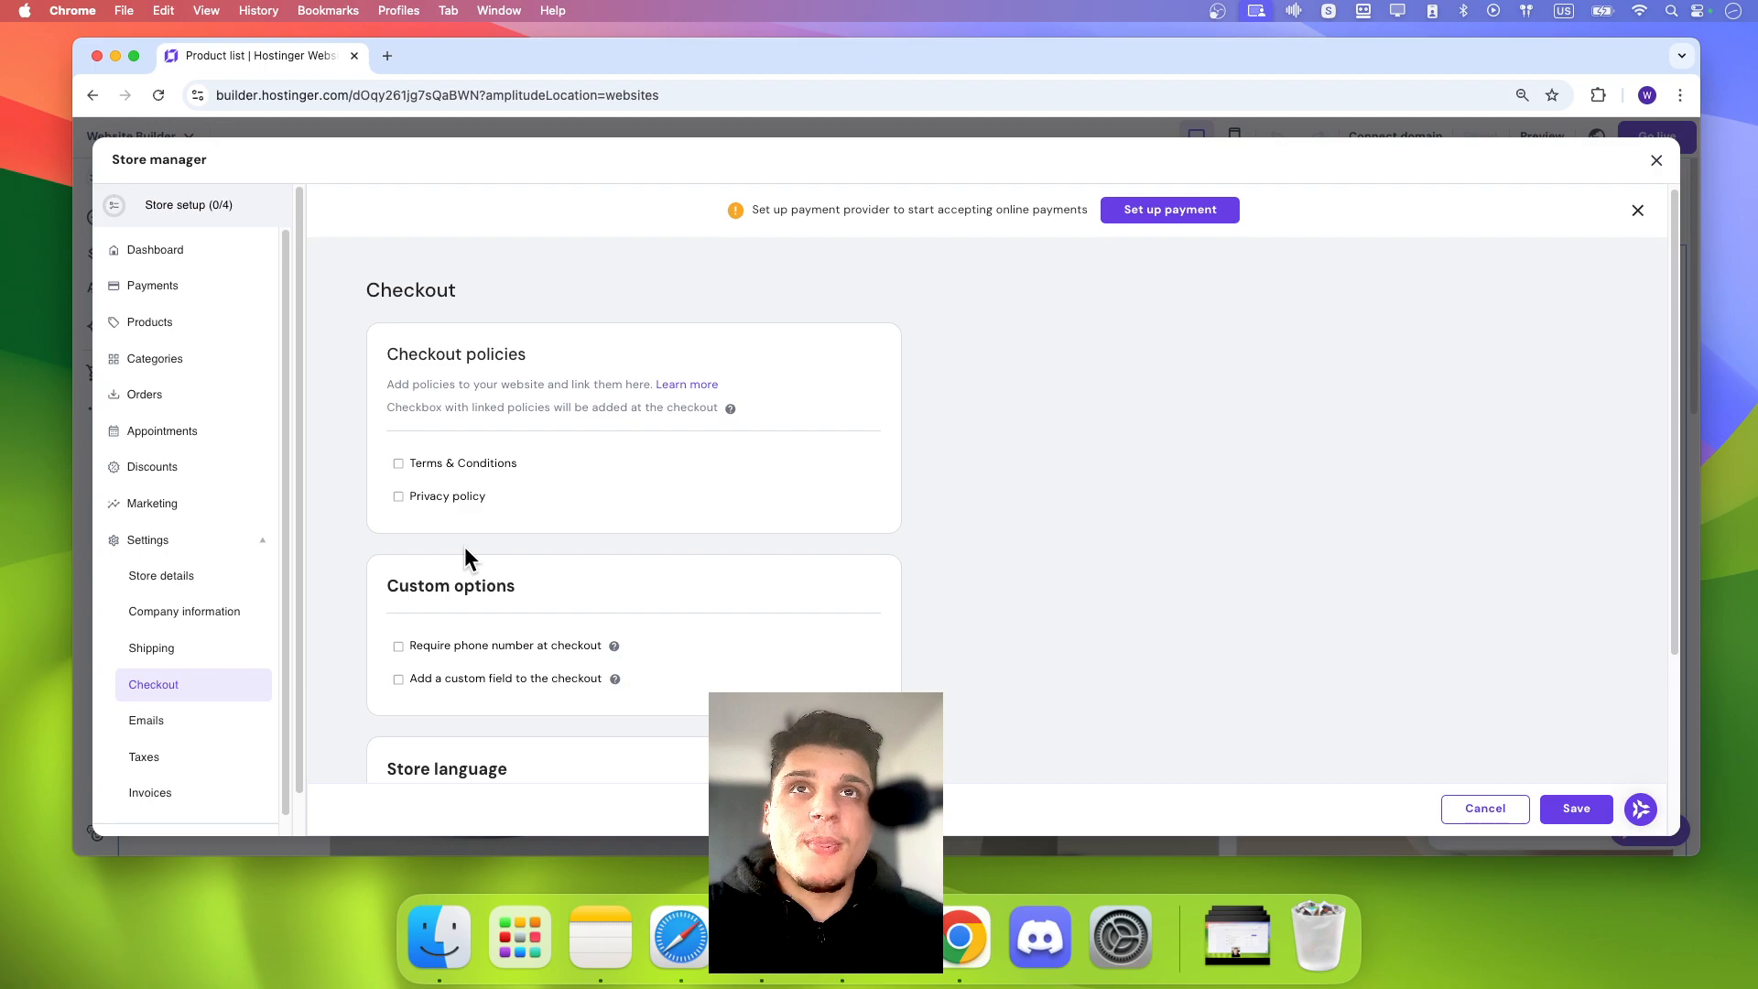
pyautogui.click(1575, 807)
pyautogui.click(137, 249)
pyautogui.click(1654, 161)
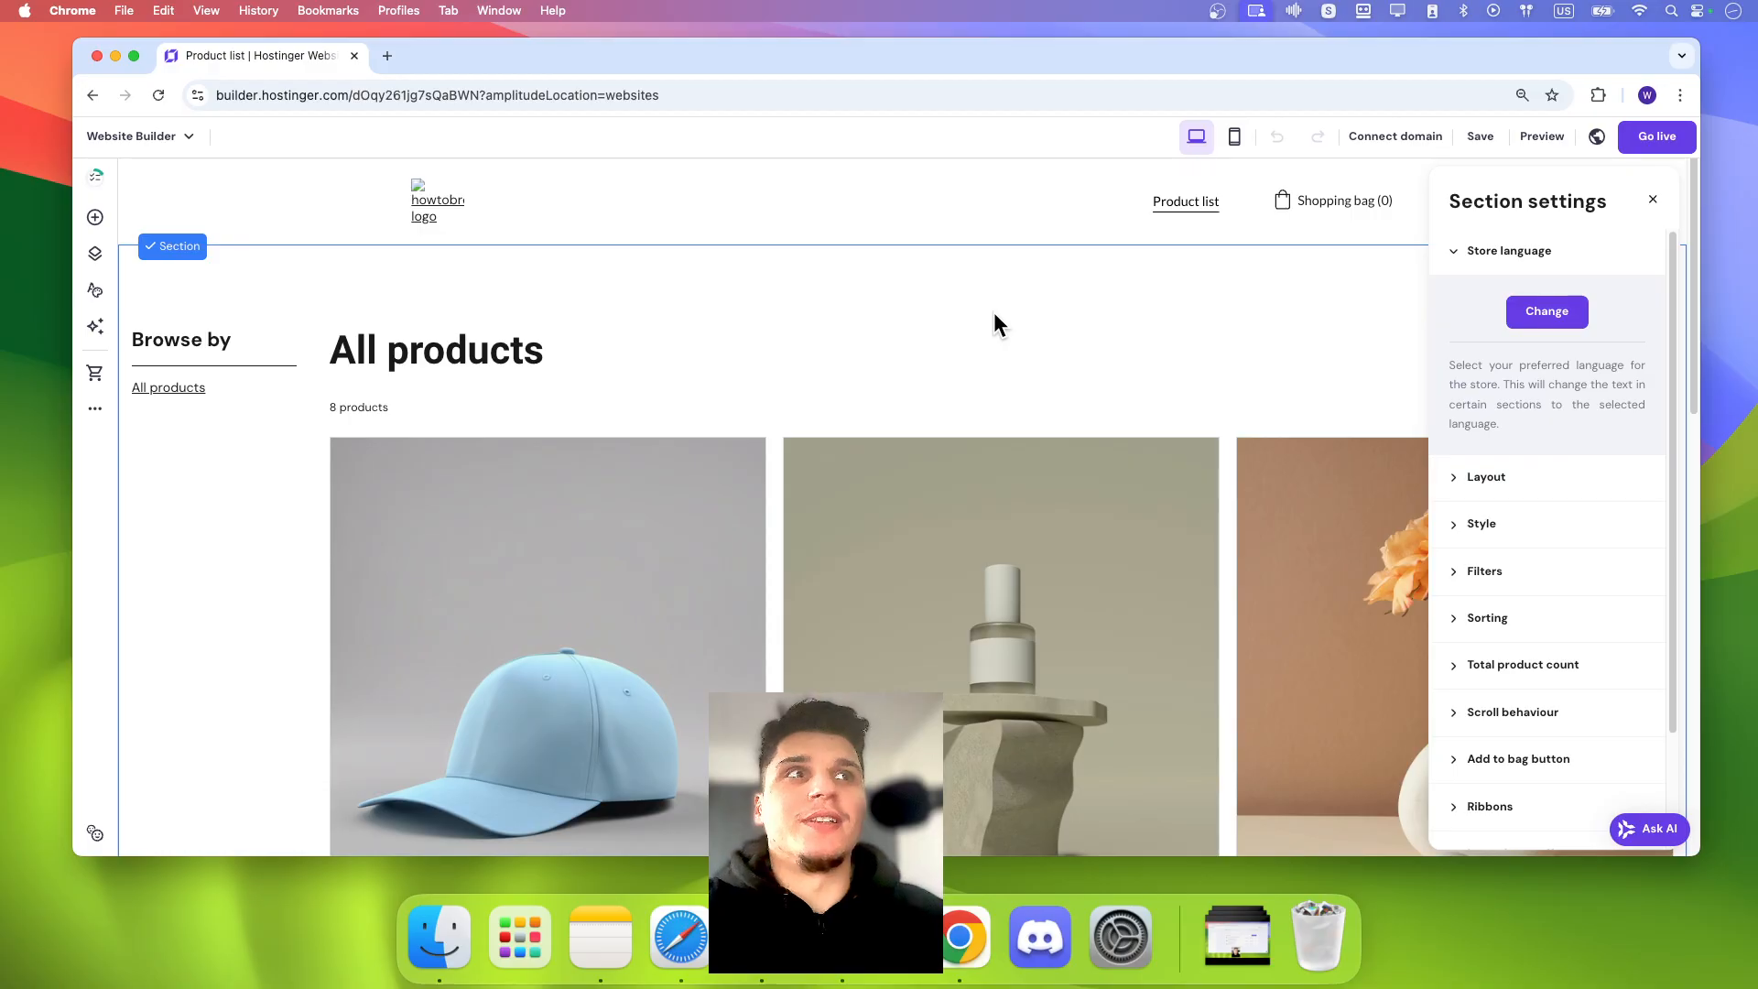
# Step: Set the product list layout to a Square image ratio with the Center product display style
pyautogui.click(1457, 475)
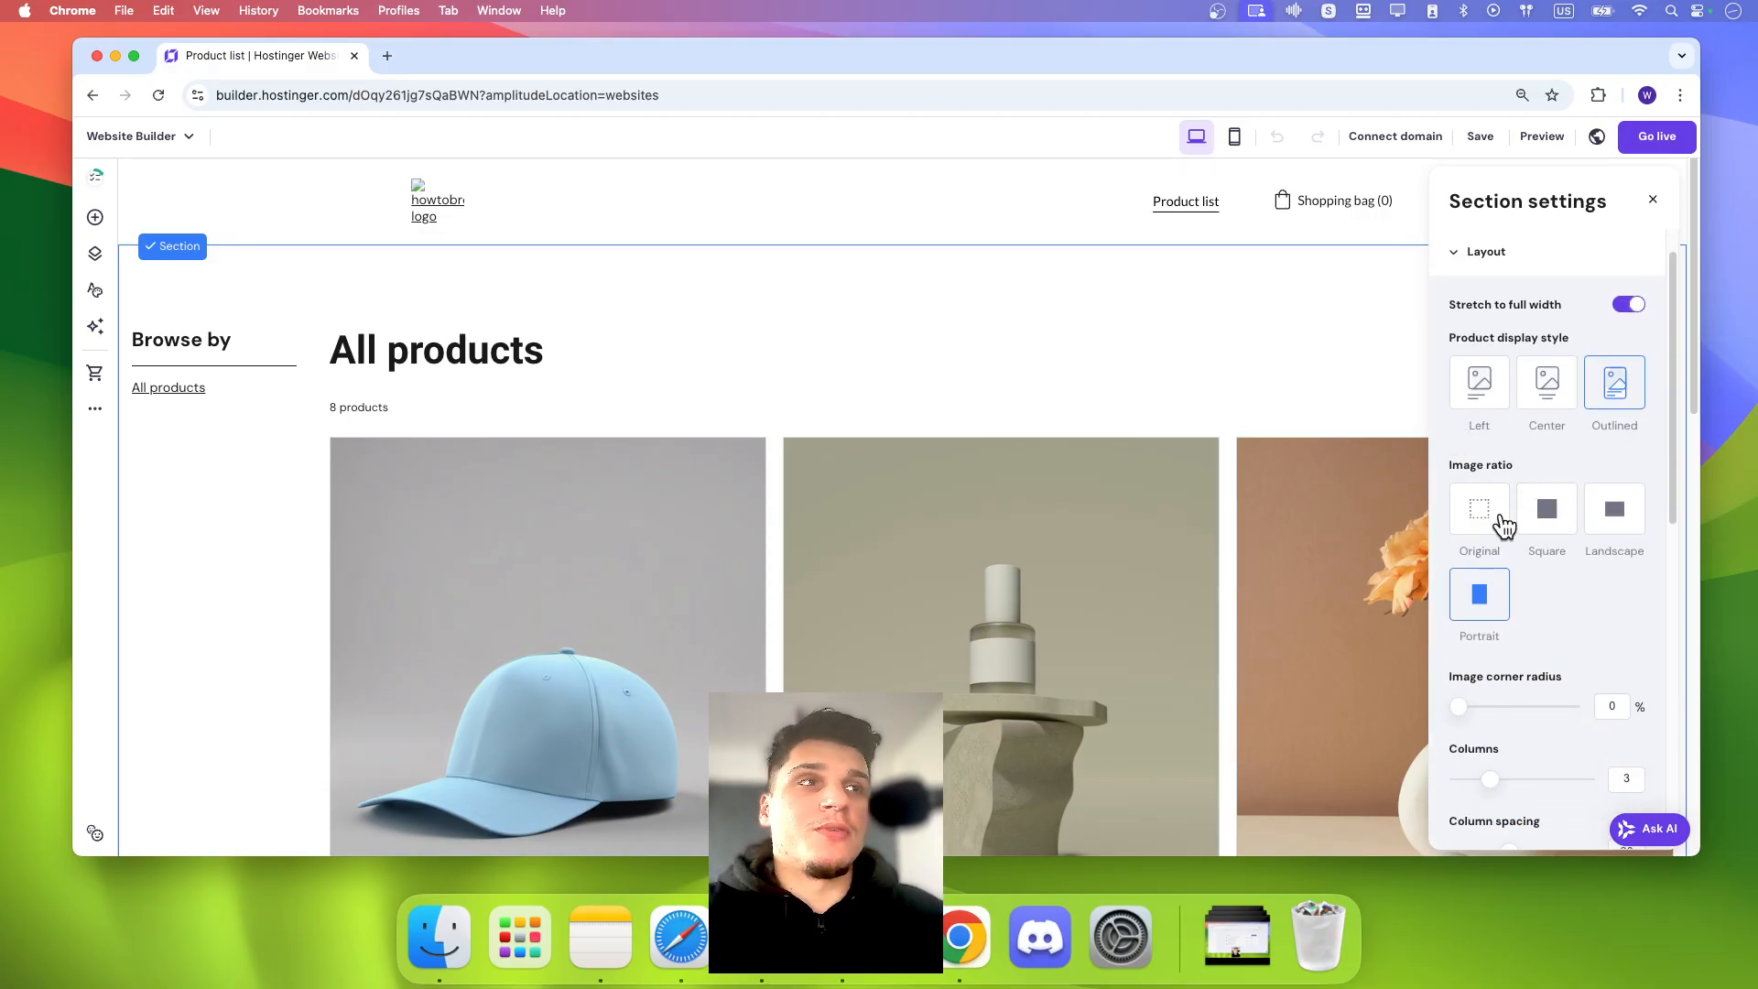
pyautogui.click(1538, 524)
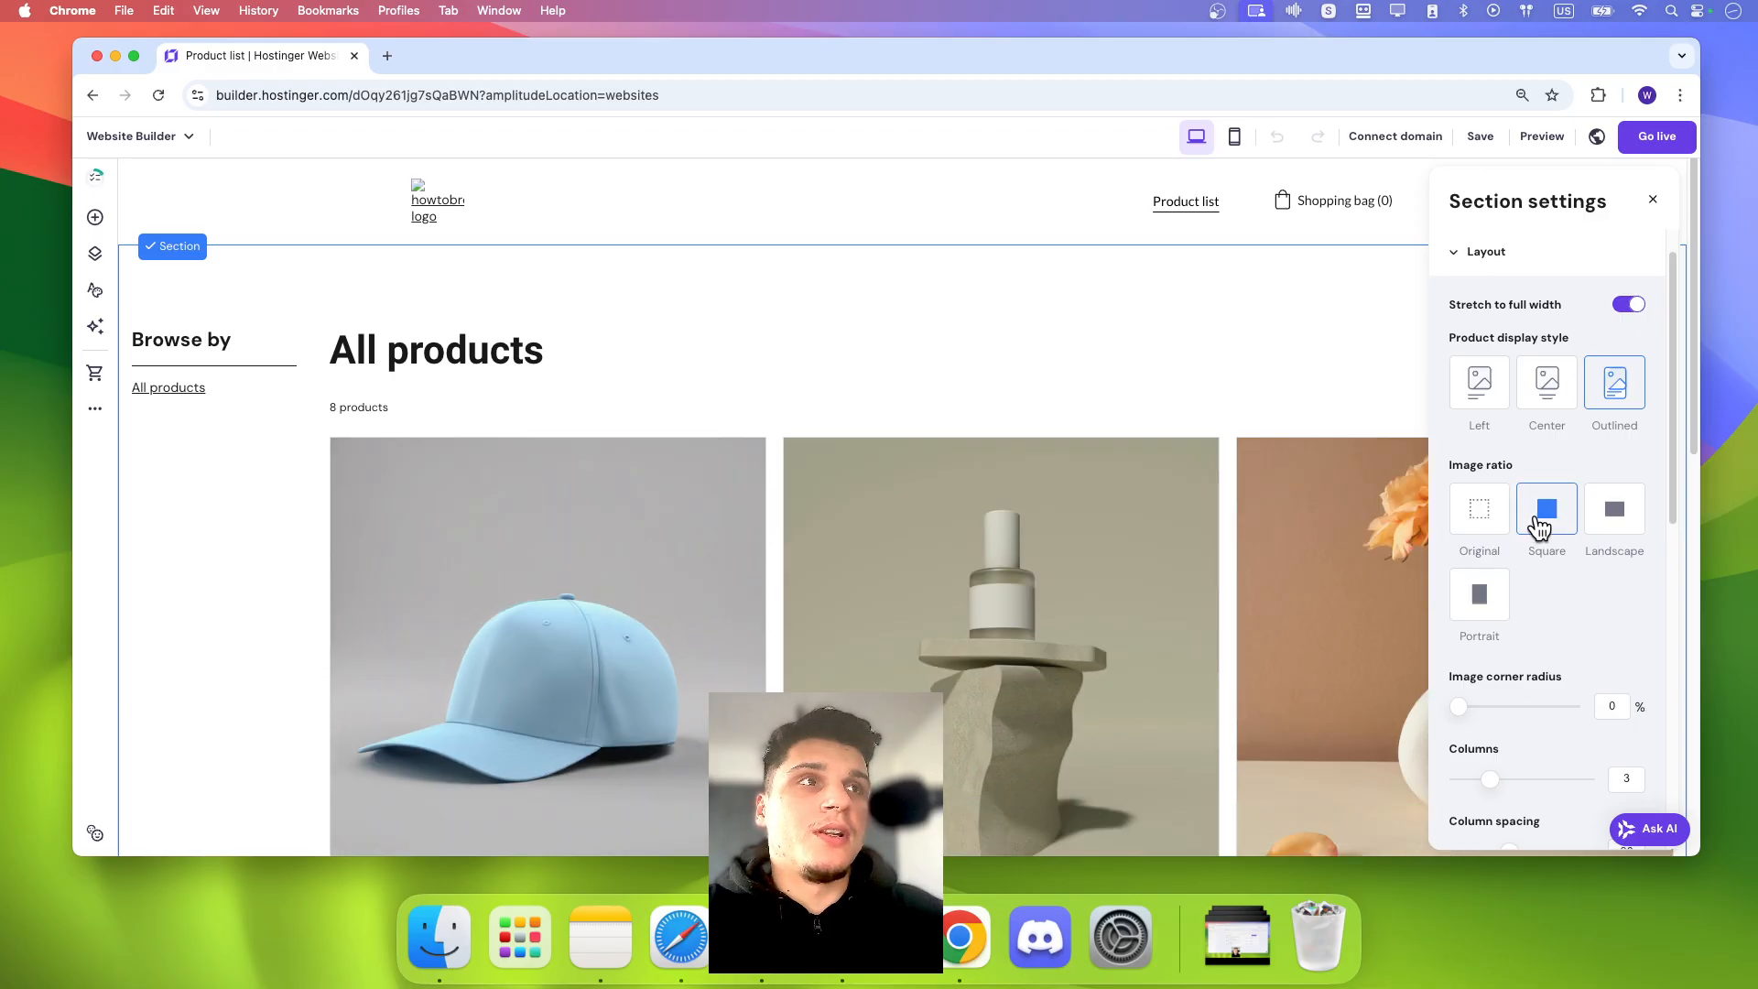
pyautogui.click(1546, 403)
# Step: Set the product images' corner radius to 16% and the row spacing to 8
pyautogui.scroll(-2, 1534, 423)
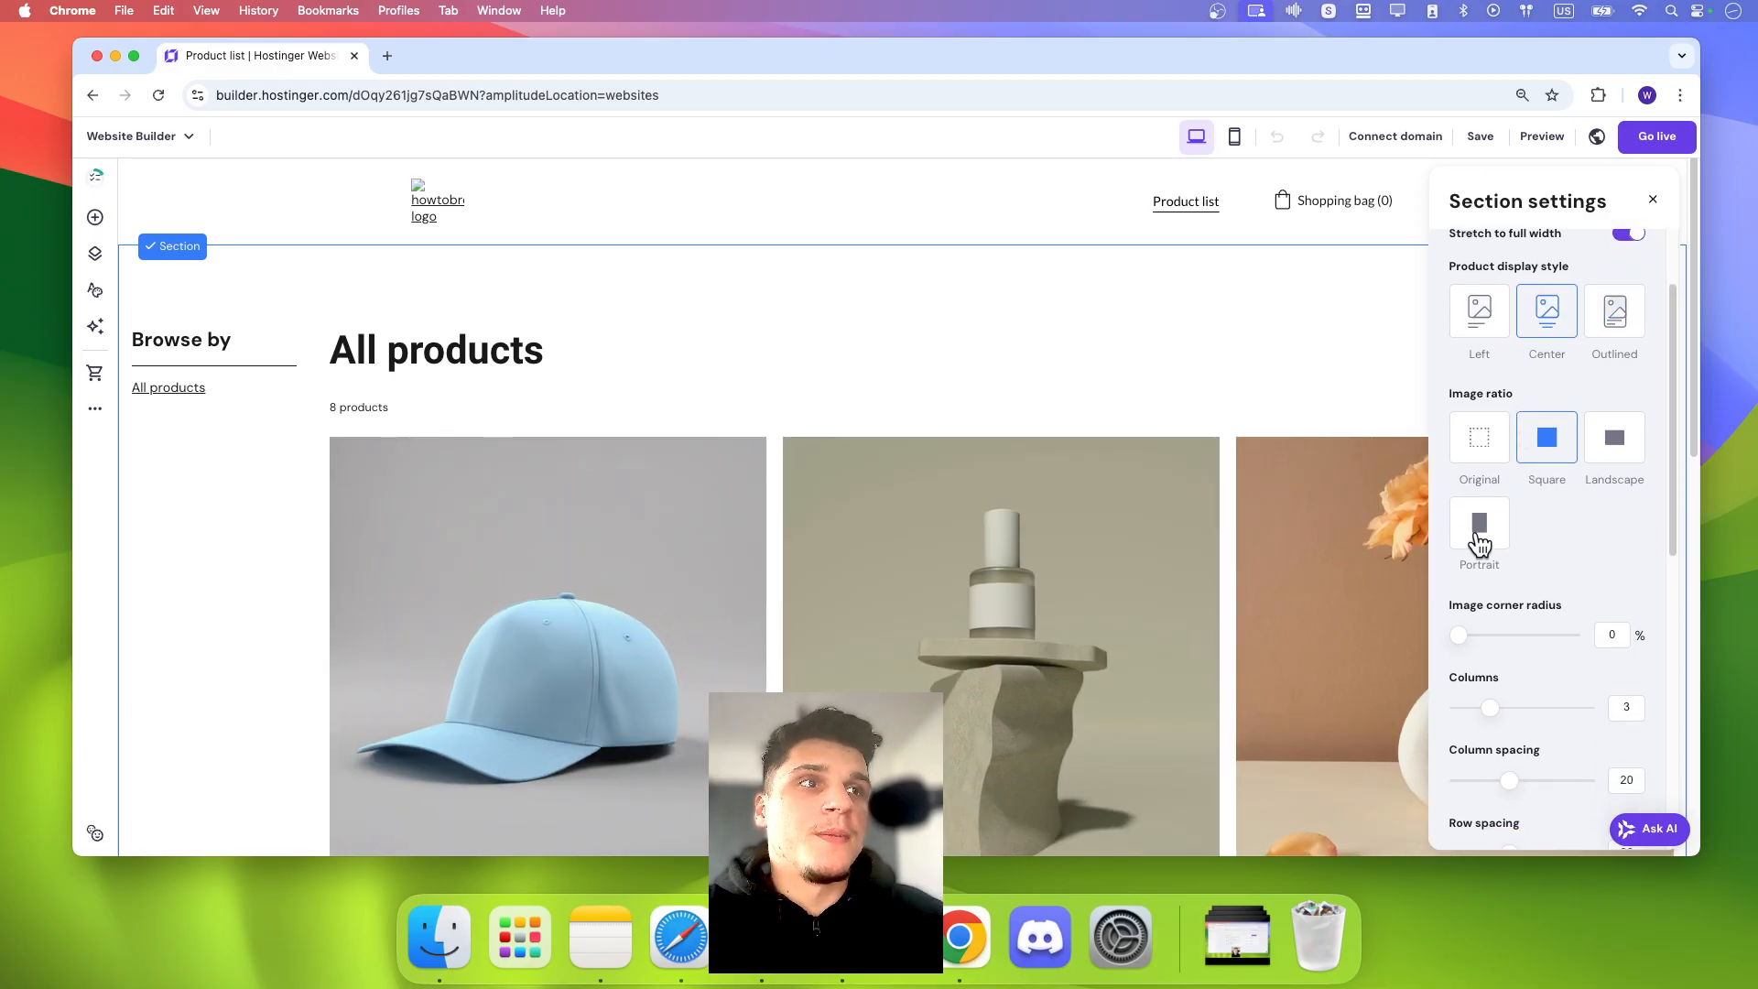
pyautogui.moveTo(1458, 633); pyautogui.dragTo(1494, 633)
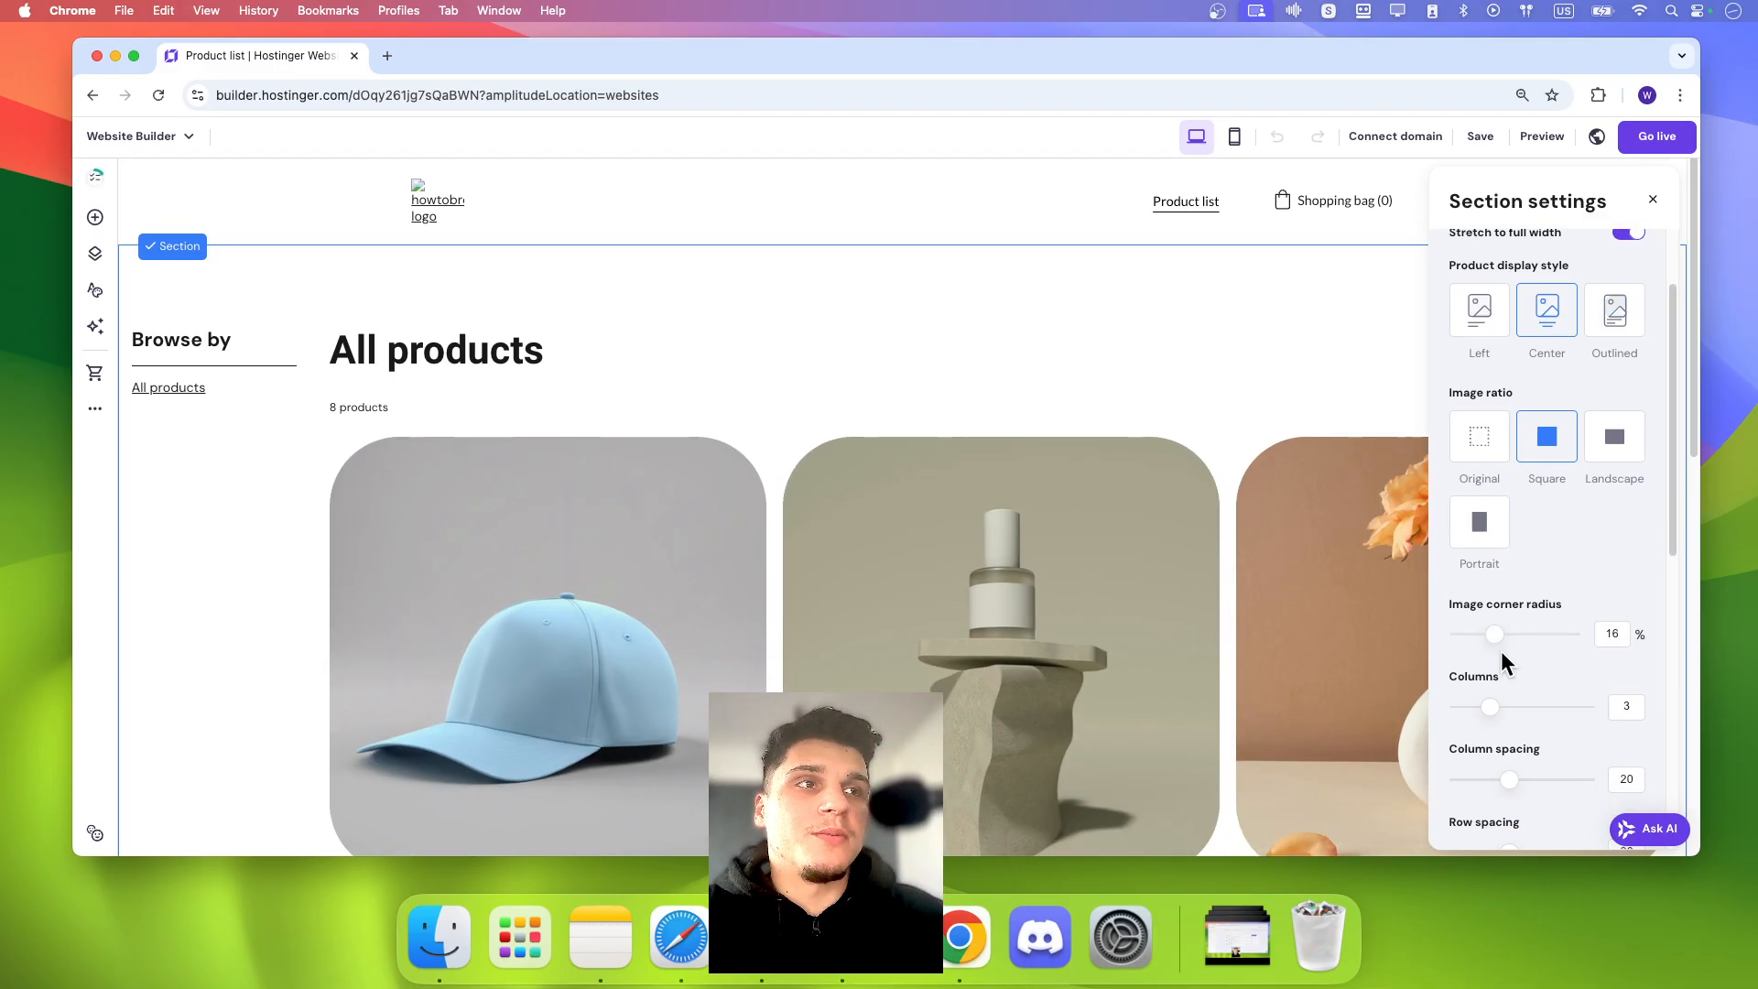
pyautogui.scroll(-1, 1501, 654)
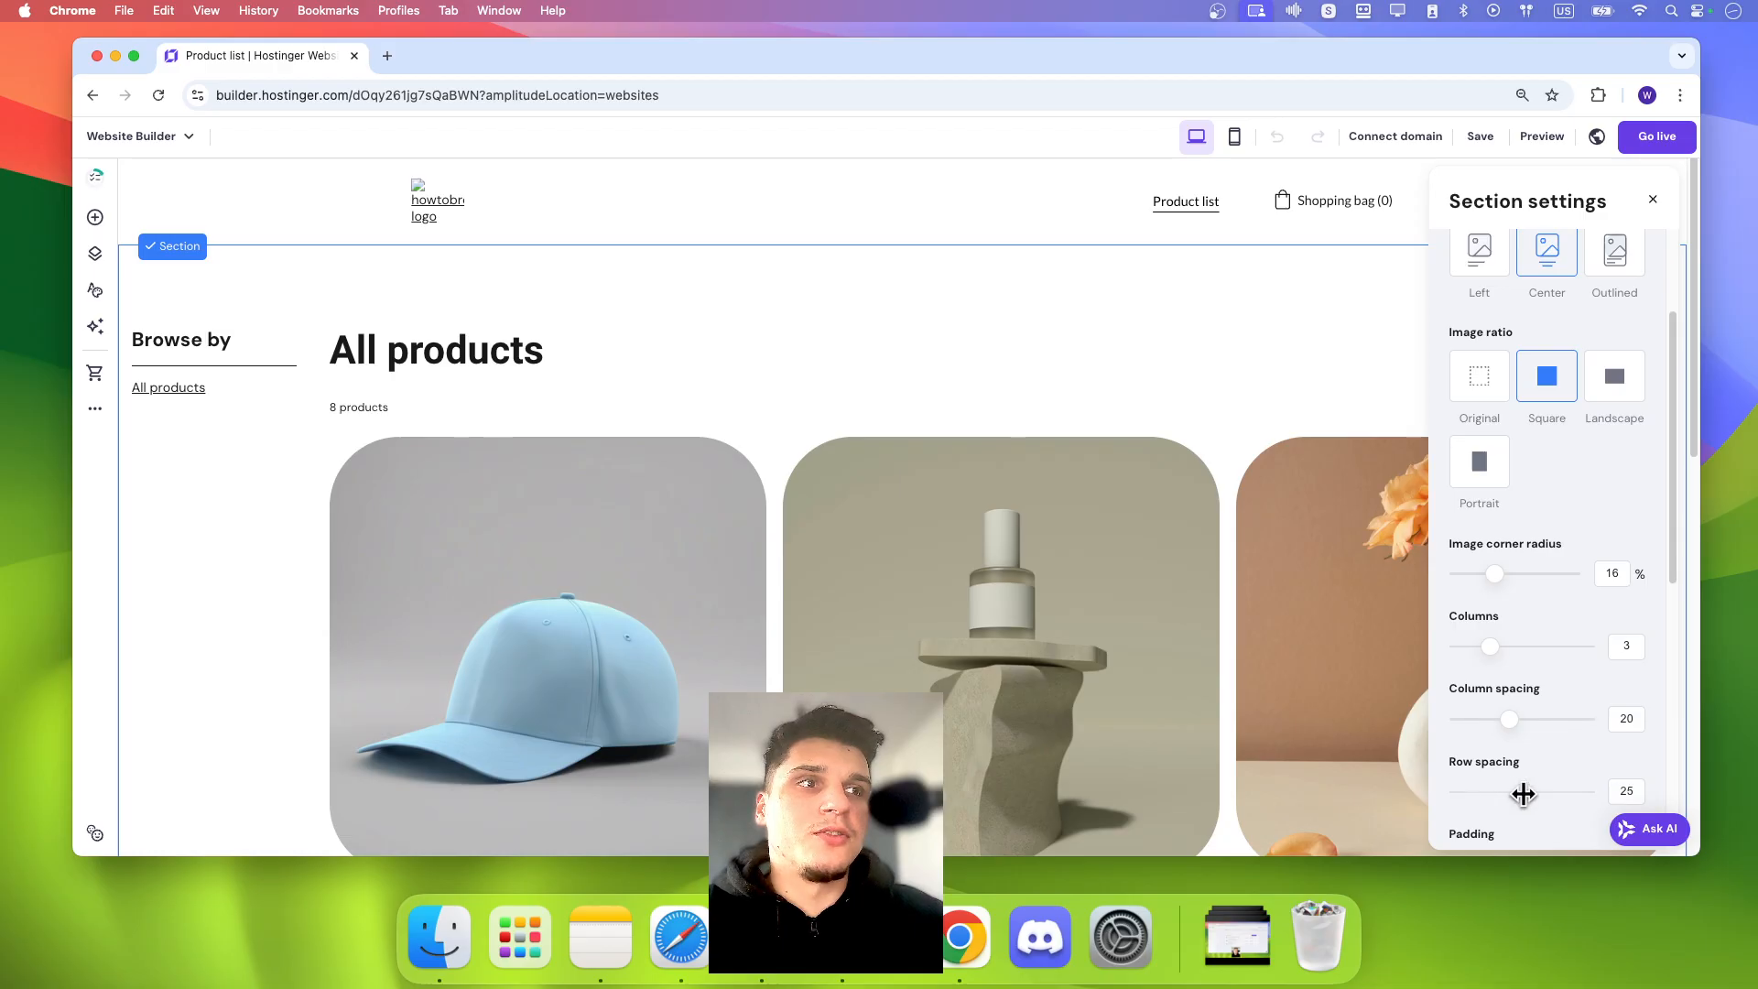
pyautogui.moveTo(1509, 791); pyautogui.dragTo(1480, 791)
pyautogui.scroll(-5, 1489, 796)
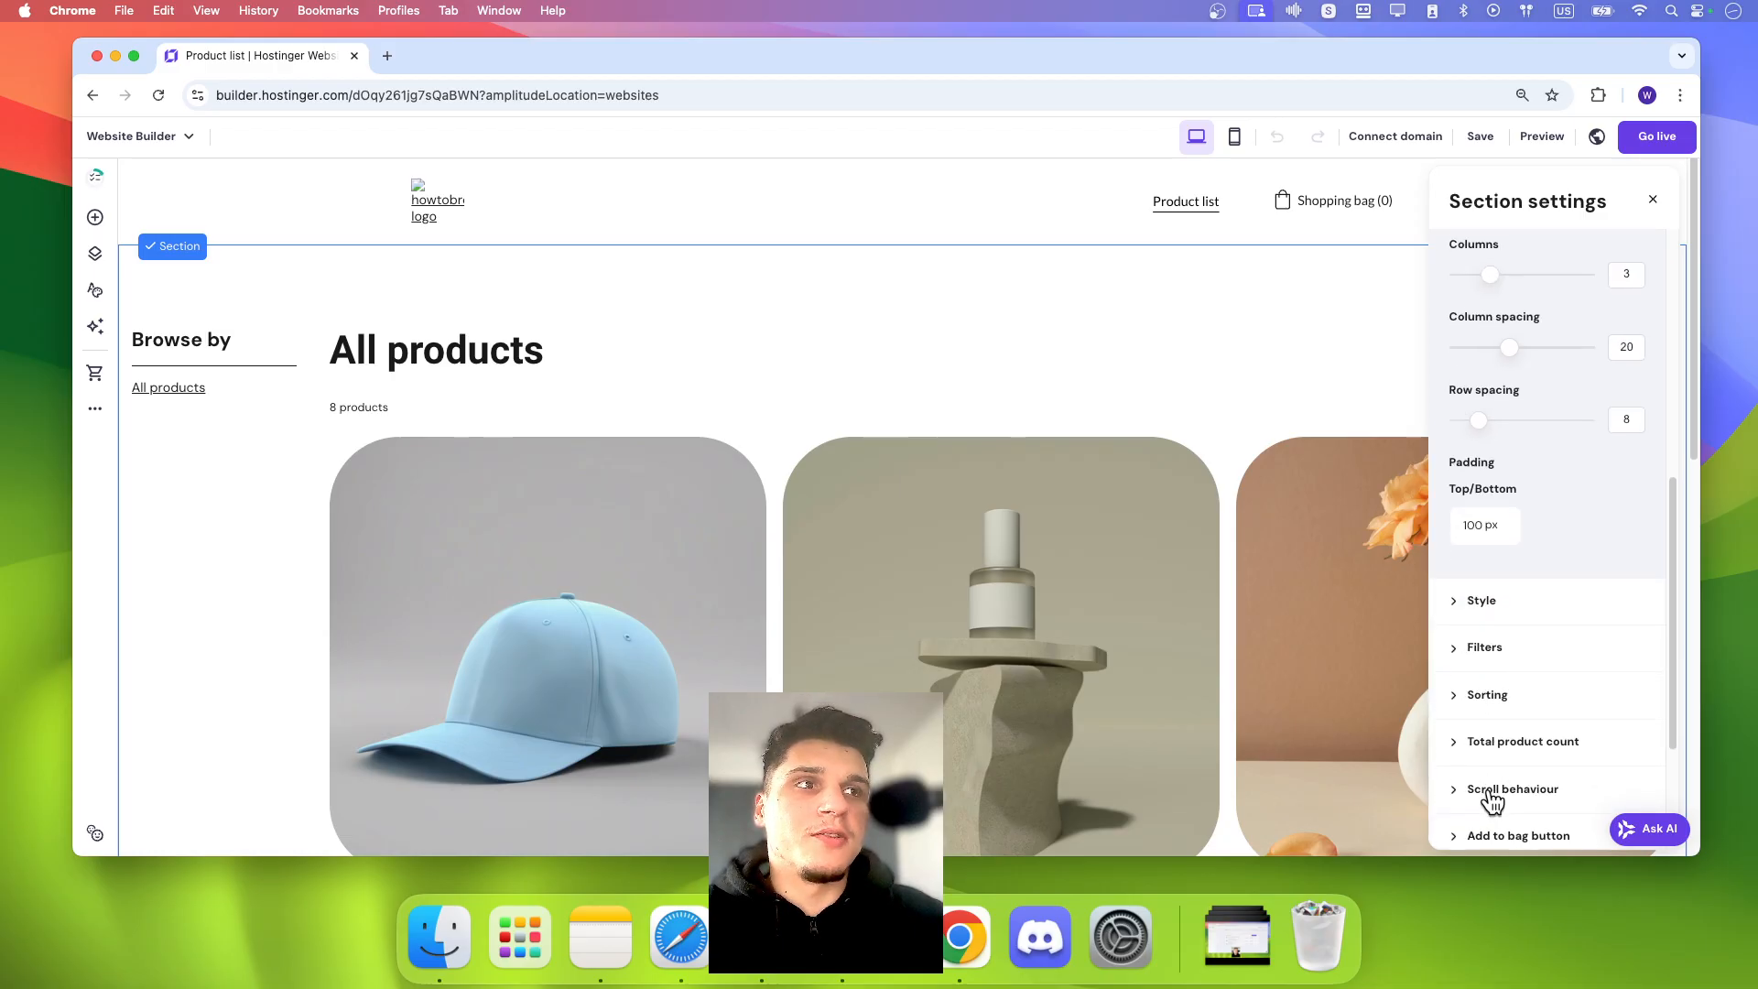
# Step: Try a dark red #912020 as the section's background color
pyautogui.click(1485, 601)
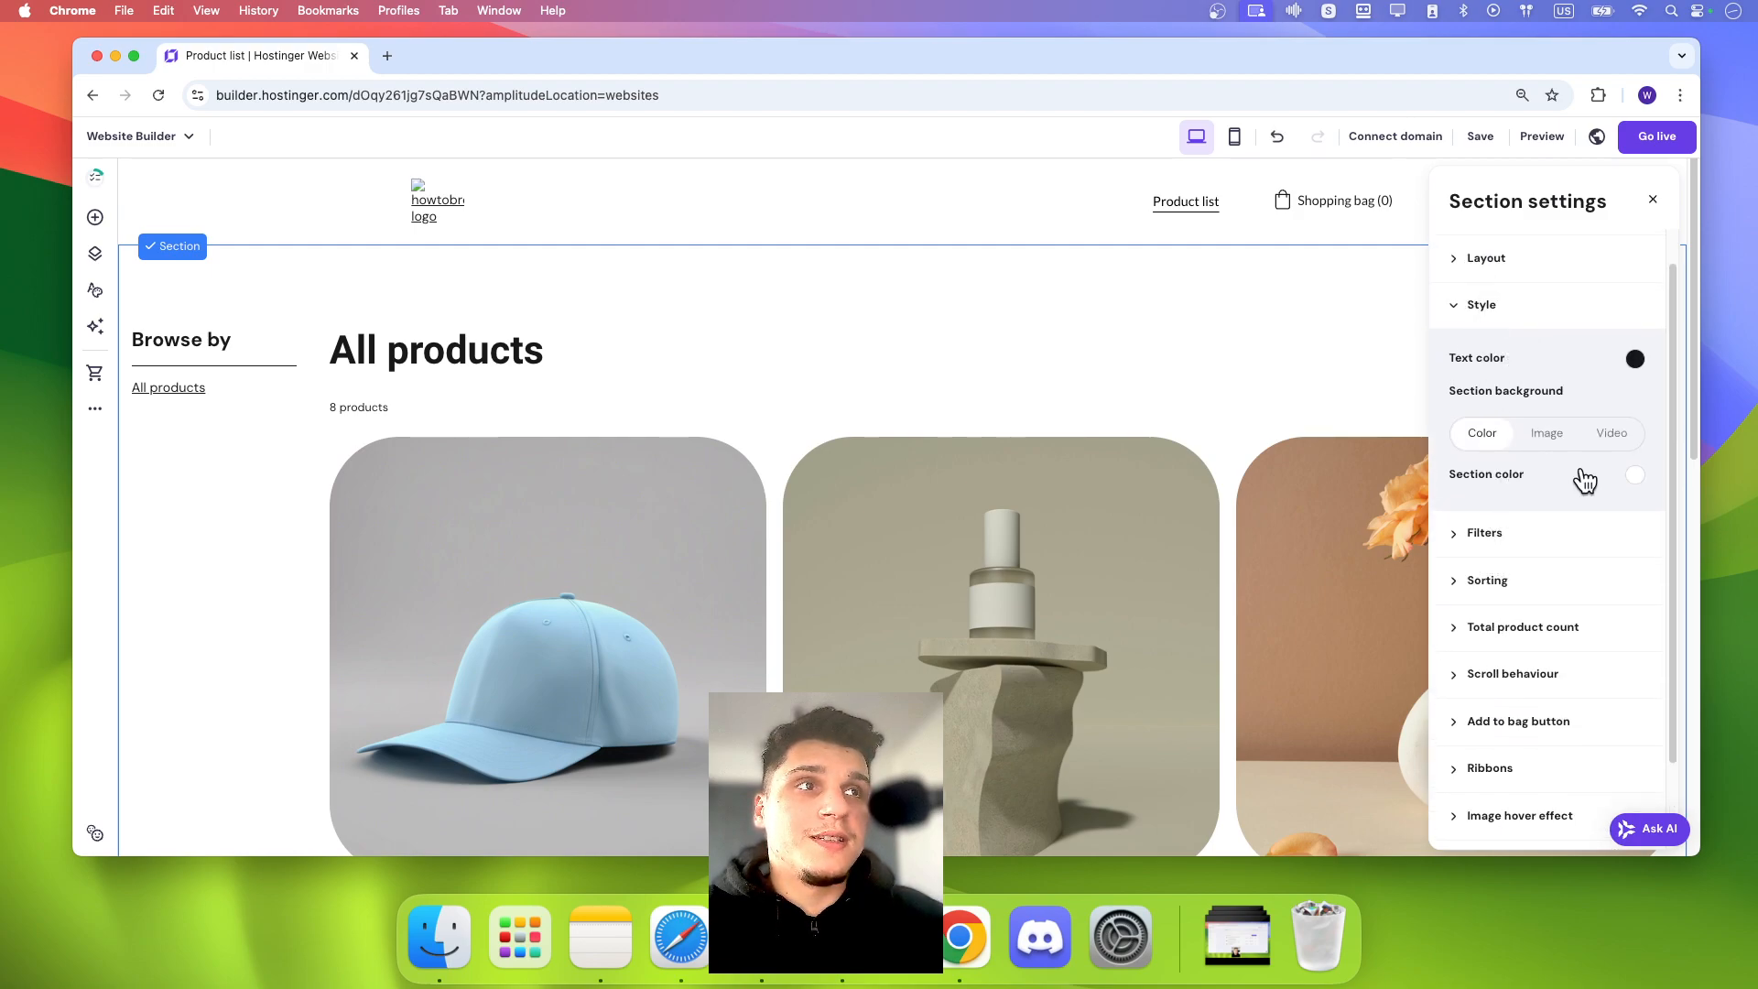
pyautogui.click(1634, 475)
pyautogui.moveTo(1350, 481); pyautogui.dragTo(1393, 451)
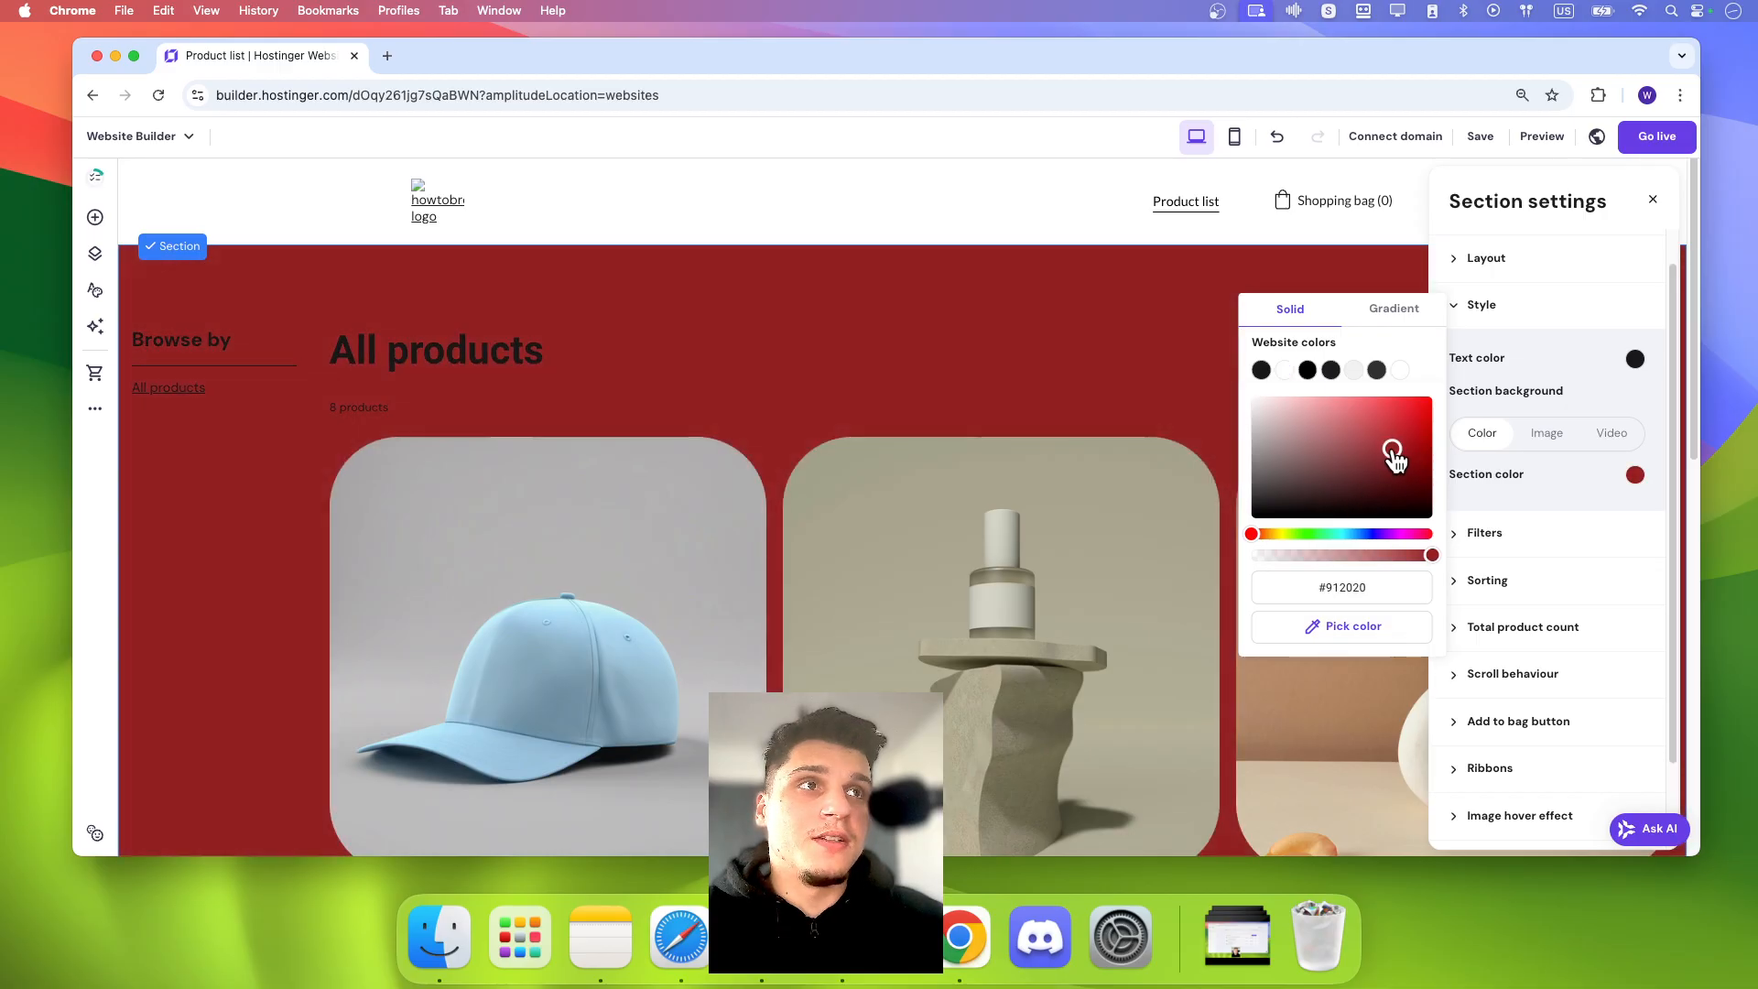
# Step: Switch the section background to the ocean waves video and set its overlay opacity to 79%
pyautogui.click(1546, 436)
pyautogui.click(1611, 433)
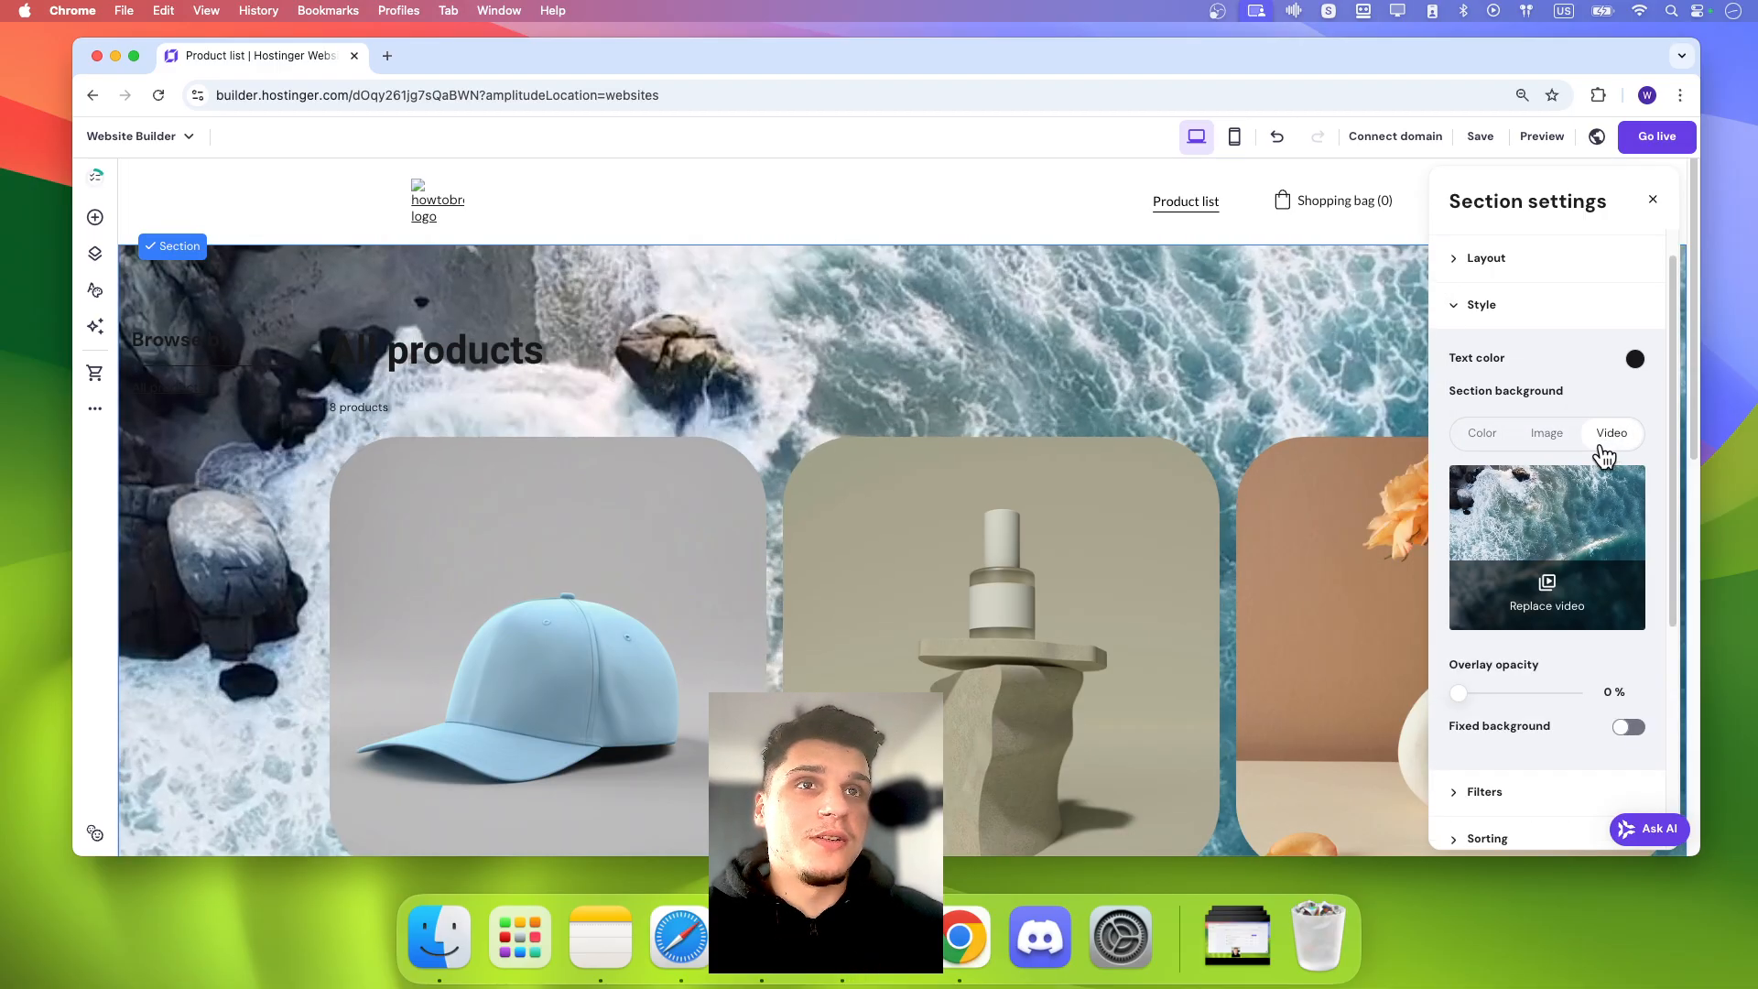
pyautogui.moveTo(1458, 693); pyautogui.dragTo(1549, 693)
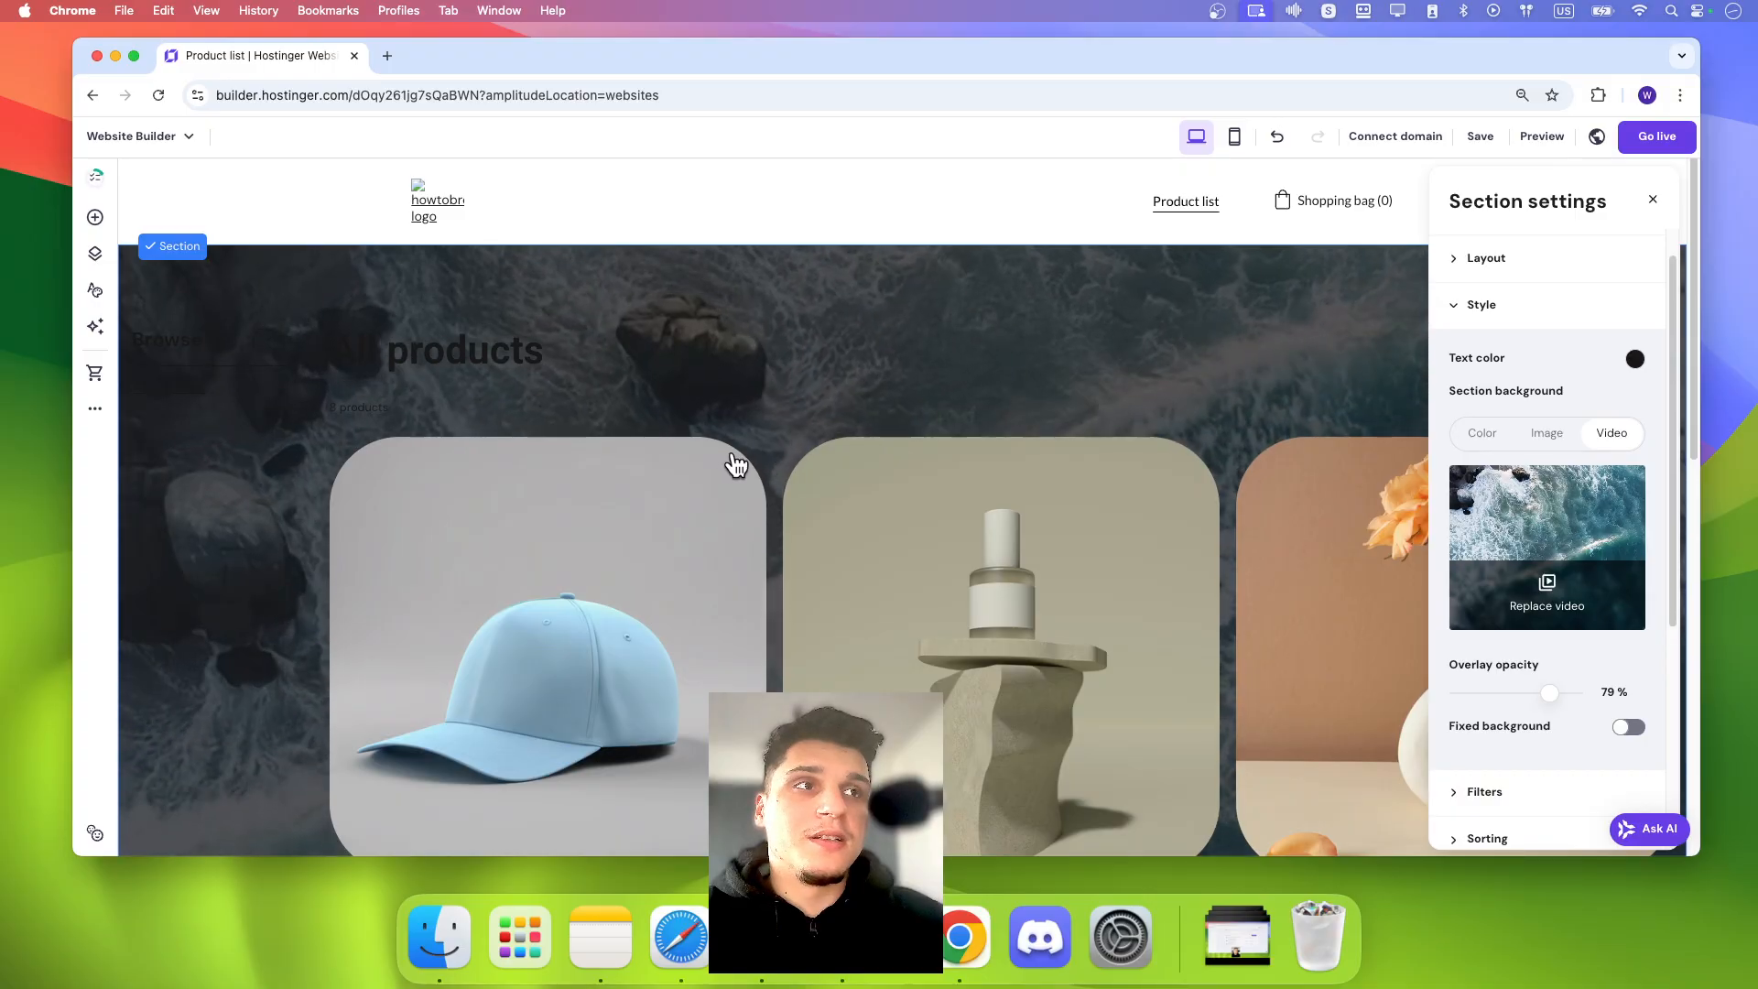
# Step: Change the section's text color to white (#ffffff) and close its style settings
pyautogui.scroll(-3, 1542, 661)
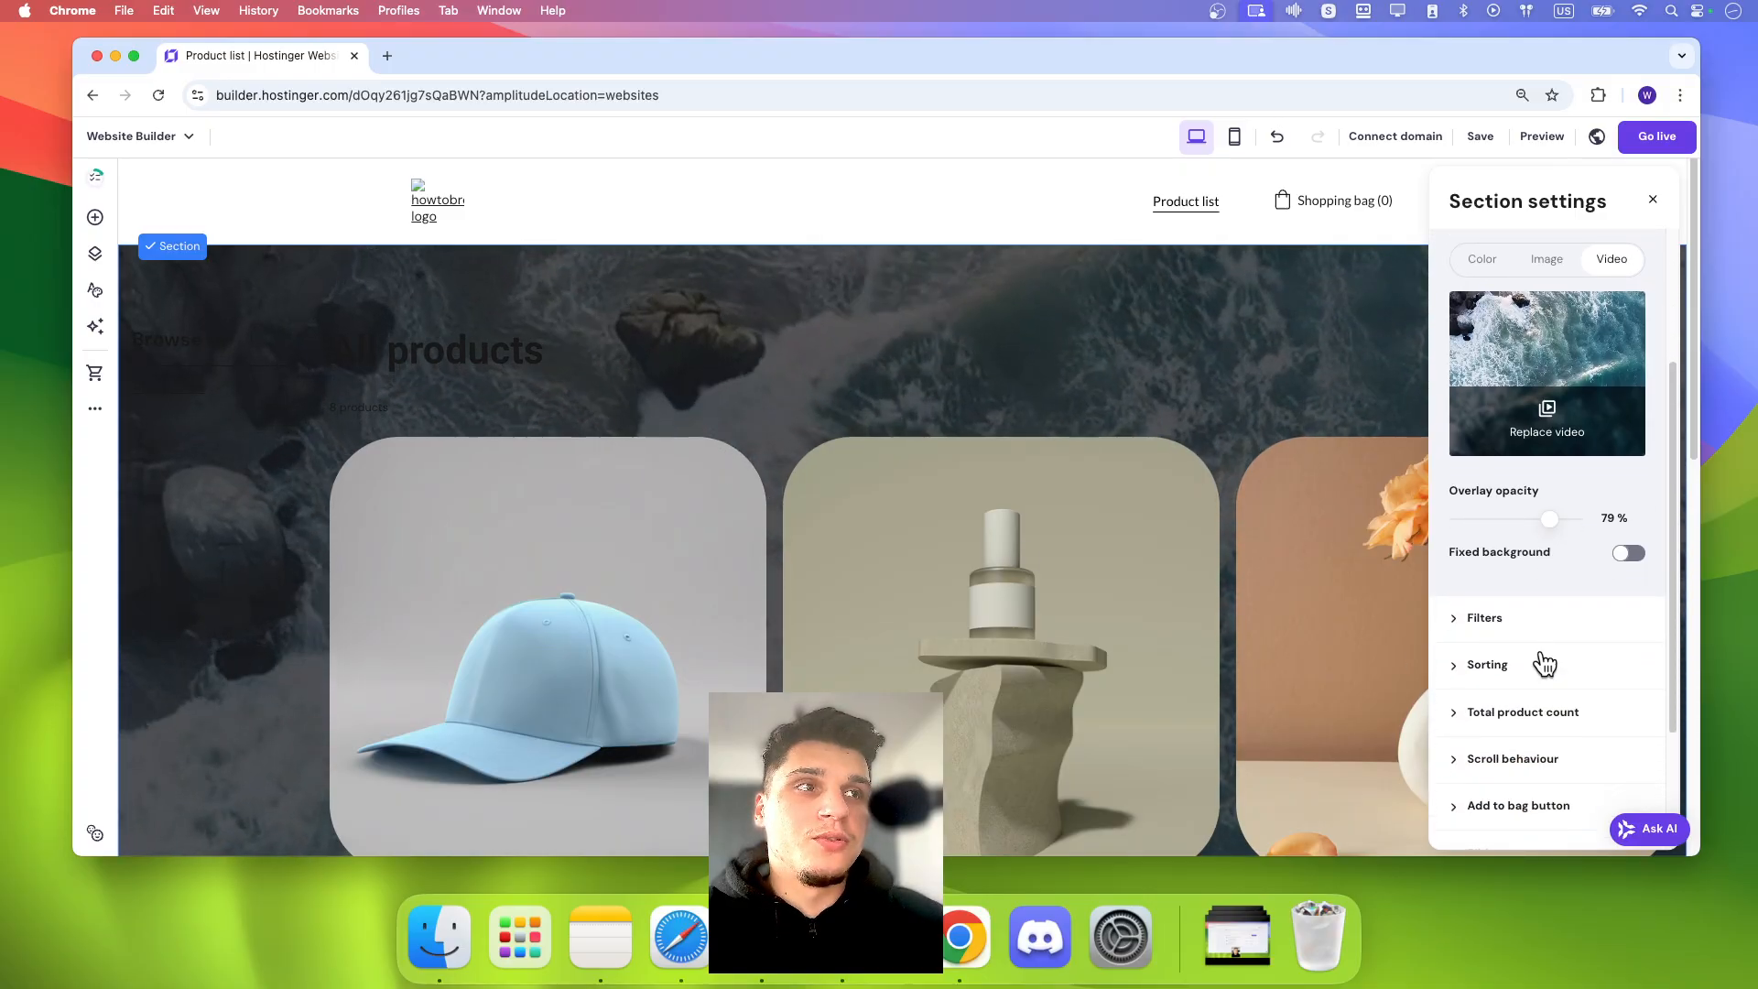
pyautogui.scroll(-1, 1549, 664)
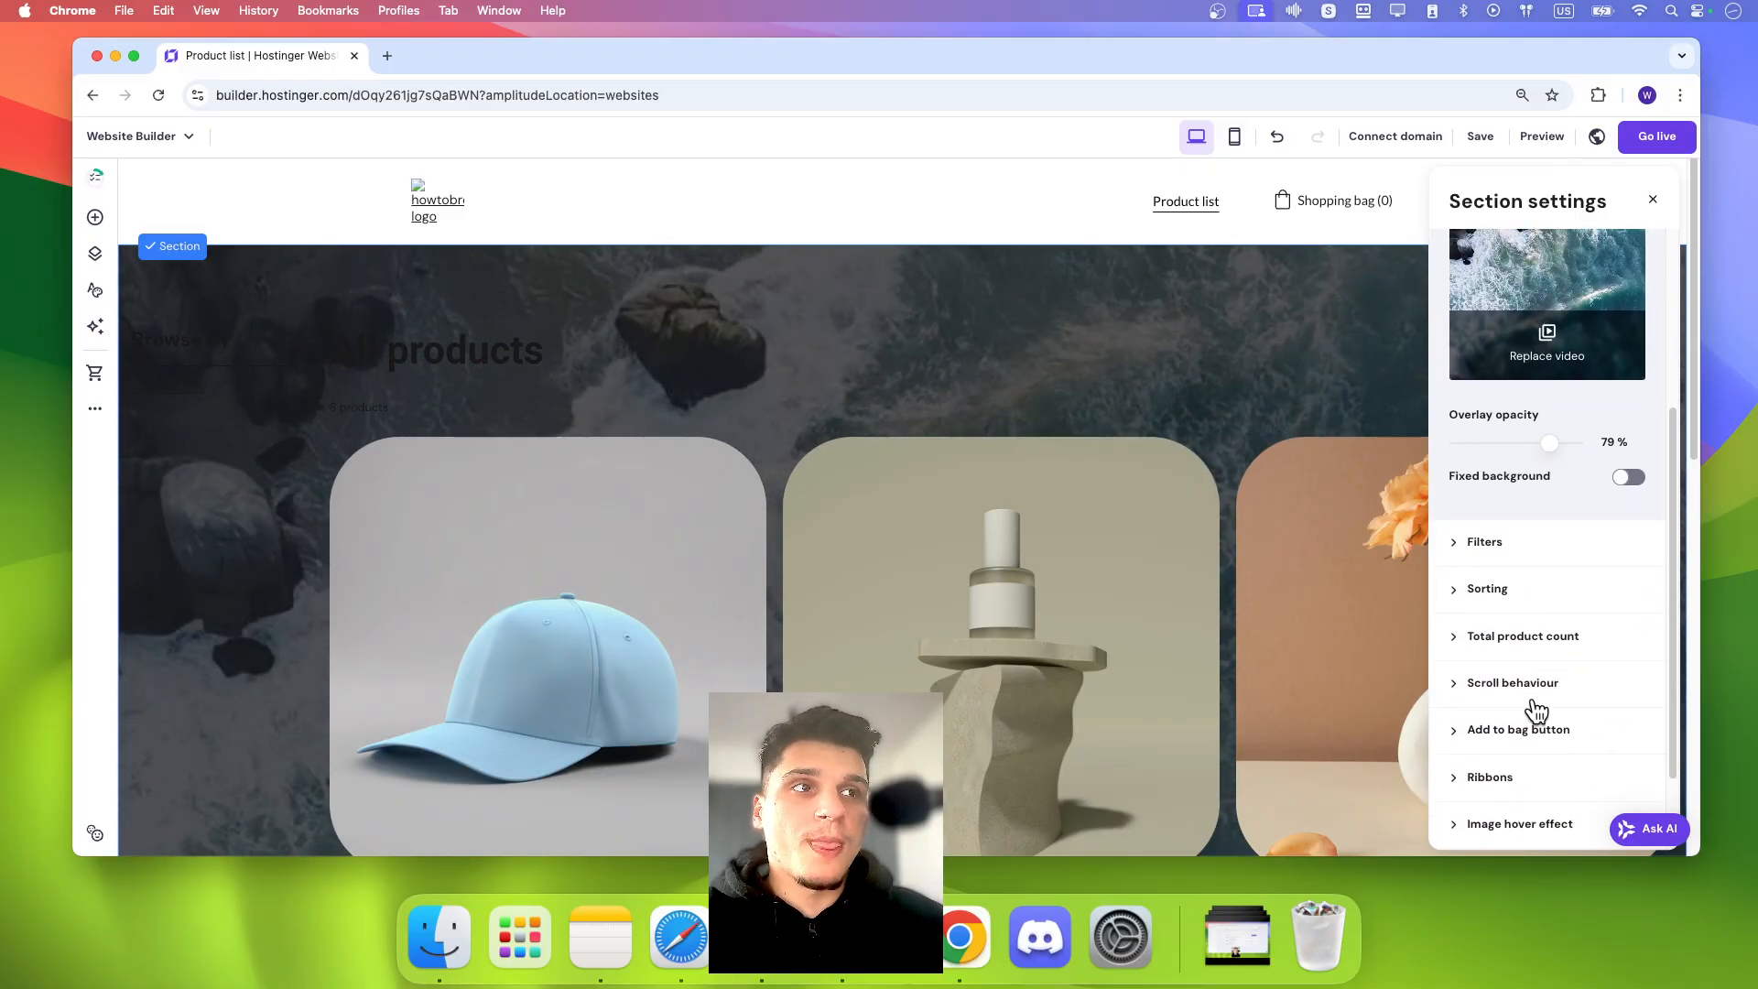
pyautogui.scroll(4, 1530, 726)
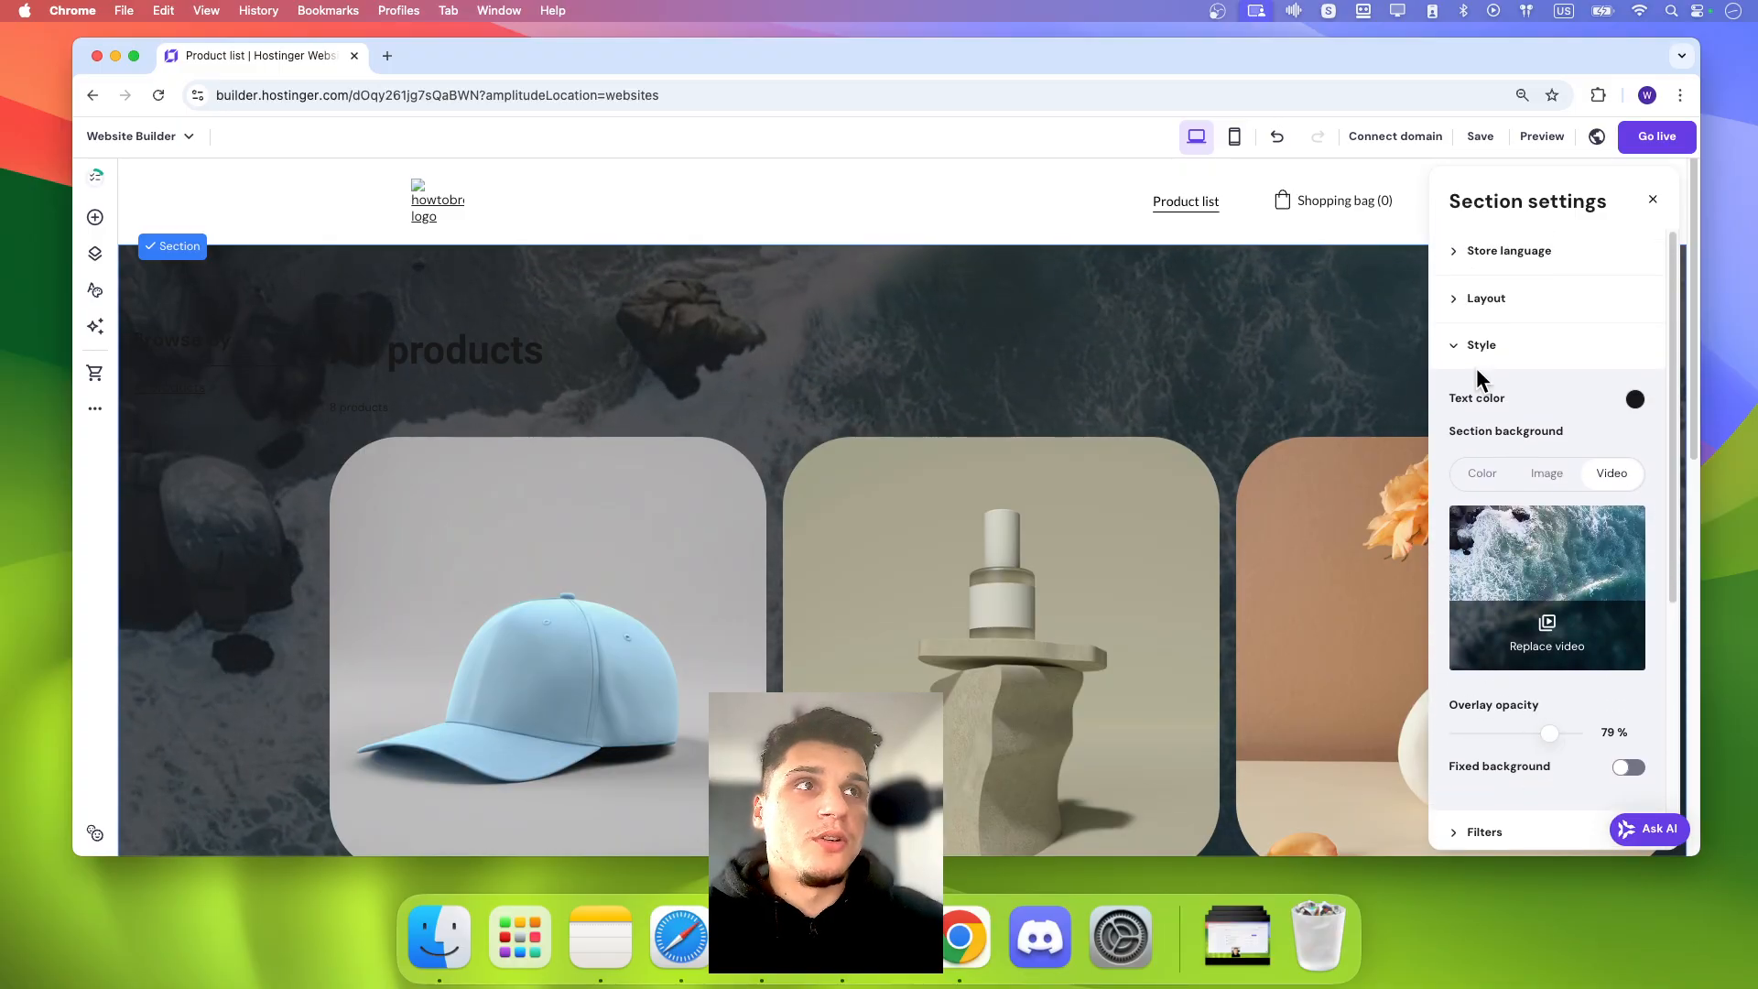
pyautogui.click(1478, 346)
pyautogui.click(1477, 346)
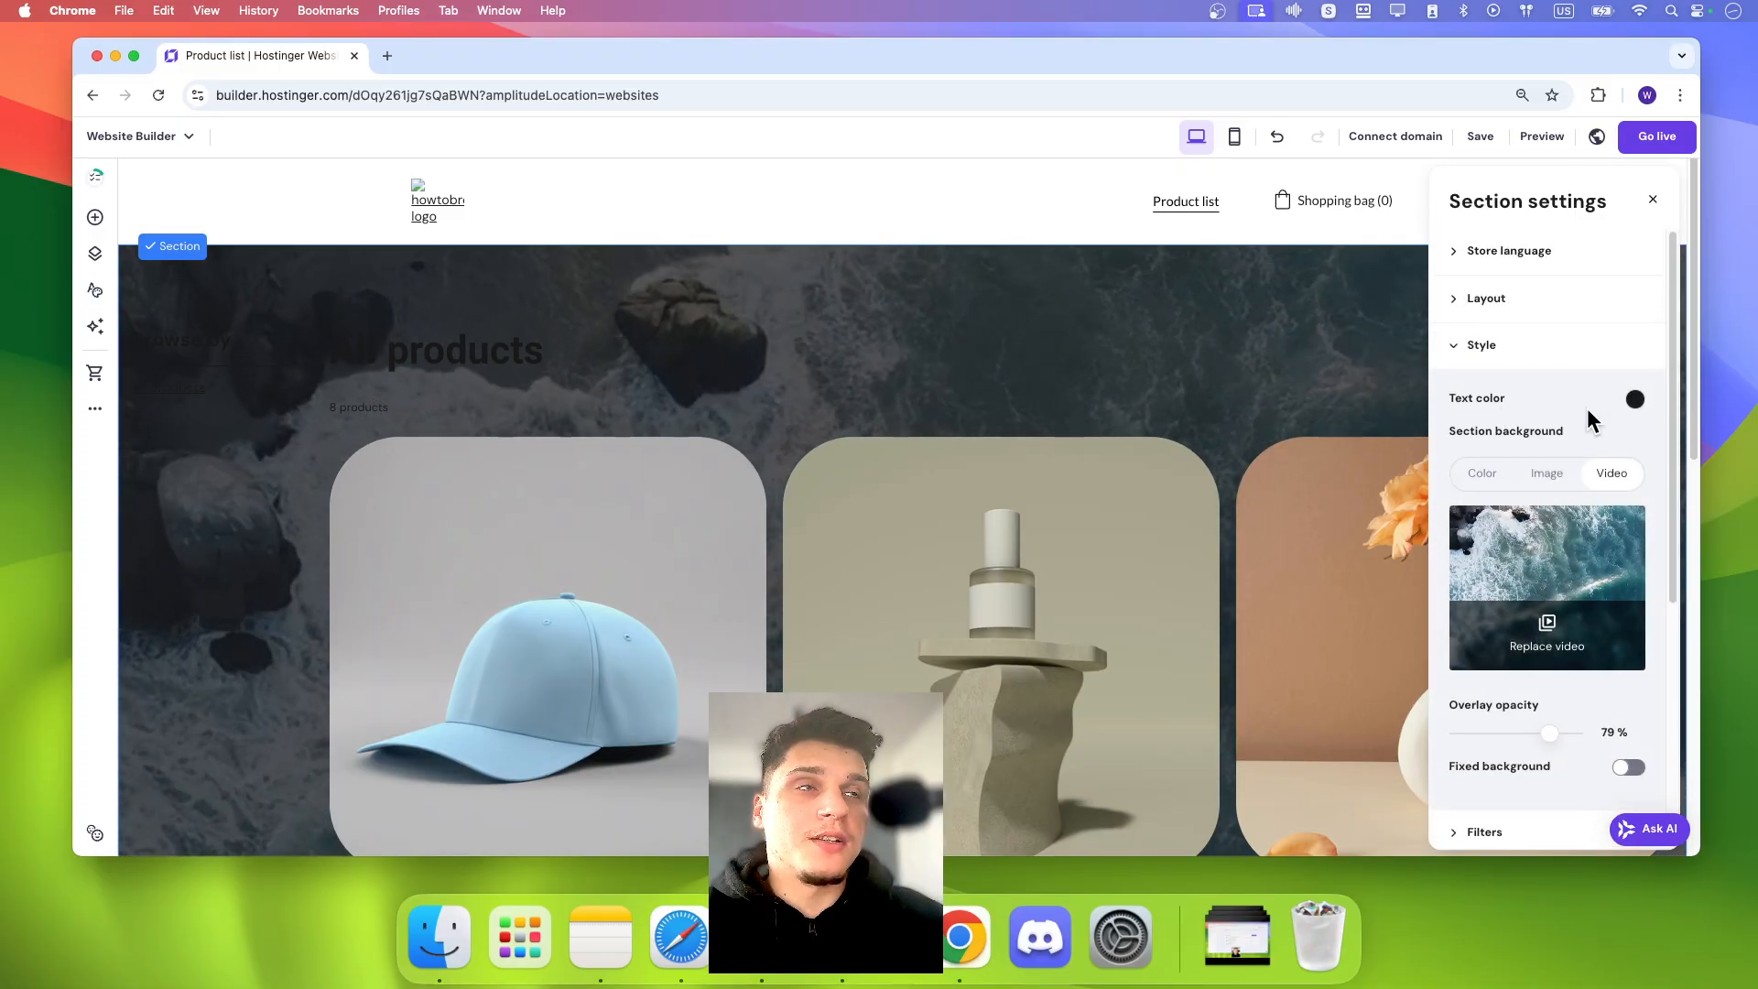
pyautogui.click(1633, 403)
pyautogui.click(1258, 280)
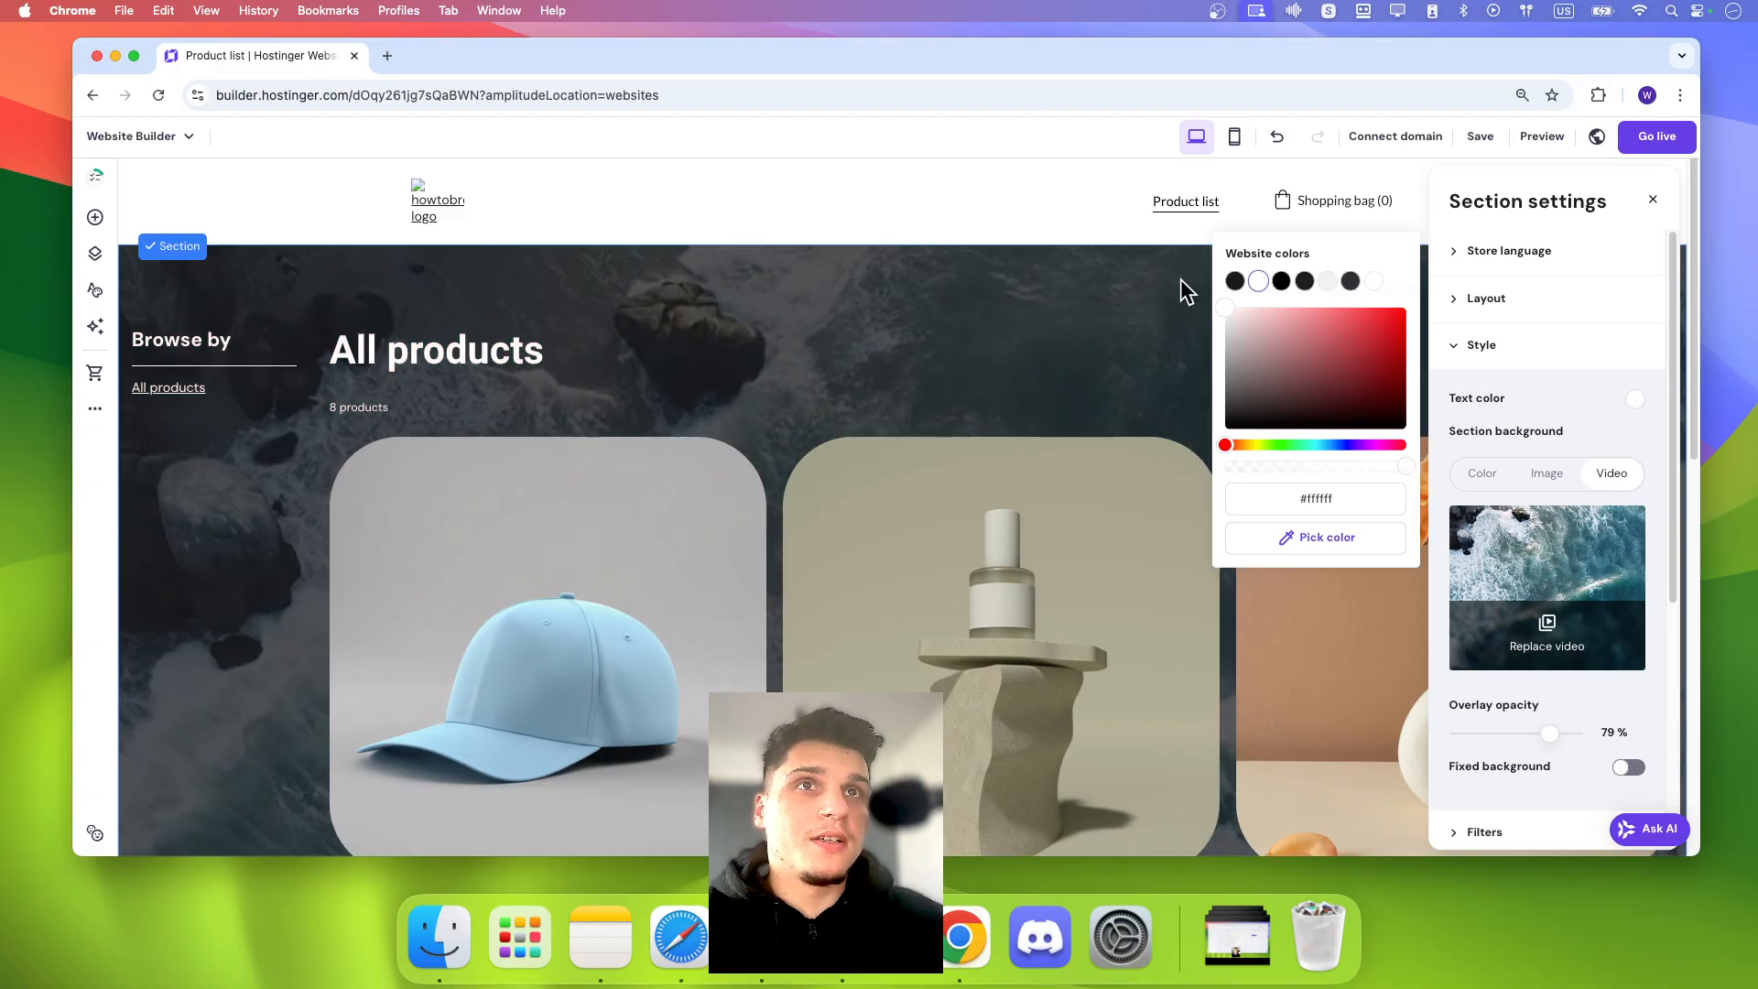
pyautogui.click(1535, 360)
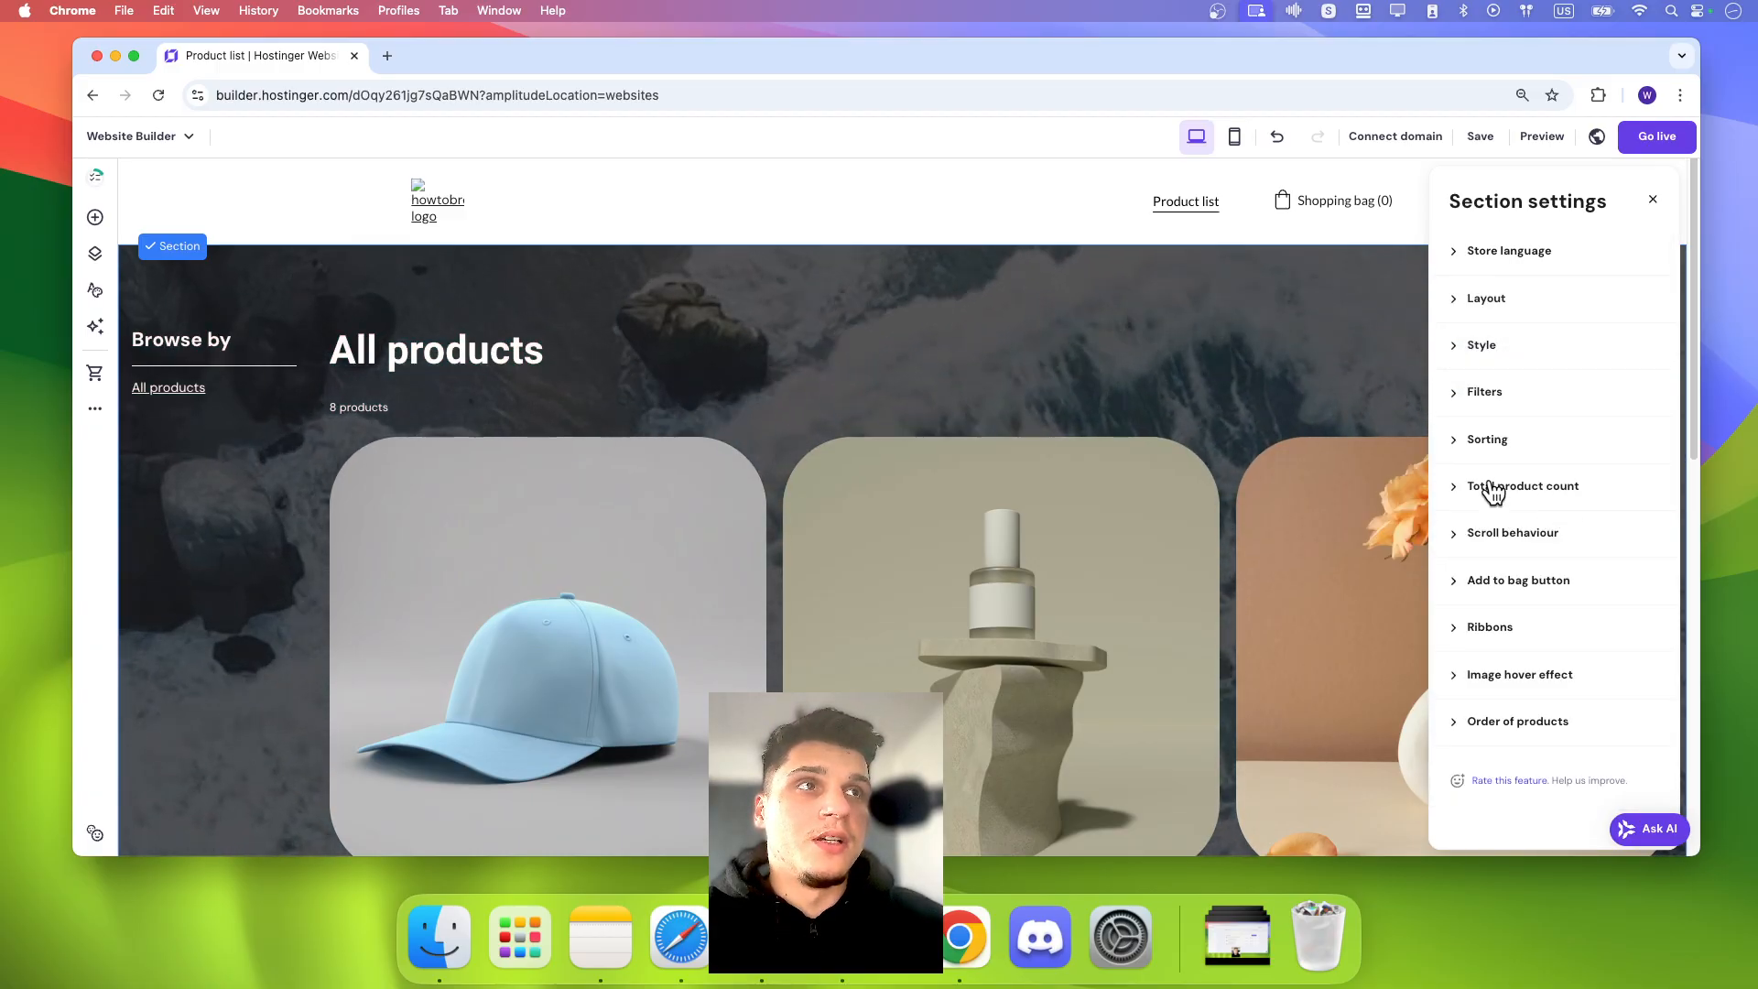
# Step: Turn on the fixed background option for the section's video background
pyautogui.click(1462, 361)
pyautogui.scroll(-5, 1488, 509)
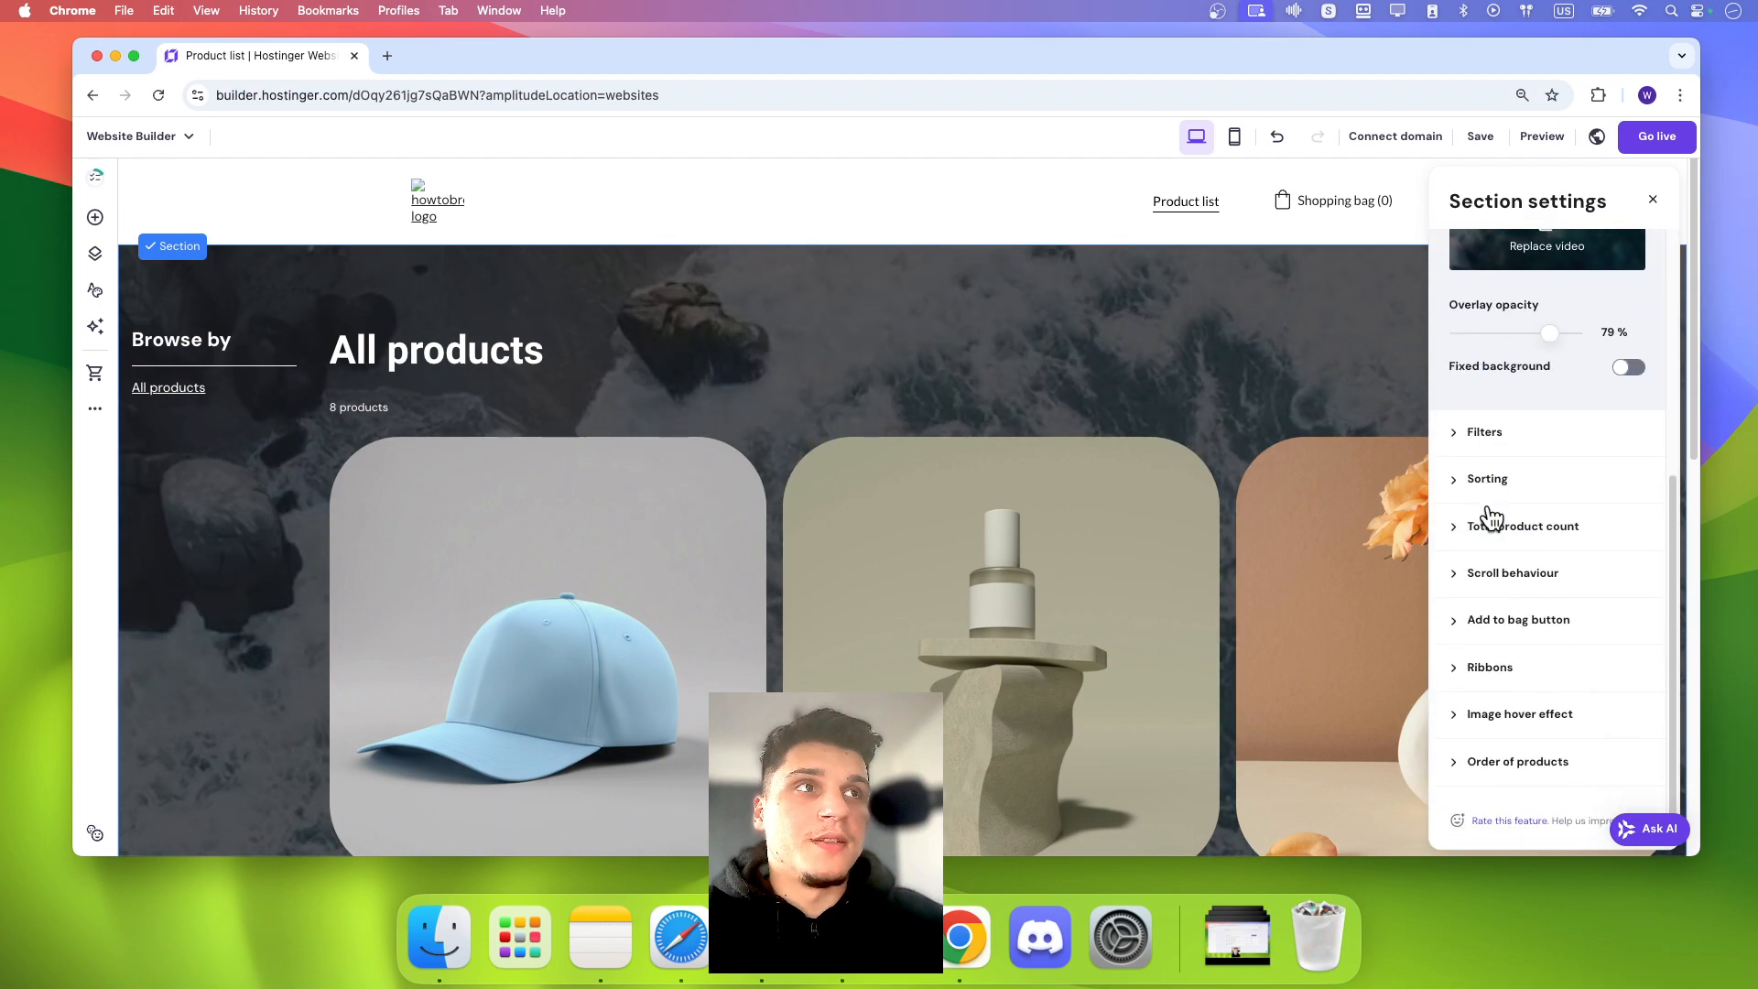
pyautogui.click(1626, 371)
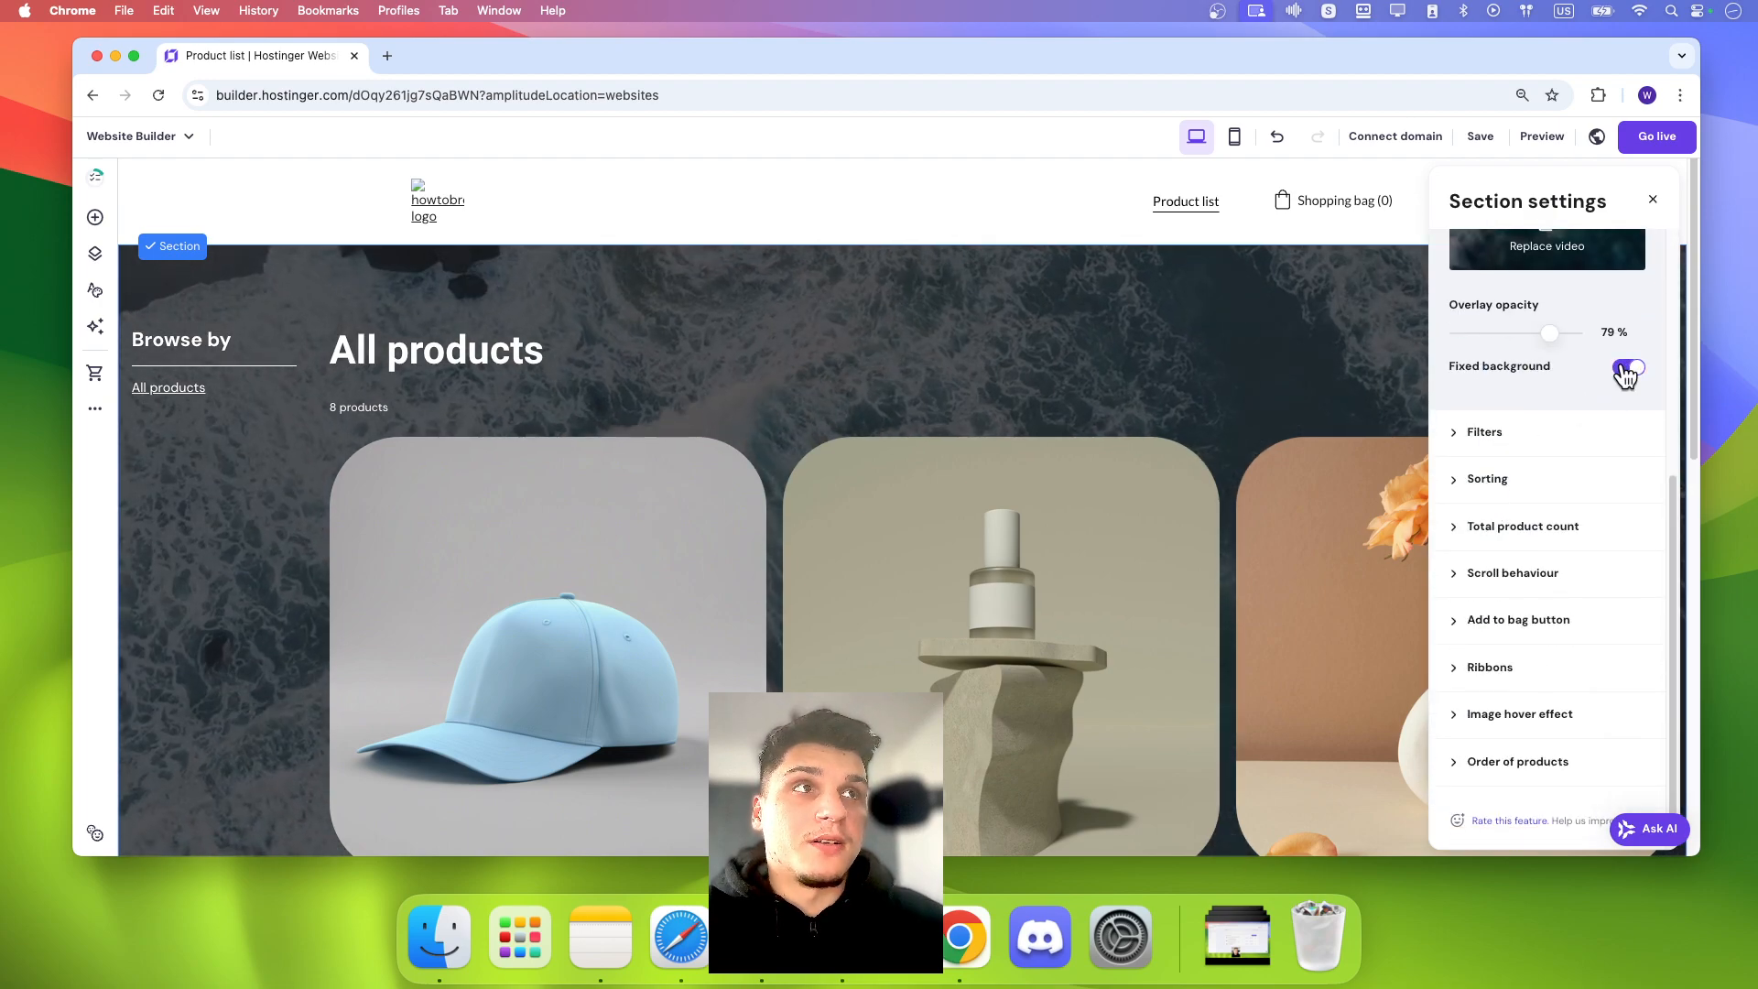
# Step: Turn showing categories as filters off and back on, choosing the All products category in between
pyautogui.click(1527, 434)
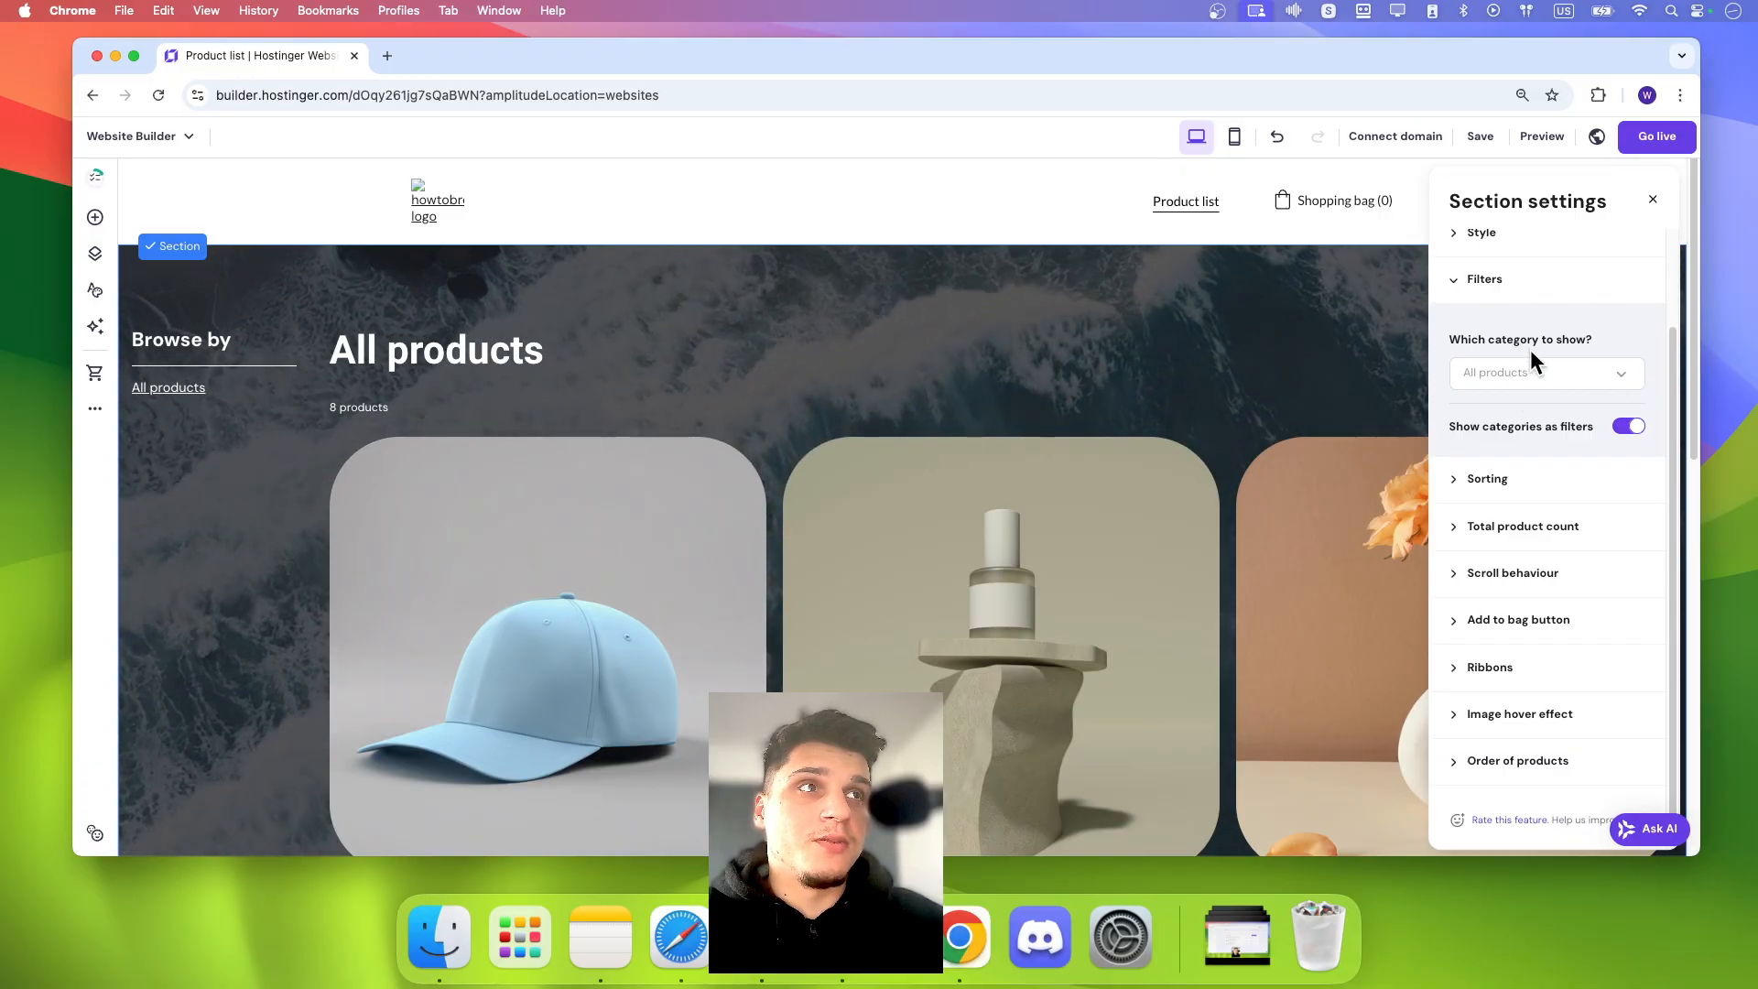
pyautogui.click(1629, 426)
pyautogui.click(1622, 374)
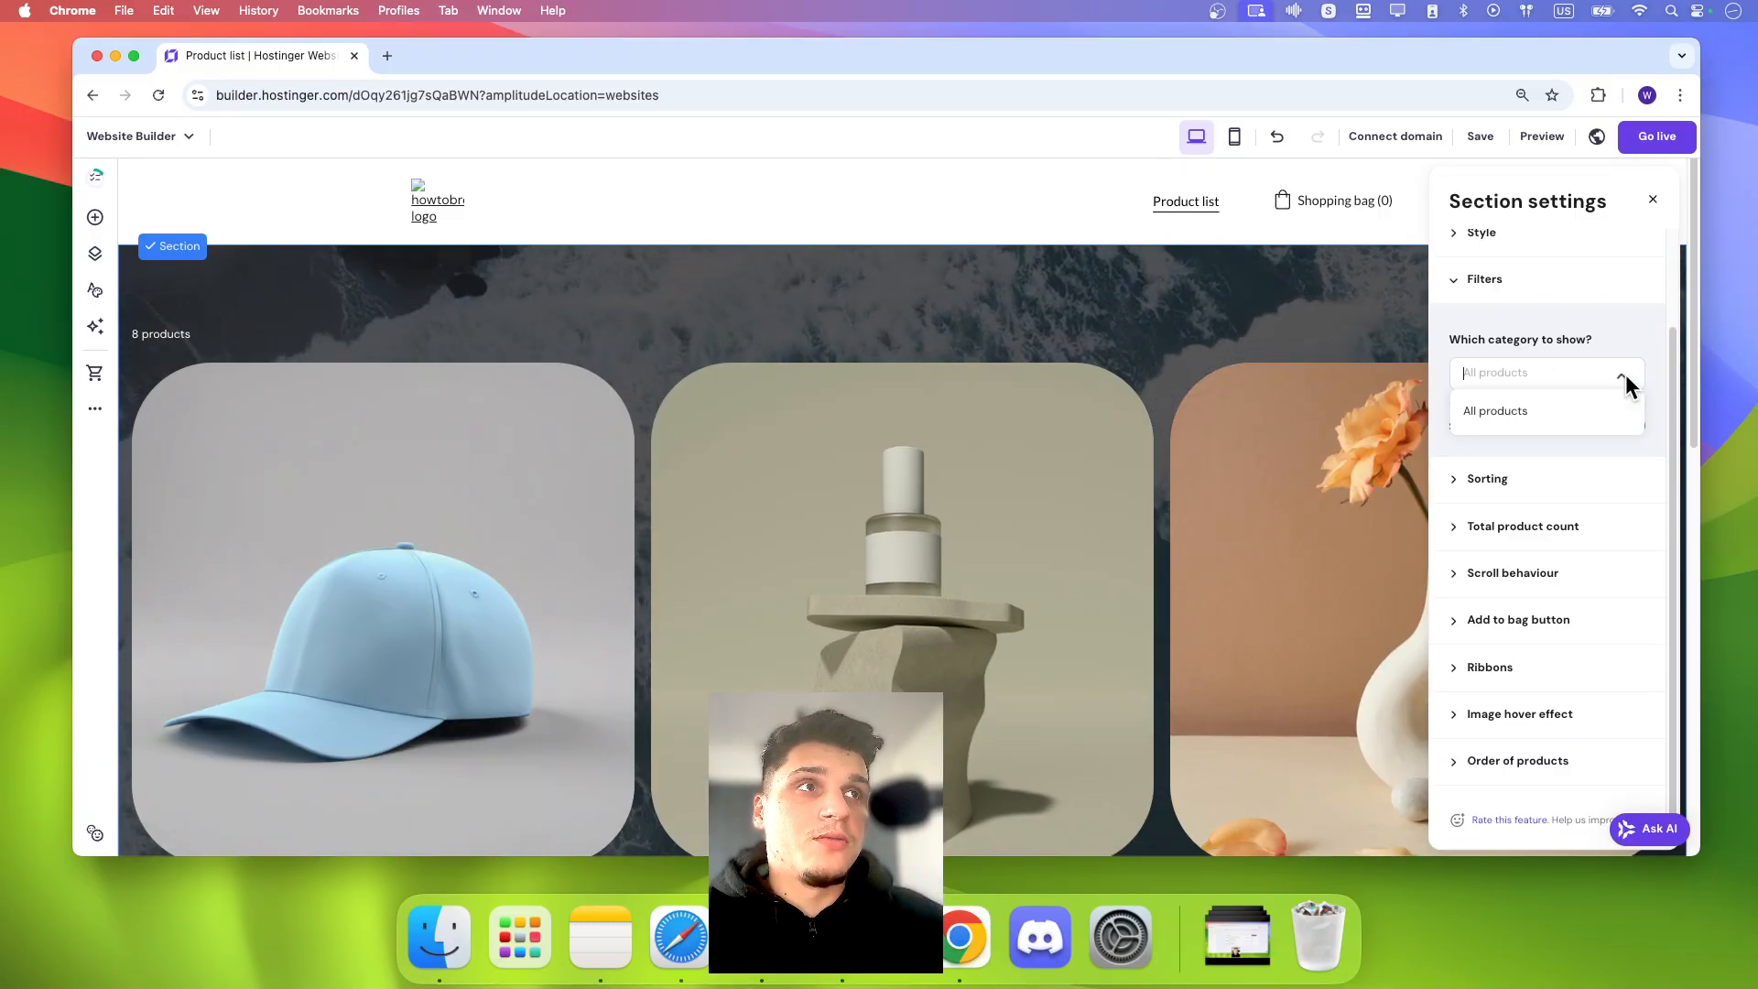
pyautogui.click(1550, 408)
pyautogui.click(1621, 375)
pyautogui.click(1624, 420)
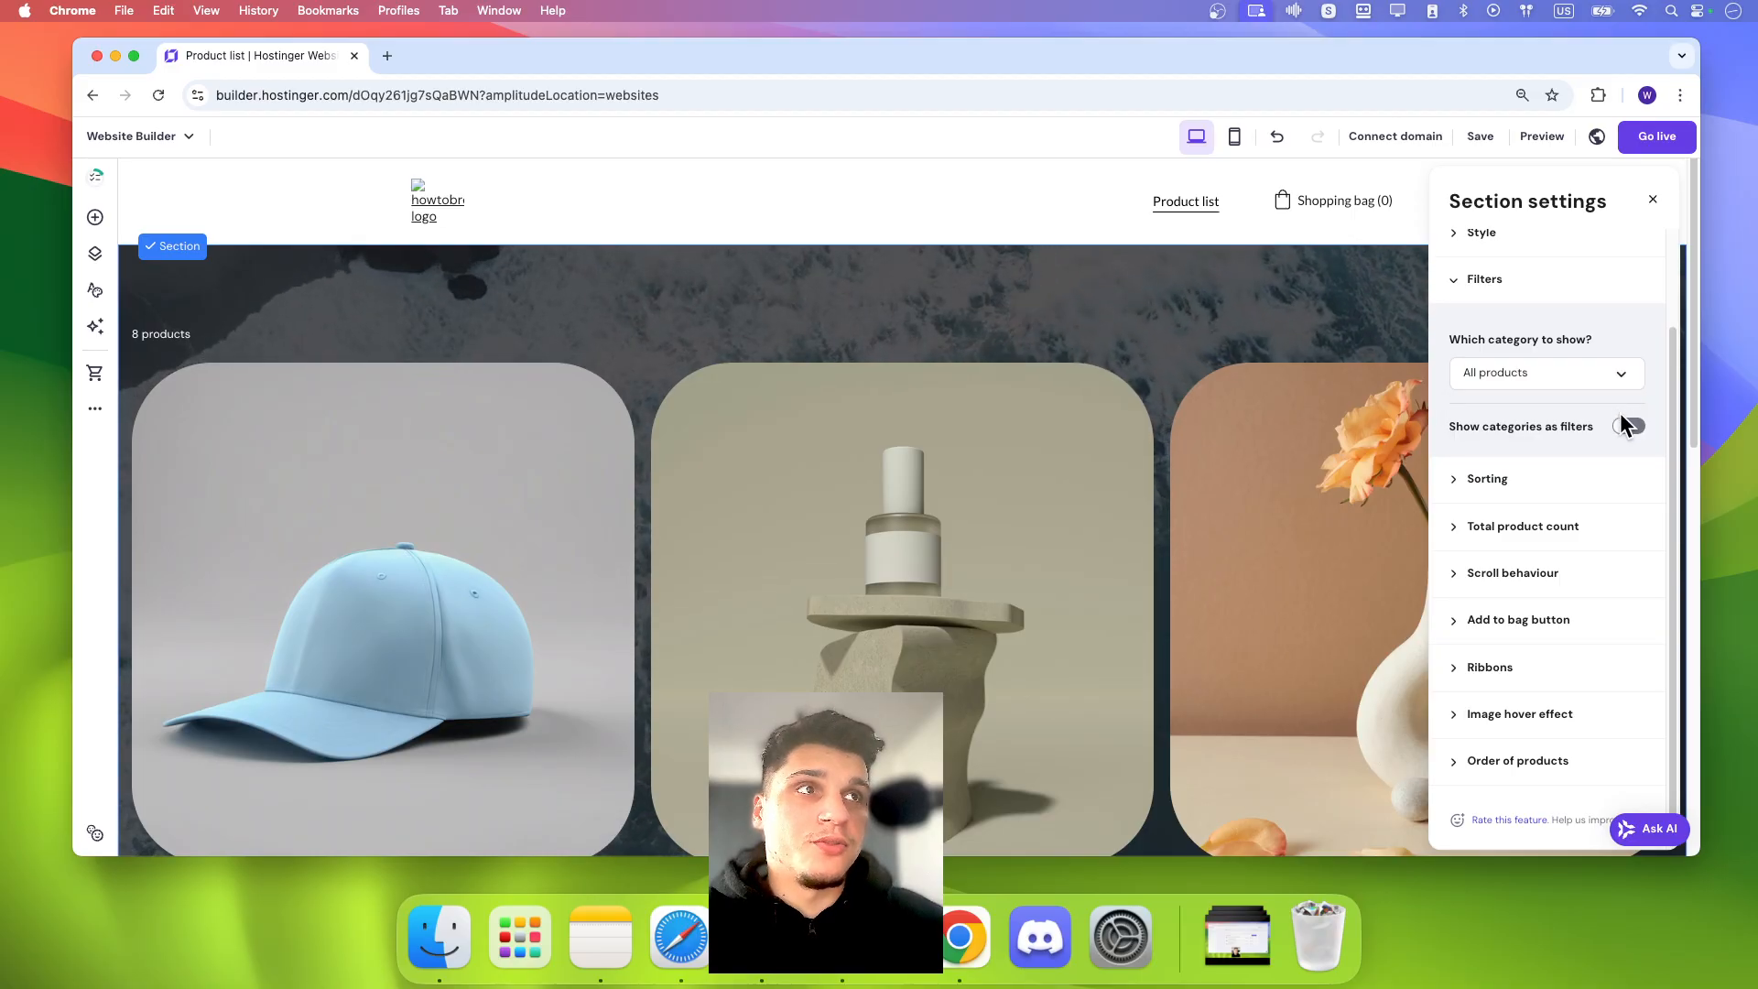
pyautogui.click(1626, 427)
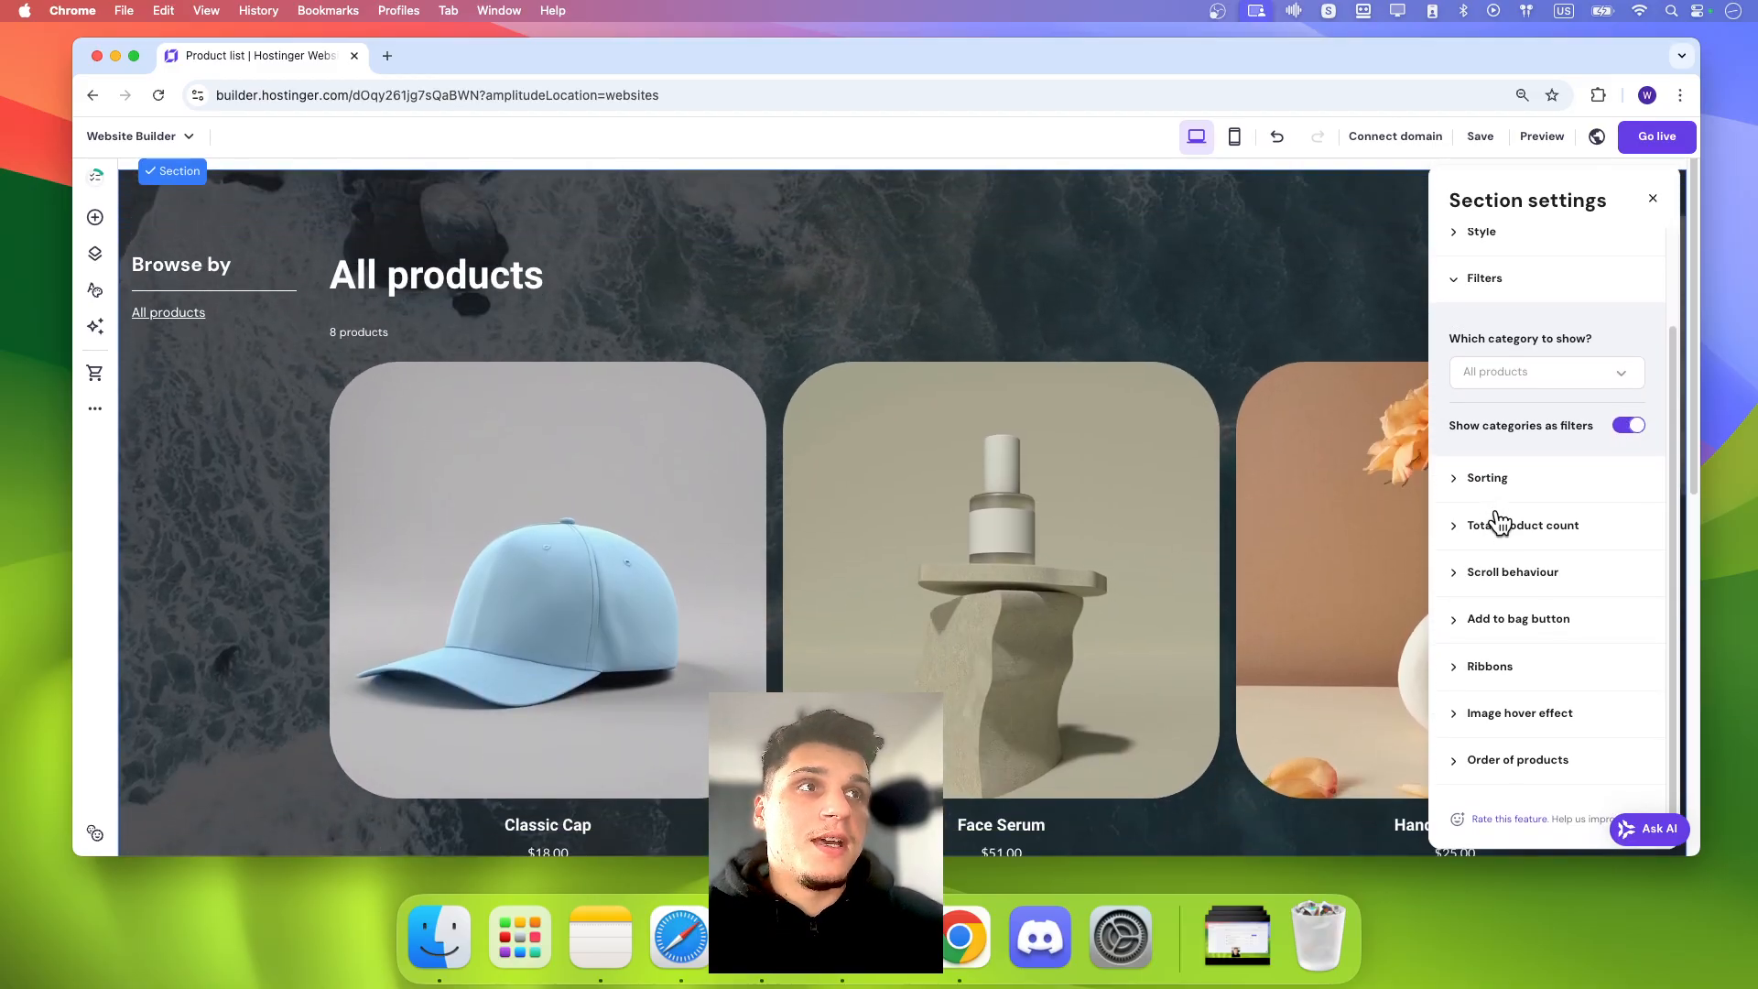
# Step: Set the section's scroll behaviour to Infinite scroll and open the Add to bag button settings
pyautogui.click(1477, 483)
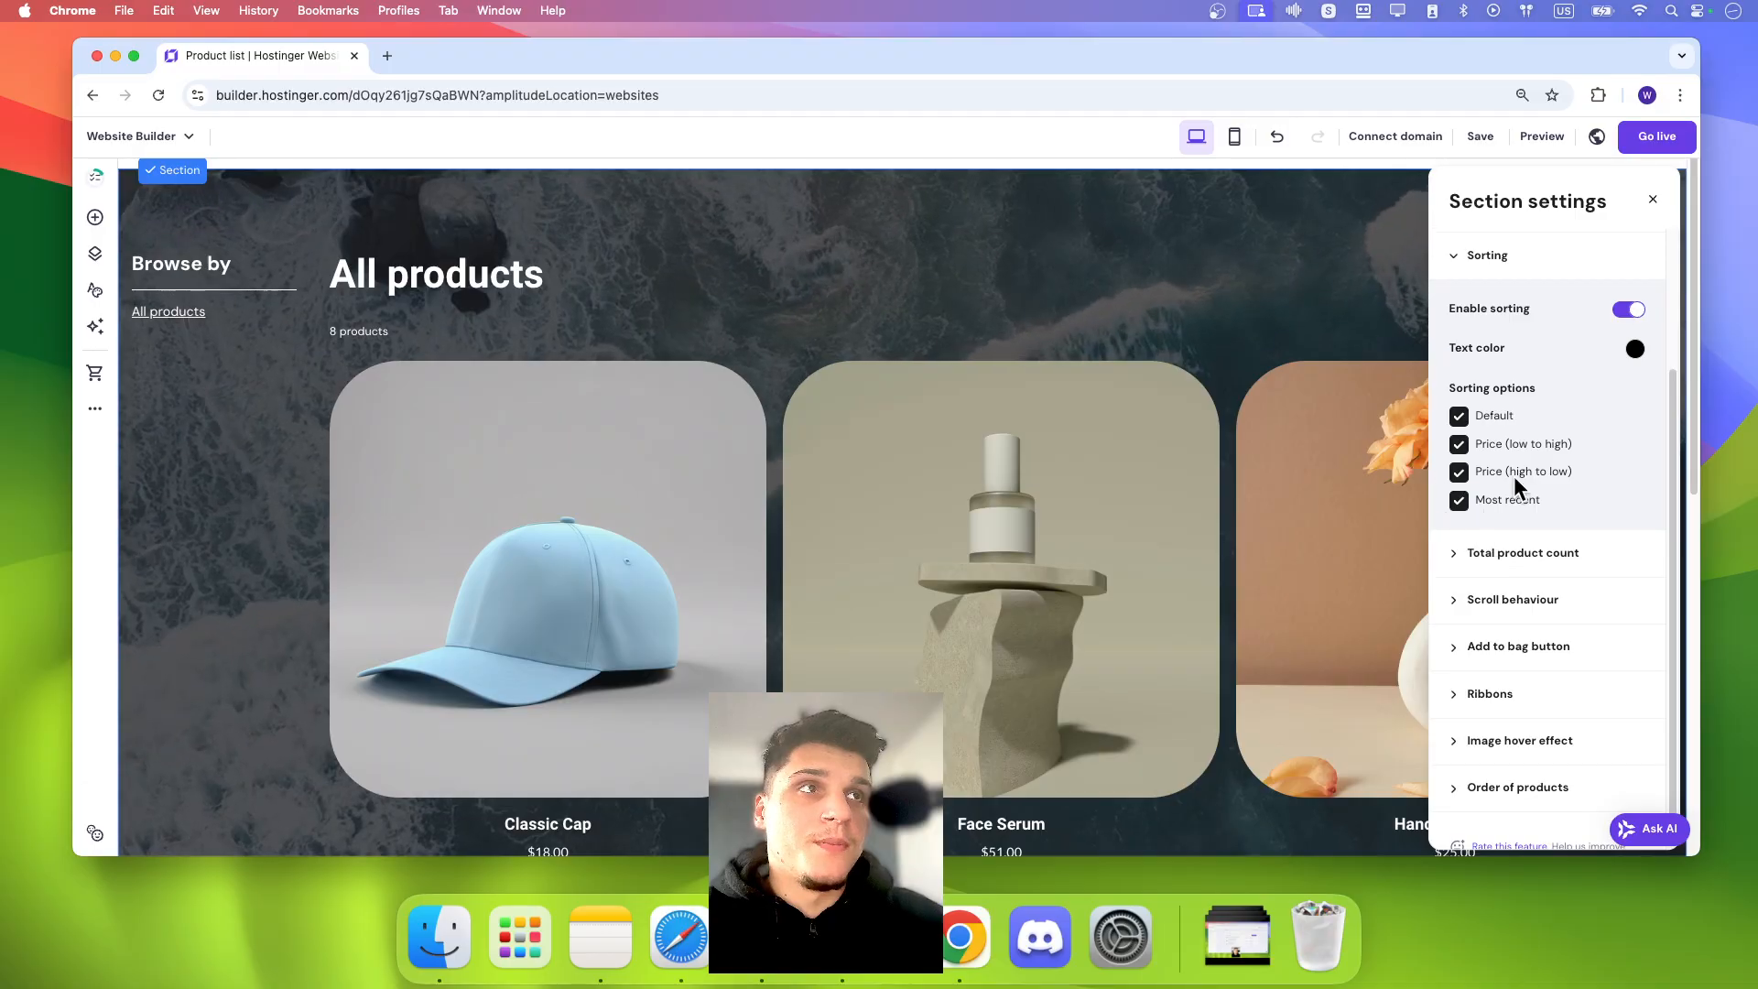
pyautogui.click(1513, 554)
pyautogui.click(1531, 586)
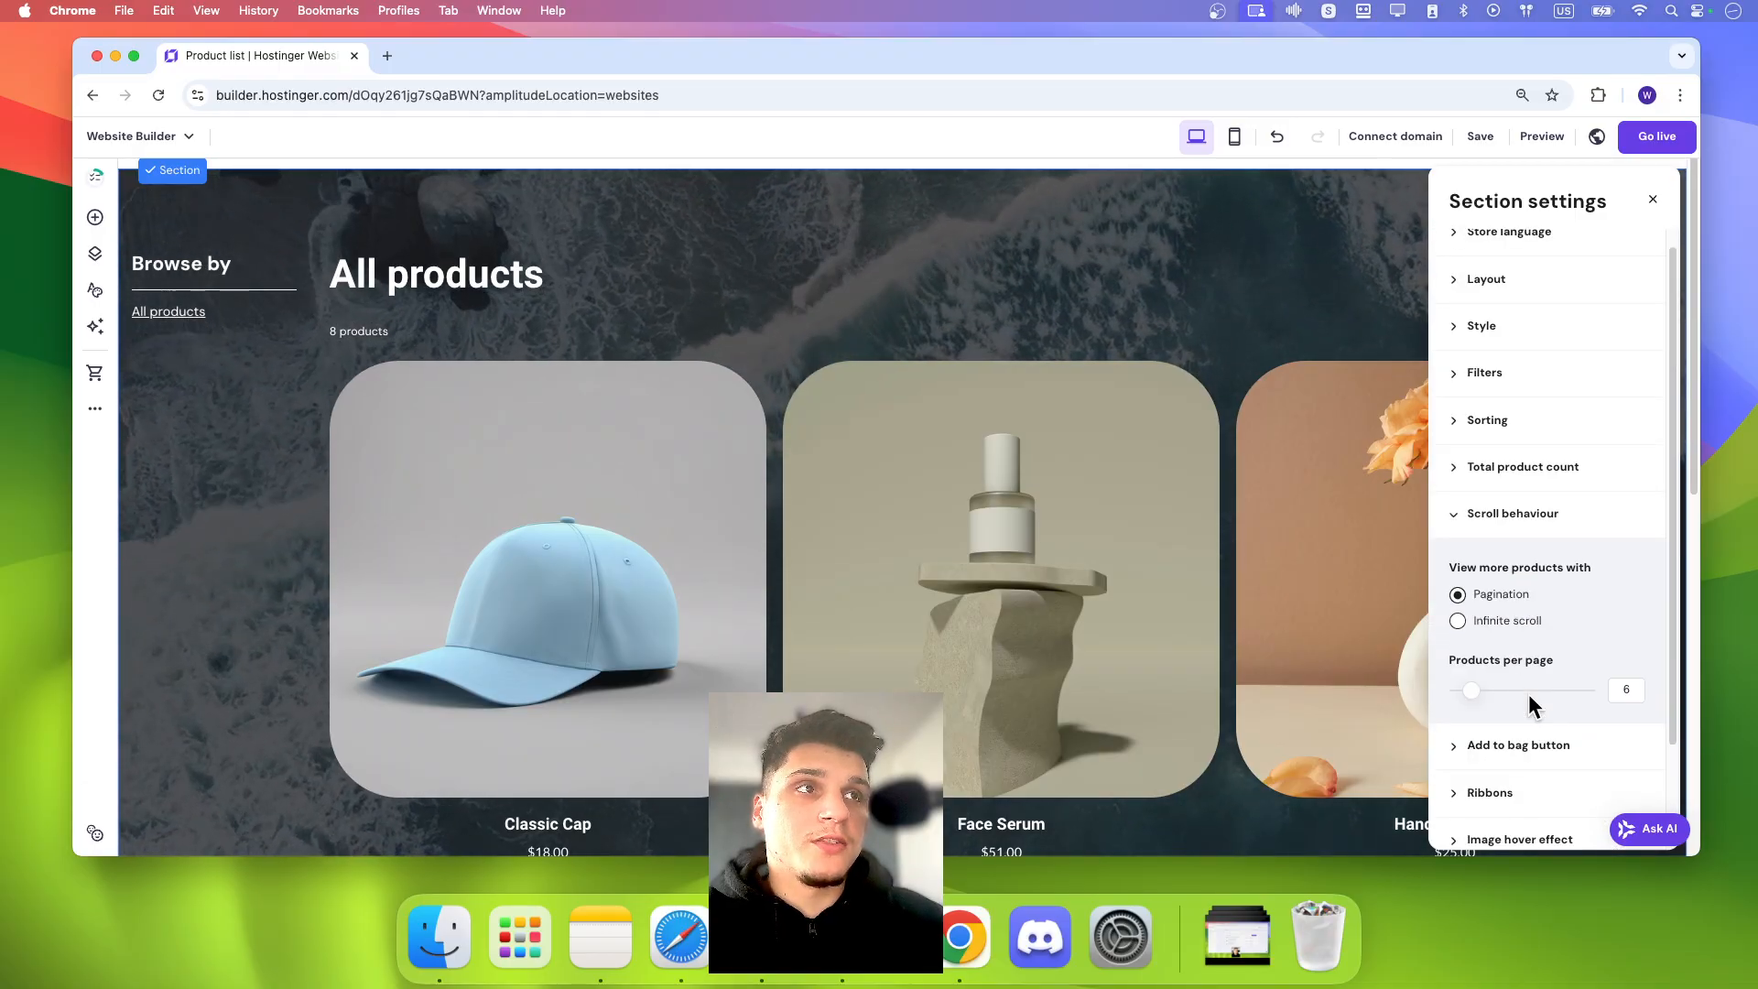
pyautogui.click(1506, 622)
pyautogui.click(1474, 728)
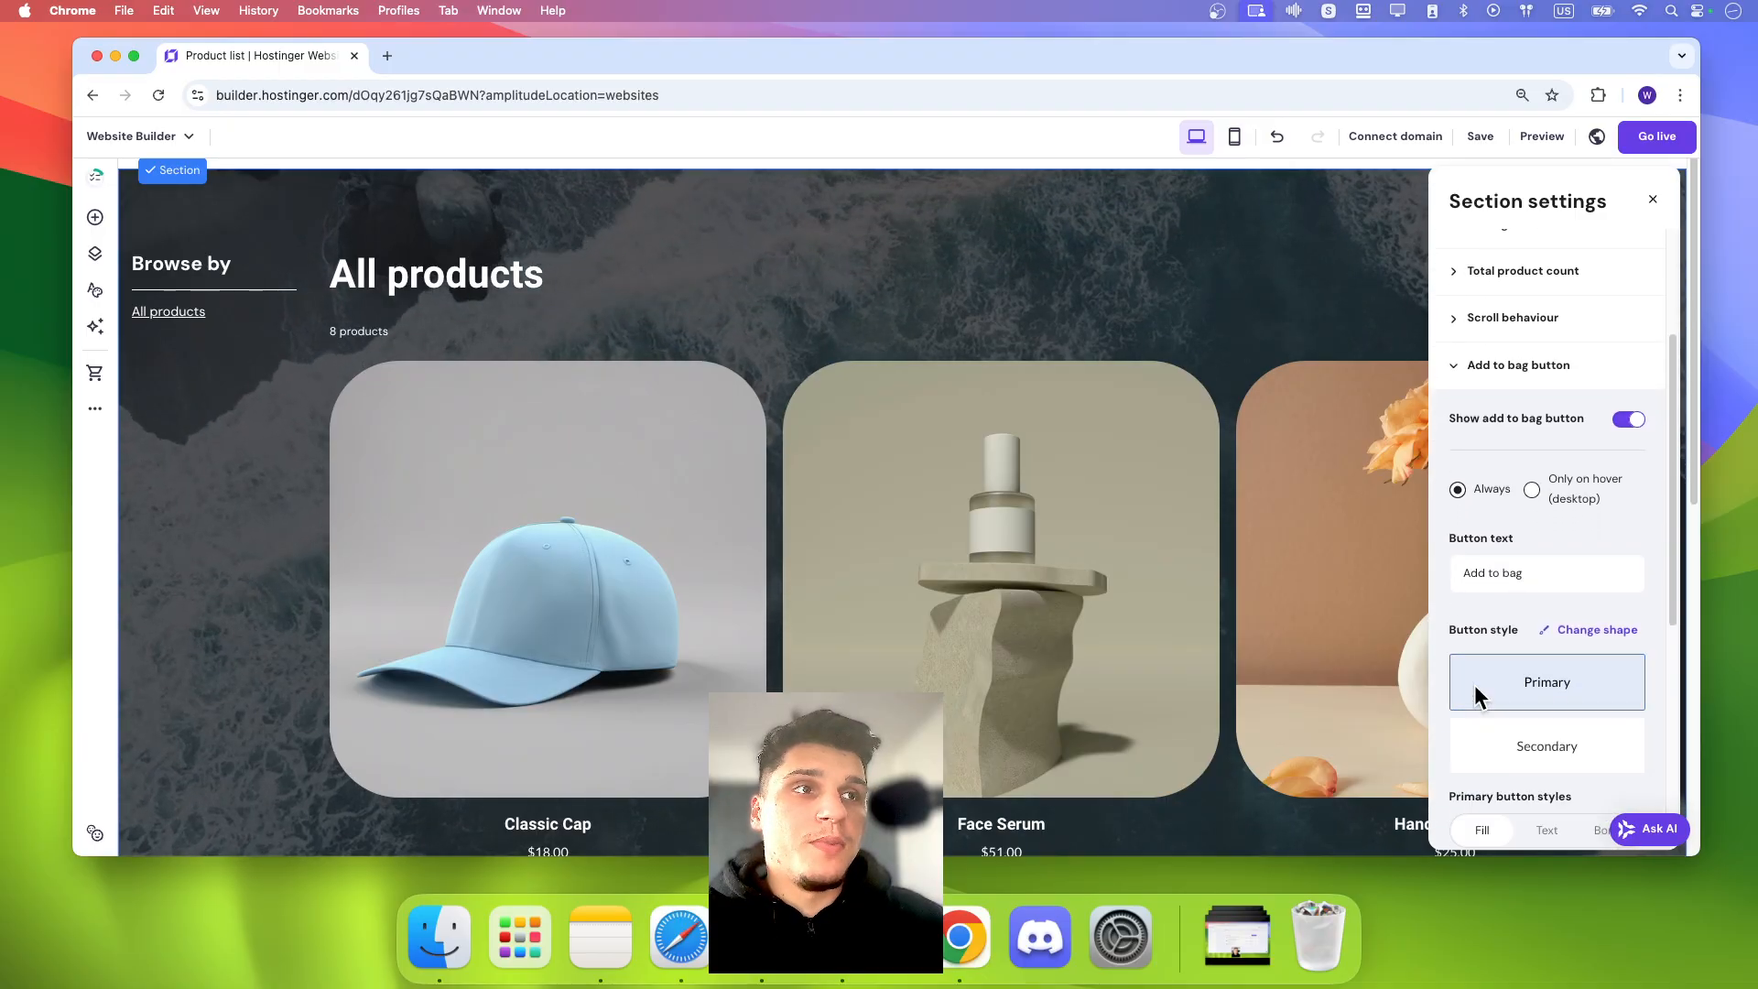
# Step: Examine the Add to bag button's style options and its normal fill color
pyautogui.scroll(-1, 1475, 659)
pyautogui.scroll(-5, 1044, 669)
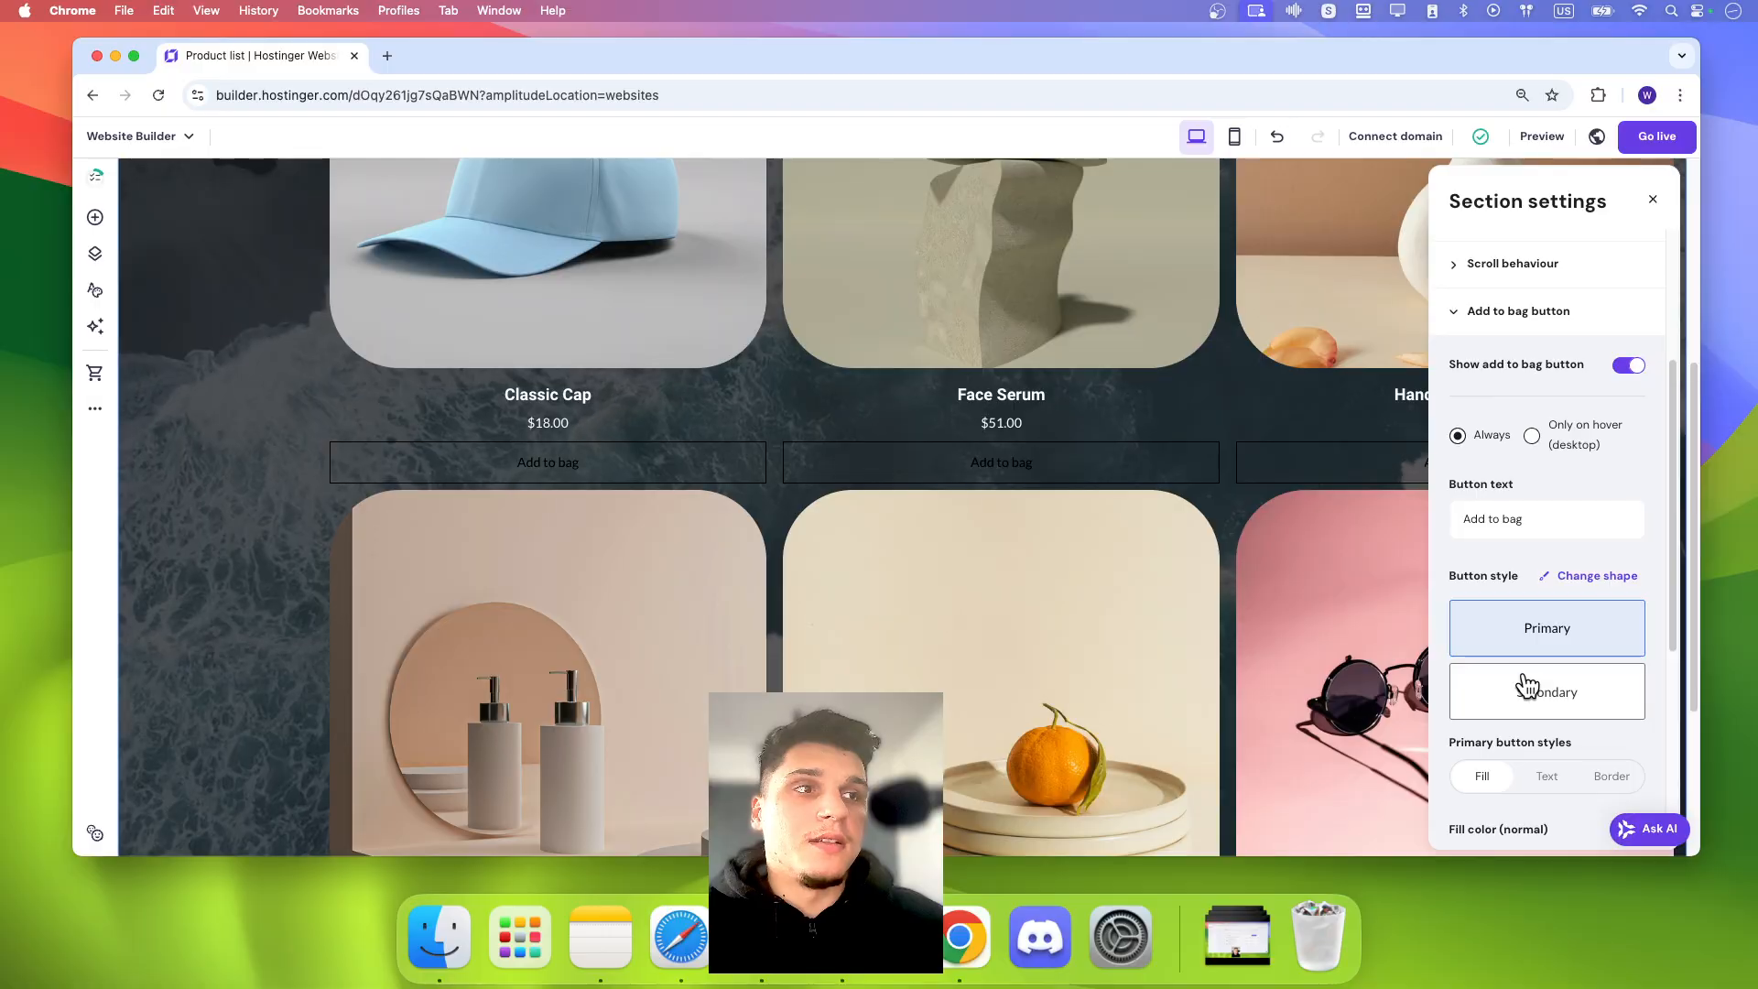
pyautogui.scroll(-4, 1524, 682)
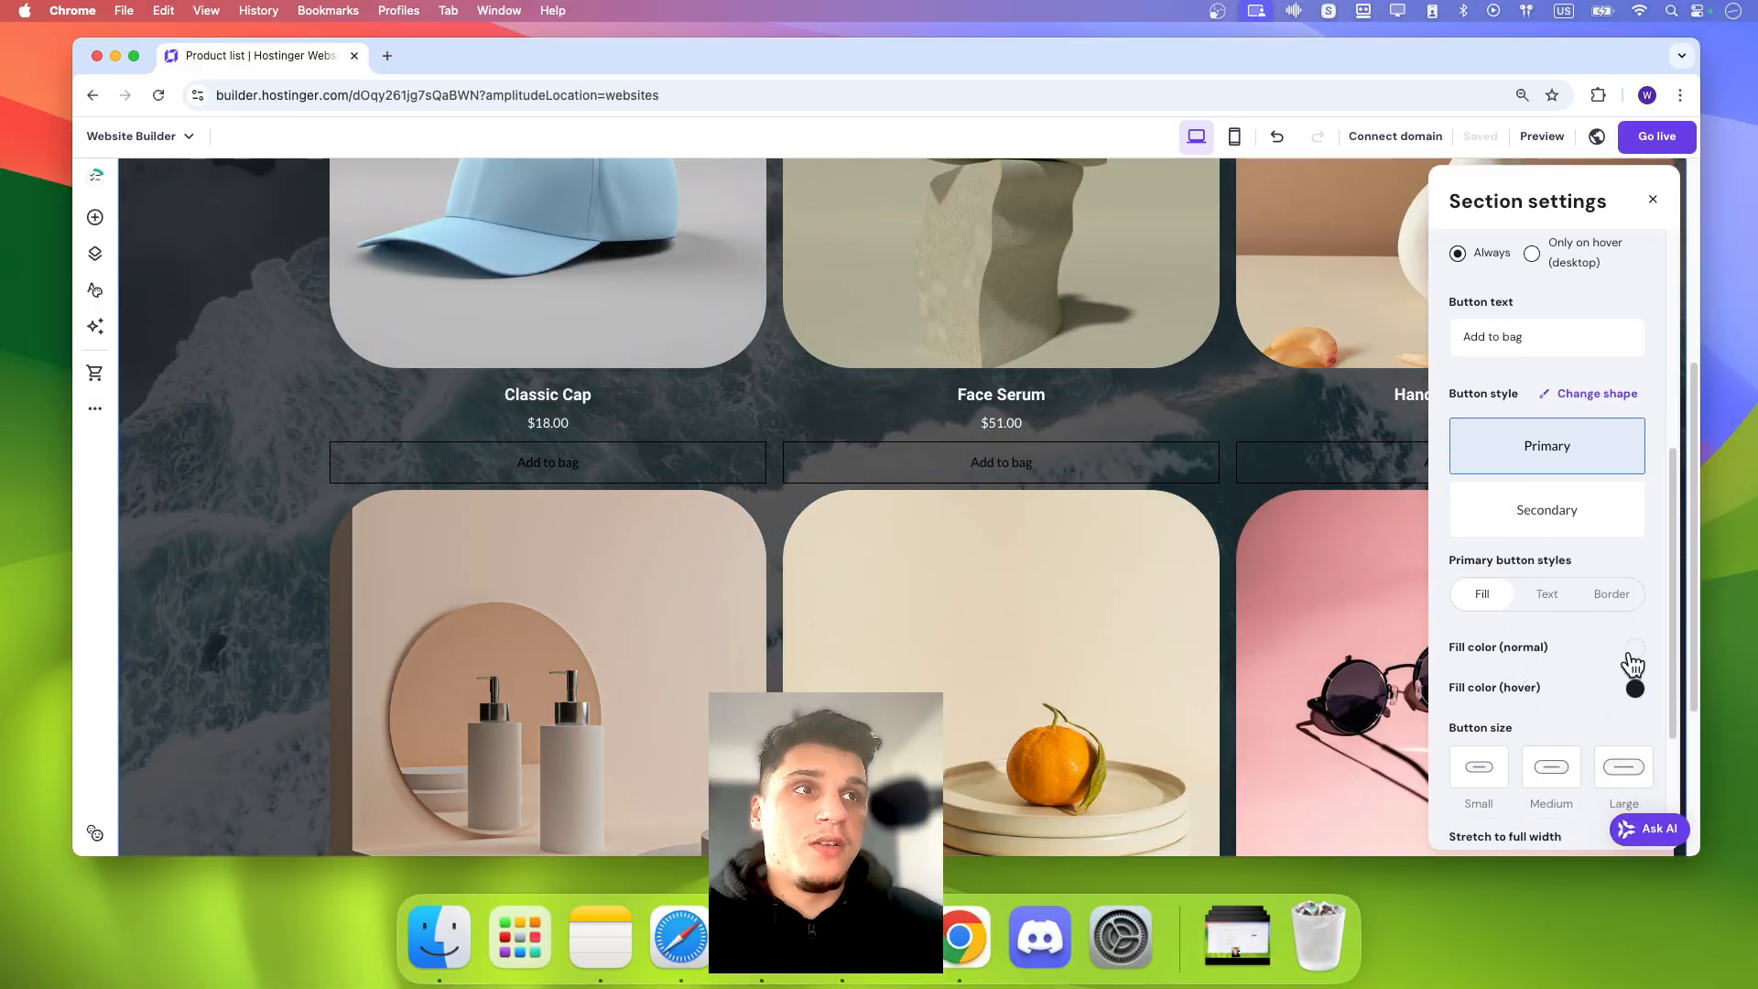
pyautogui.click(1632, 650)
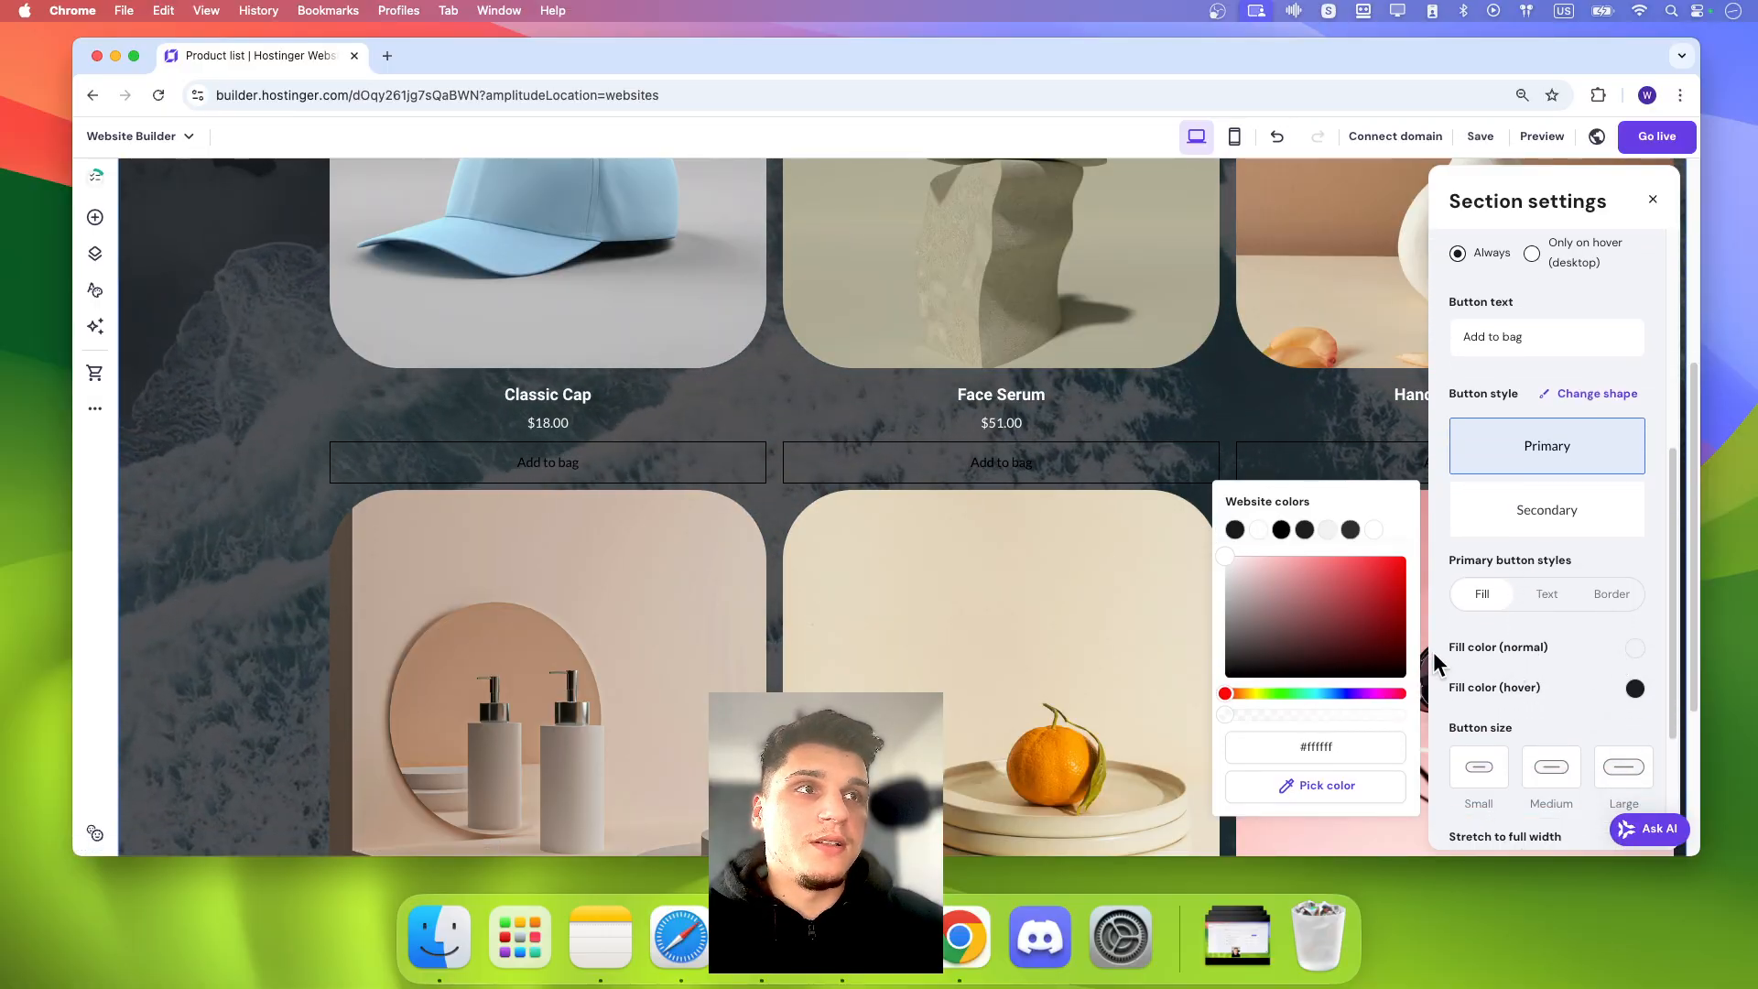
pyautogui.click(1469, 629)
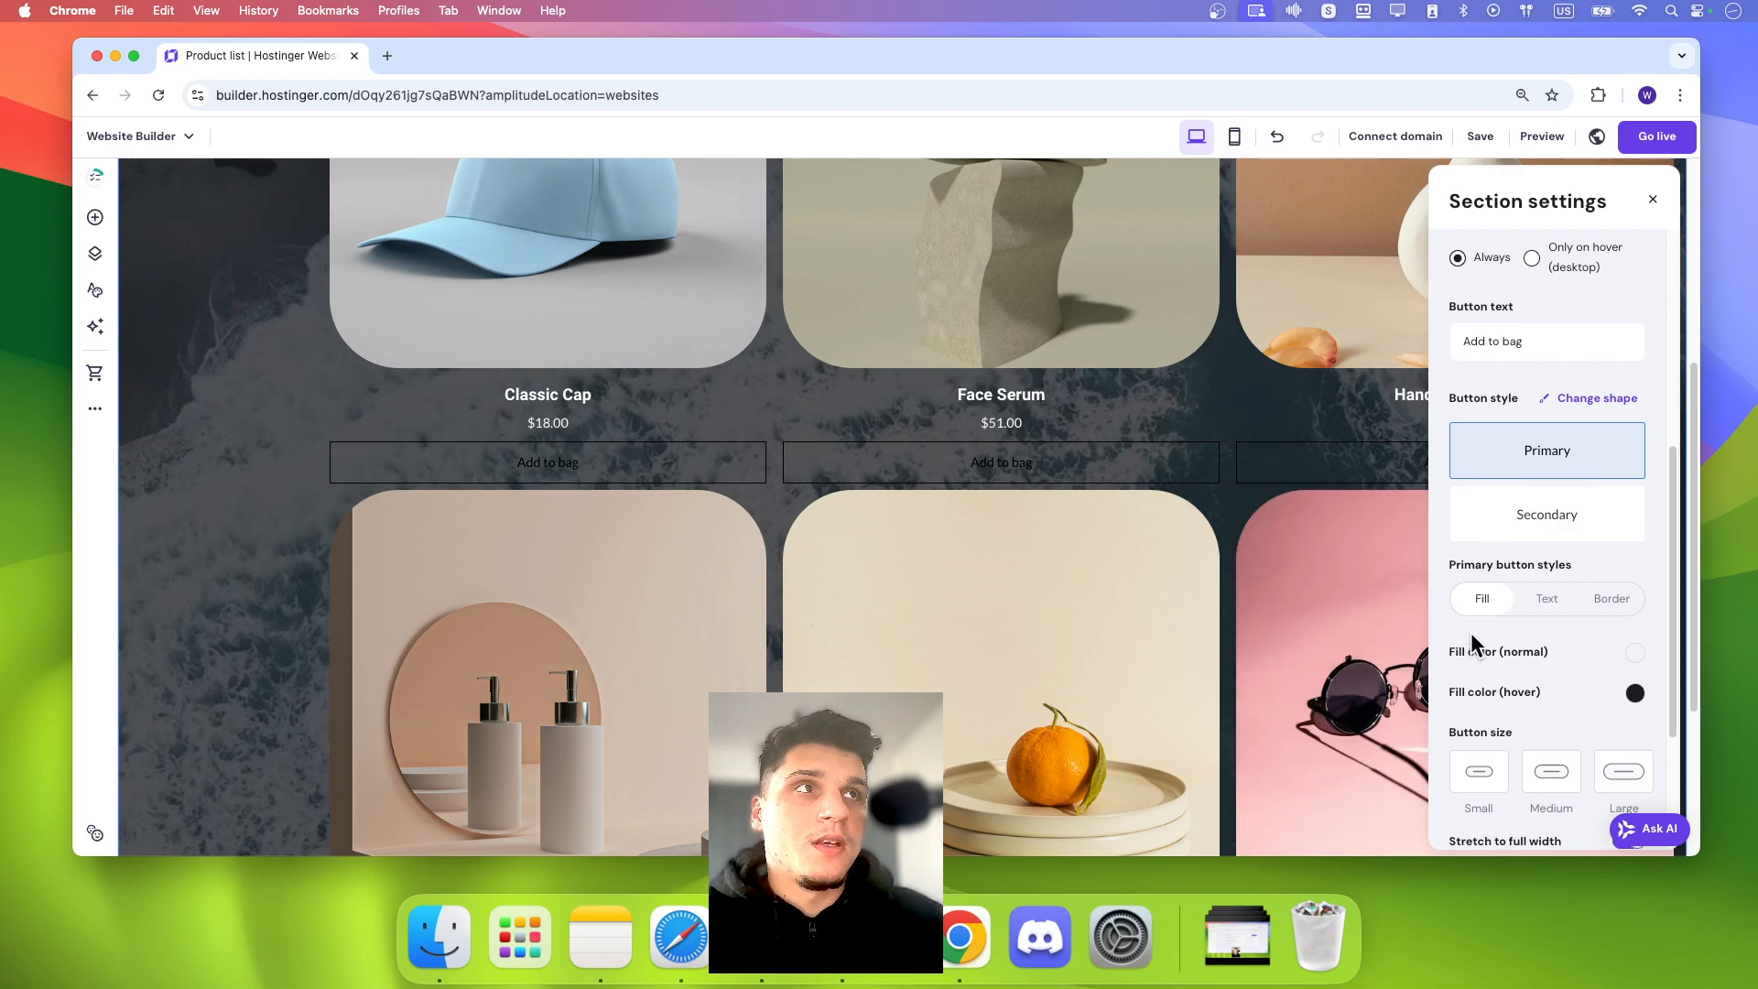
# Step: Try showing the Add to bag button only on hover and switch it back to Always
pyautogui.scroll(1, 1461, 412)
pyautogui.click(1535, 322)
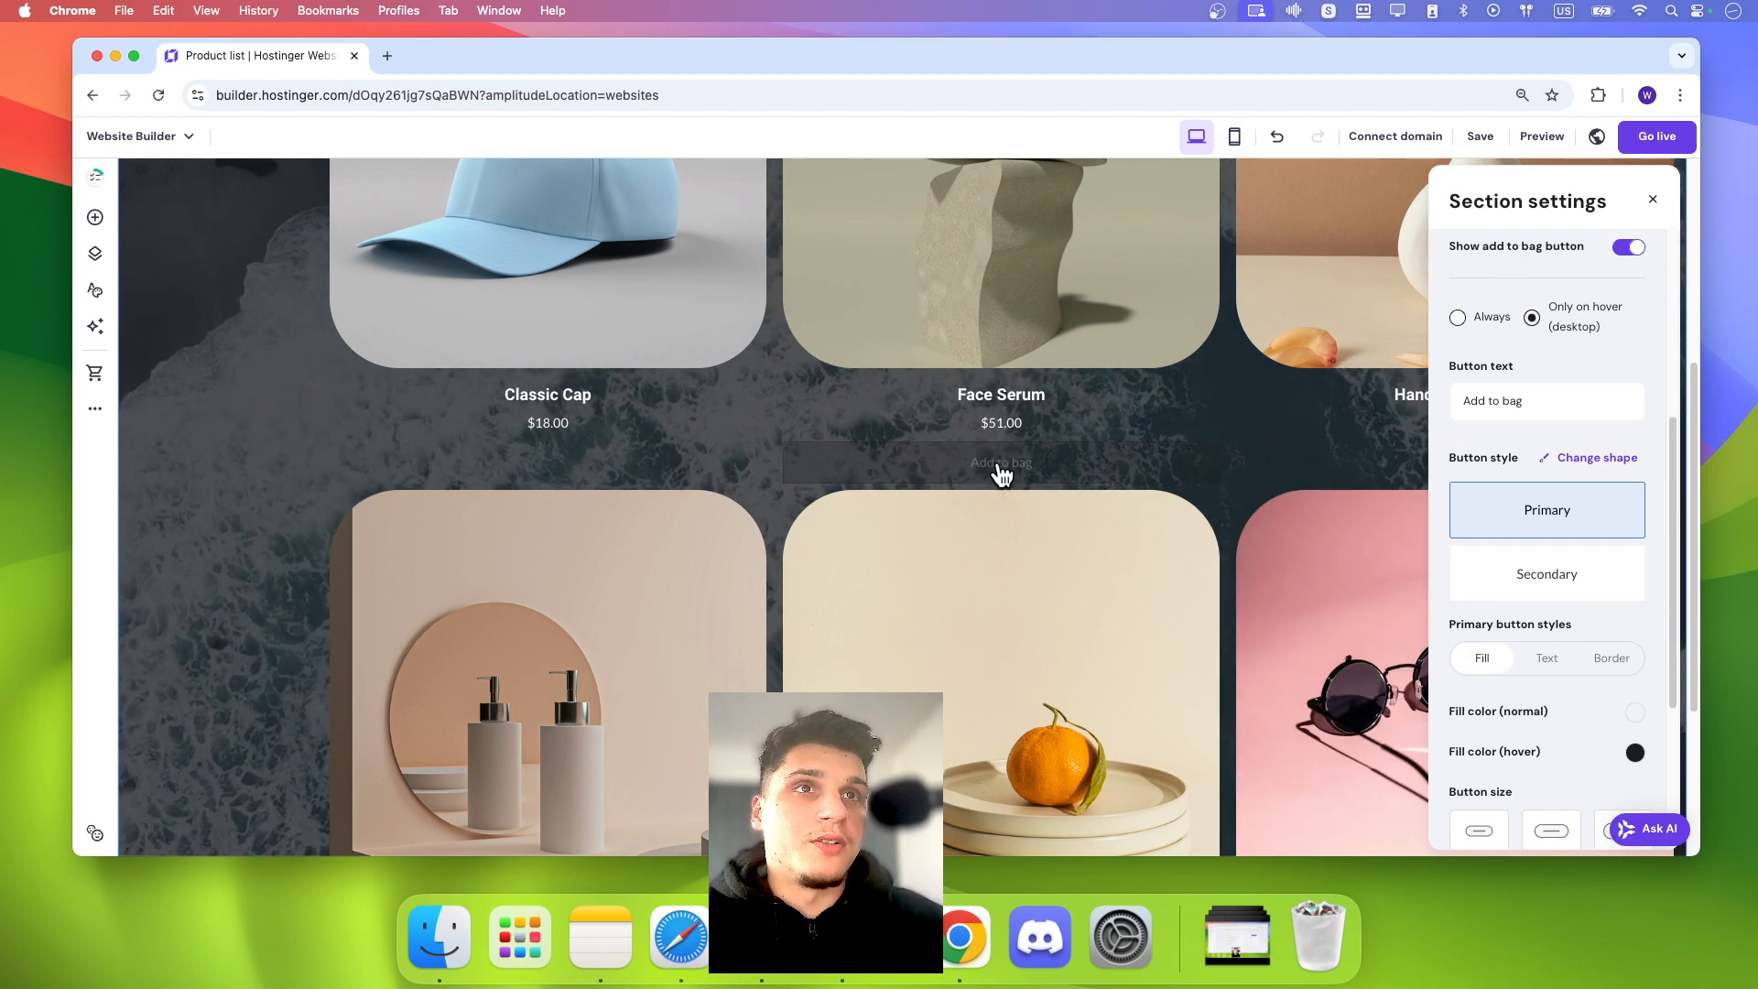
pyautogui.click(1486, 321)
# Step: Change the website's button shape to the fully rounded pill style
pyautogui.scroll(-3, 1579, 459)
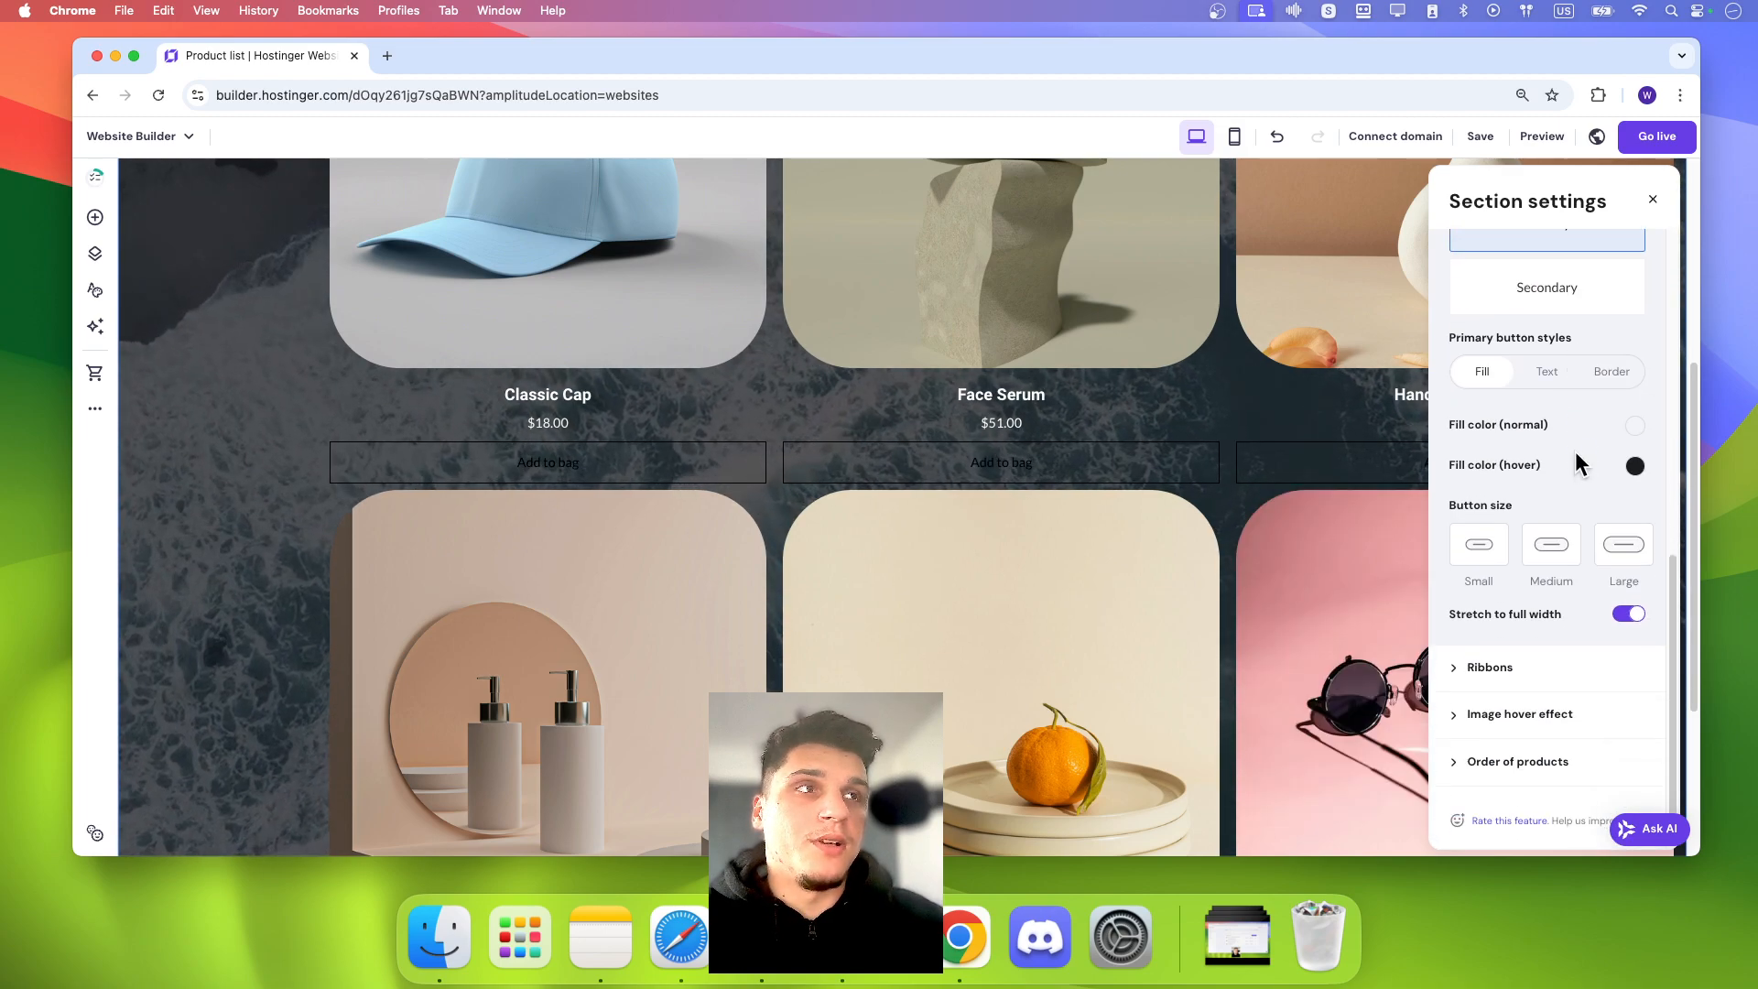
pyautogui.scroll(1, 1574, 459)
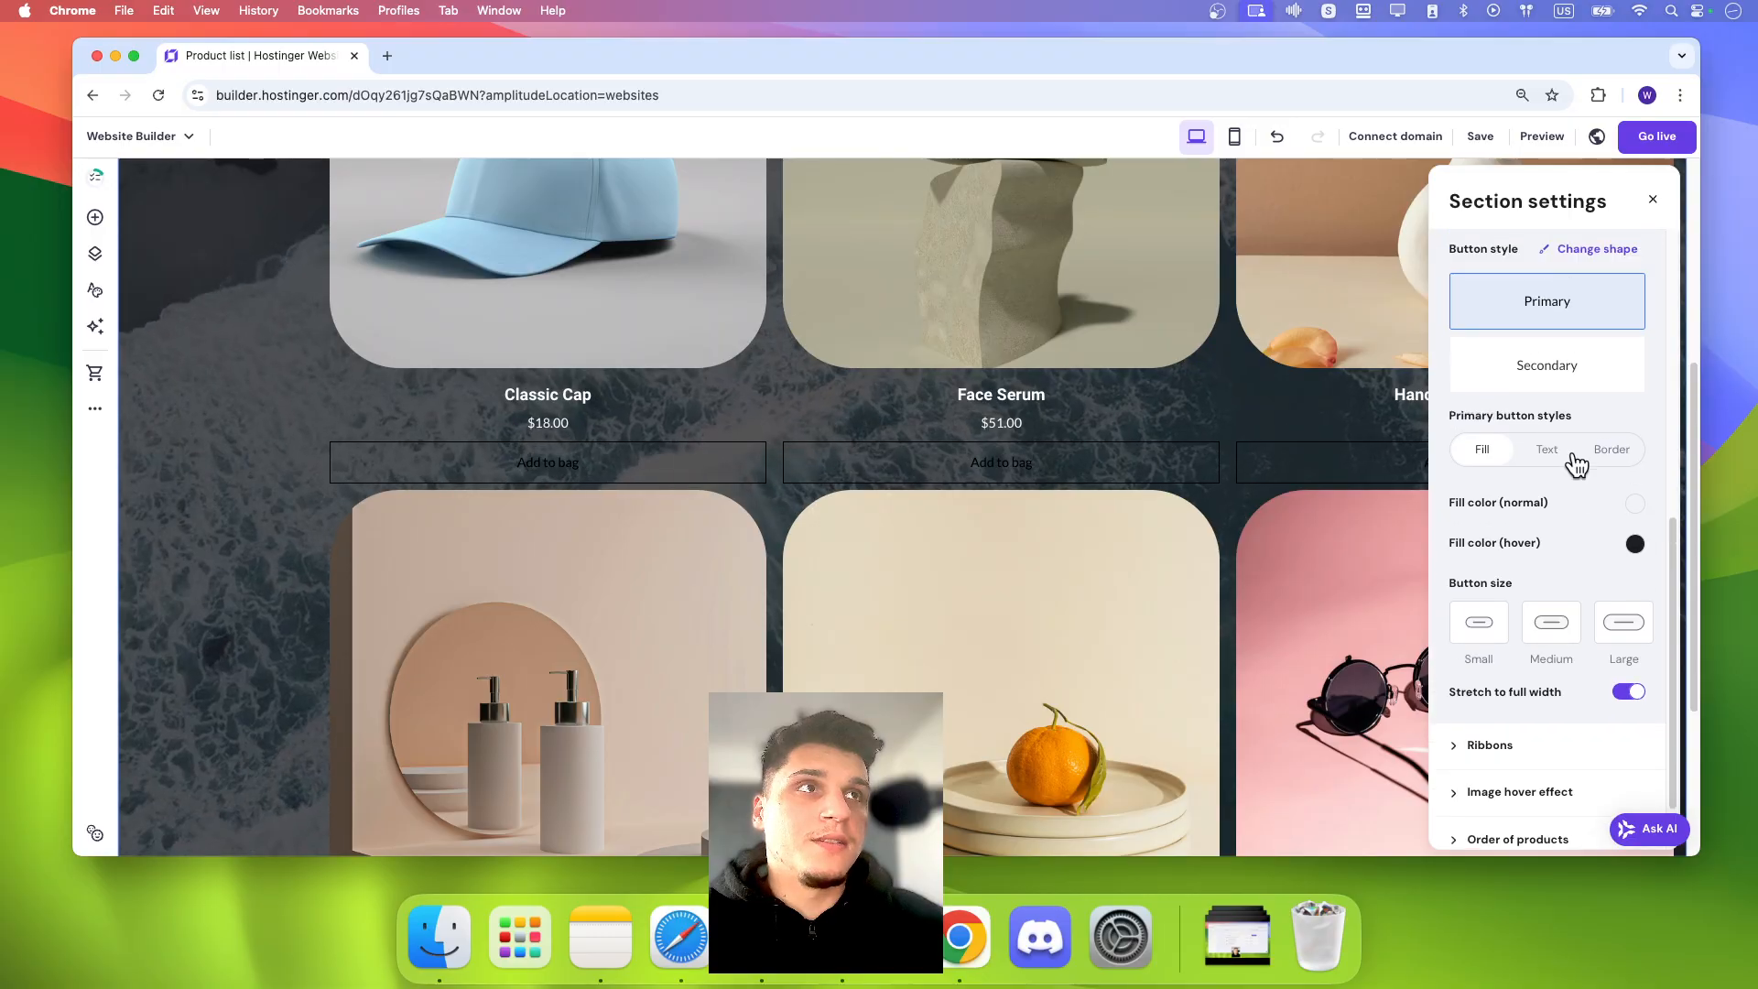
pyautogui.click(1591, 251)
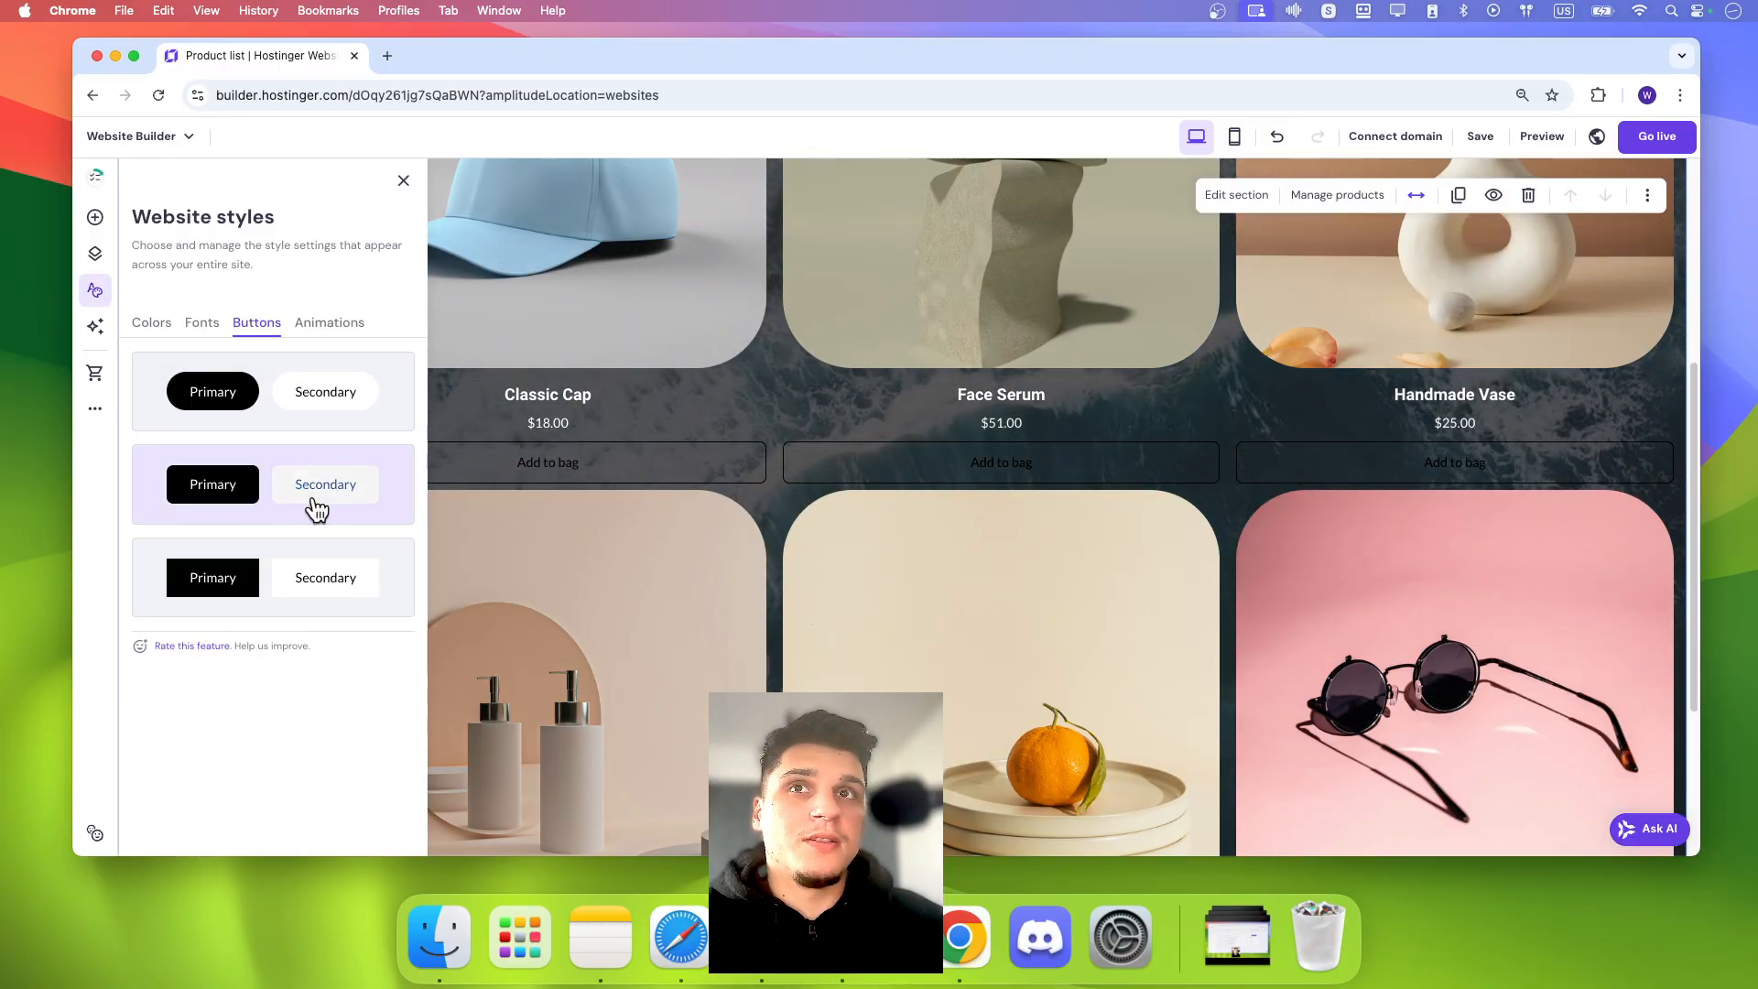
pyautogui.click(273, 403)
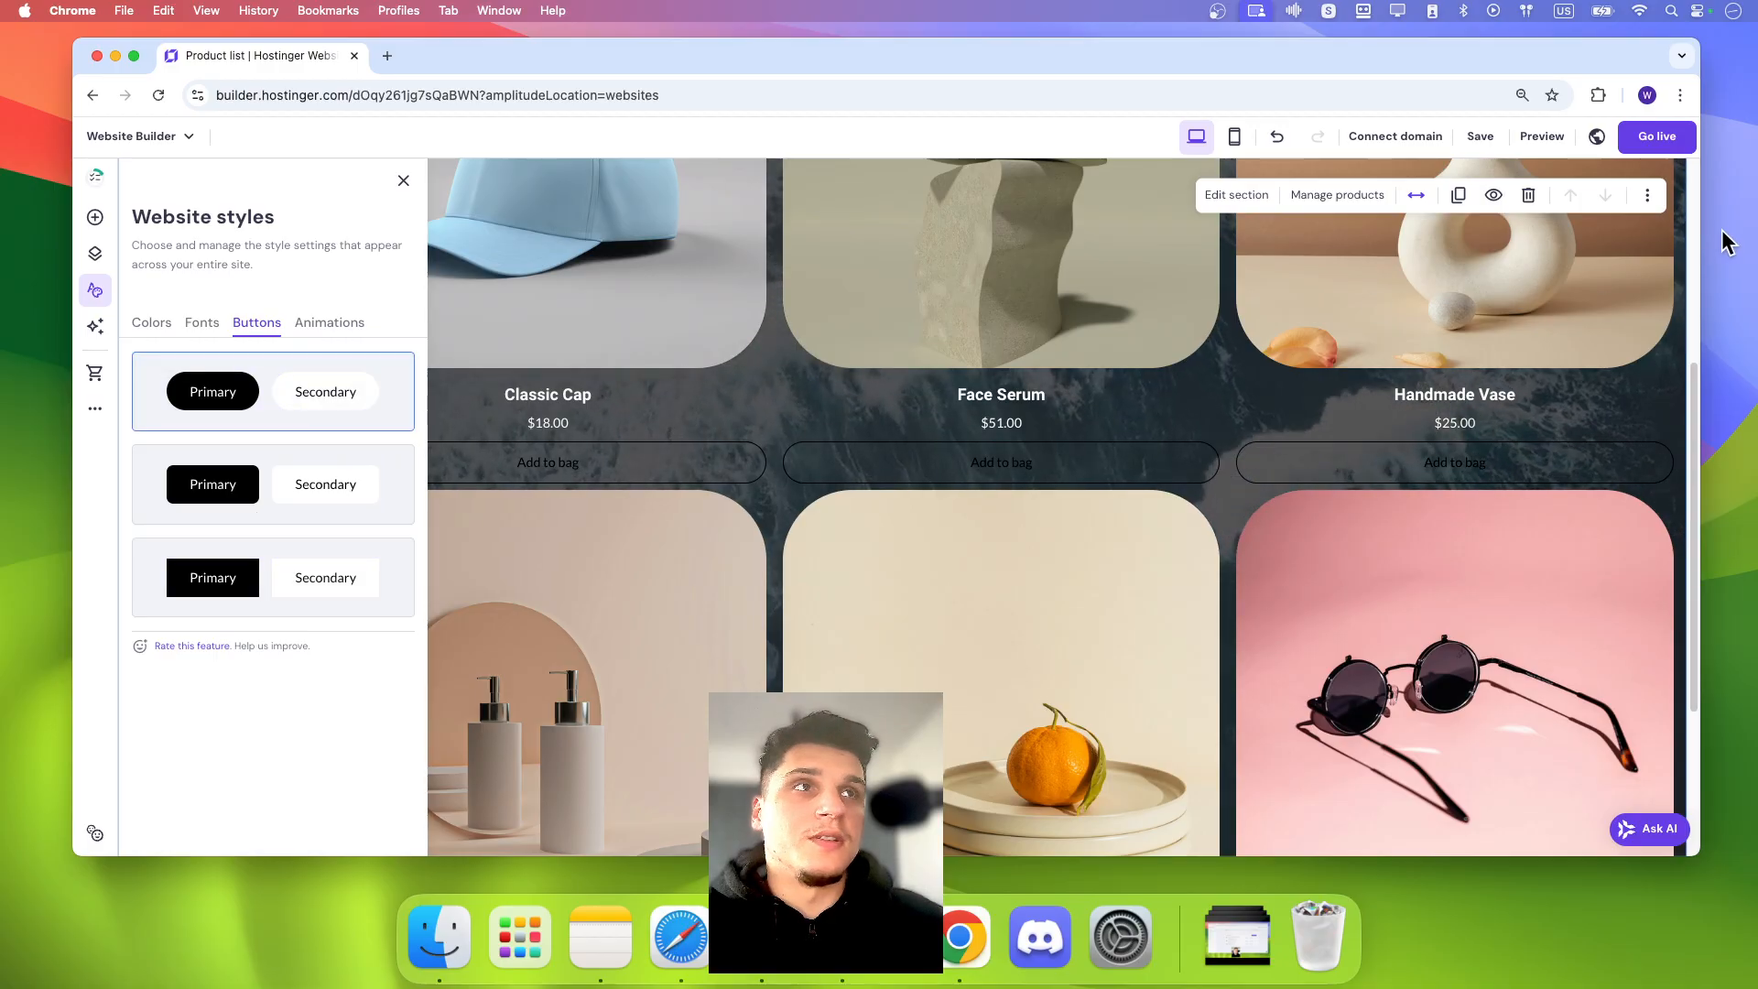
# Step: Reopen the product section's Add to bag button settings and set the hover fill color to black (#000000)
pyautogui.click(1236, 194)
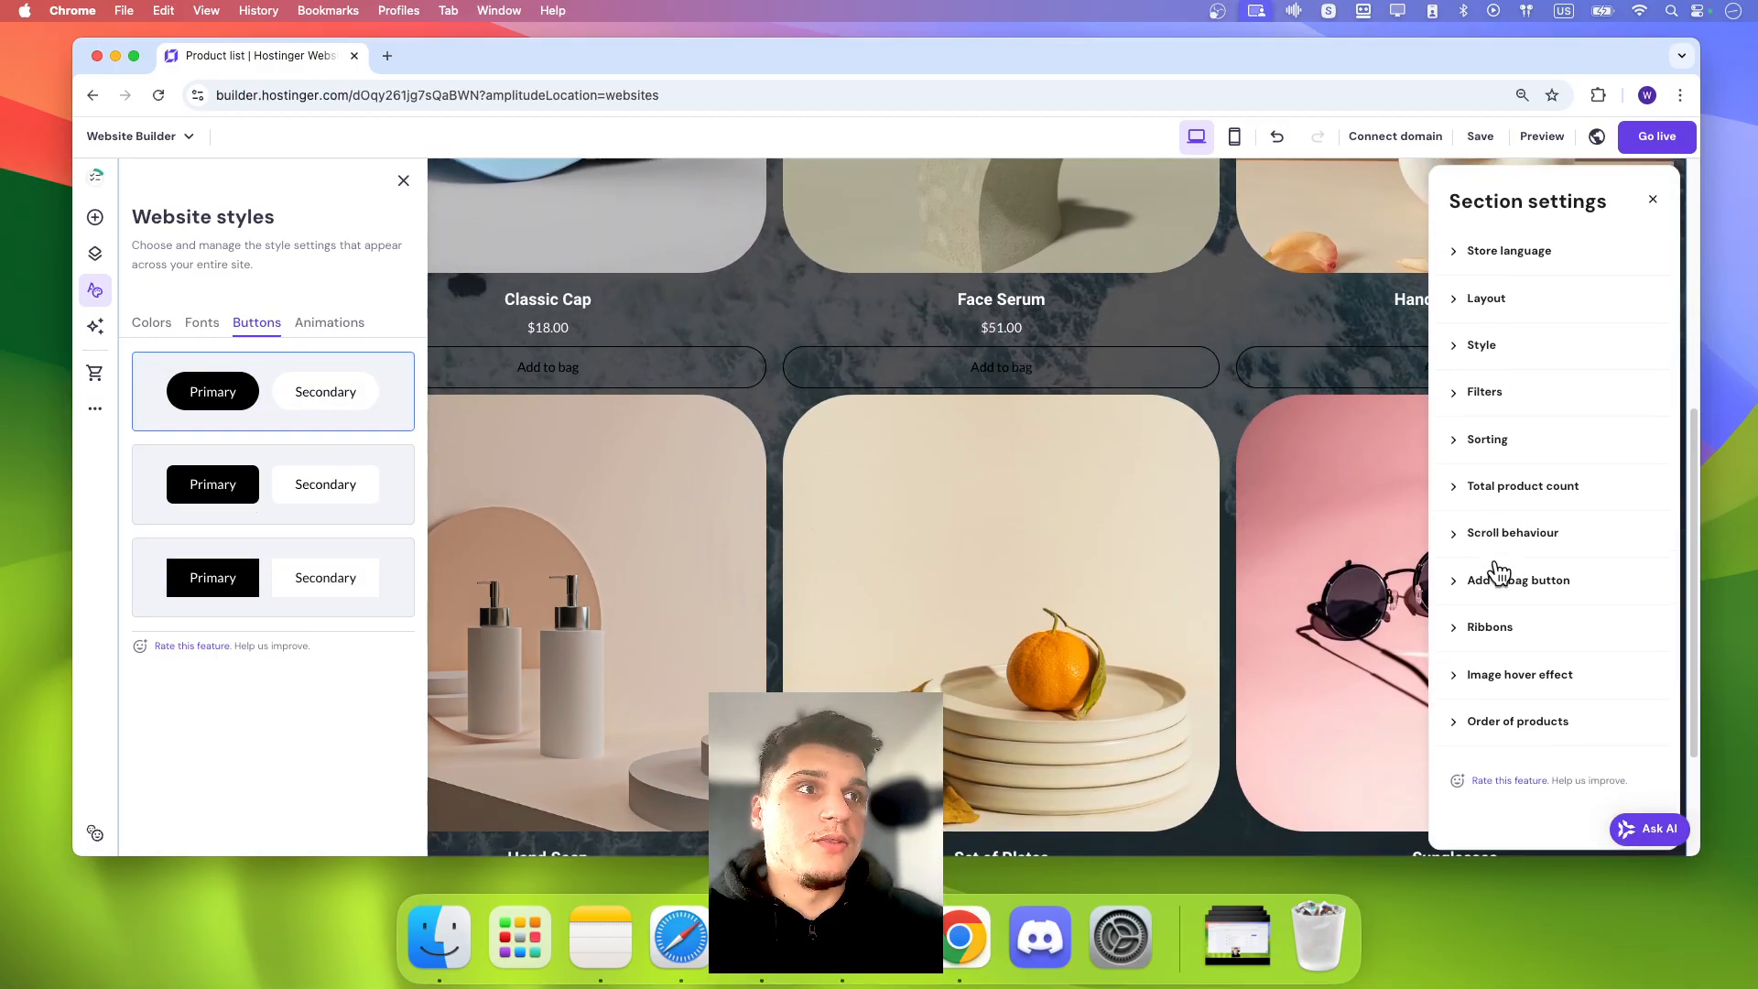
pyautogui.click(1489, 675)
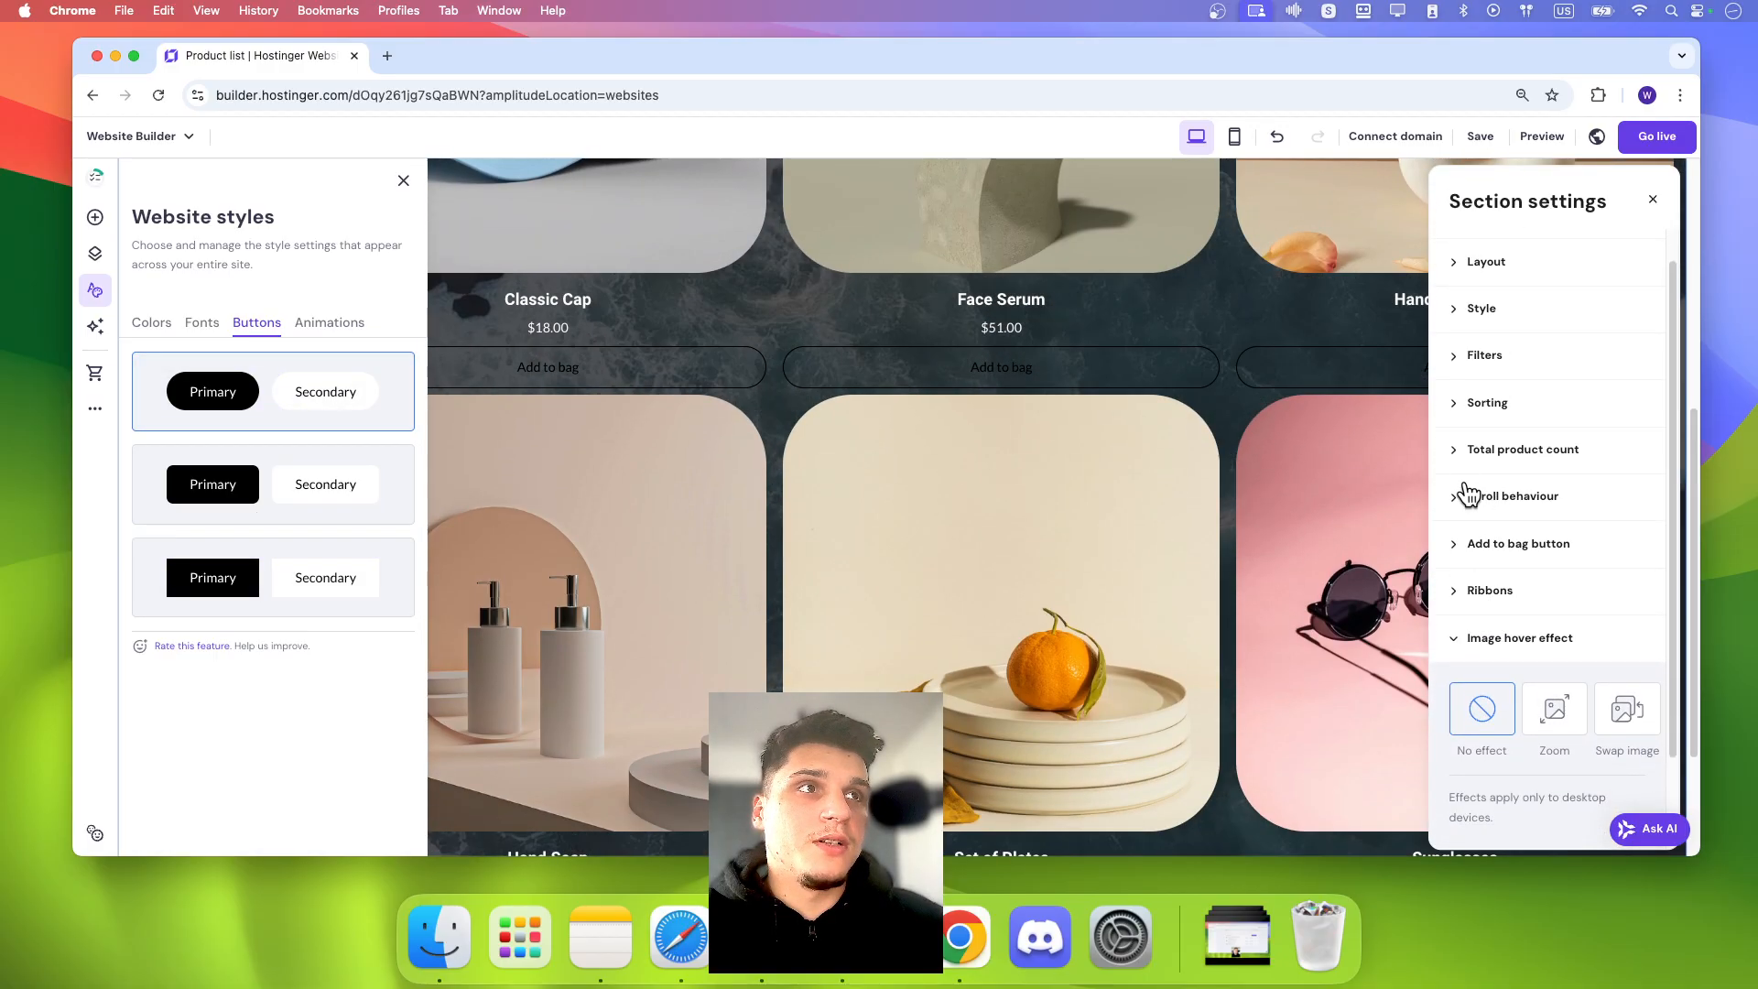
pyautogui.click(1454, 540)
pyautogui.scroll(-5, 1547, 568)
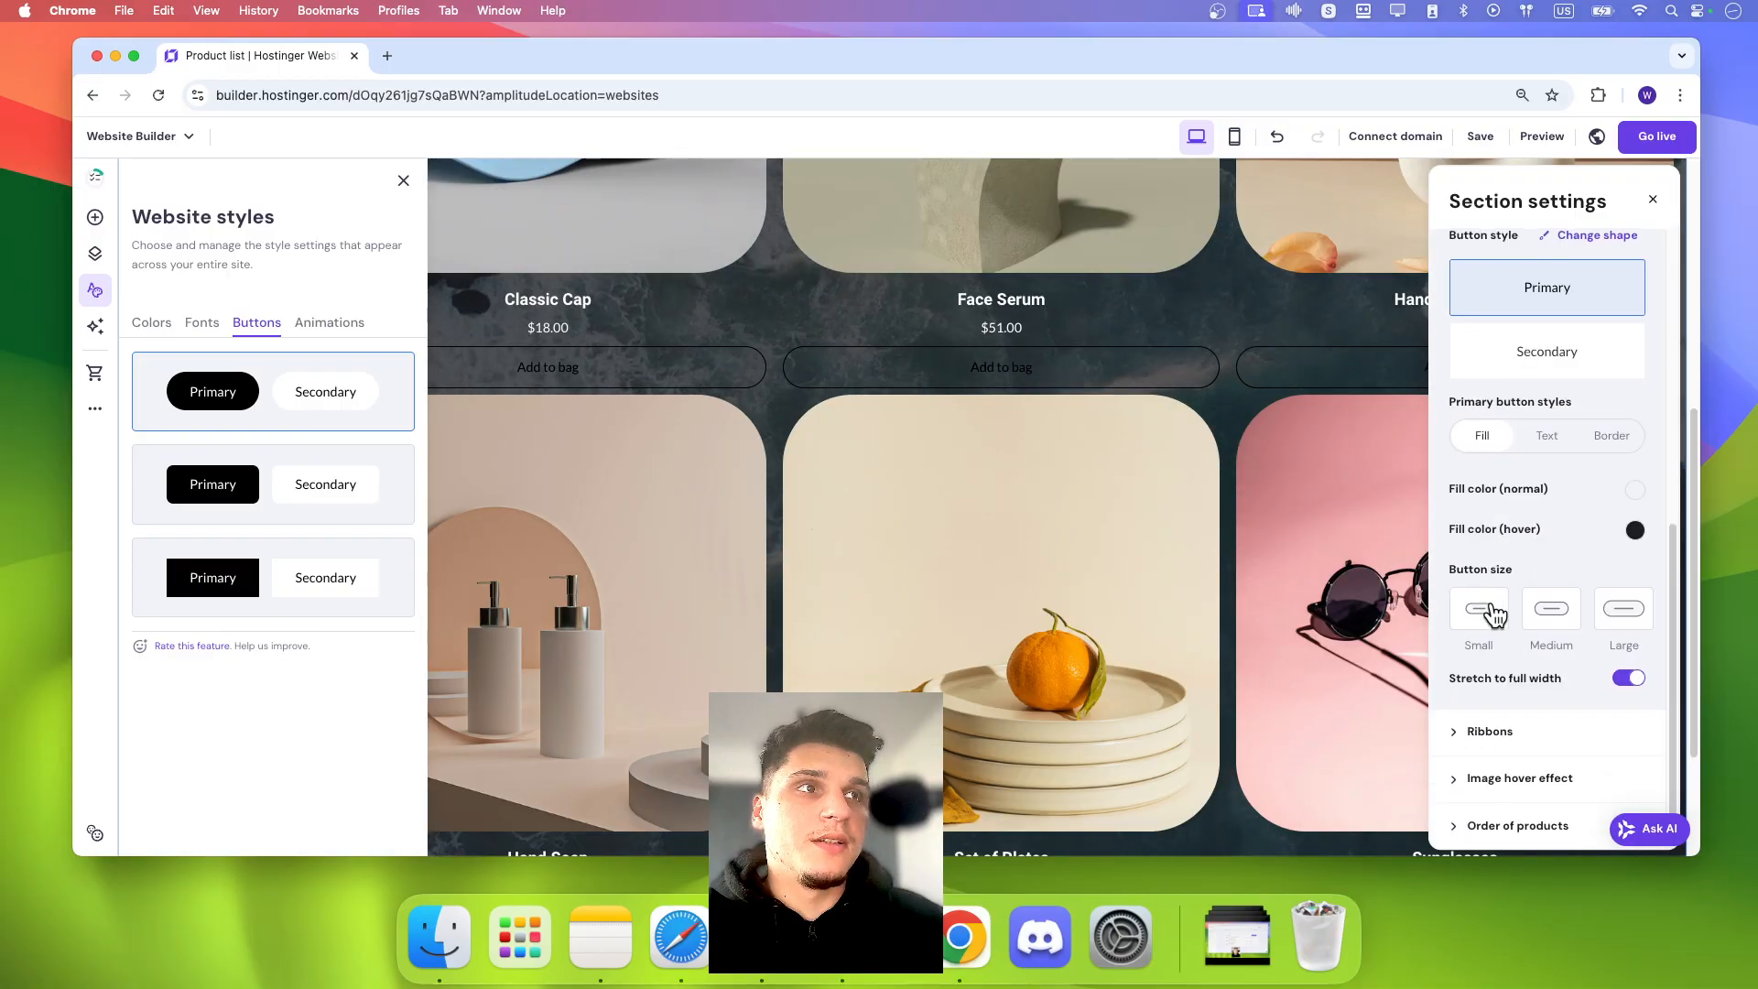
pyautogui.click(1634, 529)
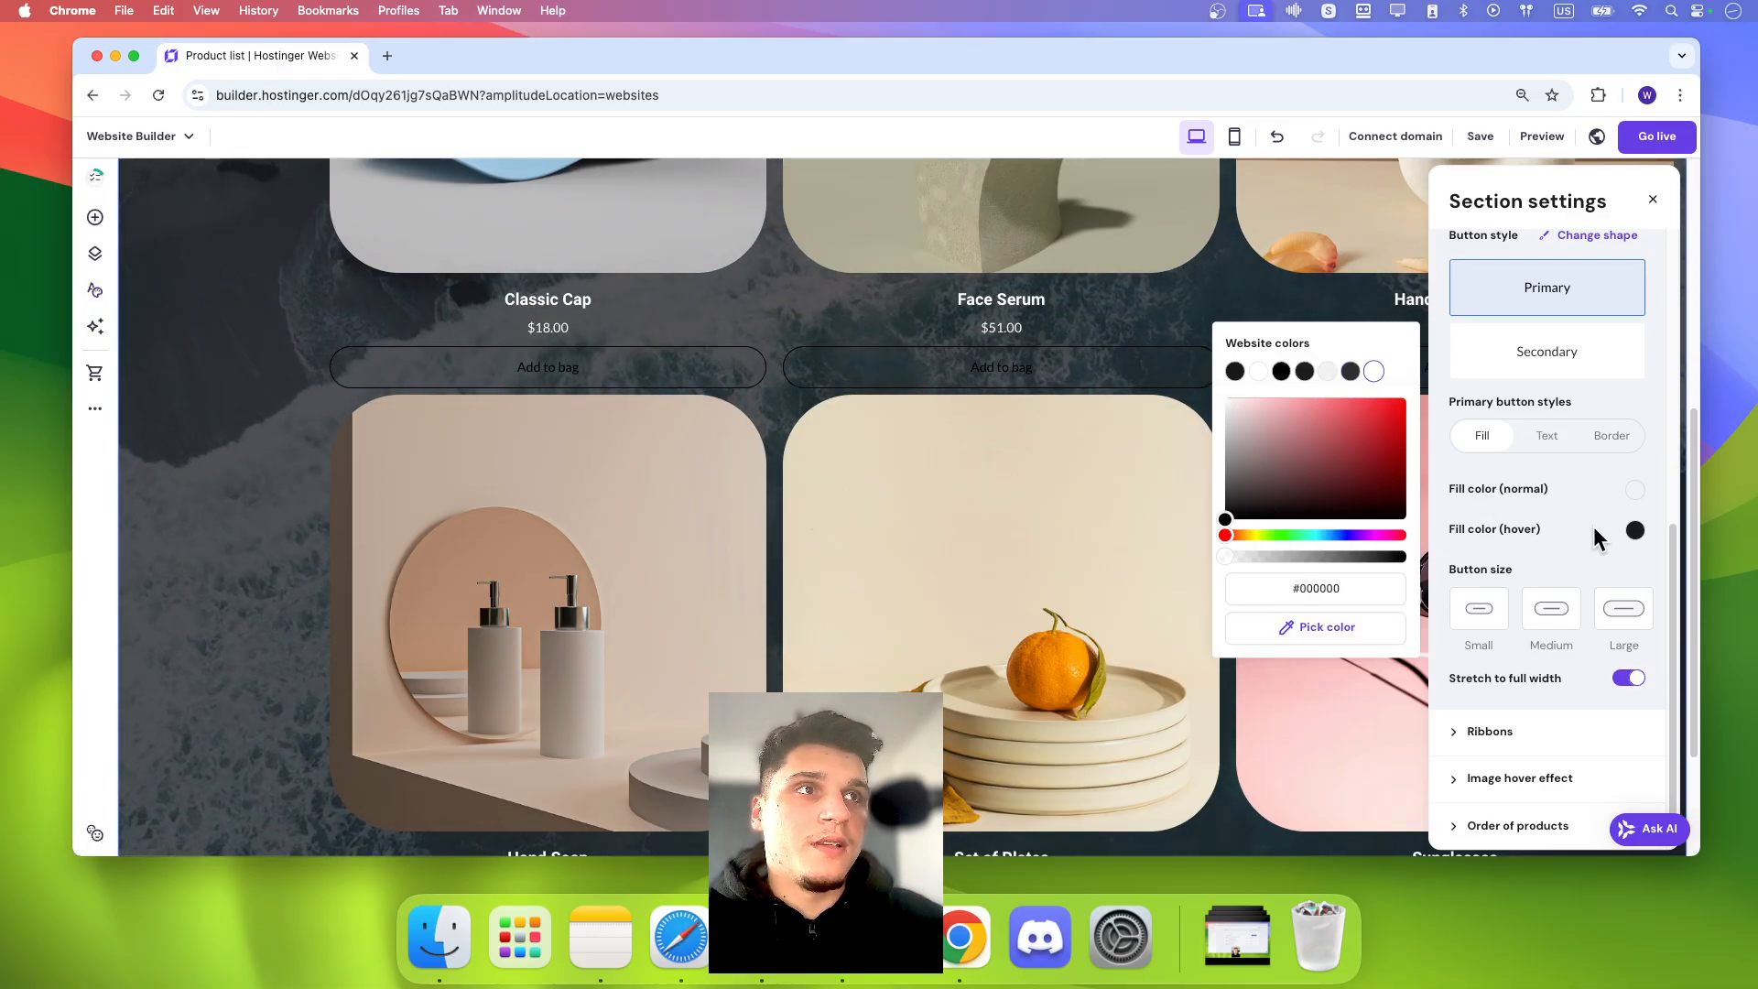
pyautogui.click(1626, 531)
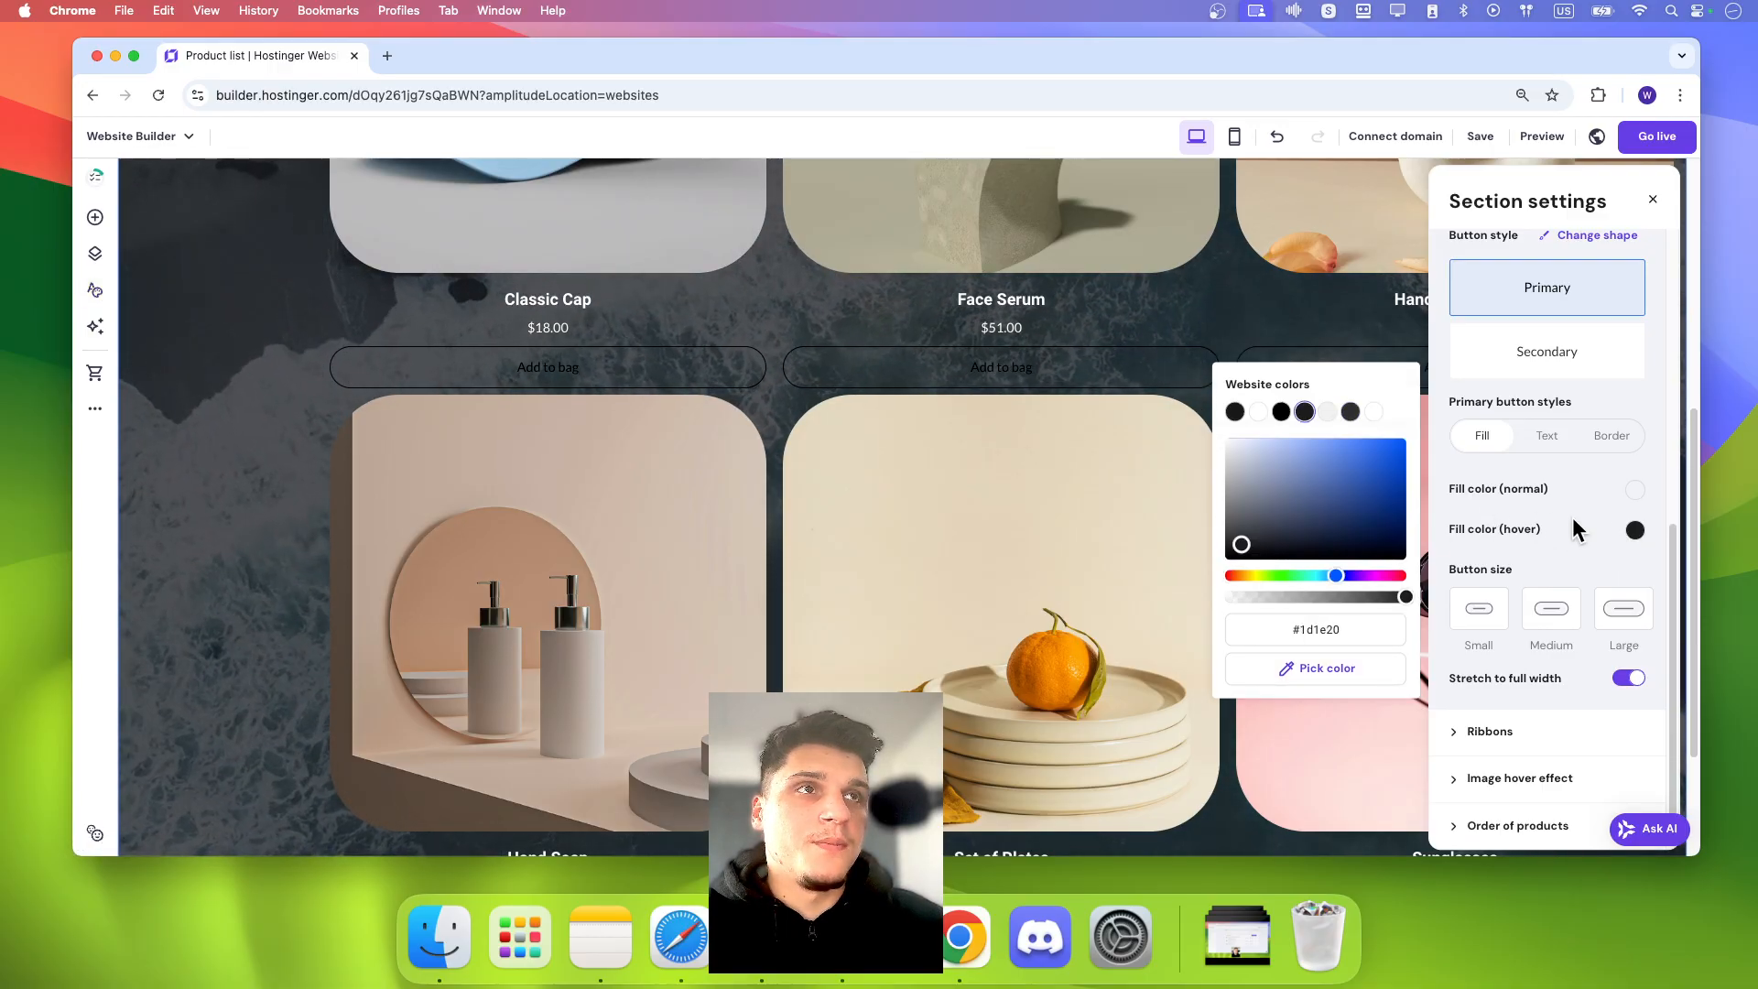
pyautogui.moveTo(1331, 467); pyautogui.dragTo(1408, 435)
pyautogui.moveTo(1254, 449); pyautogui.dragTo(1153, 570)
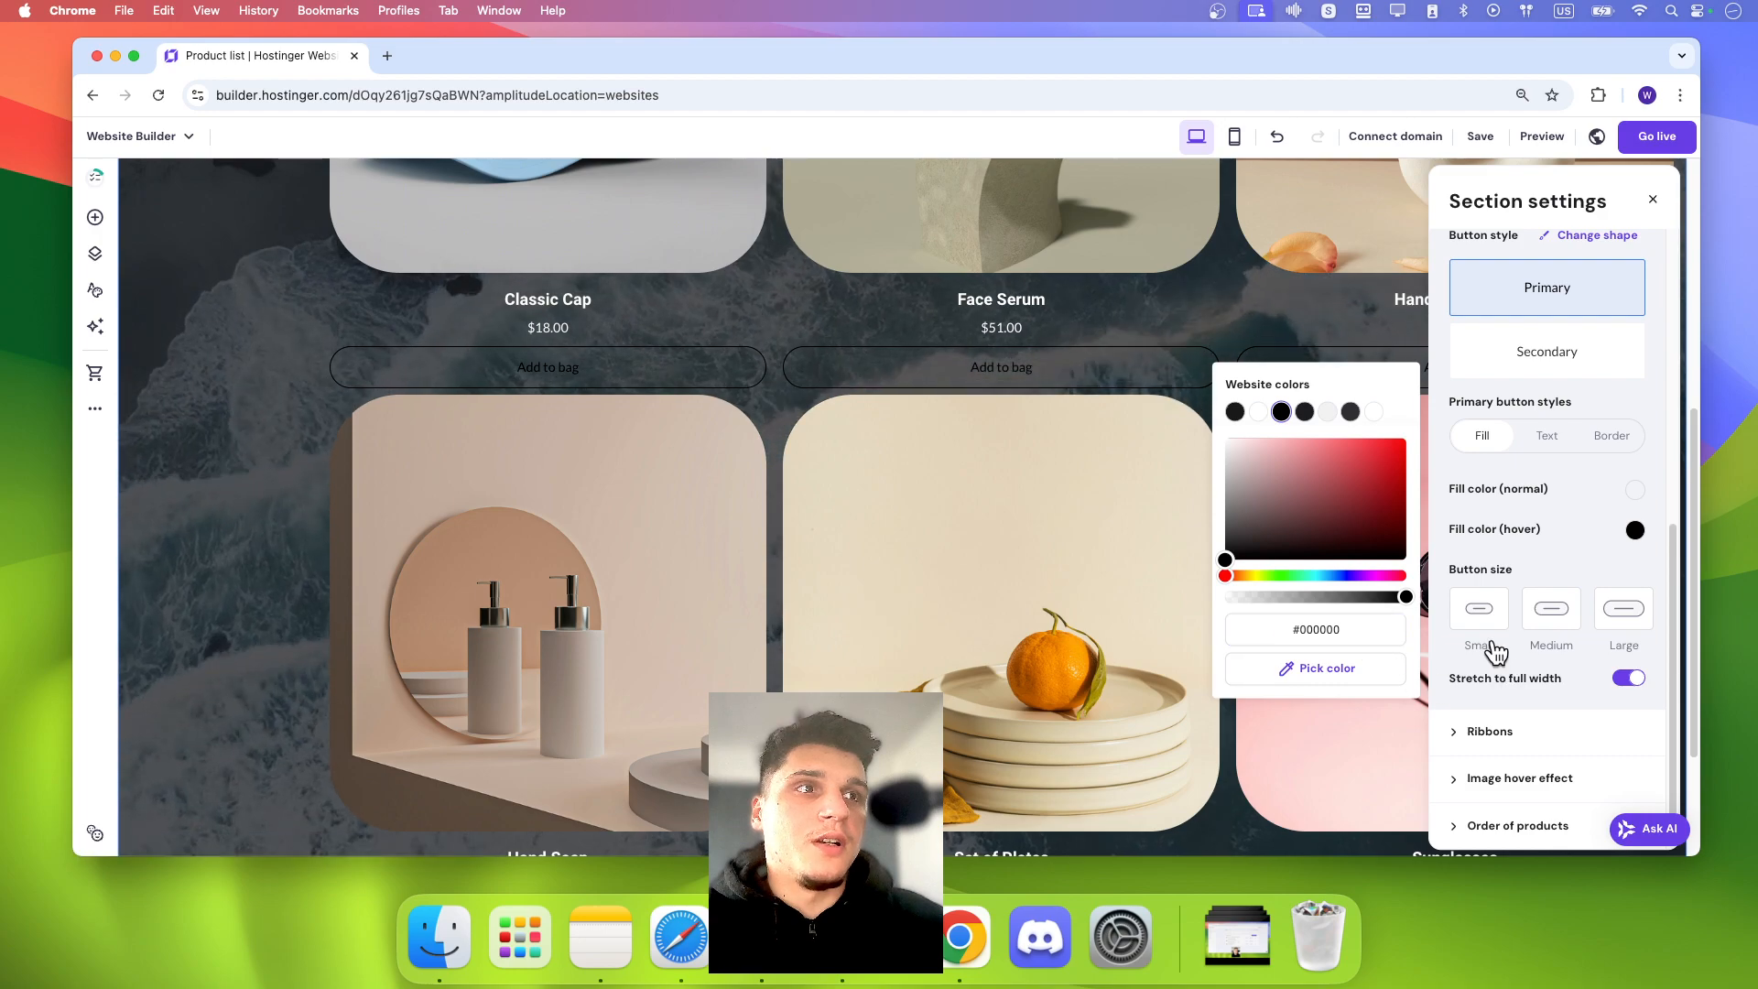
# Step: Try the Small and Medium sizes for the Add to bag button and set it to Large
pyautogui.click(1480, 606)
pyautogui.click(1556, 613)
pyautogui.click(1636, 620)
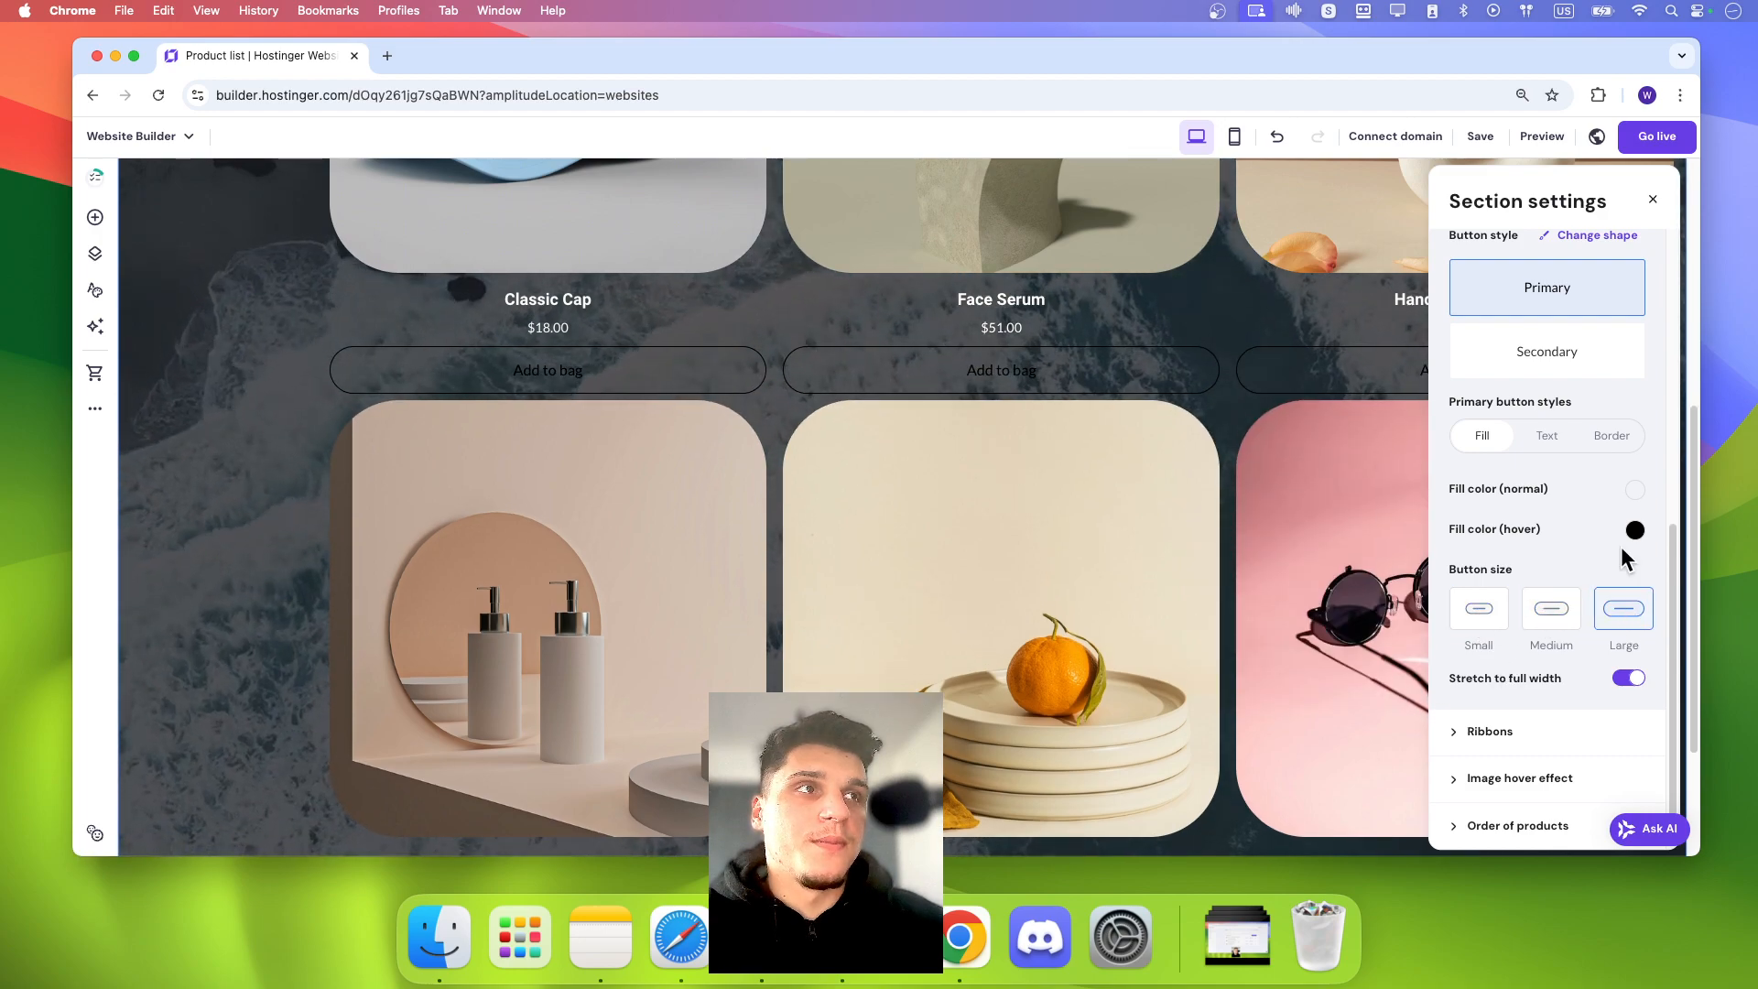
# Step: Set the Add to bag button's normal fill color by sampling the white price text under Face Serum
pyautogui.click(1637, 490)
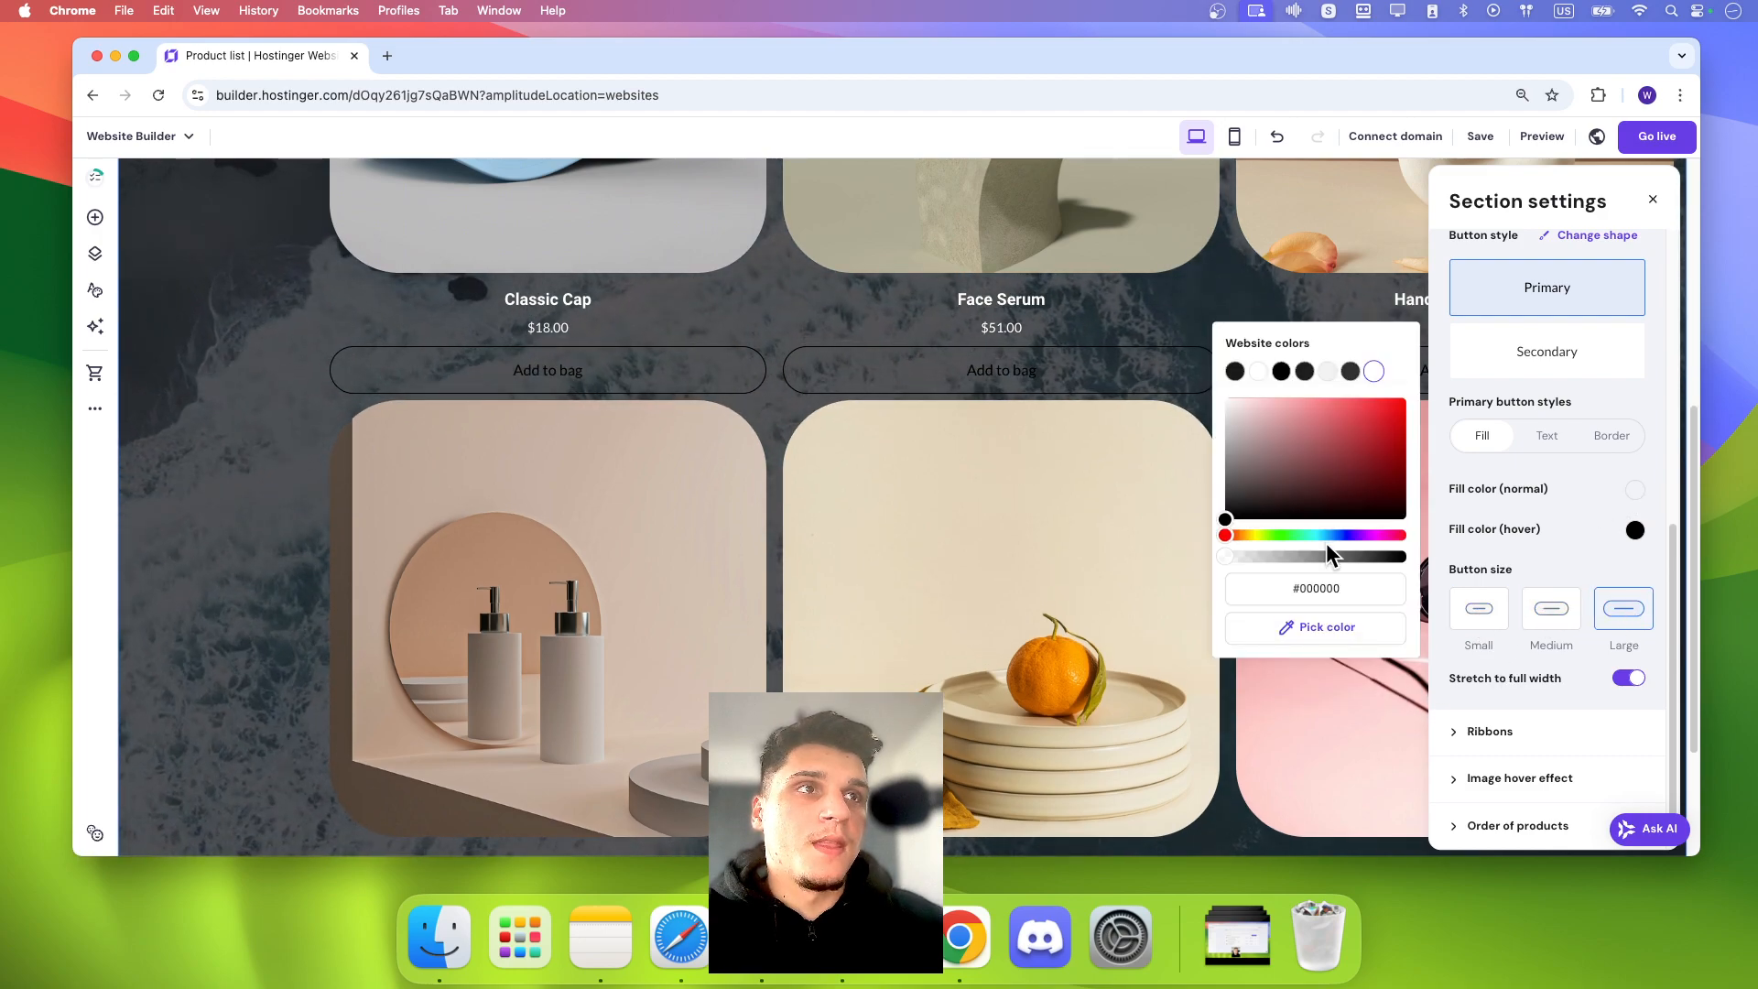
pyautogui.click(1327, 632)
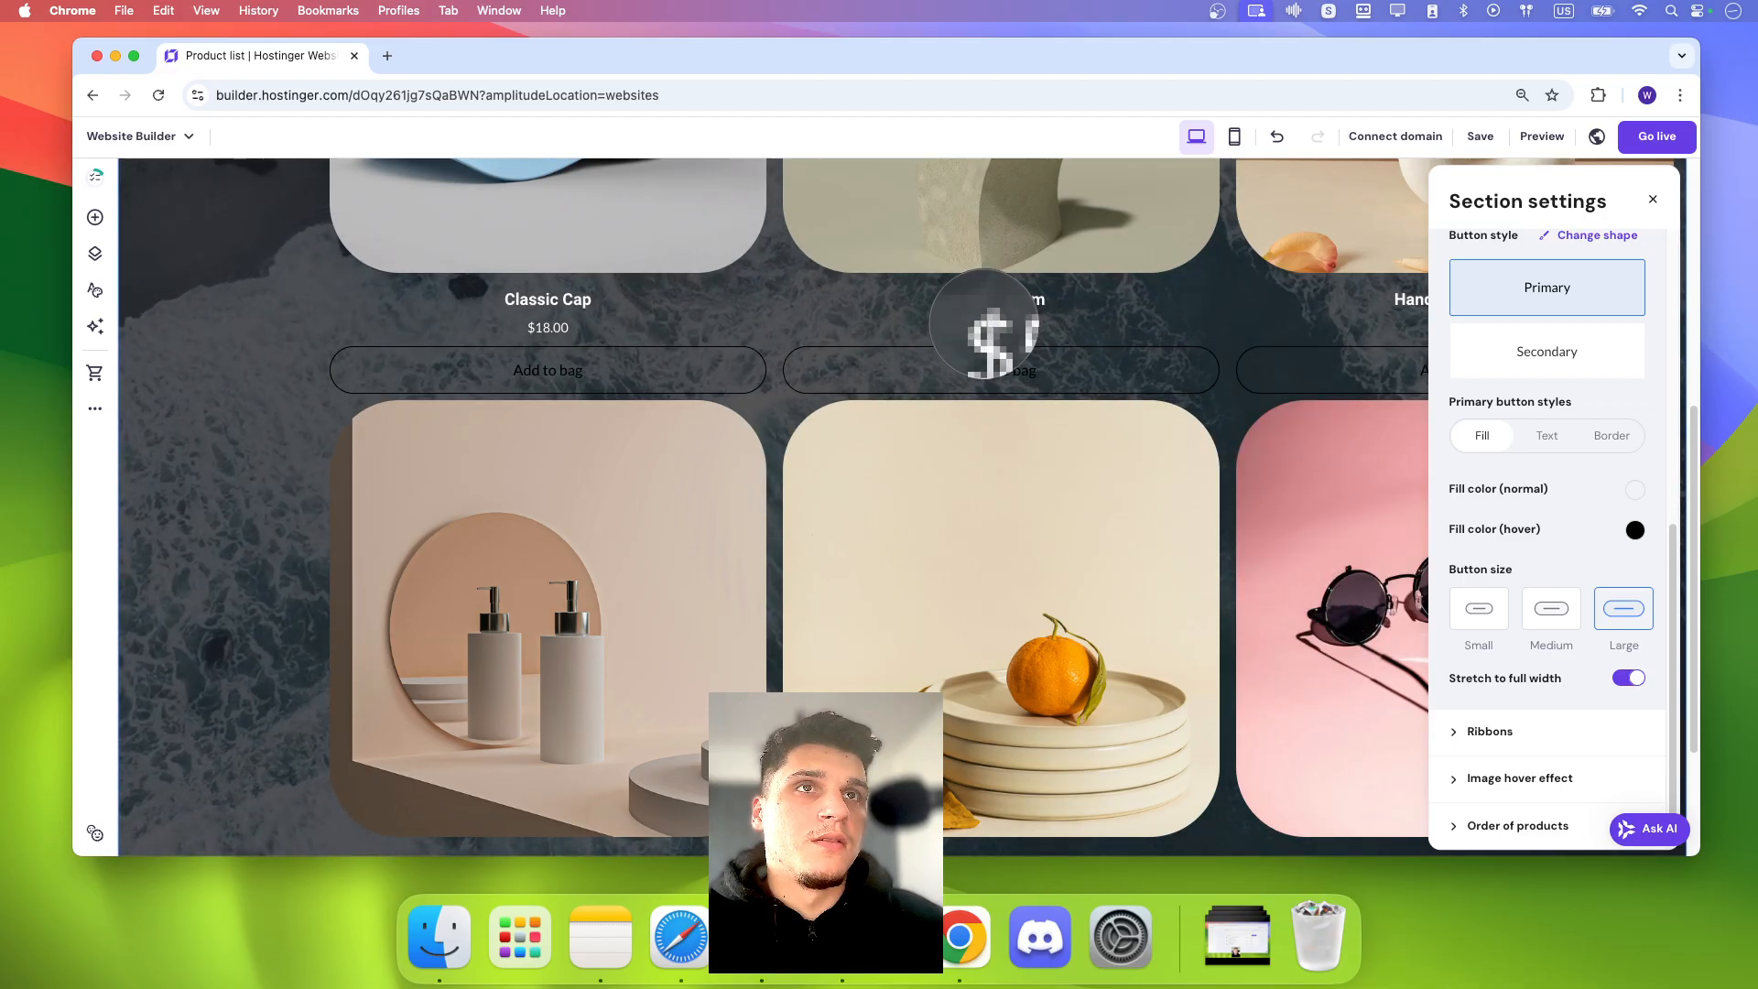
pyautogui.click(985, 326)
pyautogui.click(1530, 494)
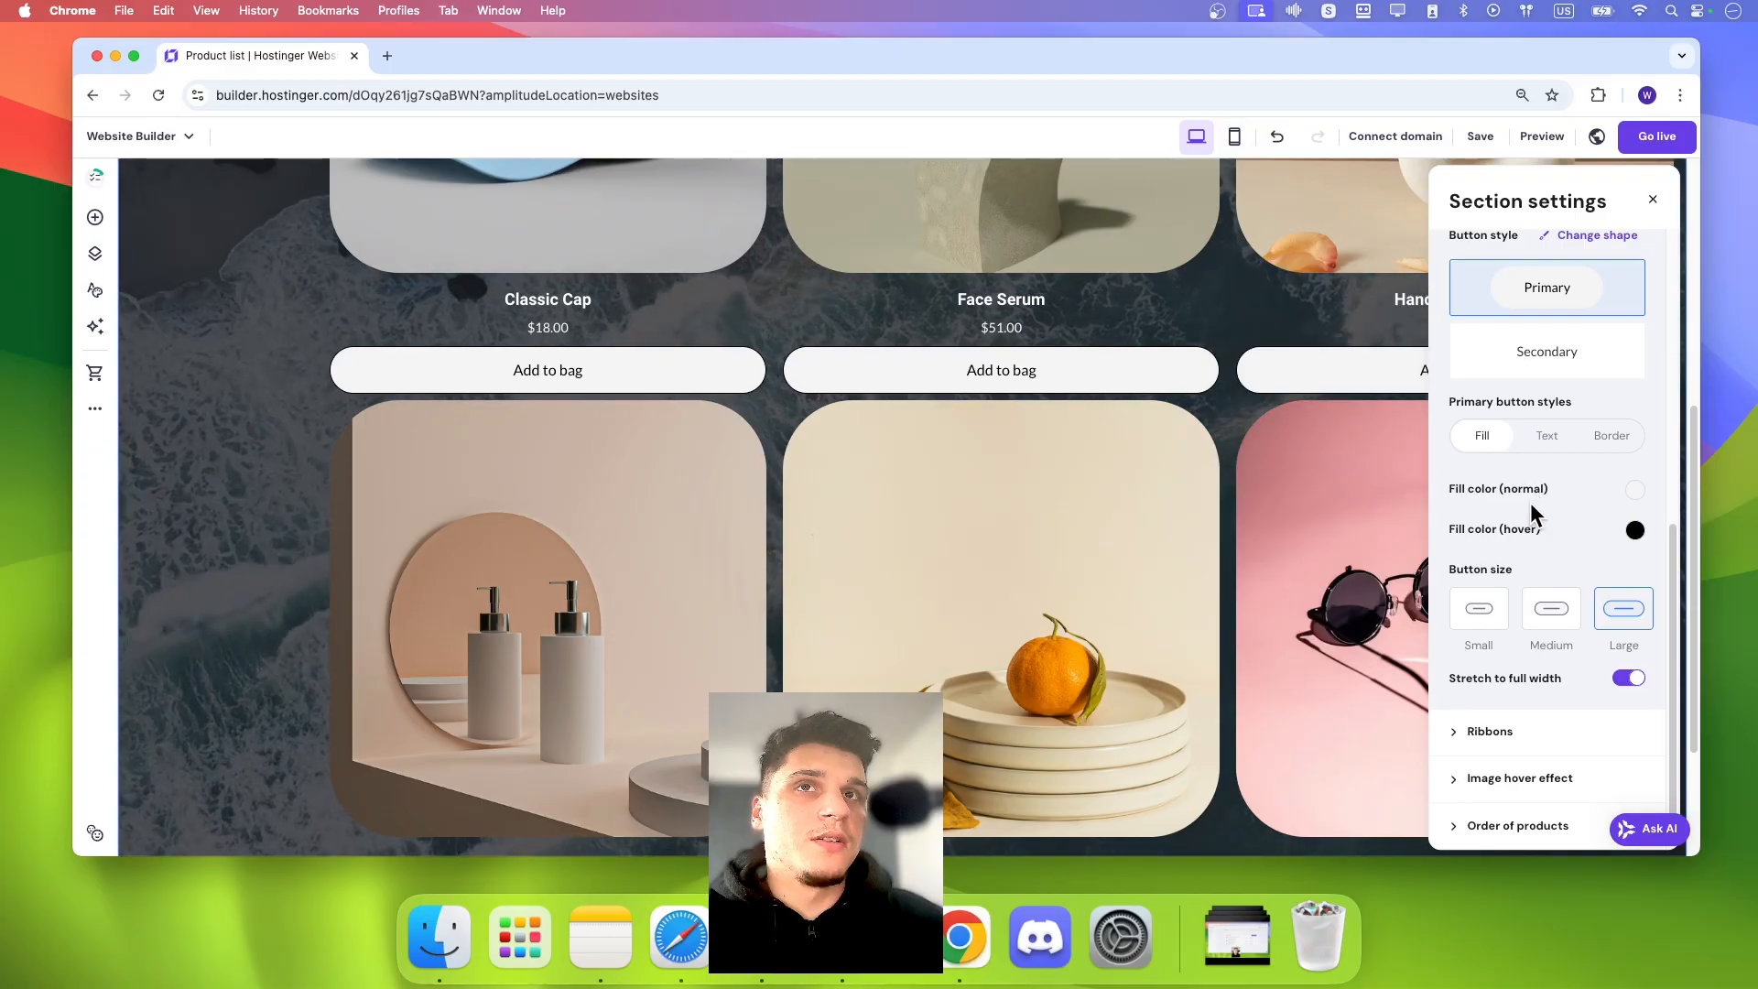
# Step: Set the product image hover effect to Zoom, check it on the products and close the section settings
pyautogui.scroll(-2, 1520, 537)
pyautogui.click(1512, 715)
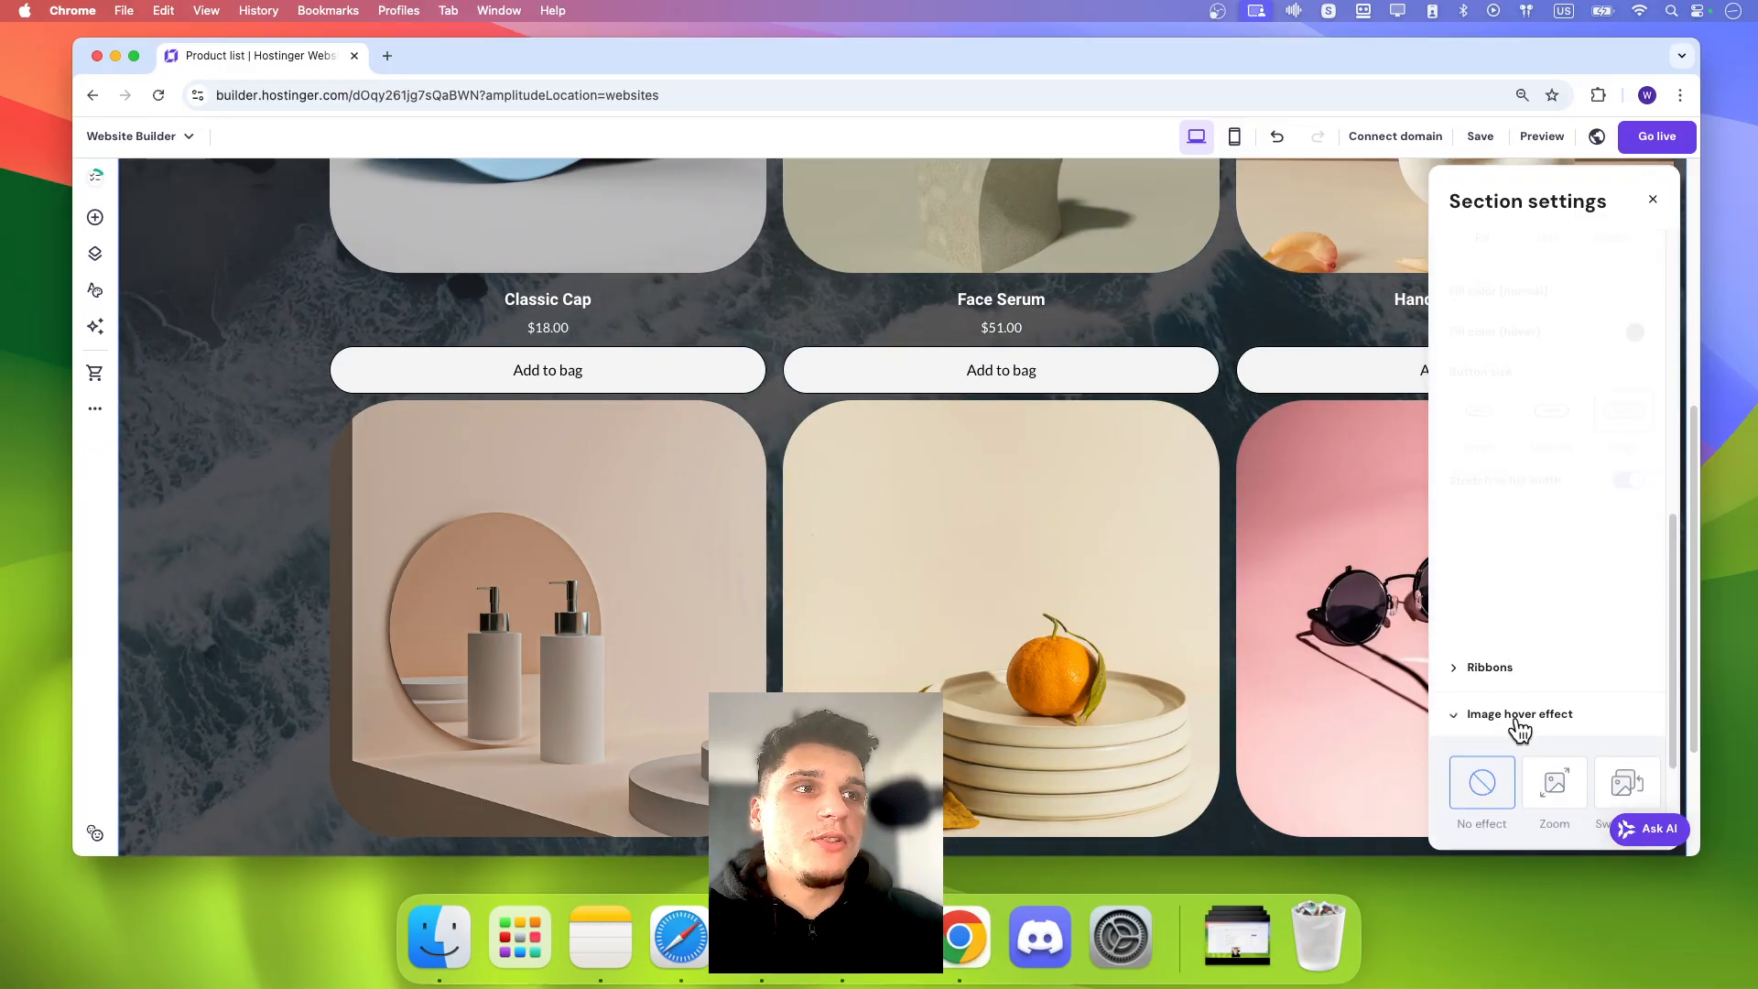
pyautogui.click(1549, 626)
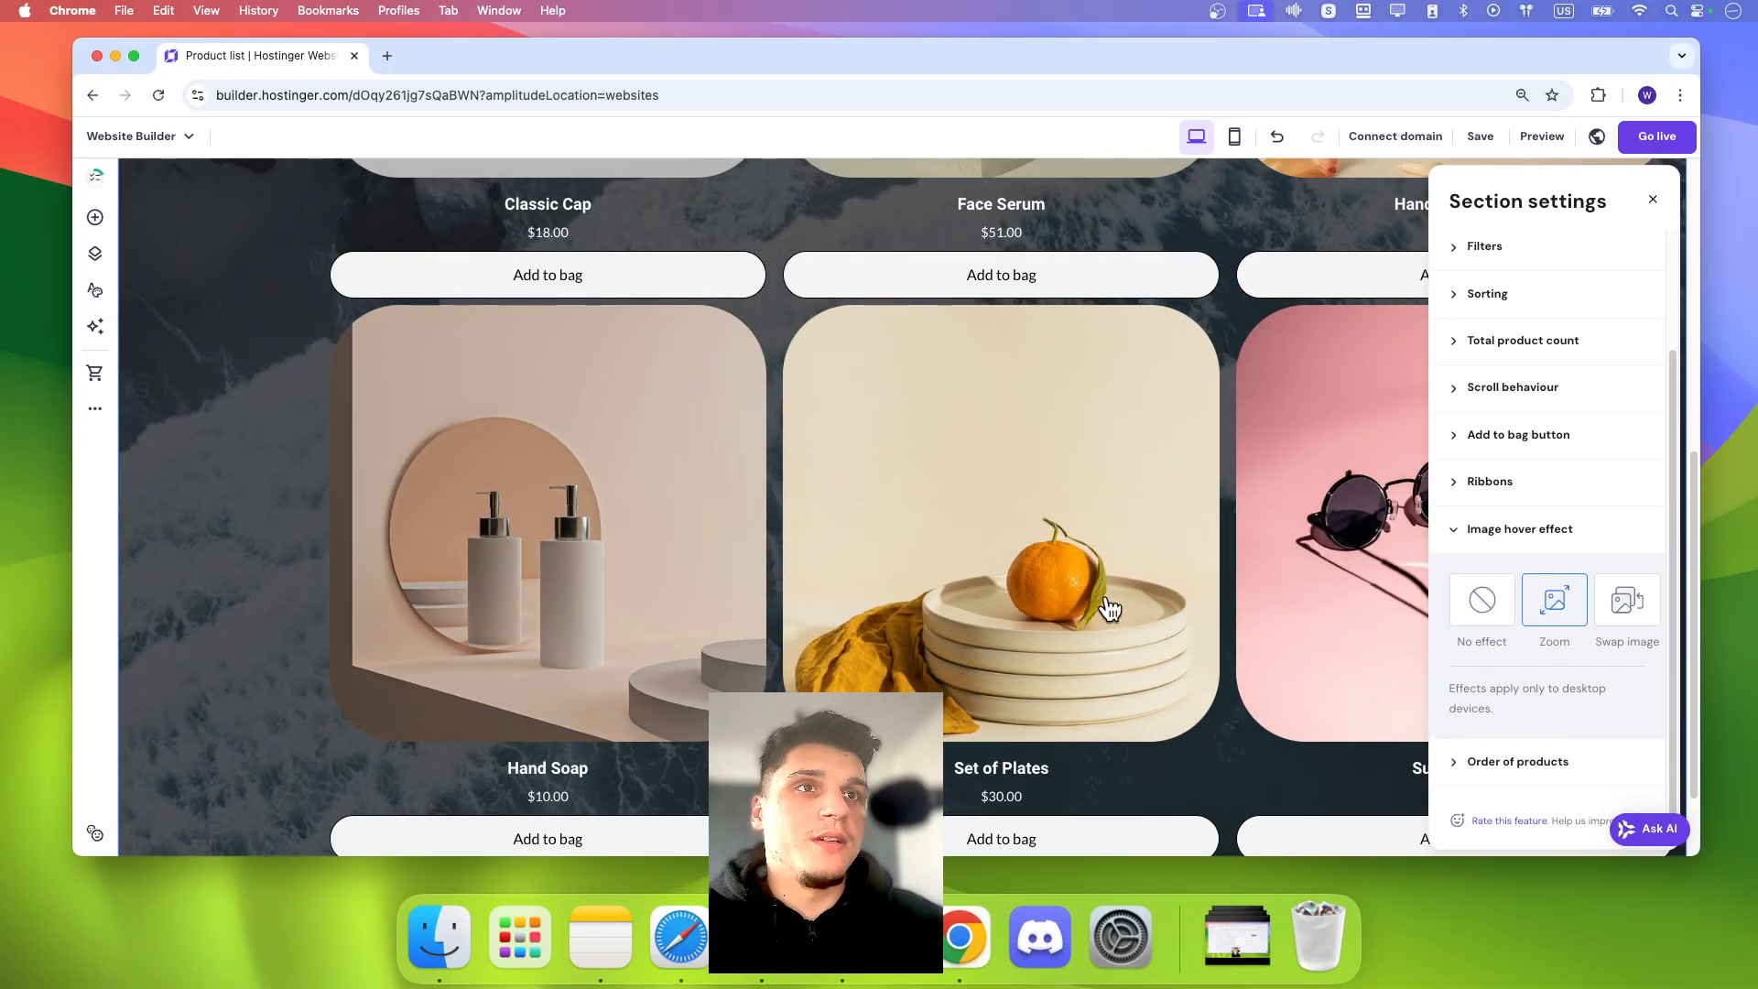
pyautogui.scroll(-2, 1167, 616)
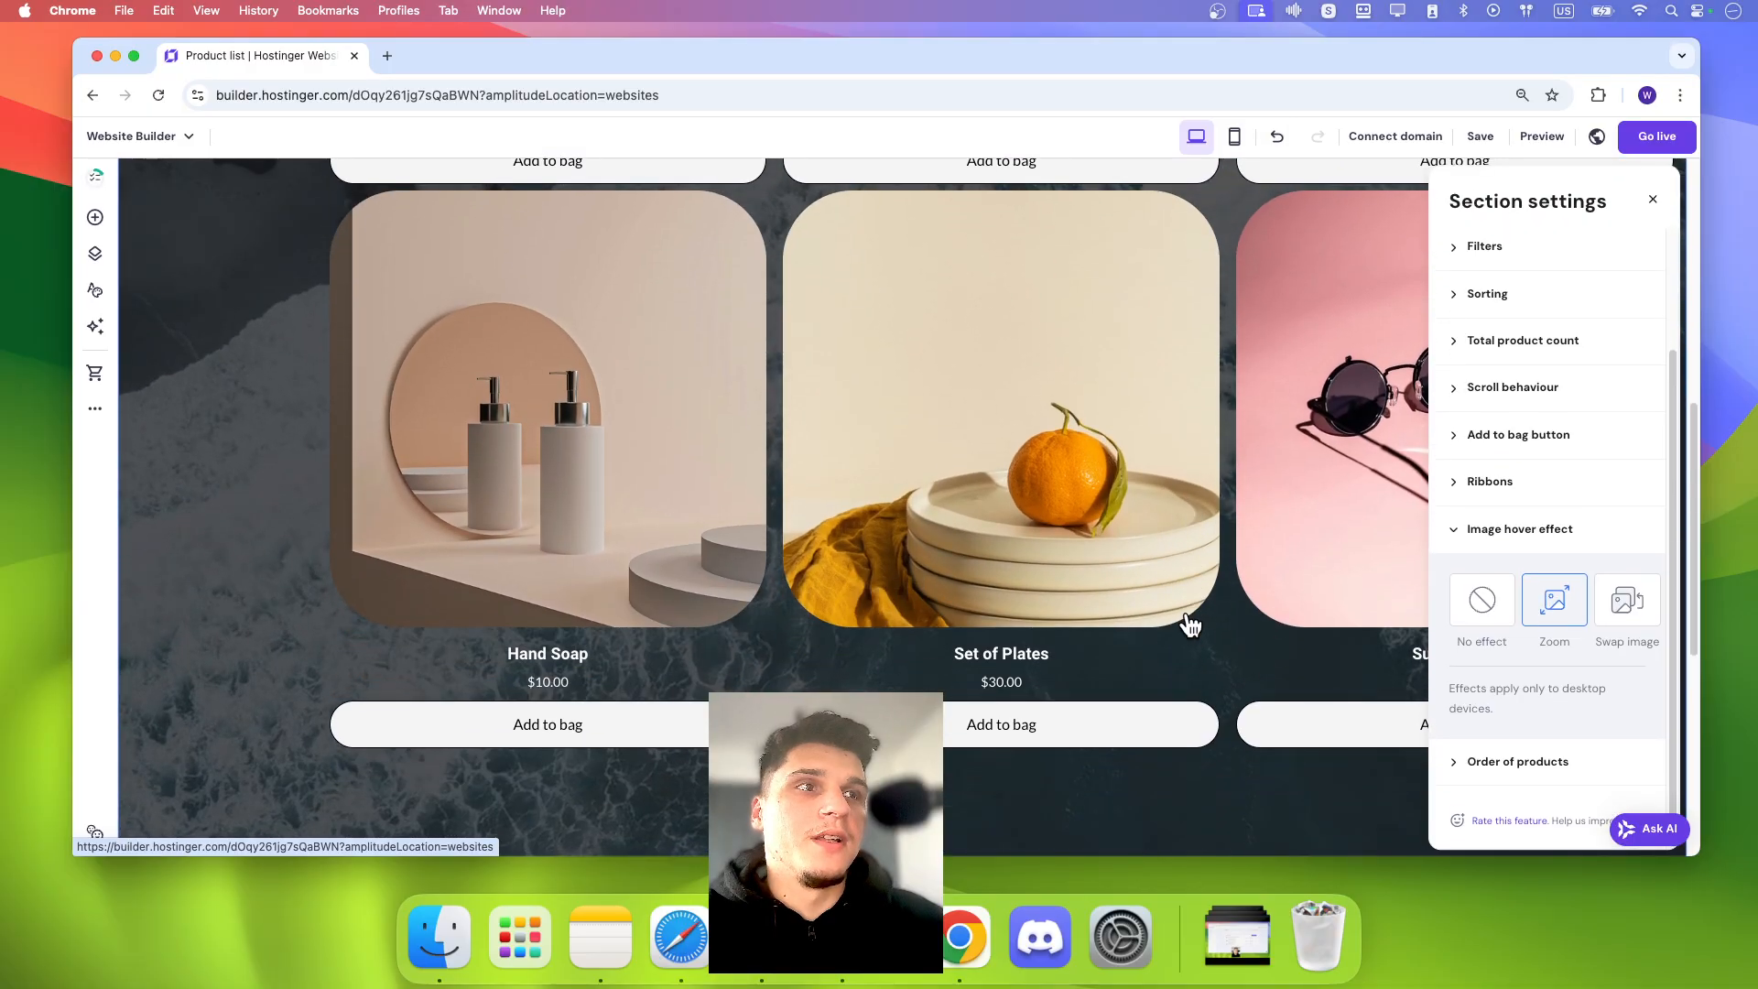
pyautogui.scroll(8, 1157, 275)
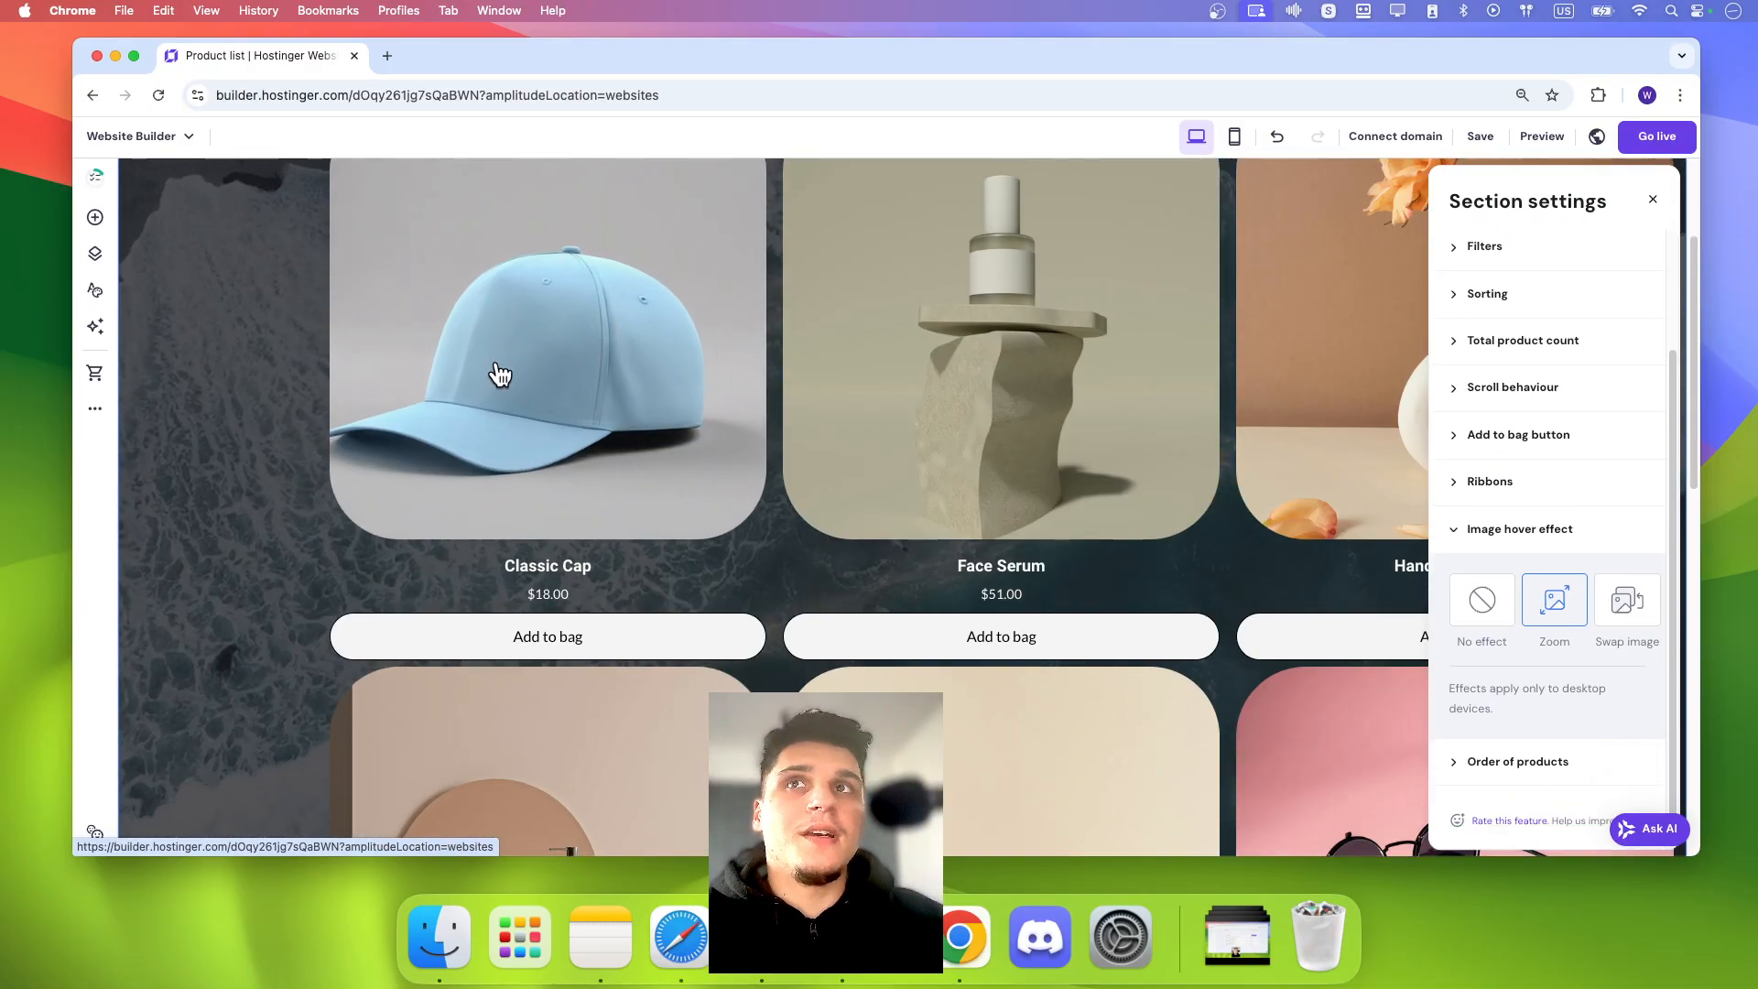
pyautogui.click(569, 328)
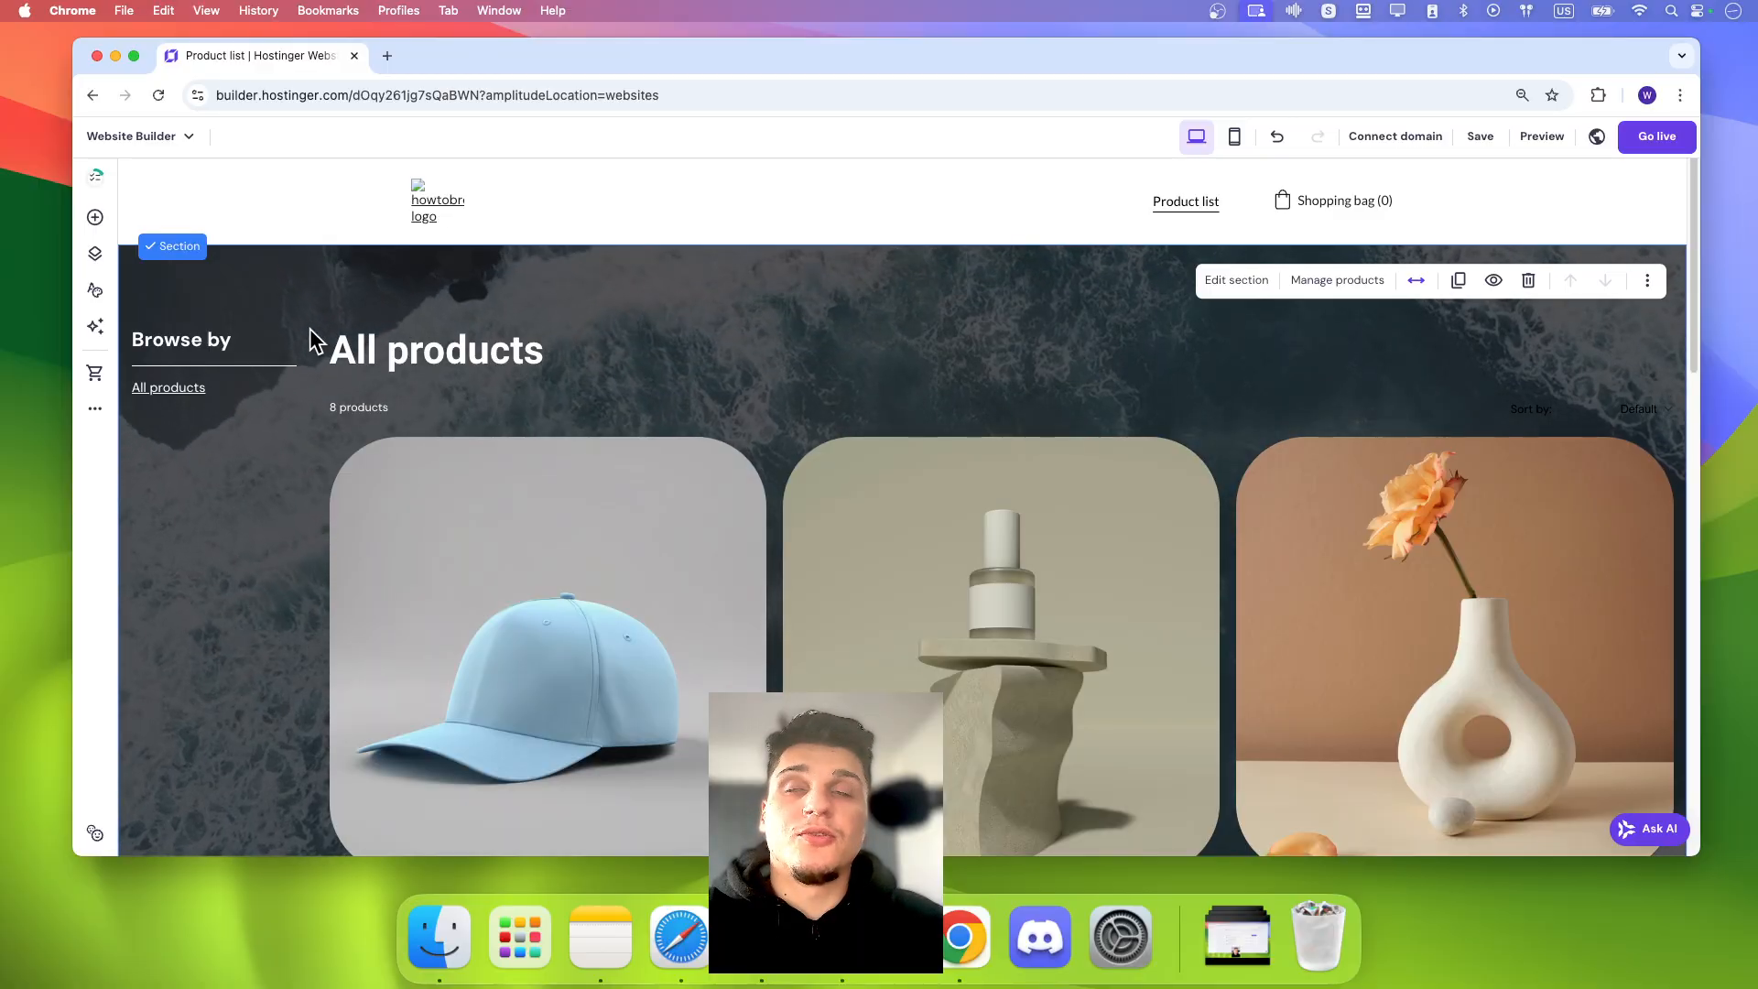
# Step: Open the online store's manager and go to its Payments page
pyautogui.click(97, 383)
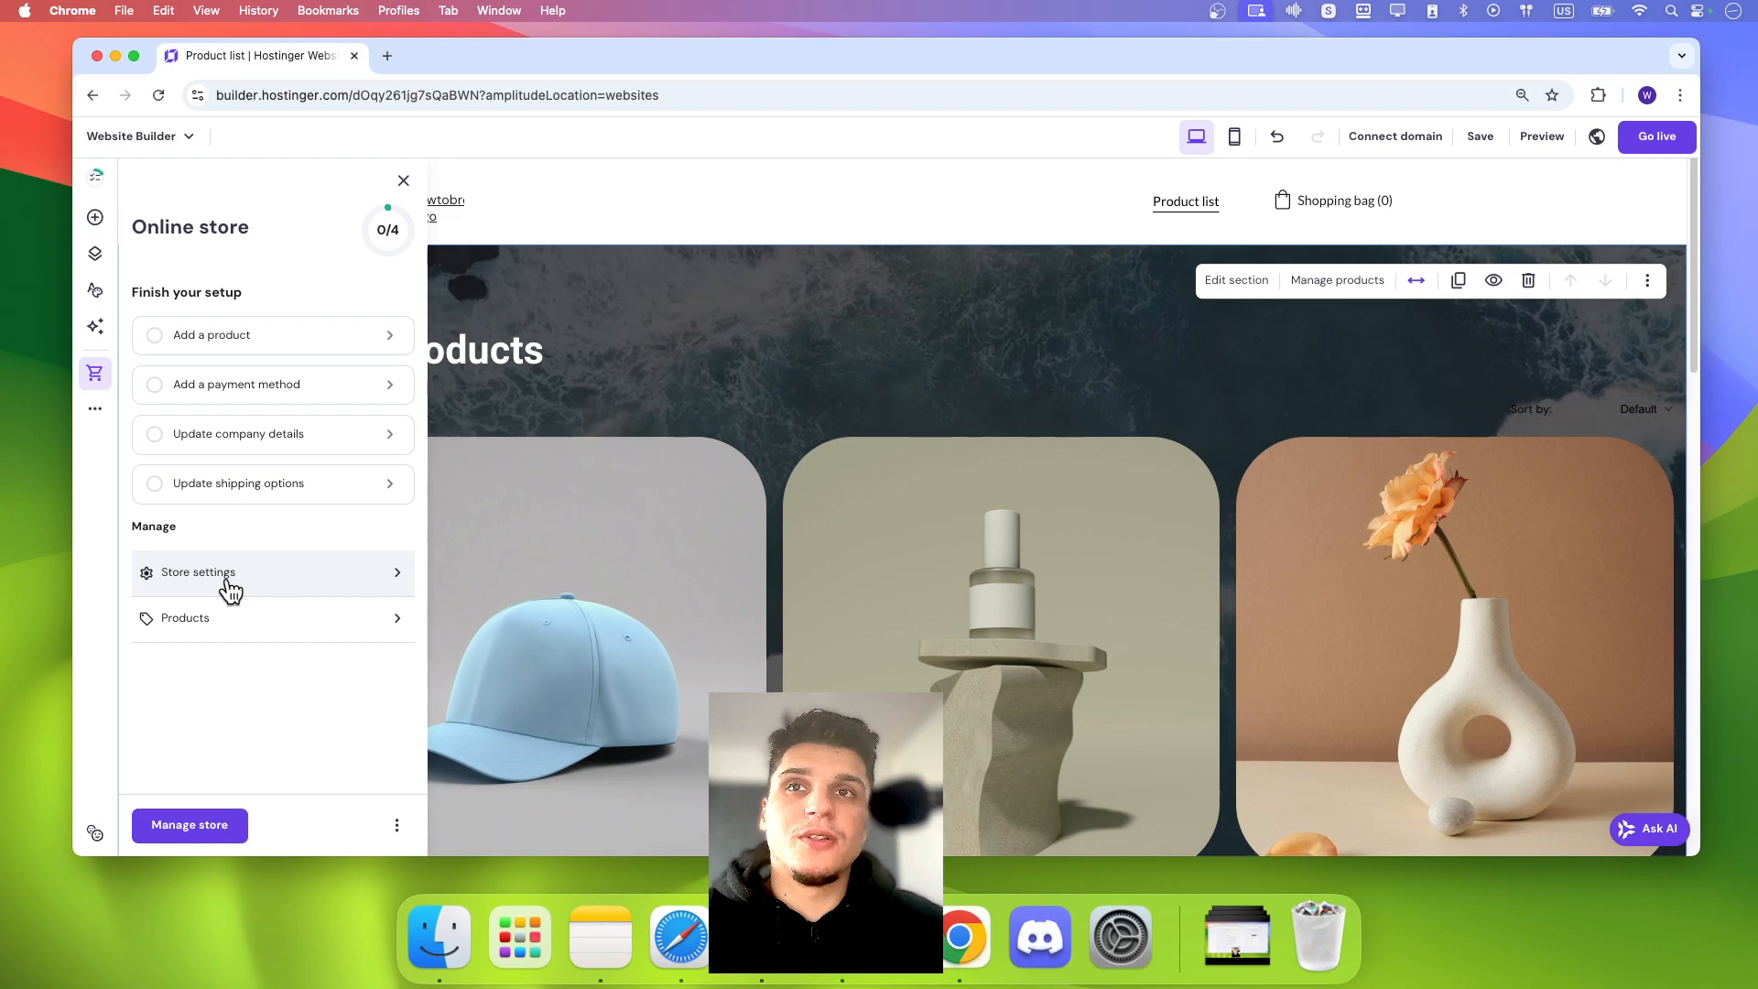
pyautogui.click(170, 824)
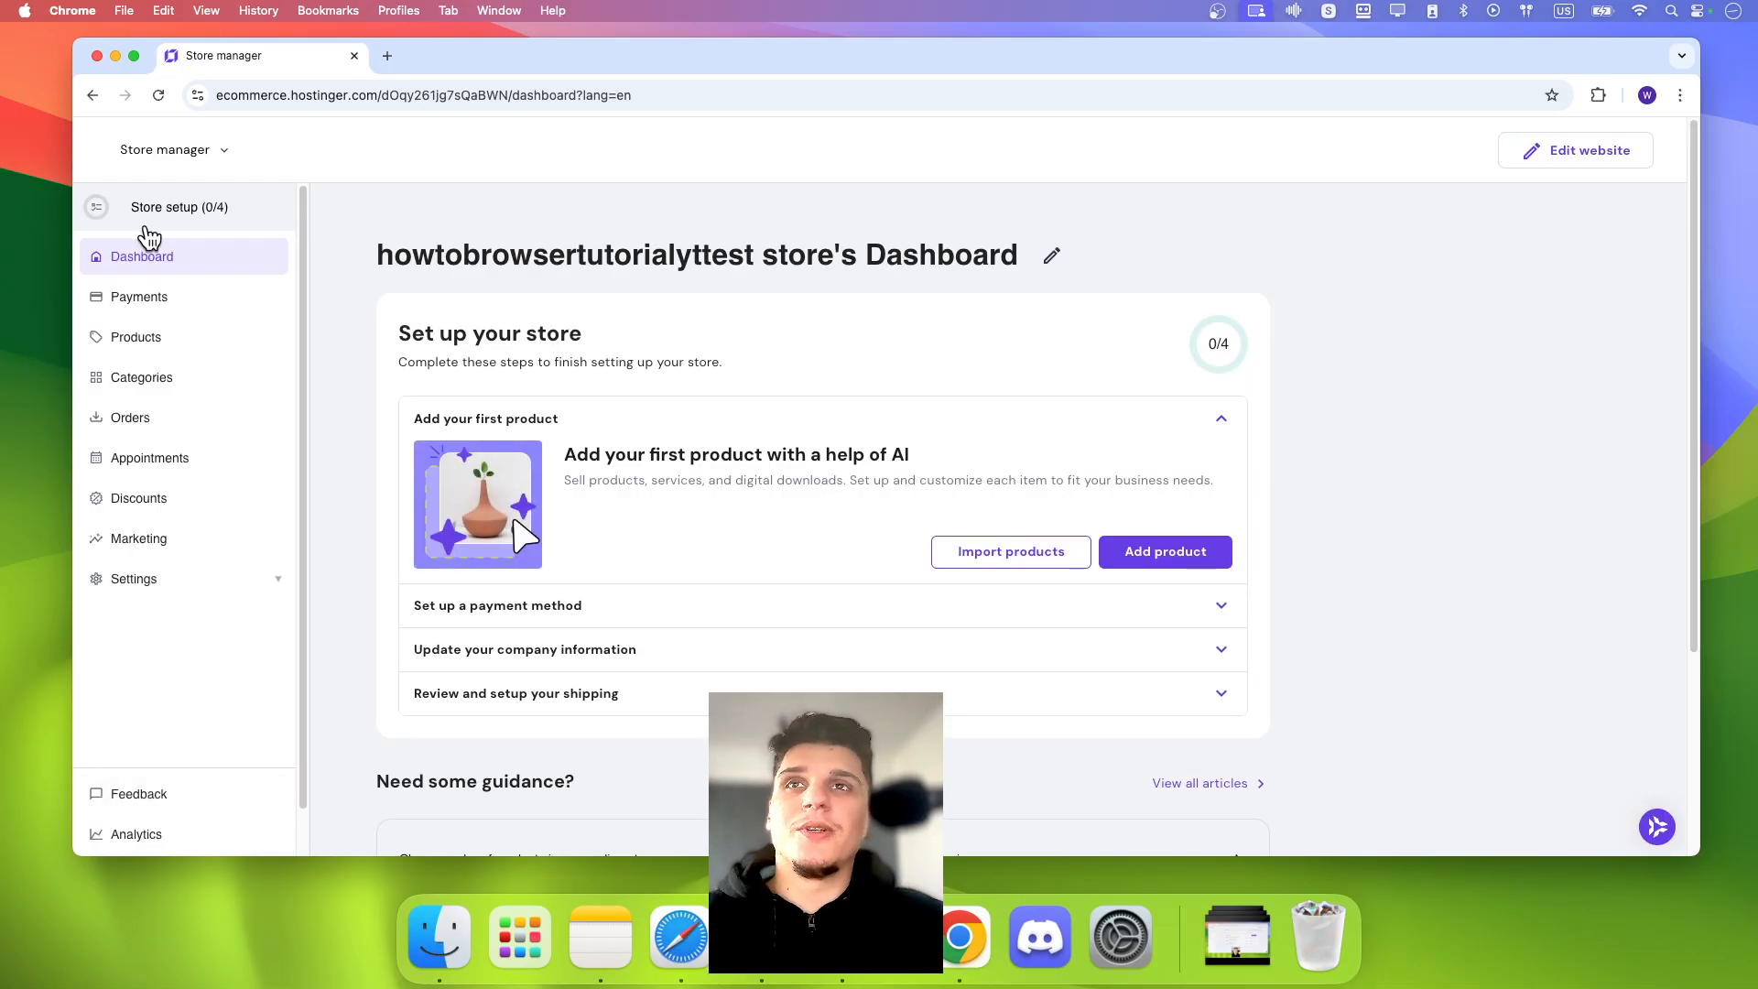
pyautogui.click(157, 293)
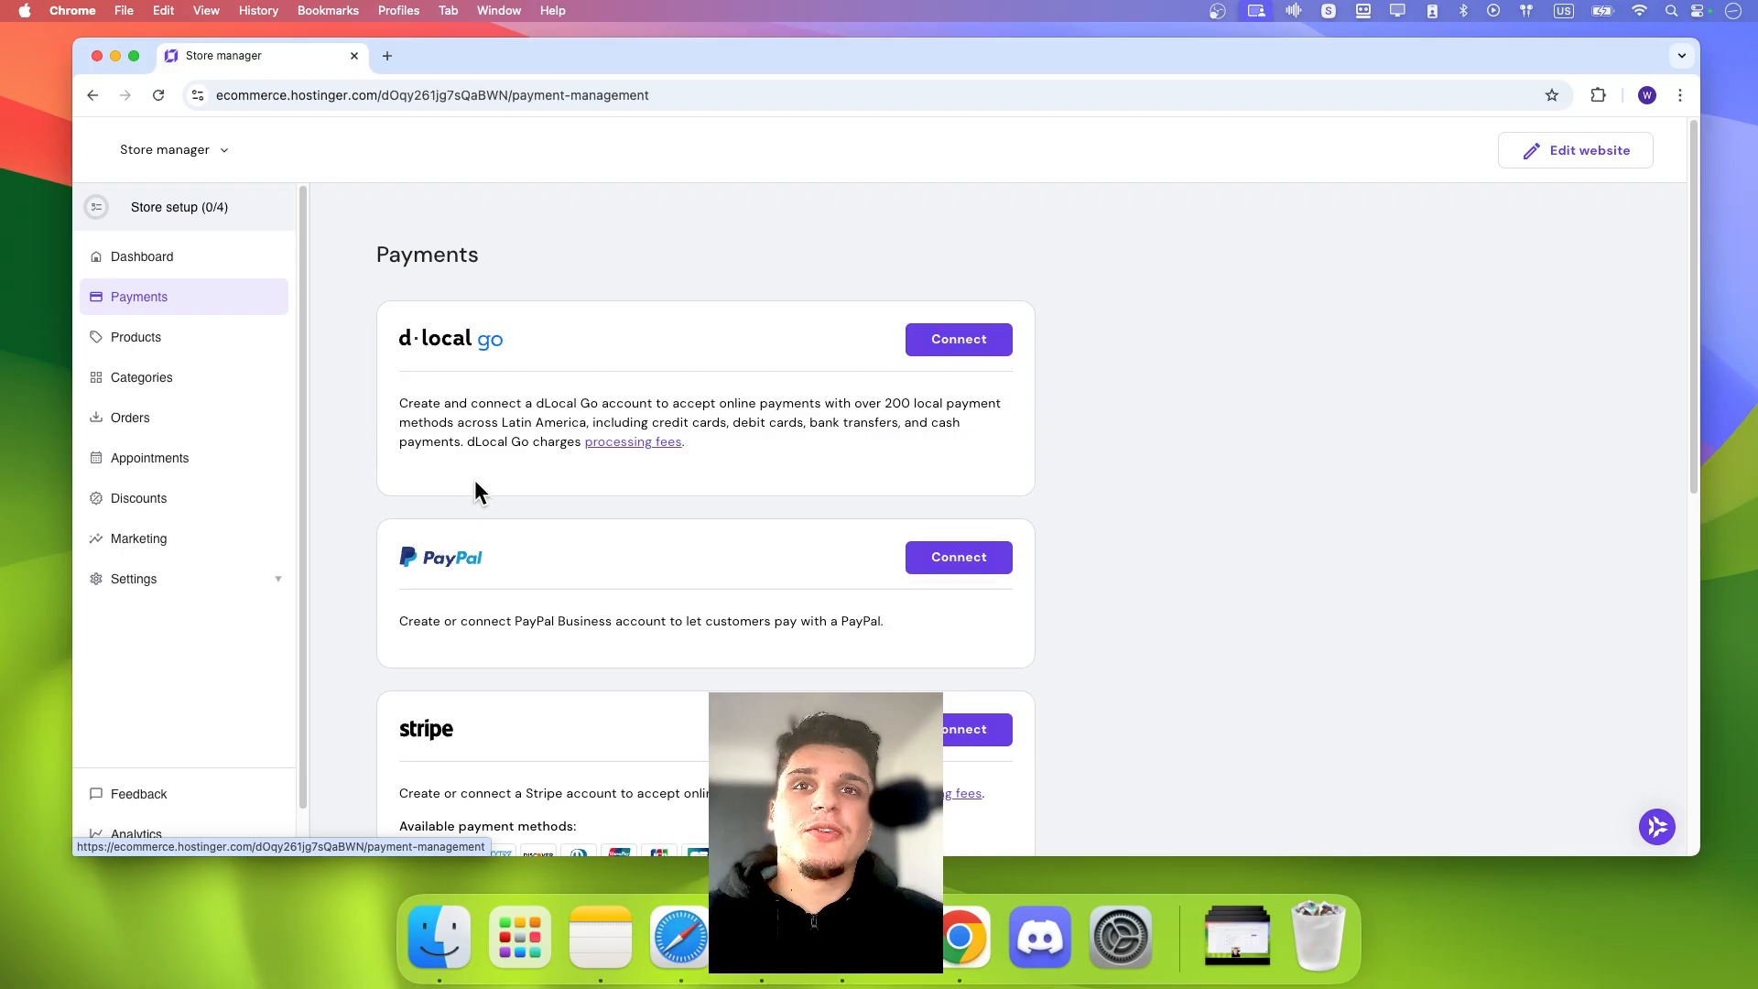
# Step: Examine the payment options offered: dLocal Go, PayPal, Stripe and manual payment
pyautogui.scroll(-4, 481, 513)
pyautogui.scroll(2, 499, 563)
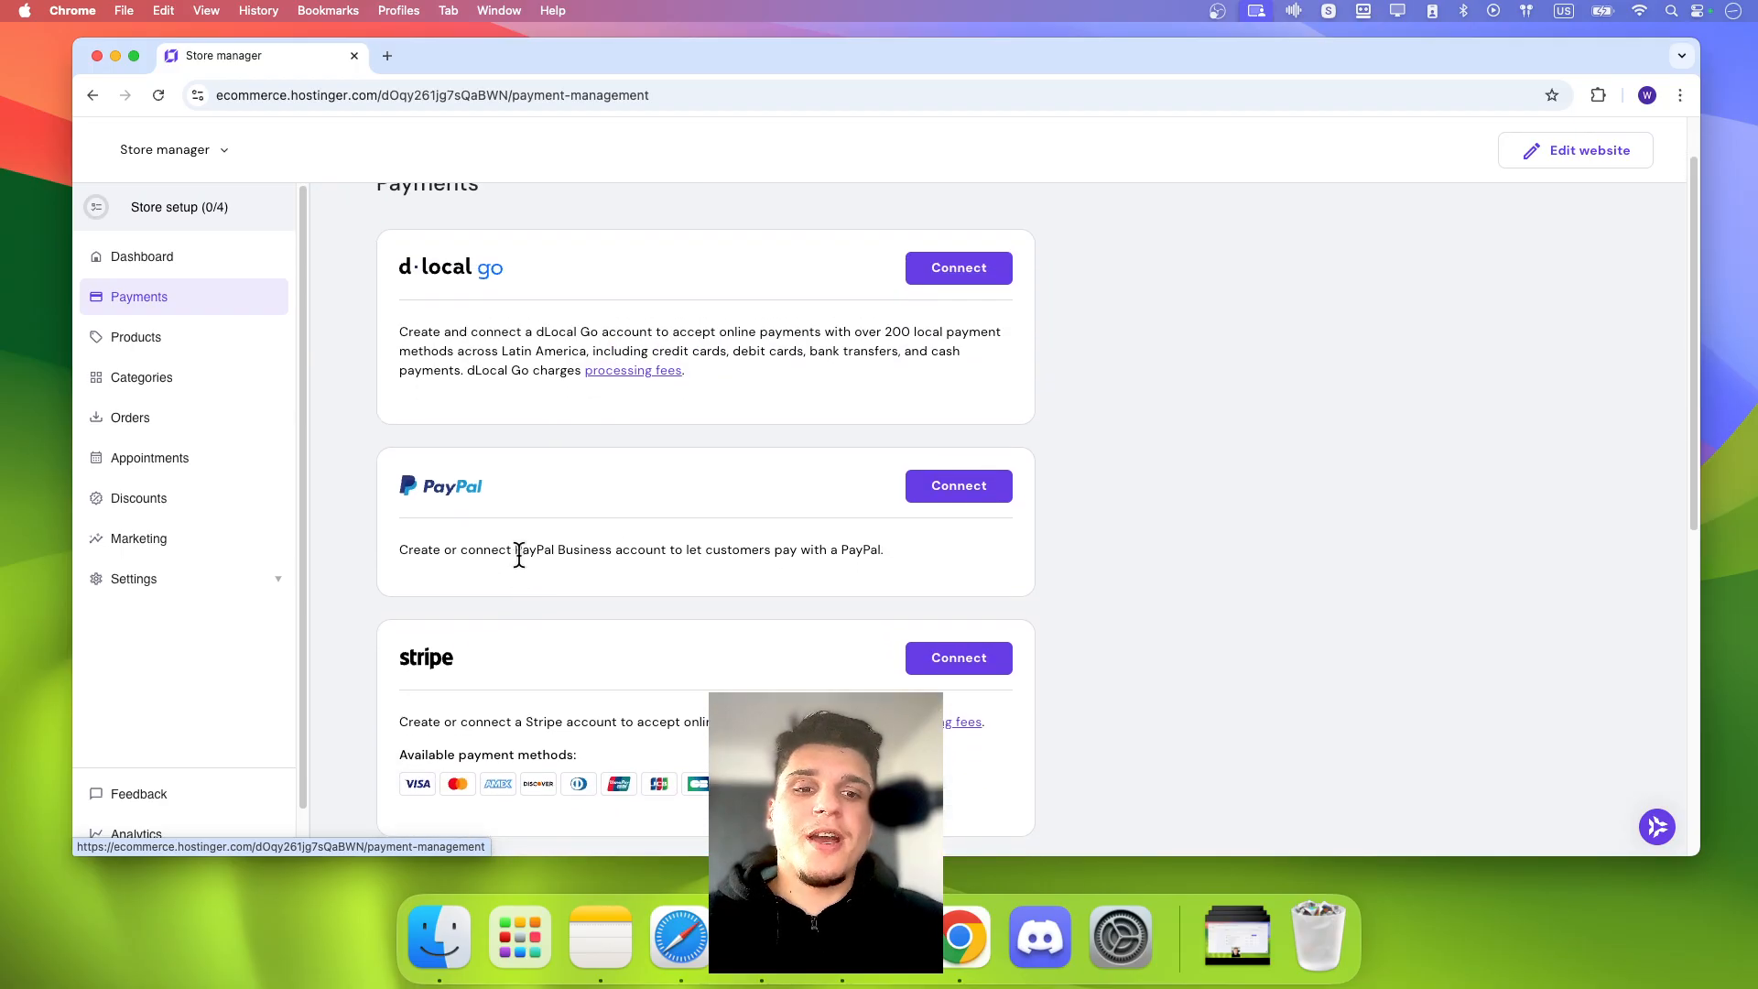
pyautogui.scroll(1, 507, 535)
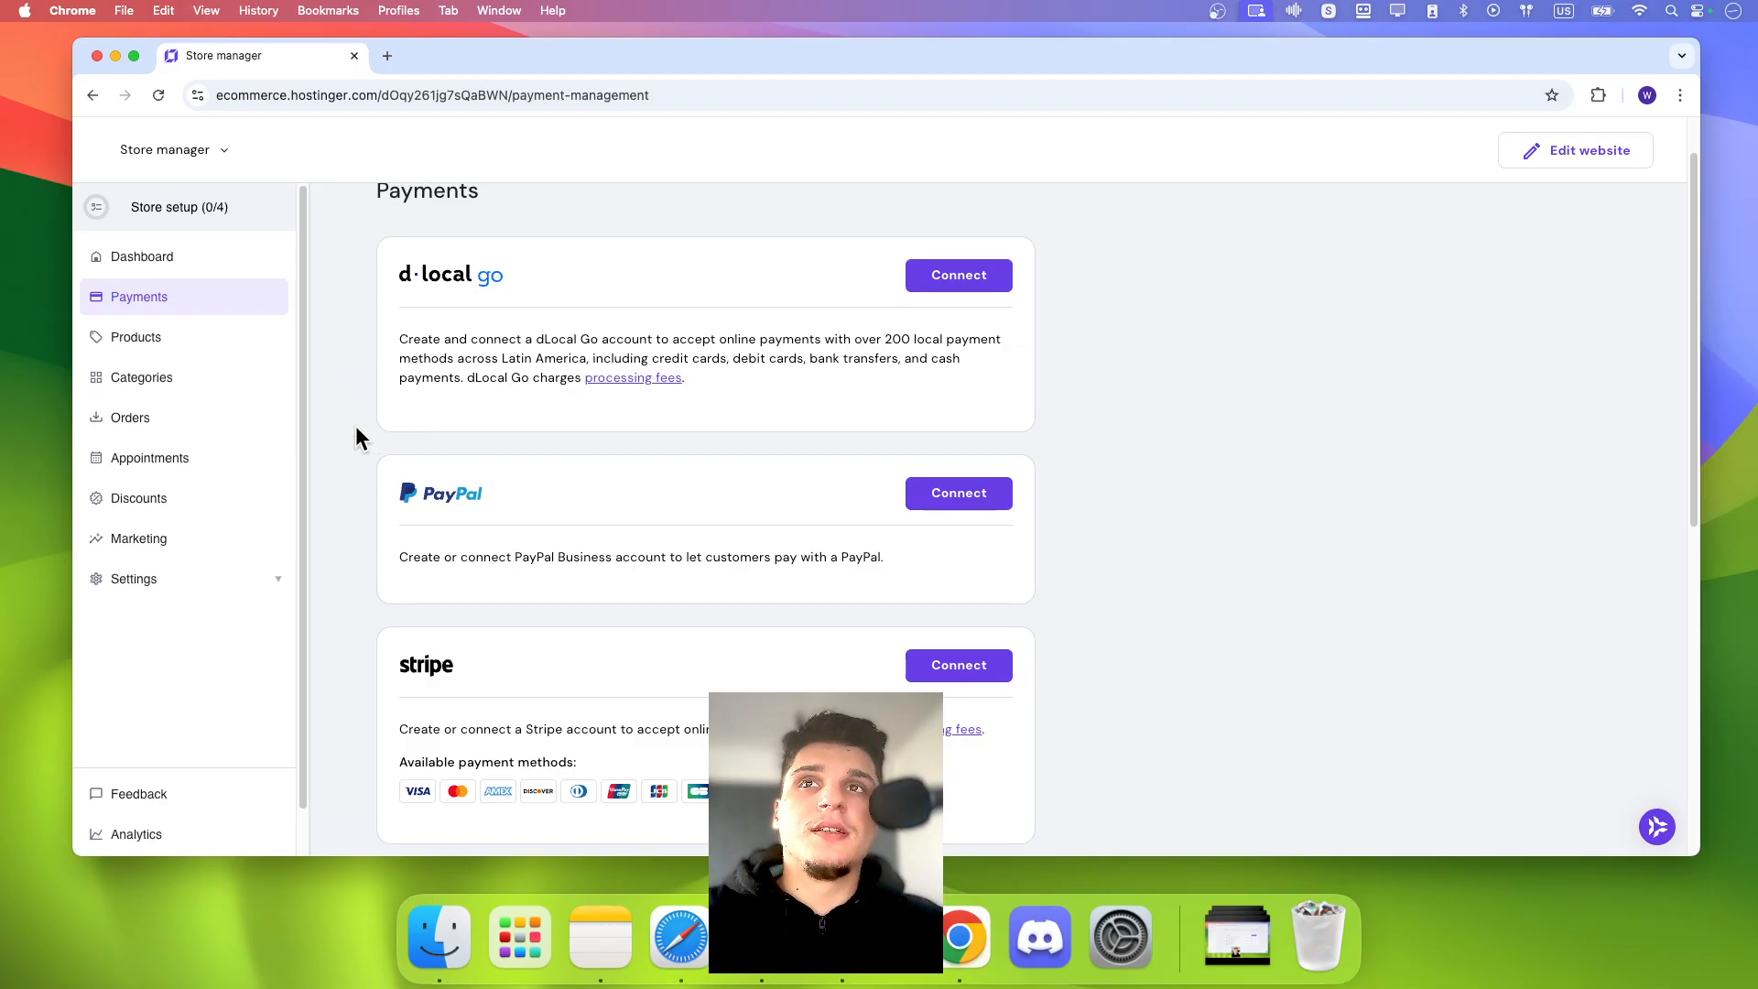
pyautogui.scroll(-2, 473, 422)
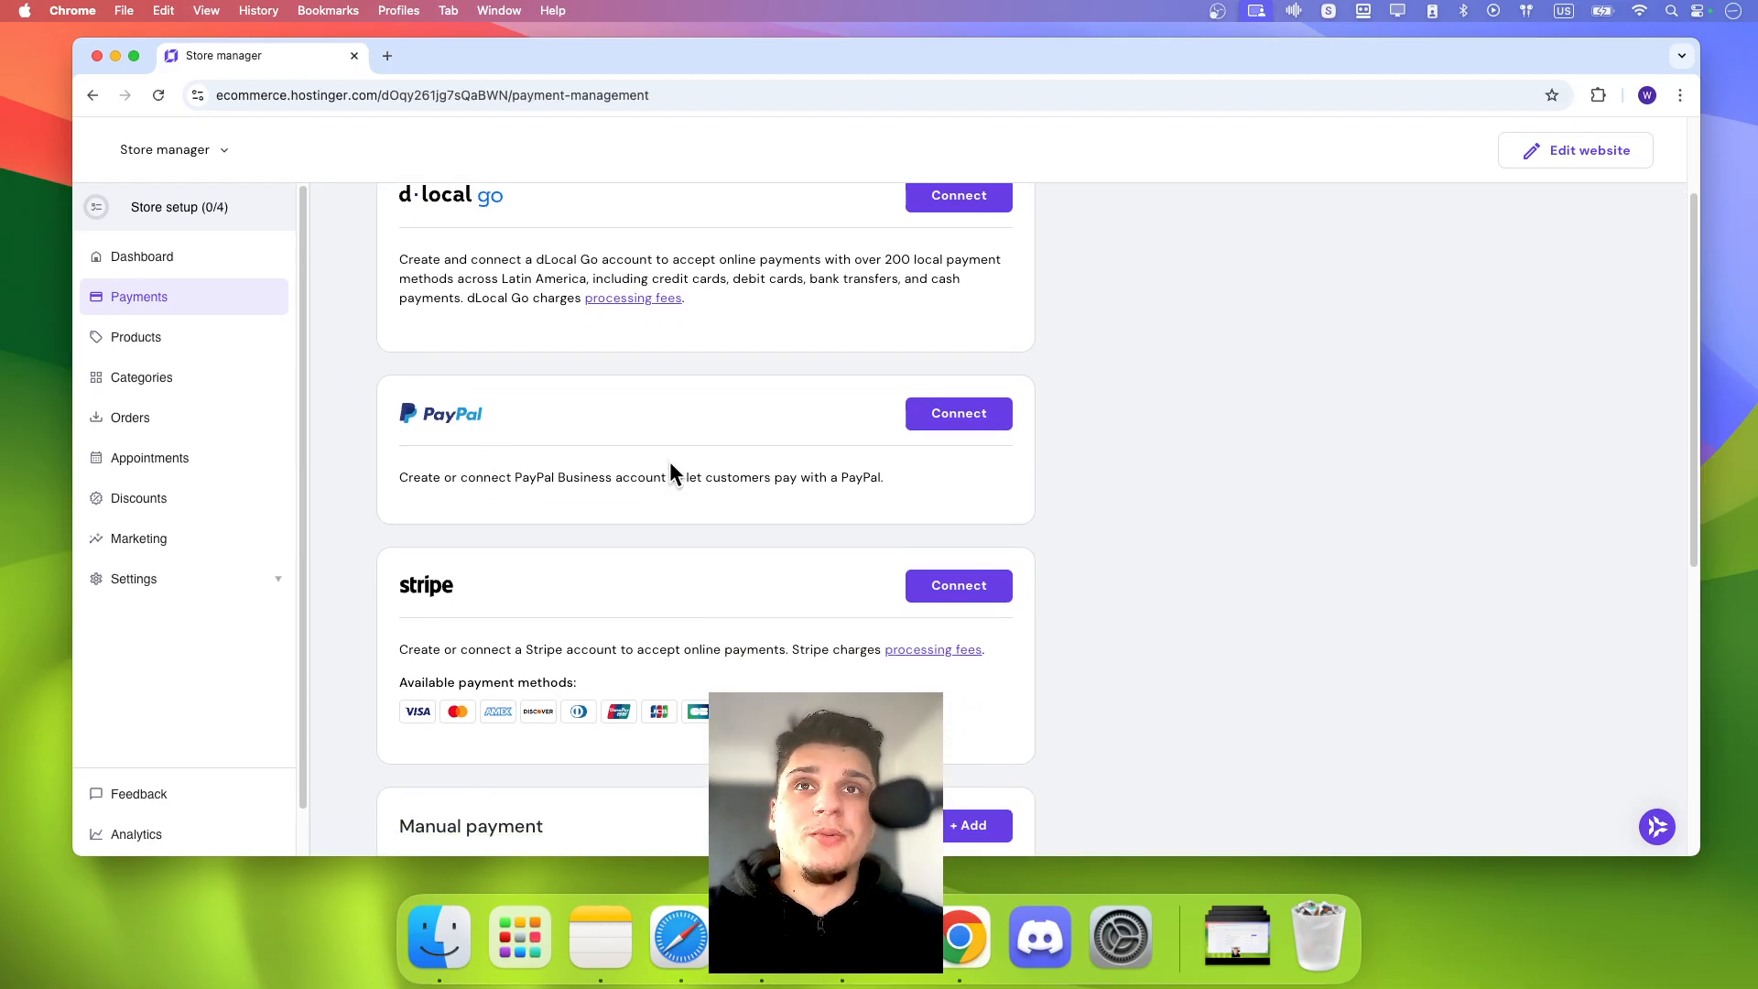
pyautogui.scroll(-2, 650, 485)
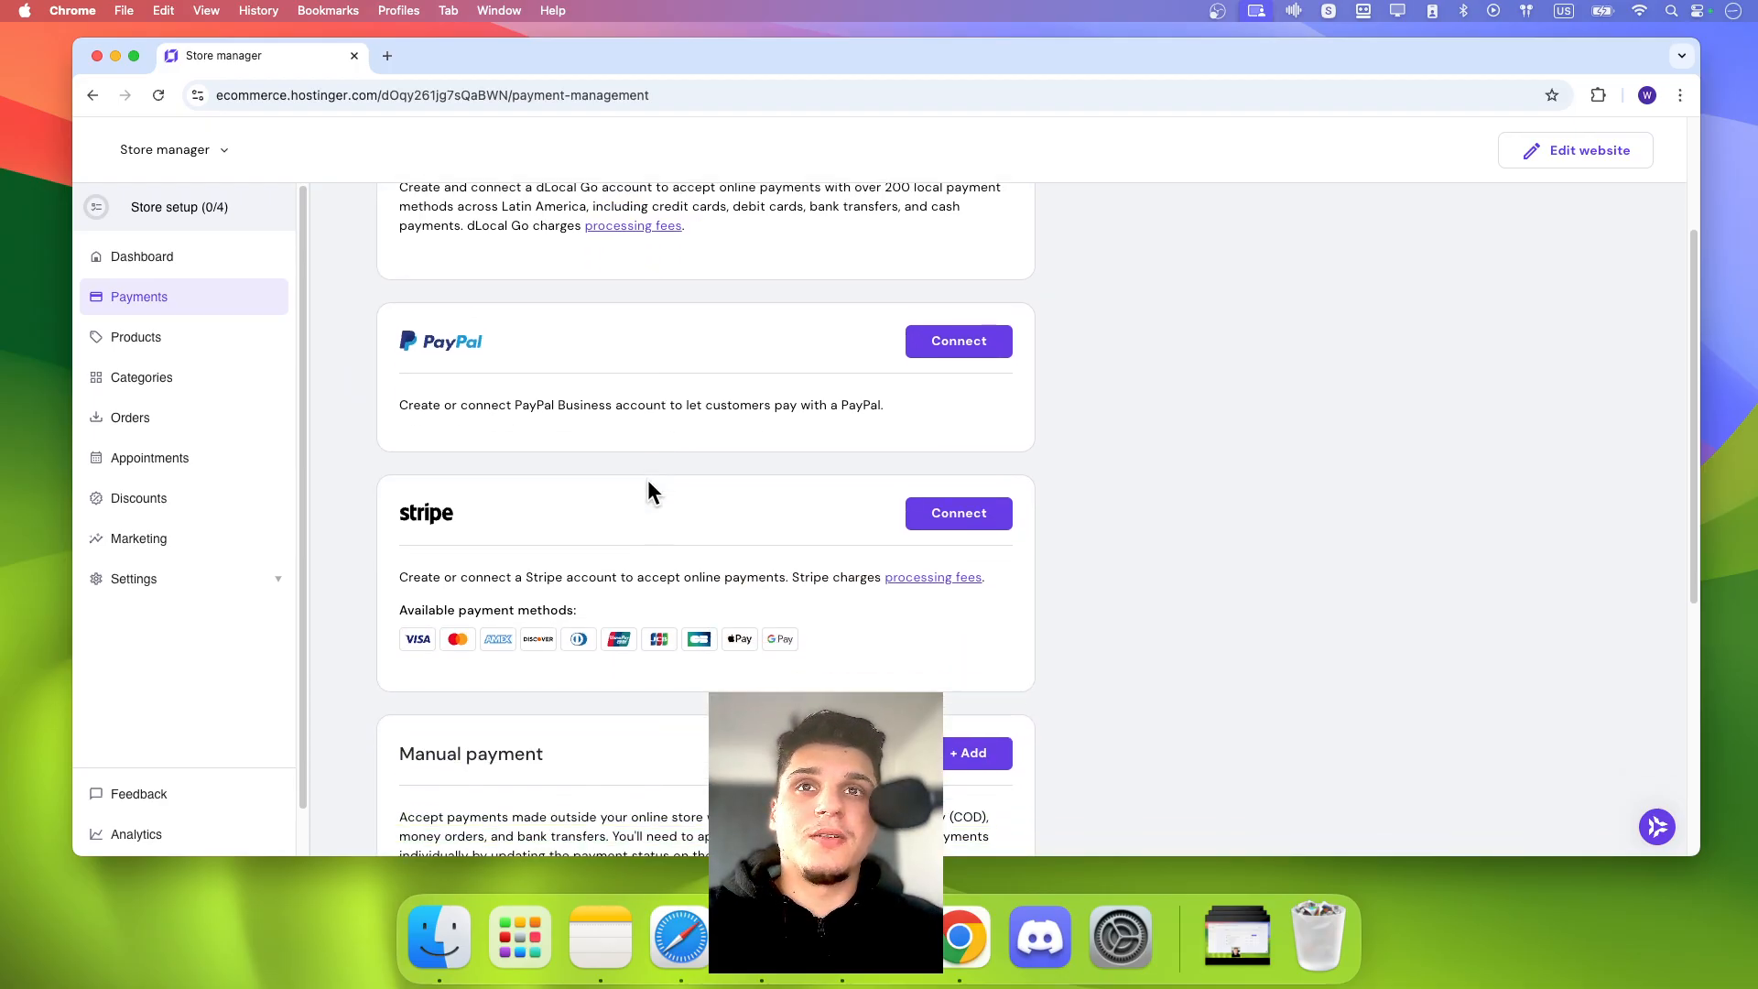
pyautogui.scroll(-2, 458, 564)
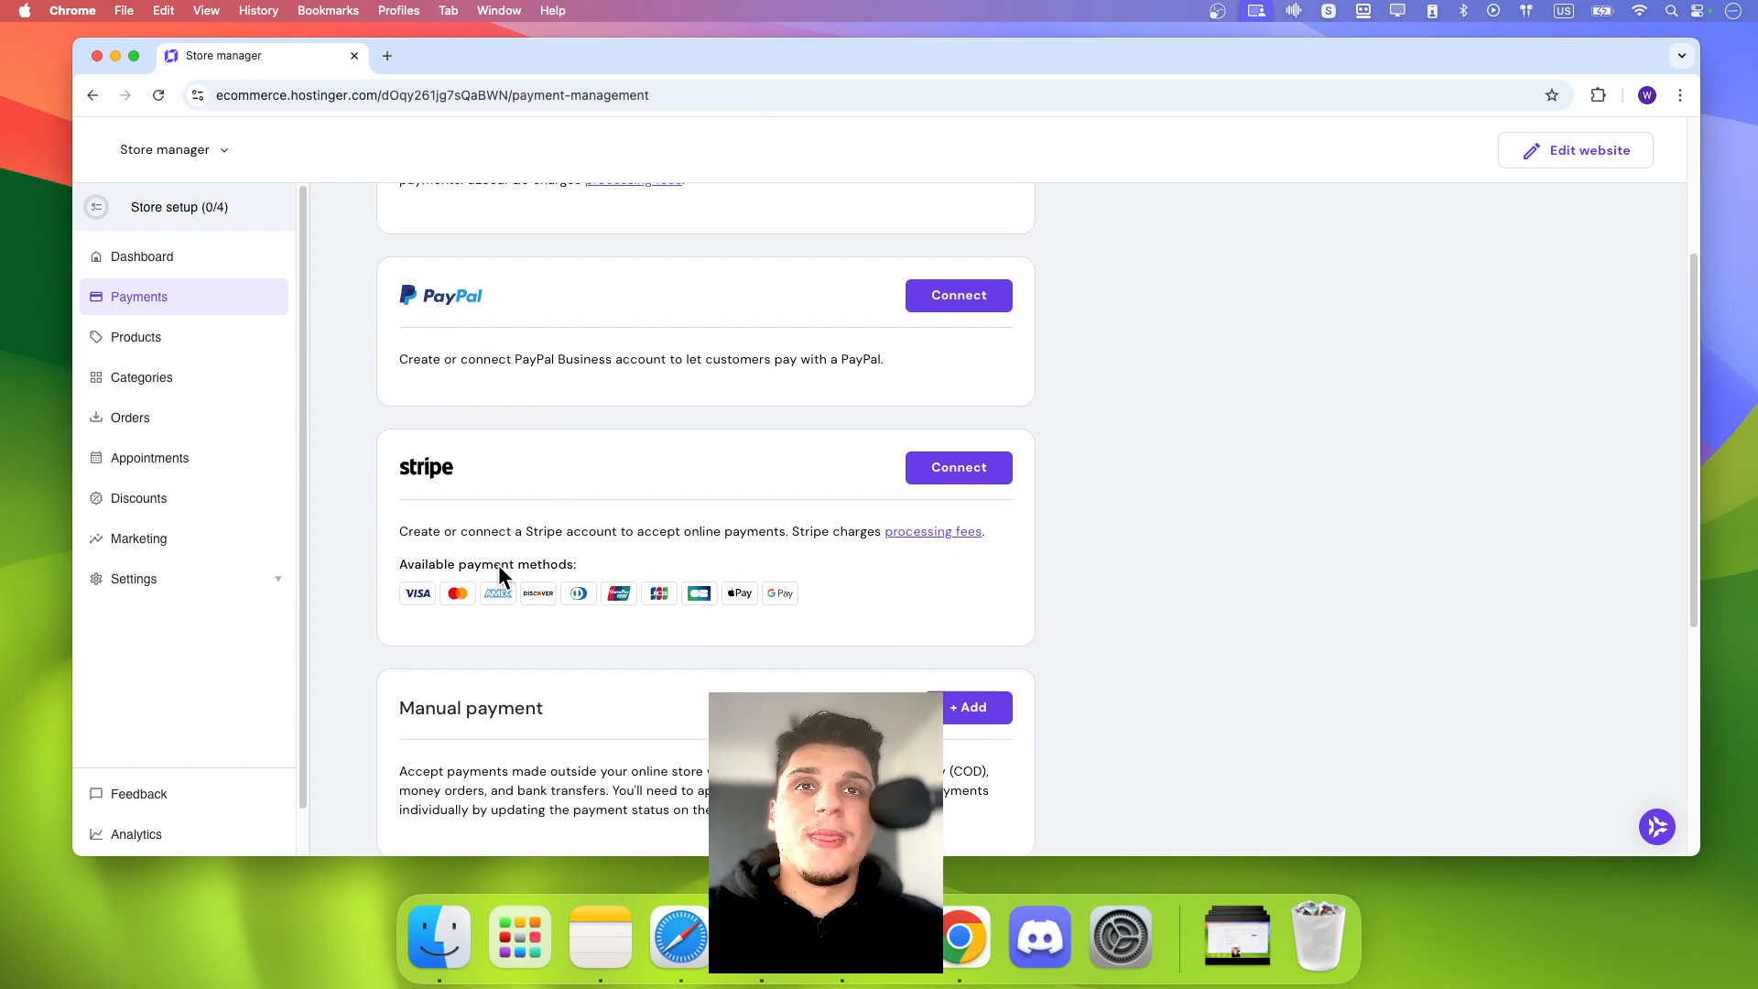
pyautogui.scroll(-1, 747, 531)
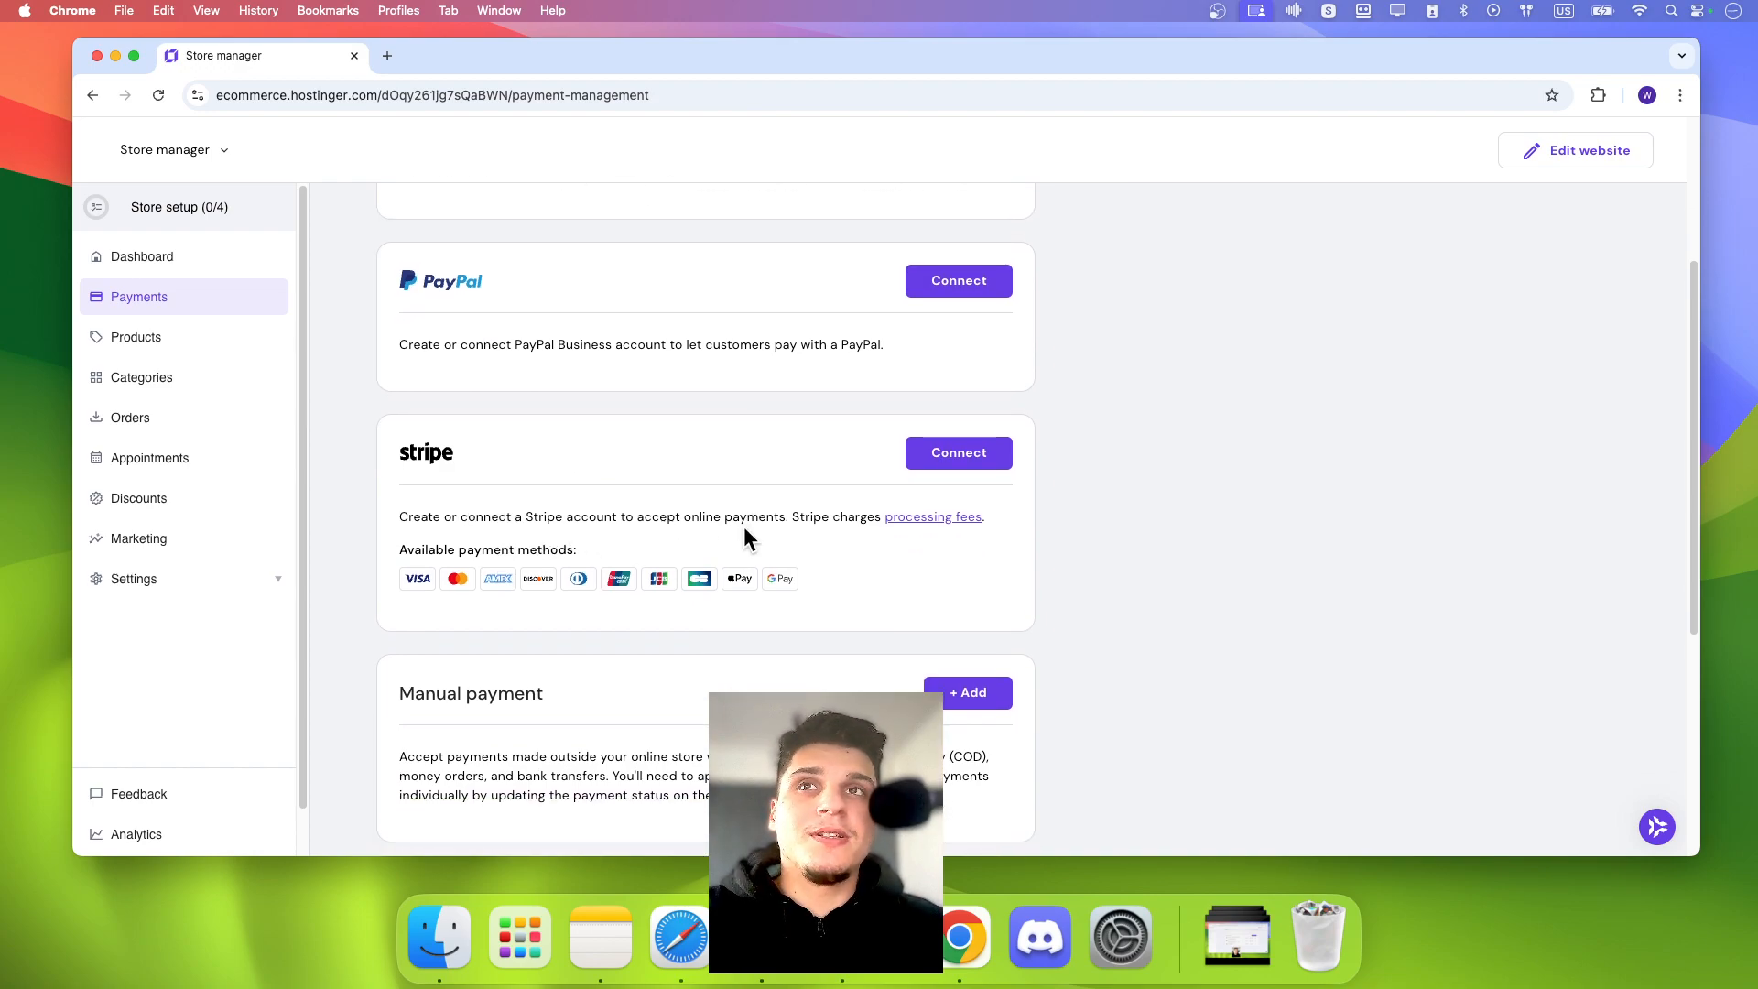
# Step: Open the store's Products page and look through the product list
pyautogui.click(245, 354)
pyautogui.scroll(-2, 498, 366)
pyautogui.scroll(2, 643, 366)
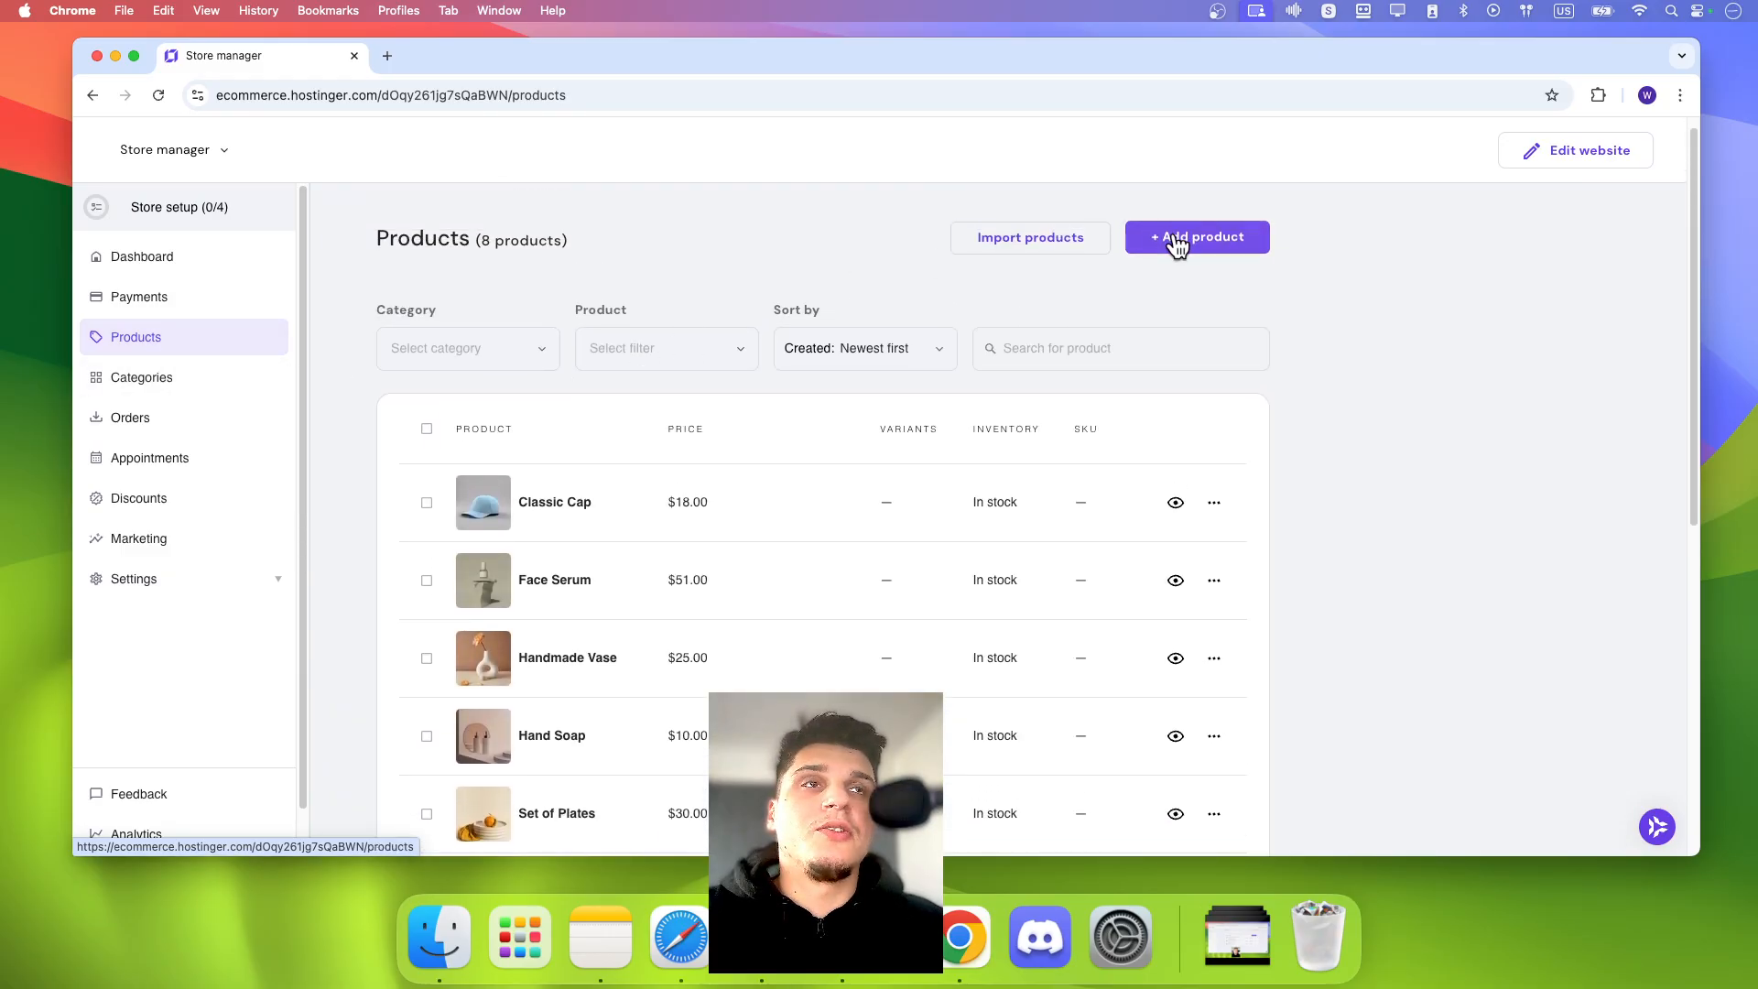
pyautogui.scroll(-2, 577, 504)
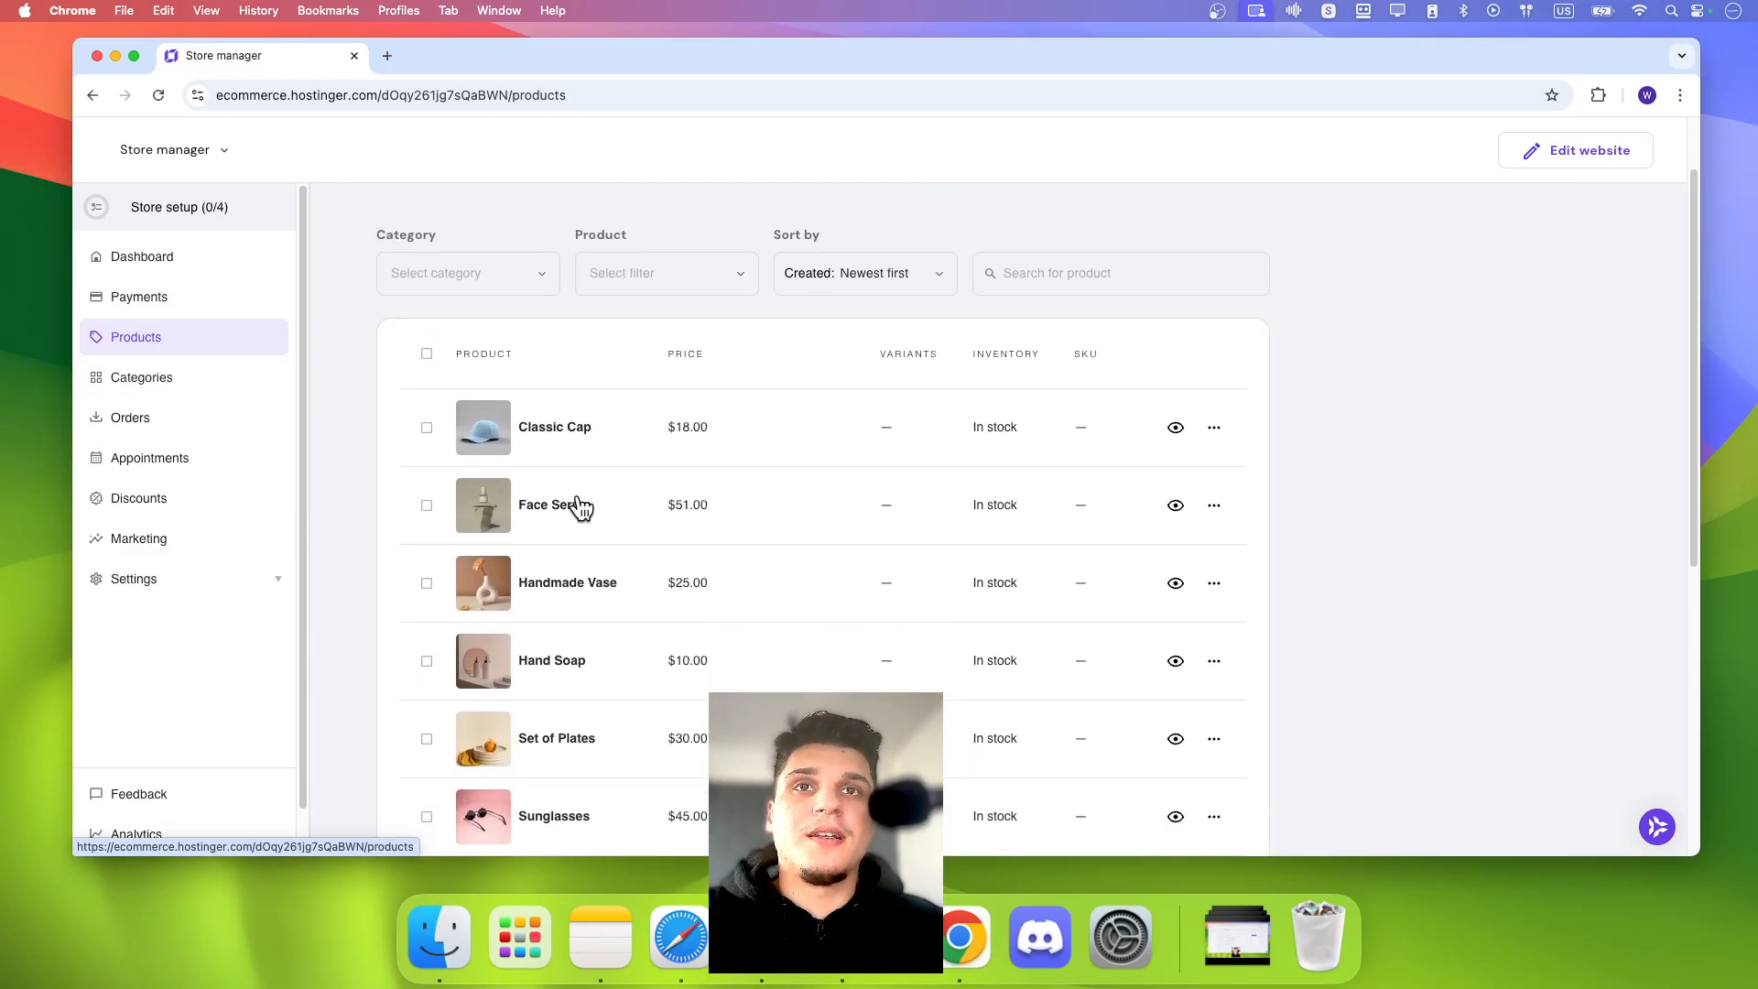
# Step: Open the Handmade Vase product, look through its editable details and return to the product list
pyautogui.click(586, 591)
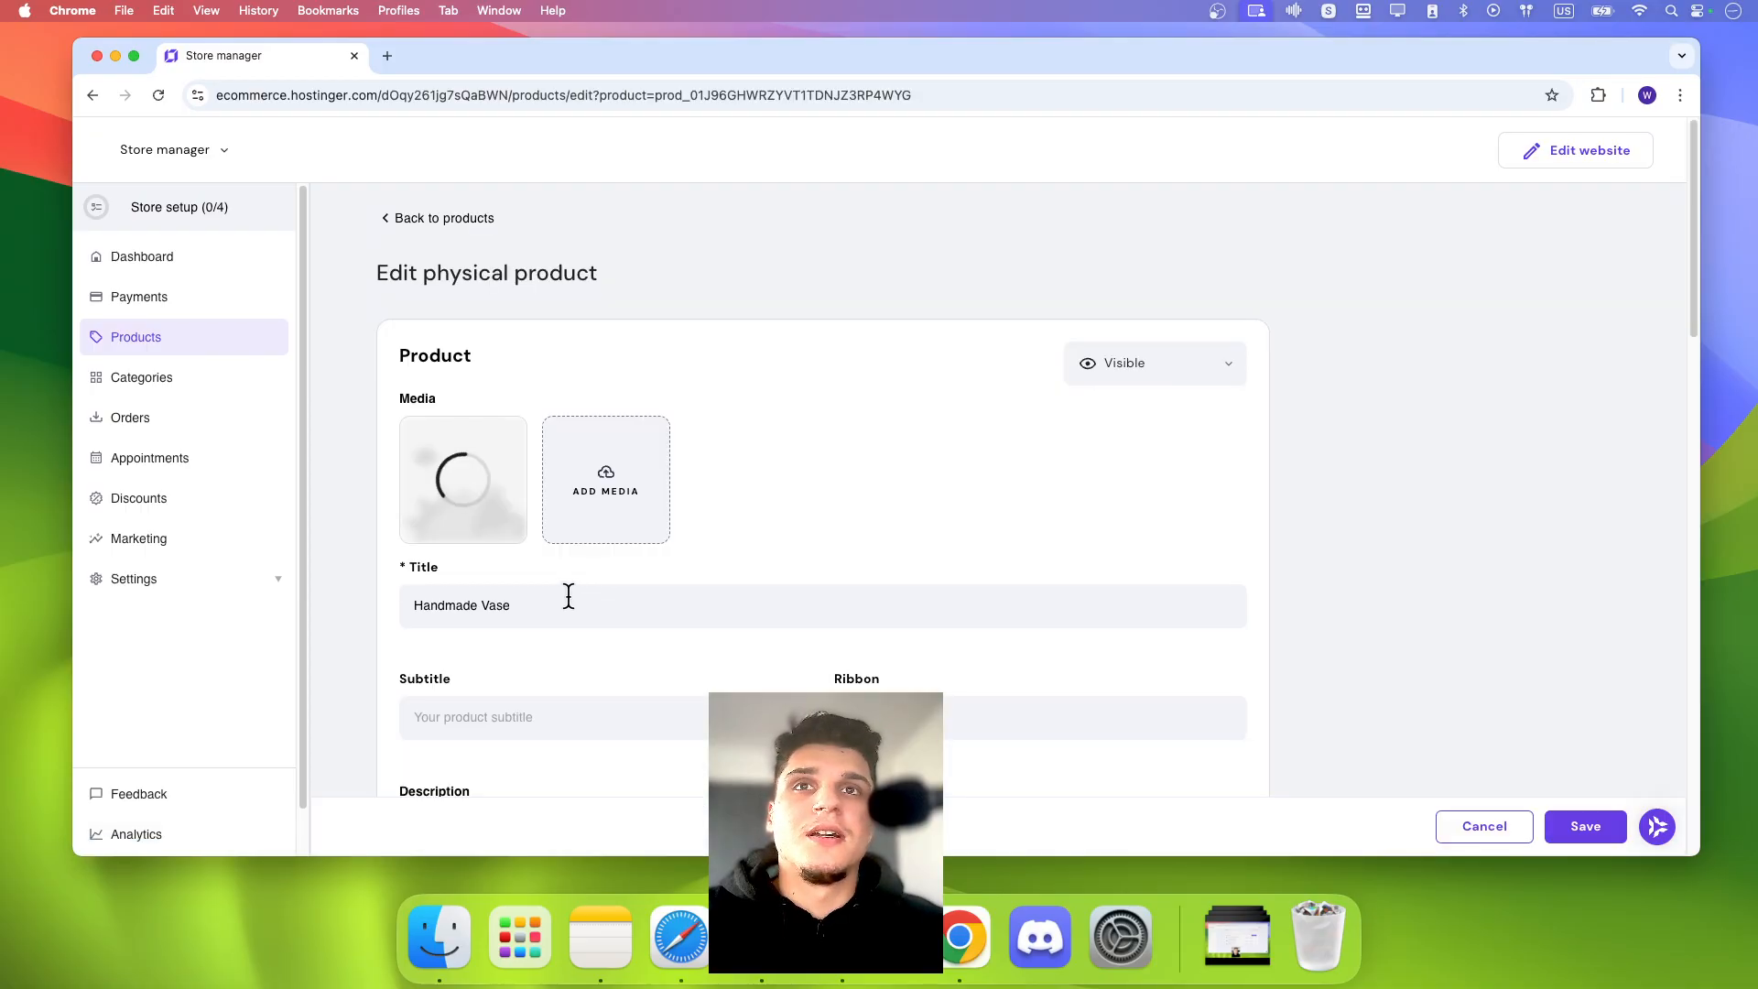
pyautogui.scroll(-1, 565, 590)
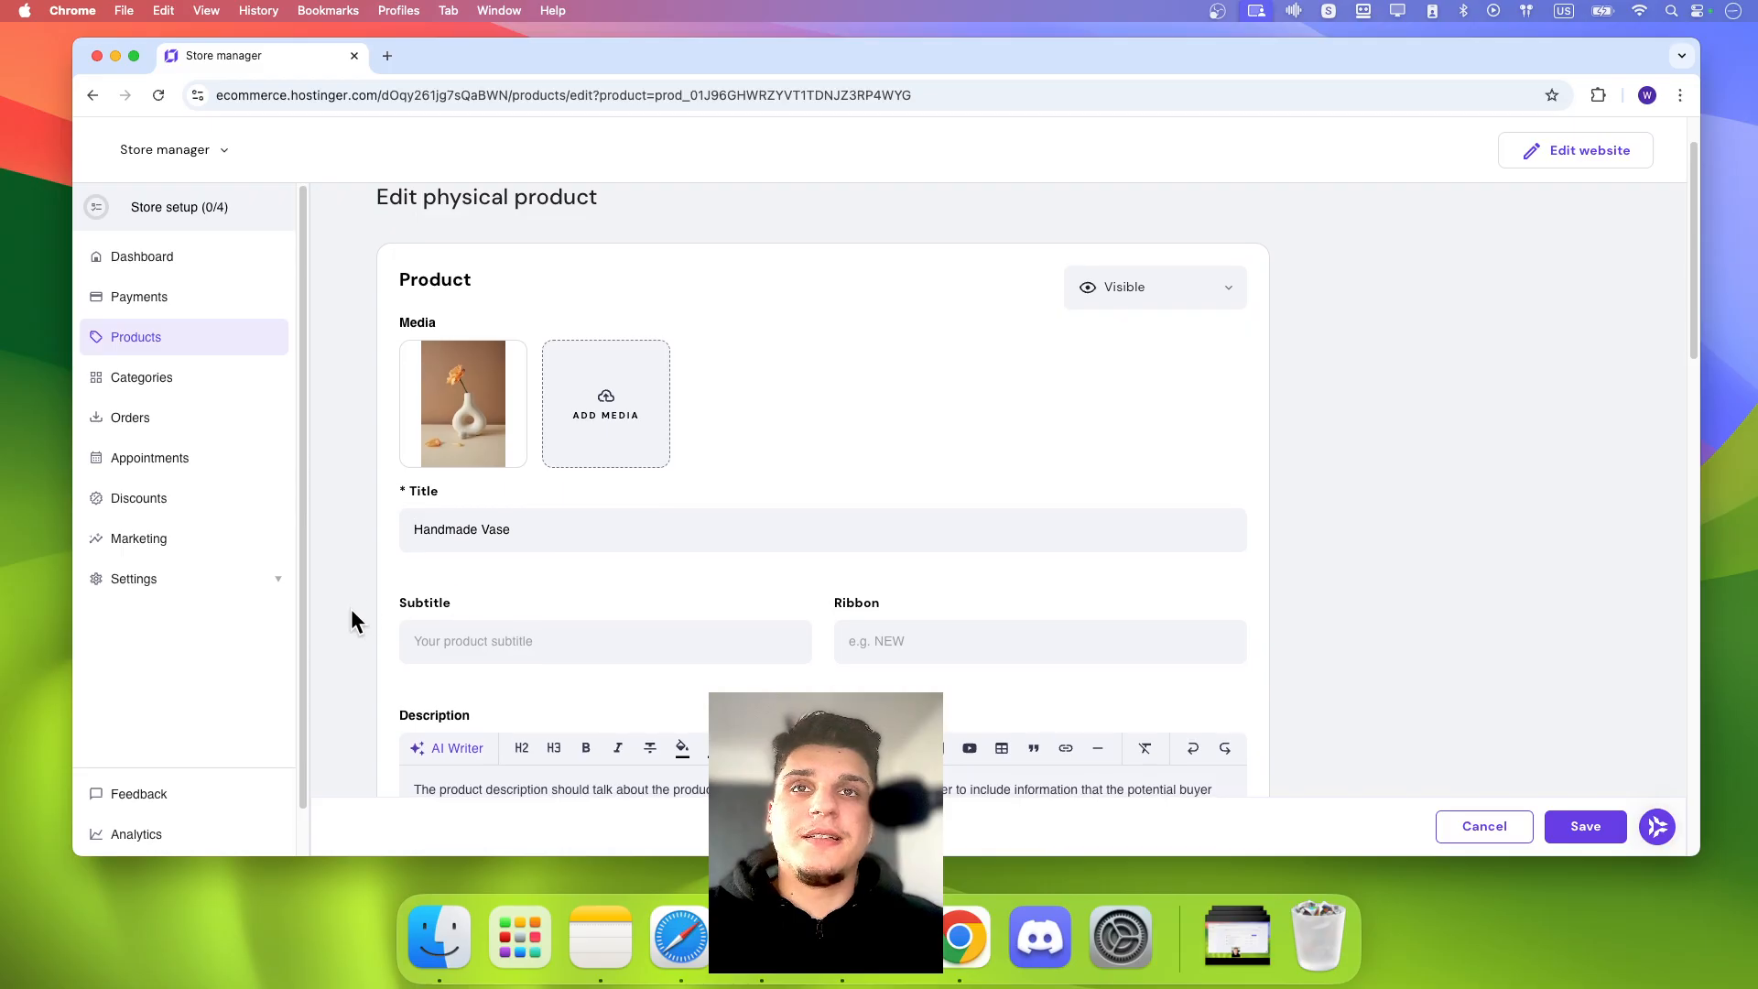
pyautogui.scroll(-1, 498, 659)
pyautogui.scroll(-1, 897, 575)
pyautogui.scroll(1, 897, 582)
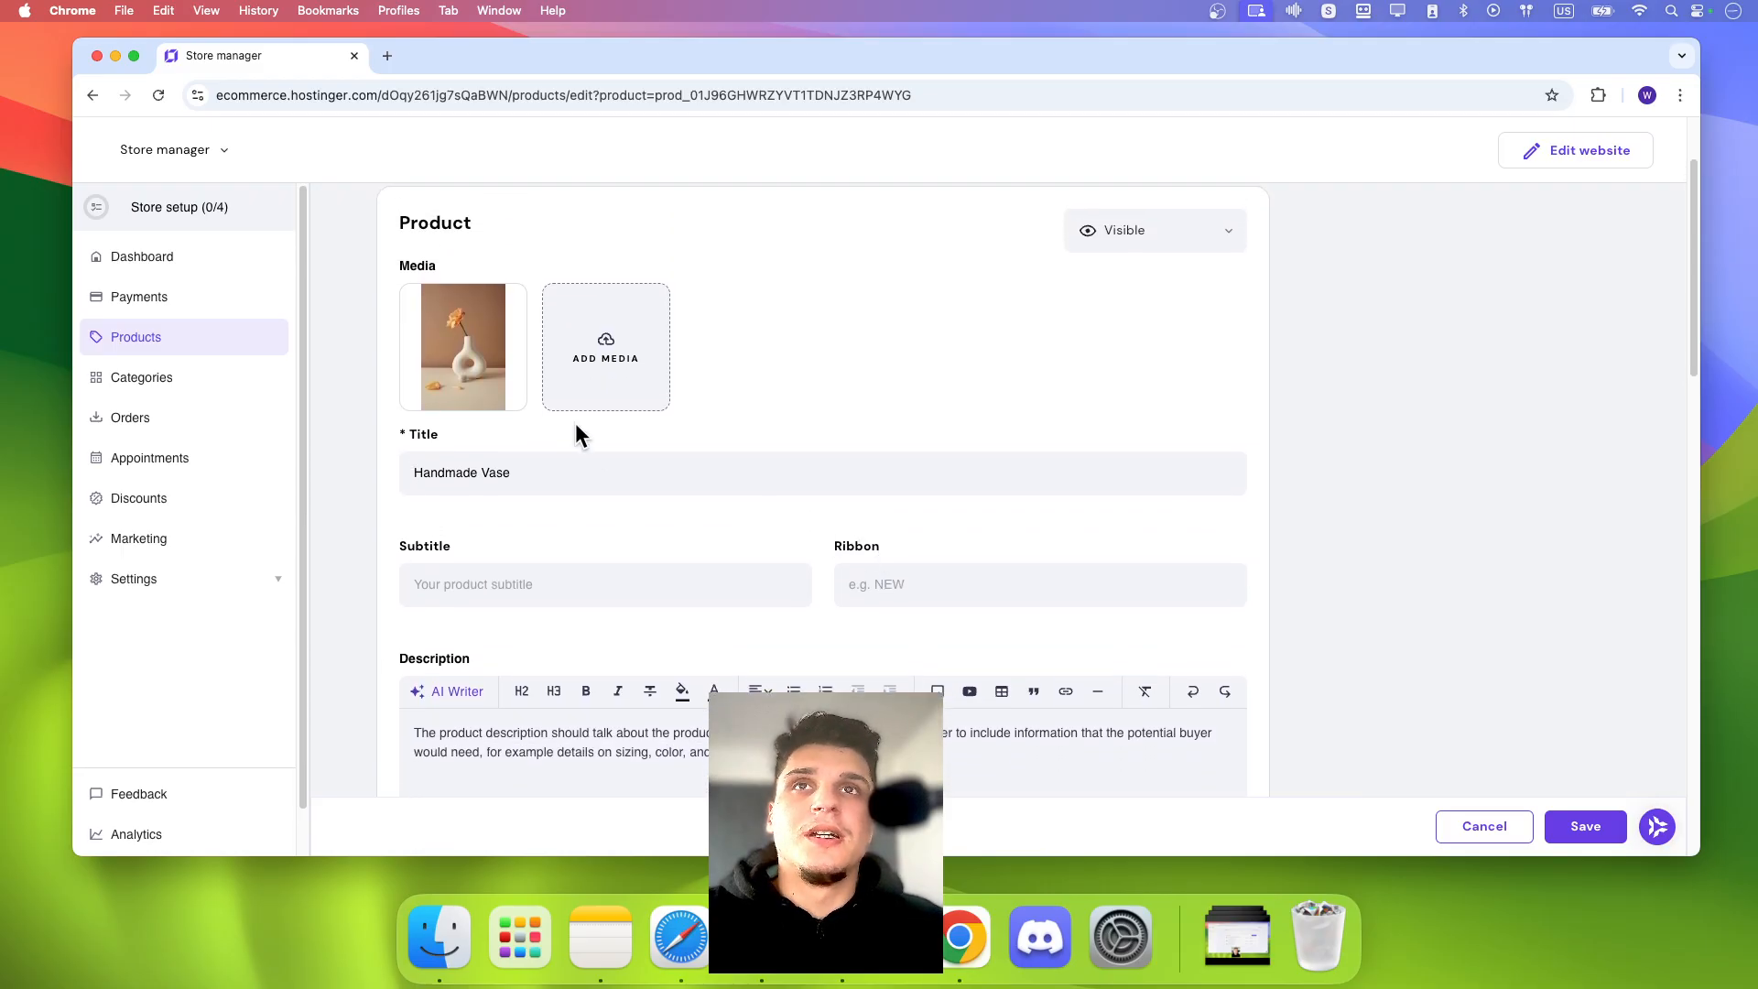
pyautogui.scroll(-1, 467, 311)
pyautogui.click(215, 345)
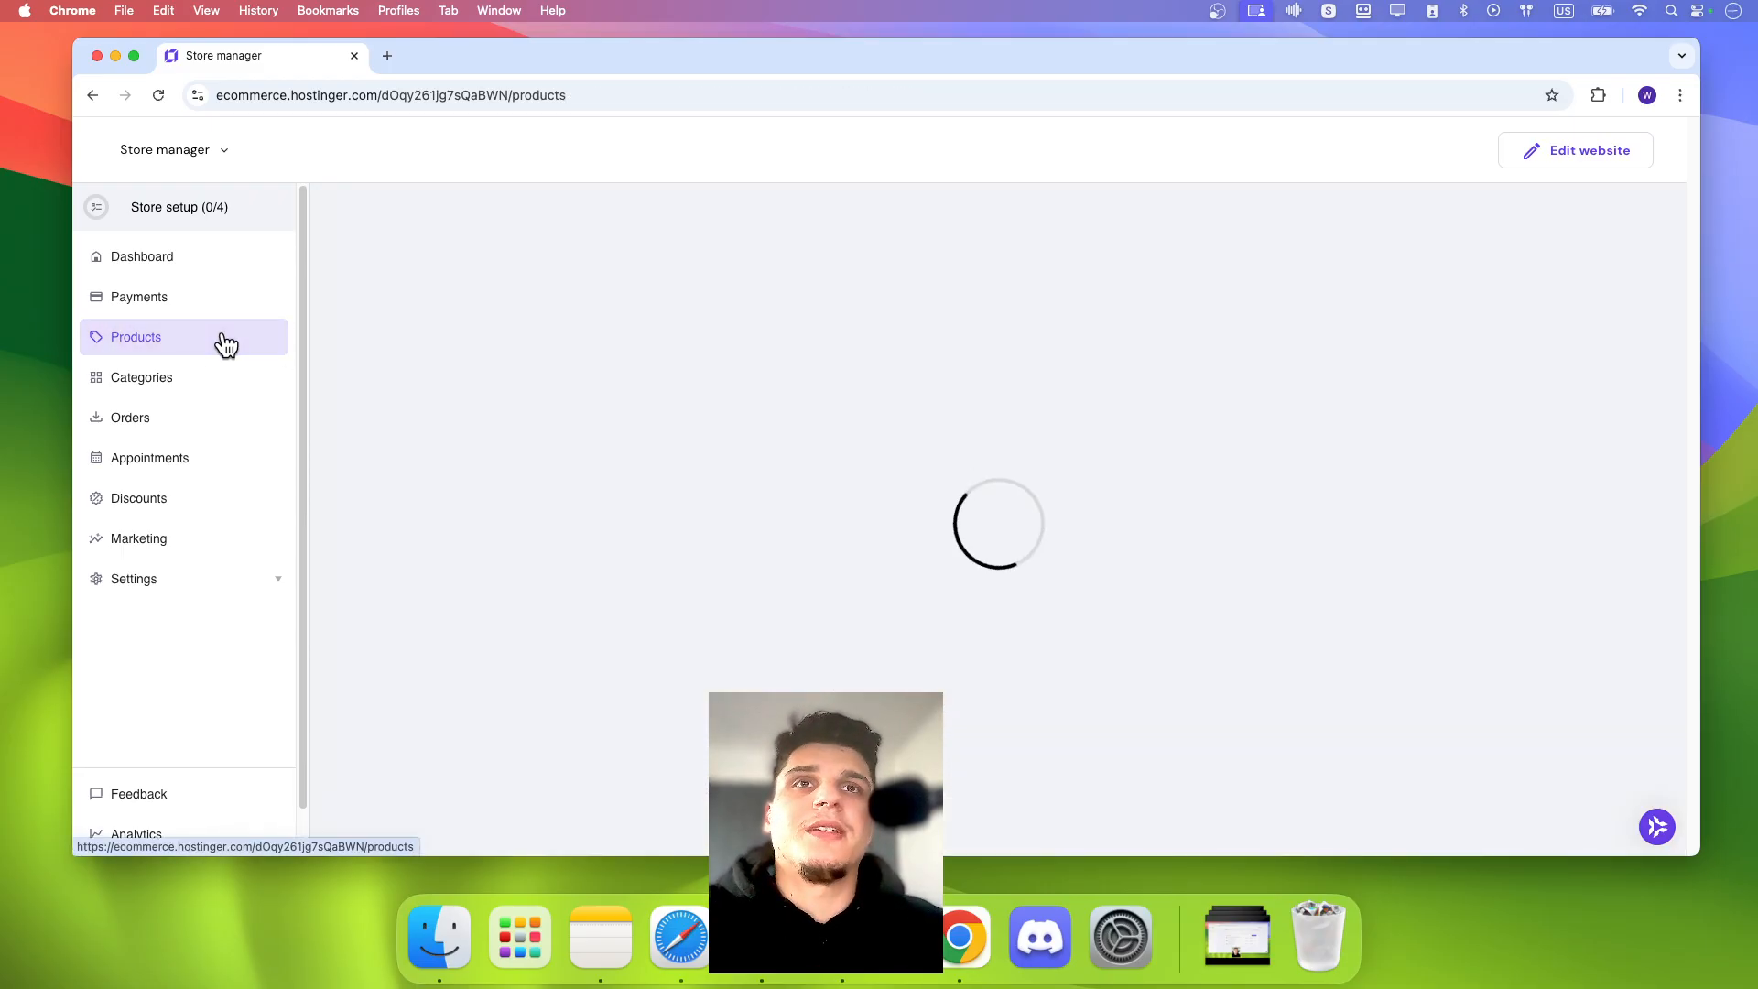
# Step: Select all products in the list and delete them
pyautogui.scroll(-1, 541, 430)
pyautogui.scroll(1, 540, 430)
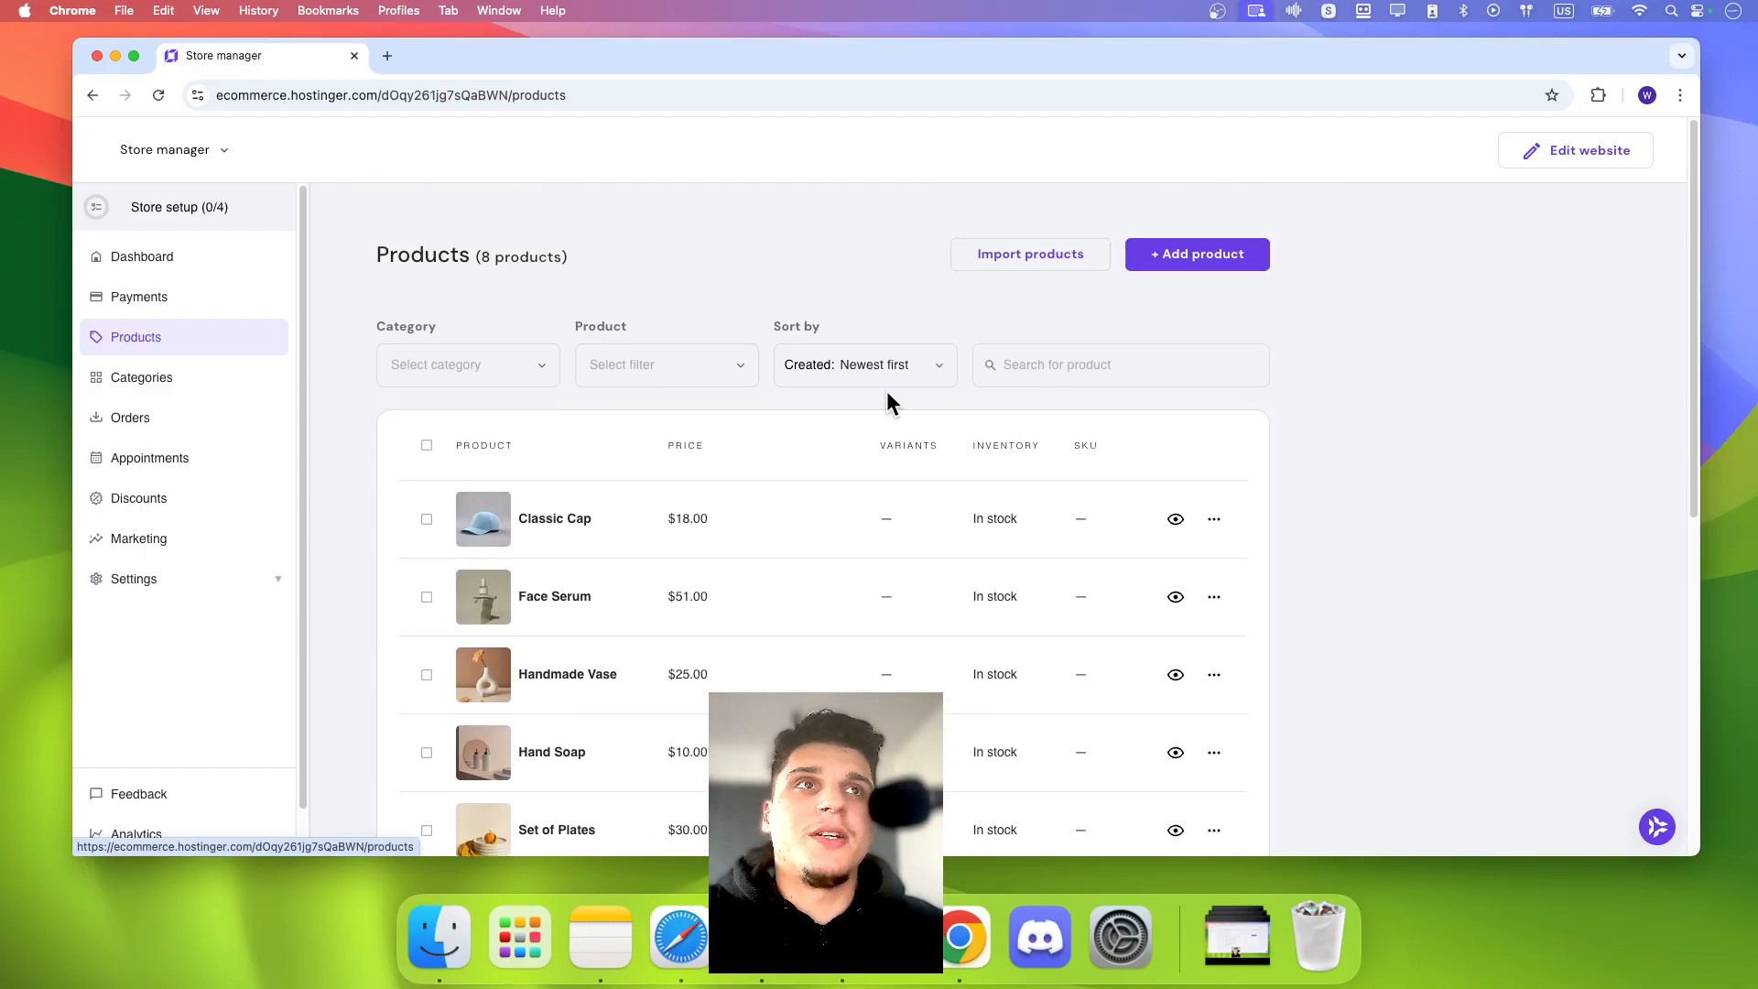
pyautogui.click(426, 445)
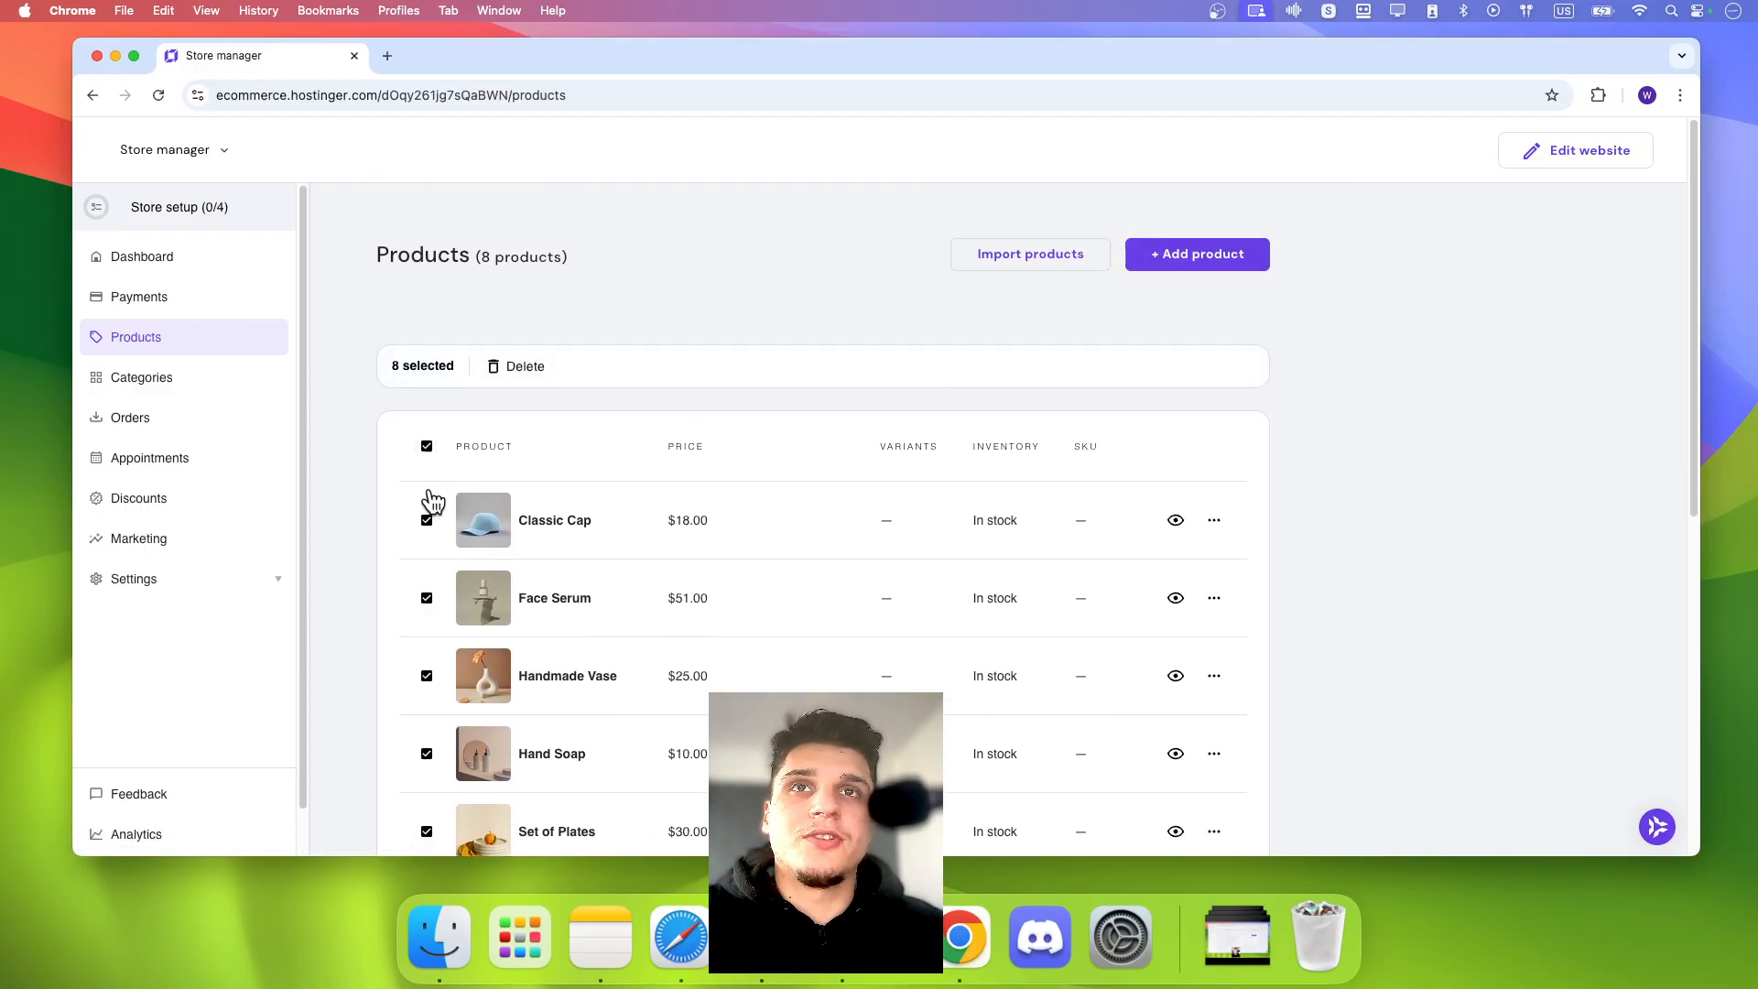
pyautogui.click(518, 371)
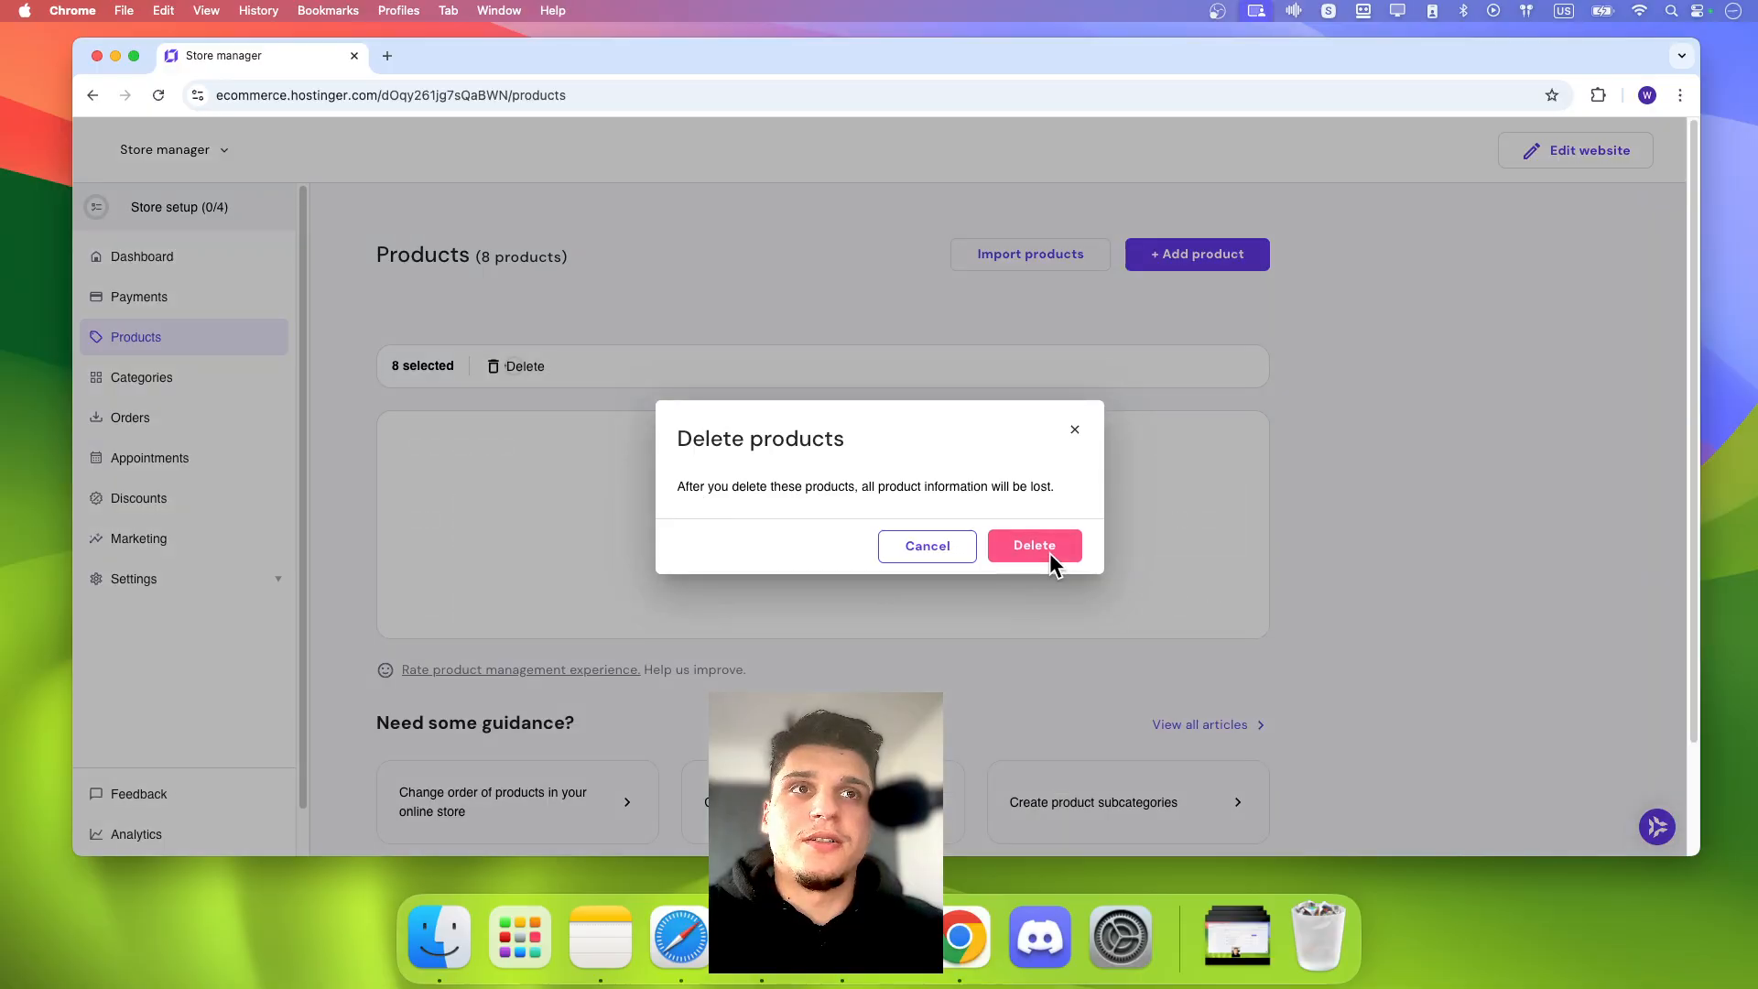
pyautogui.click(1034, 547)
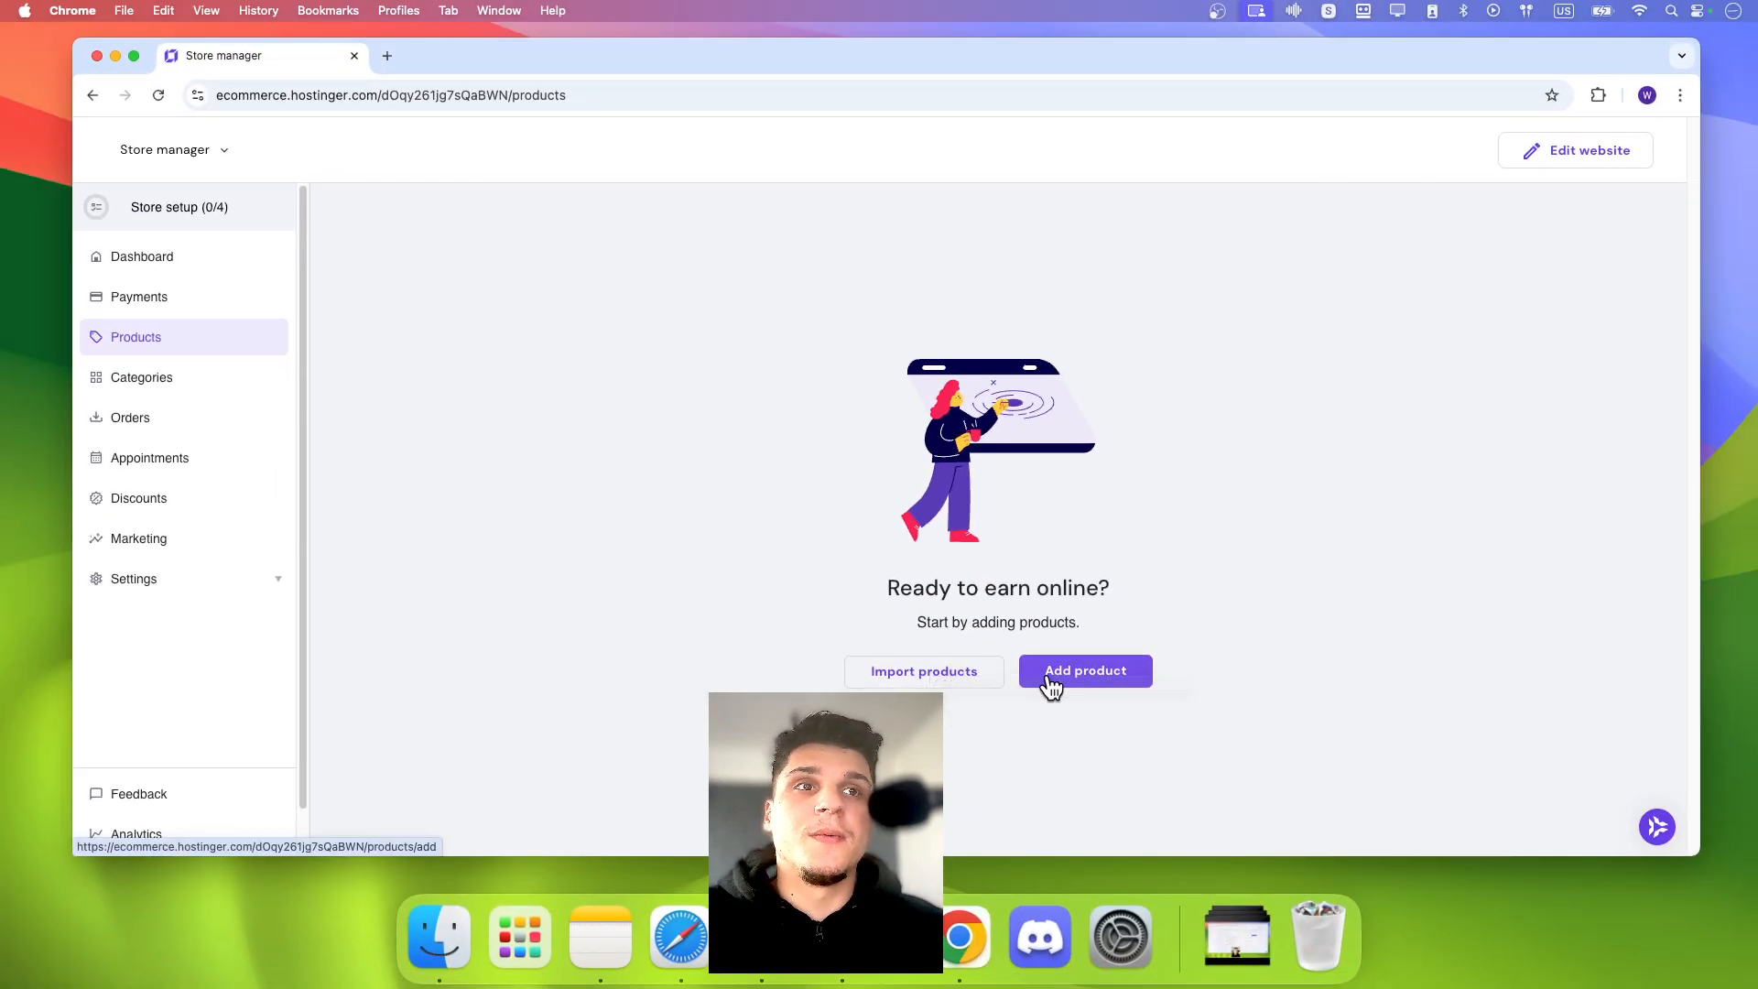
# Step: Start a new physical product and upload the photo of the woman in a green T-shirt as its media
pyautogui.click(1050, 678)
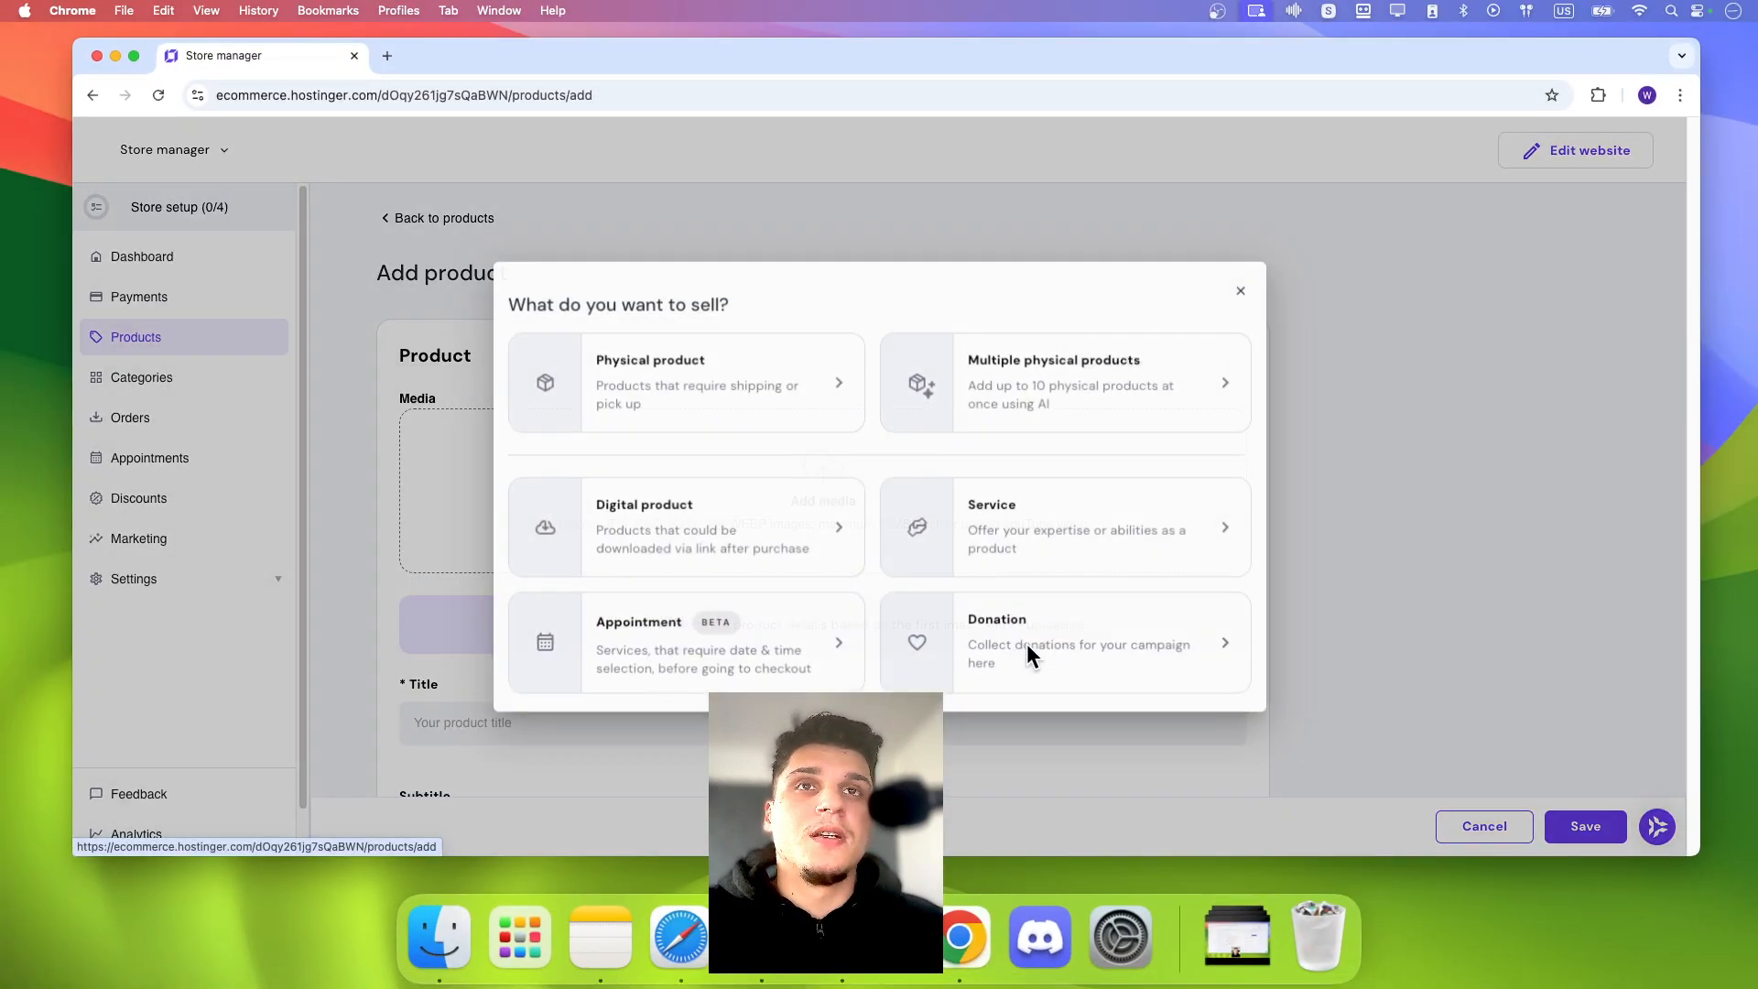
pyautogui.click(692, 404)
pyautogui.scroll(-2, 689, 458)
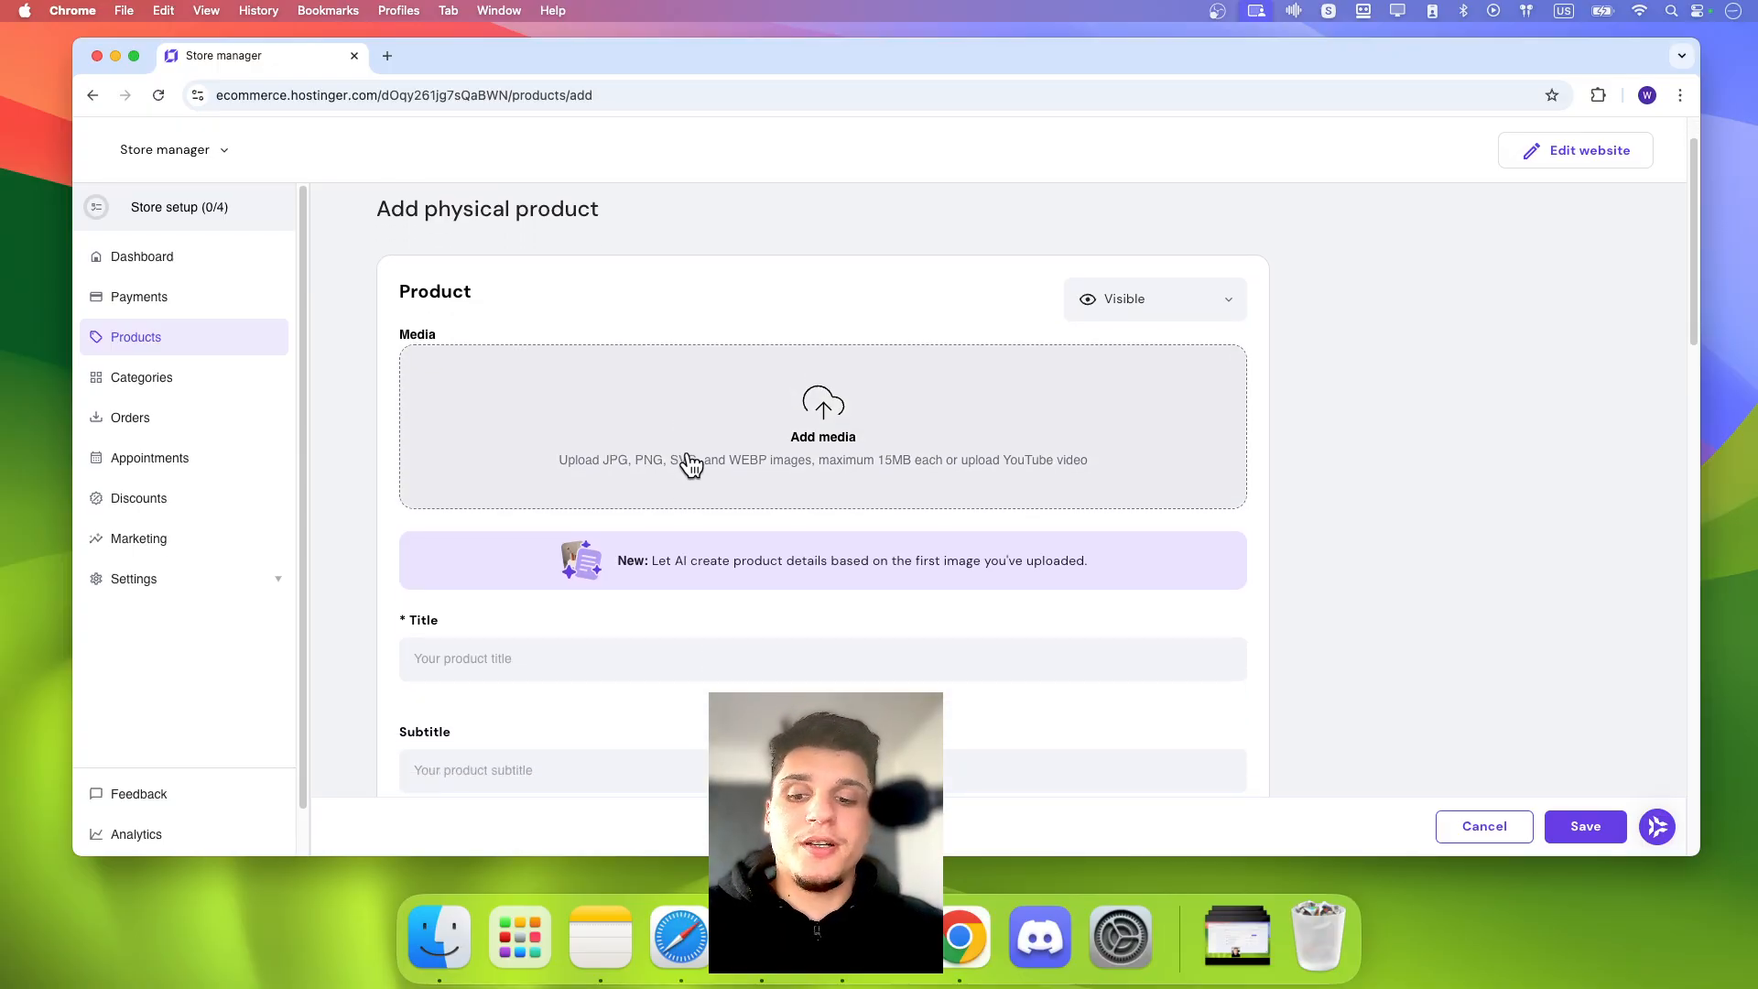
pyautogui.click(506, 472)
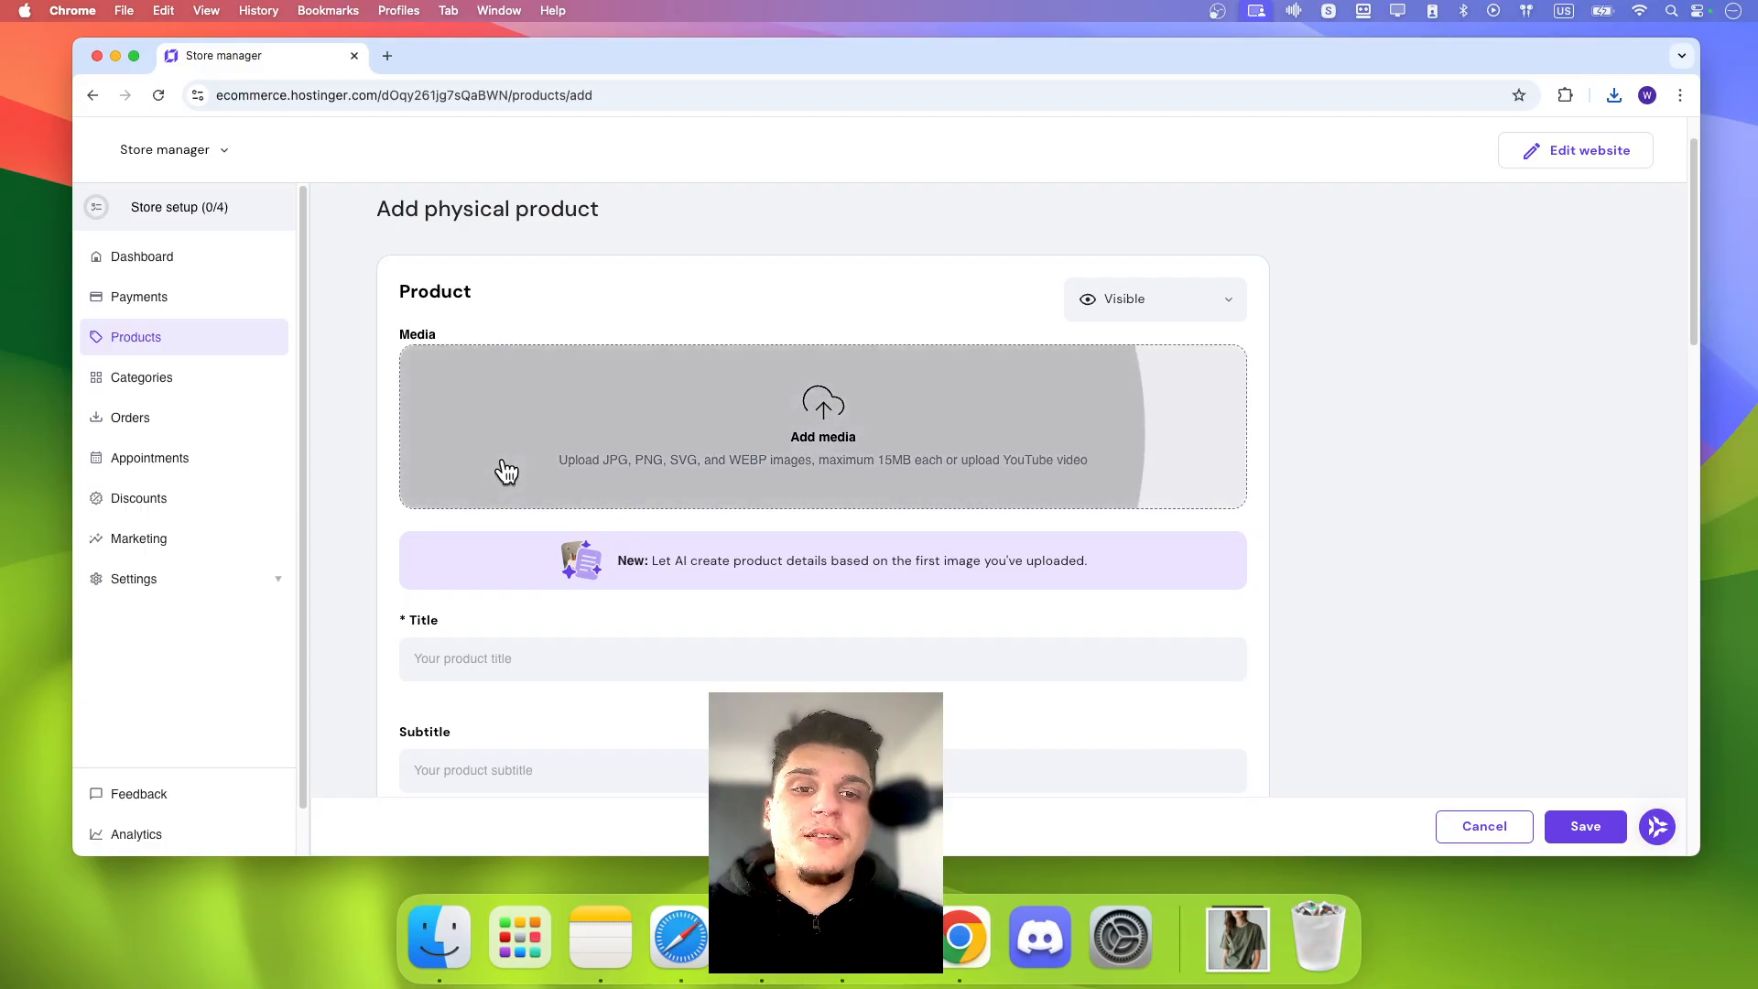
pyautogui.click(1187, 624)
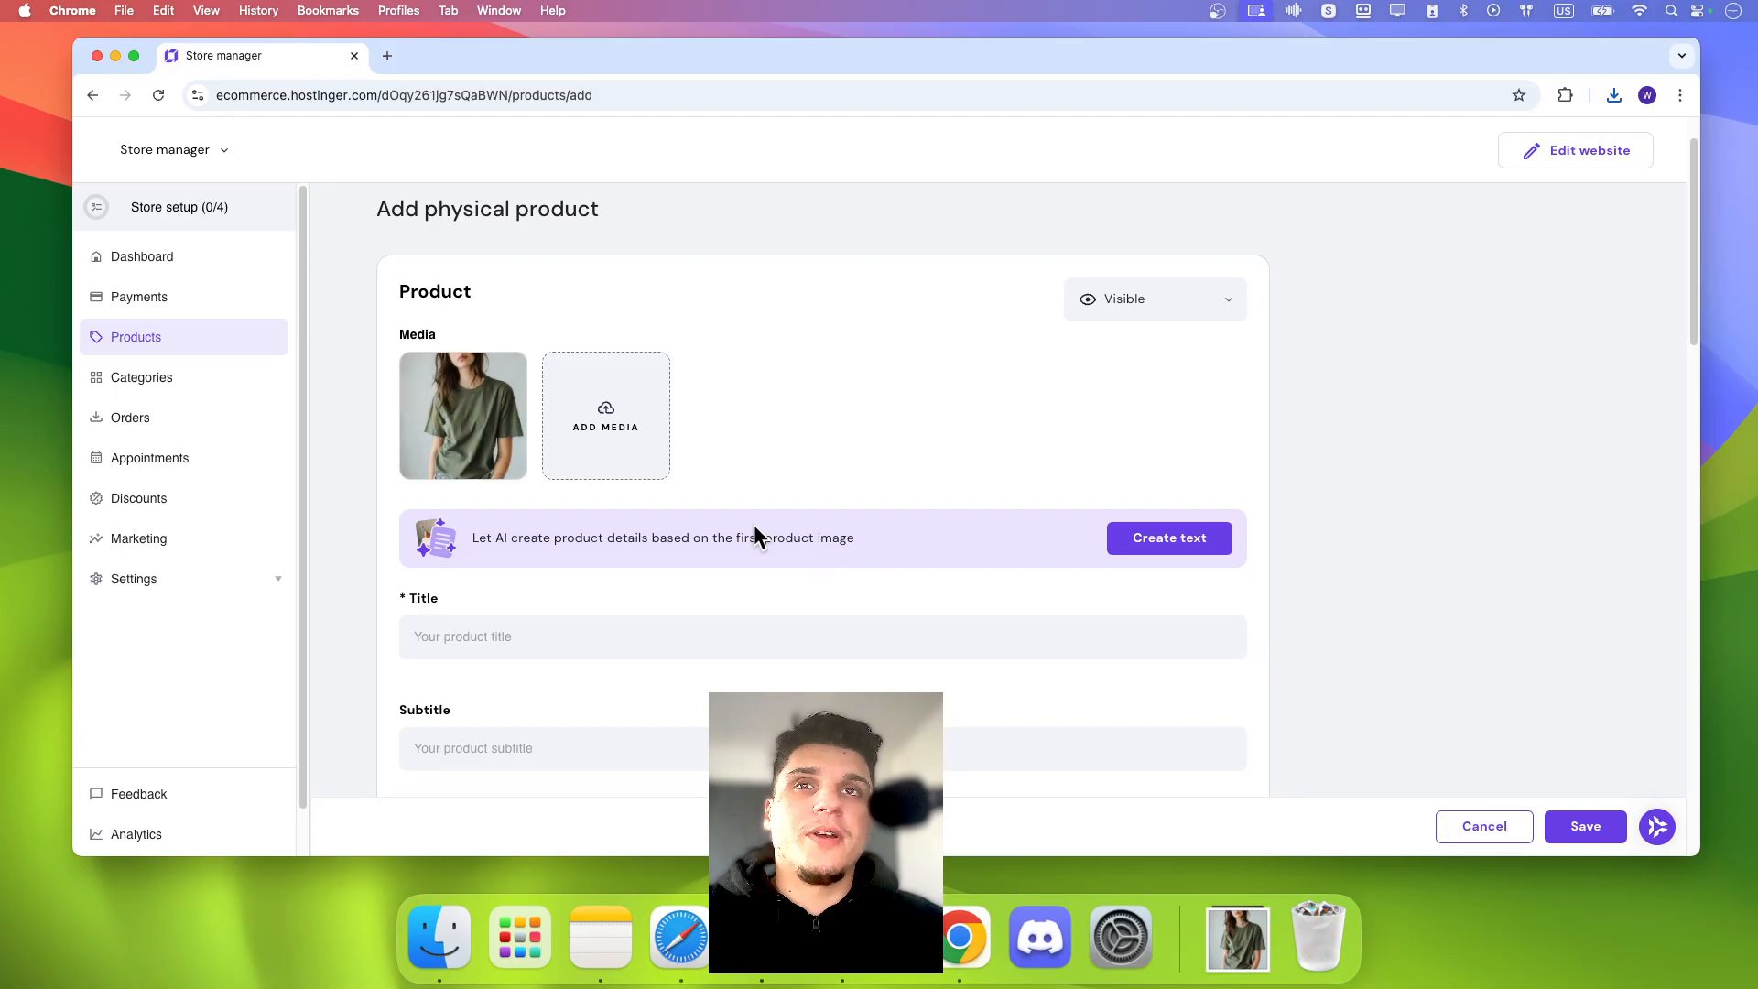
# Step: Replace the product photo's background with the custom red #F60000 and save the edited image
pyautogui.moveTo(472, 414)
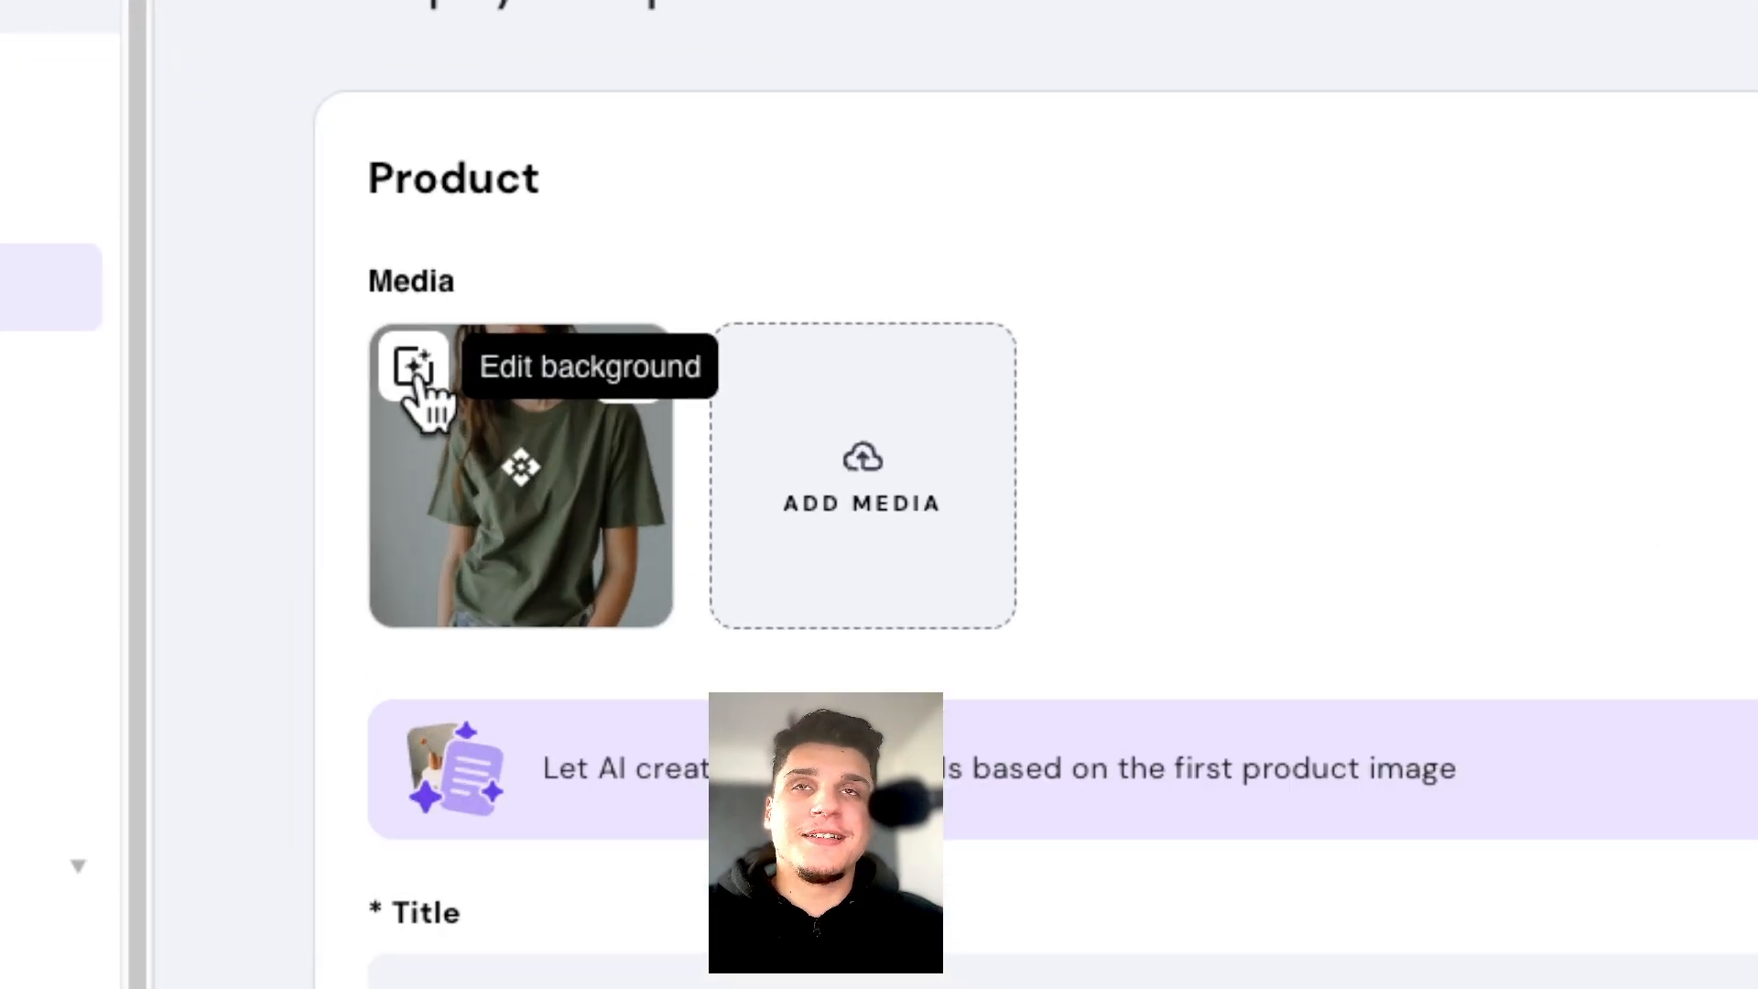
pyautogui.click(418, 371)
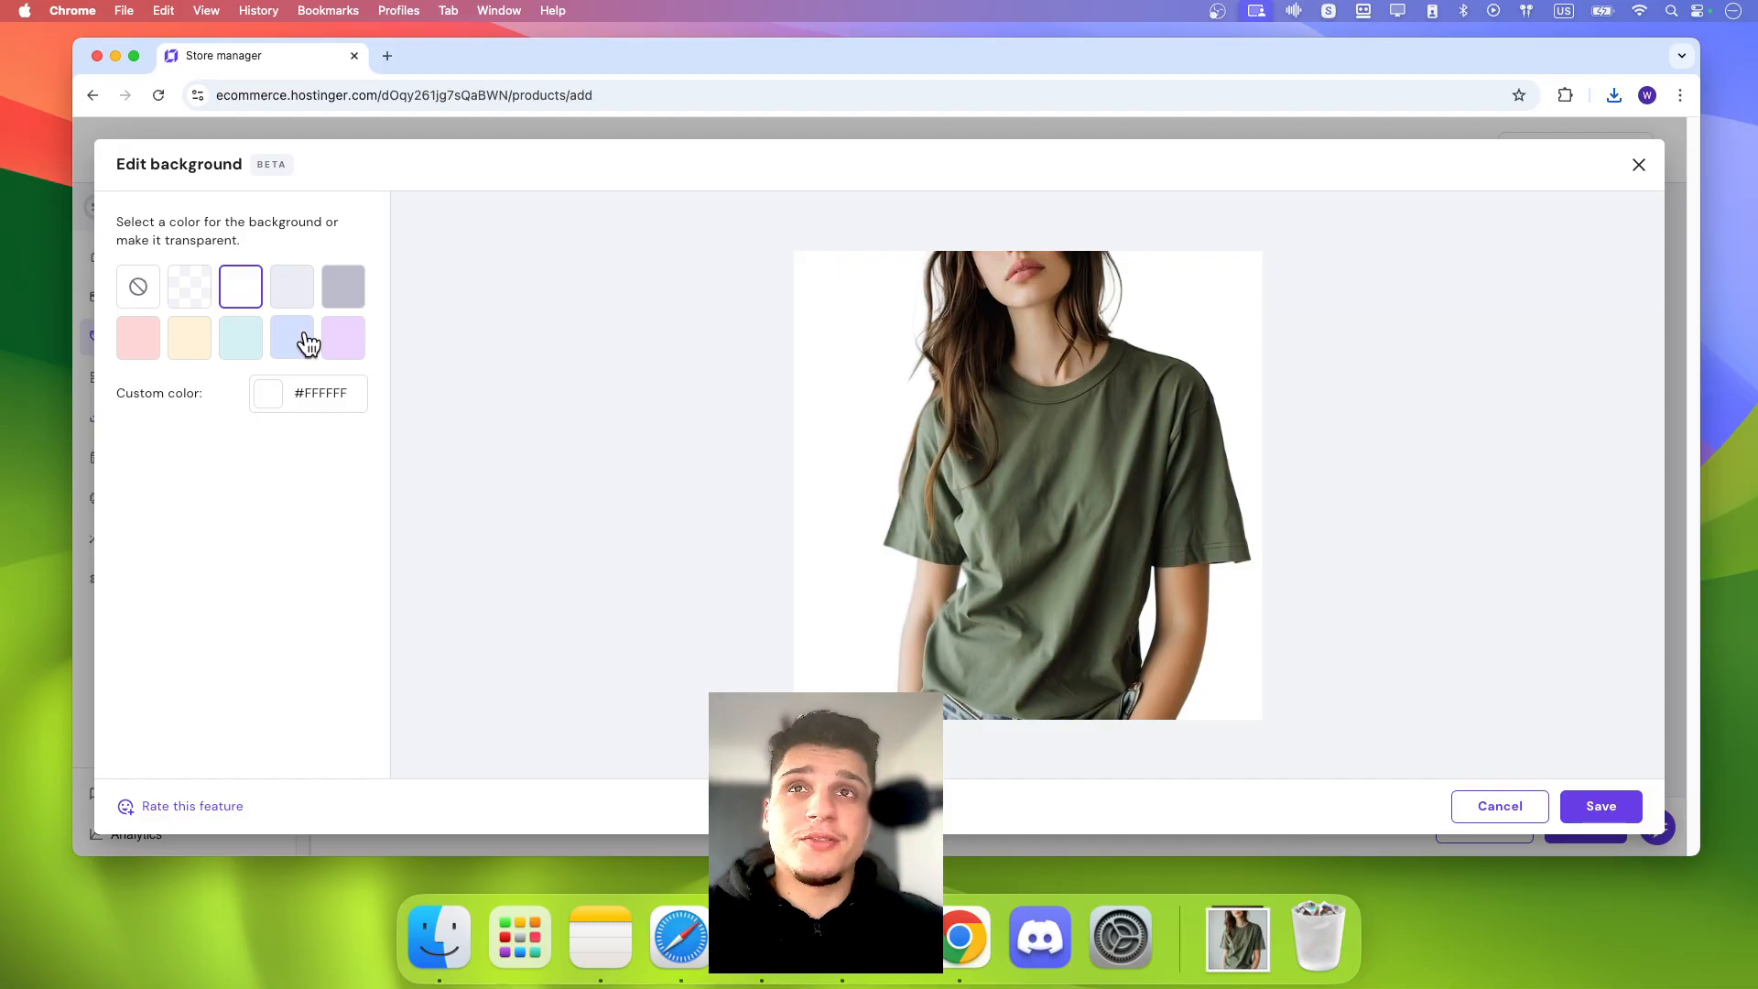
pyautogui.click(189, 345)
pyautogui.click(155, 351)
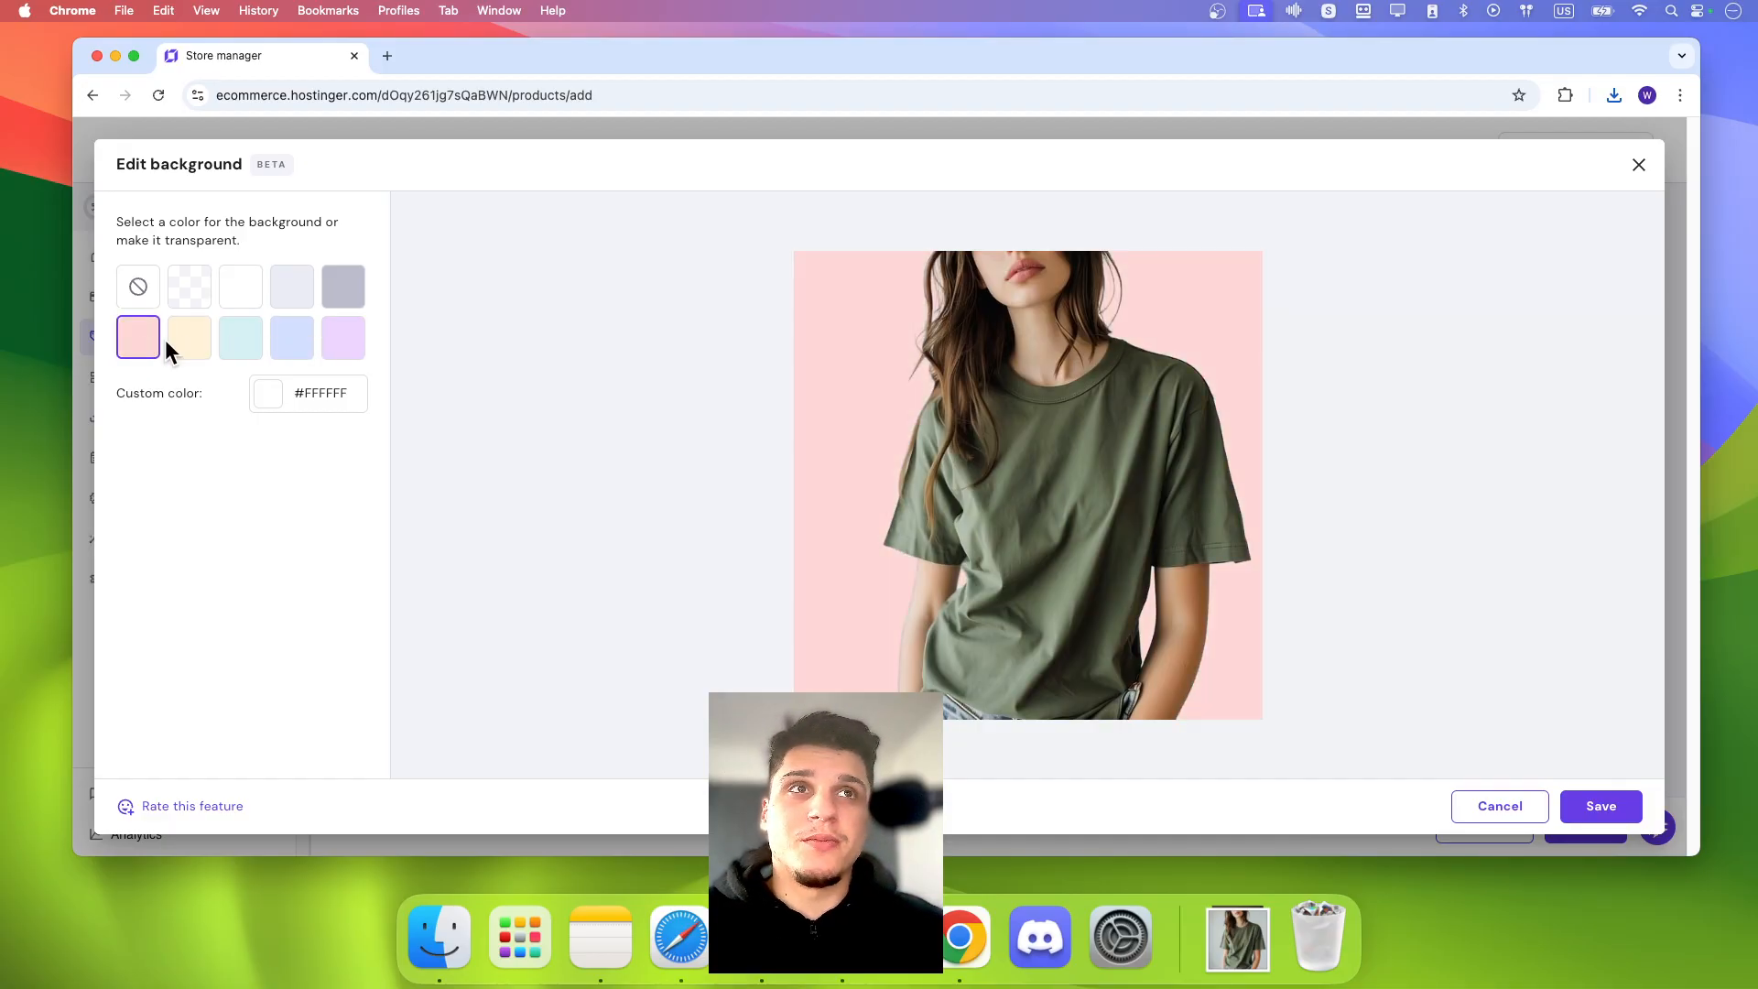
pyautogui.click(288, 306)
pyautogui.click(284, 393)
pyautogui.moveTo(549, 293); pyautogui.dragTo(673, 315)
pyautogui.click(1604, 806)
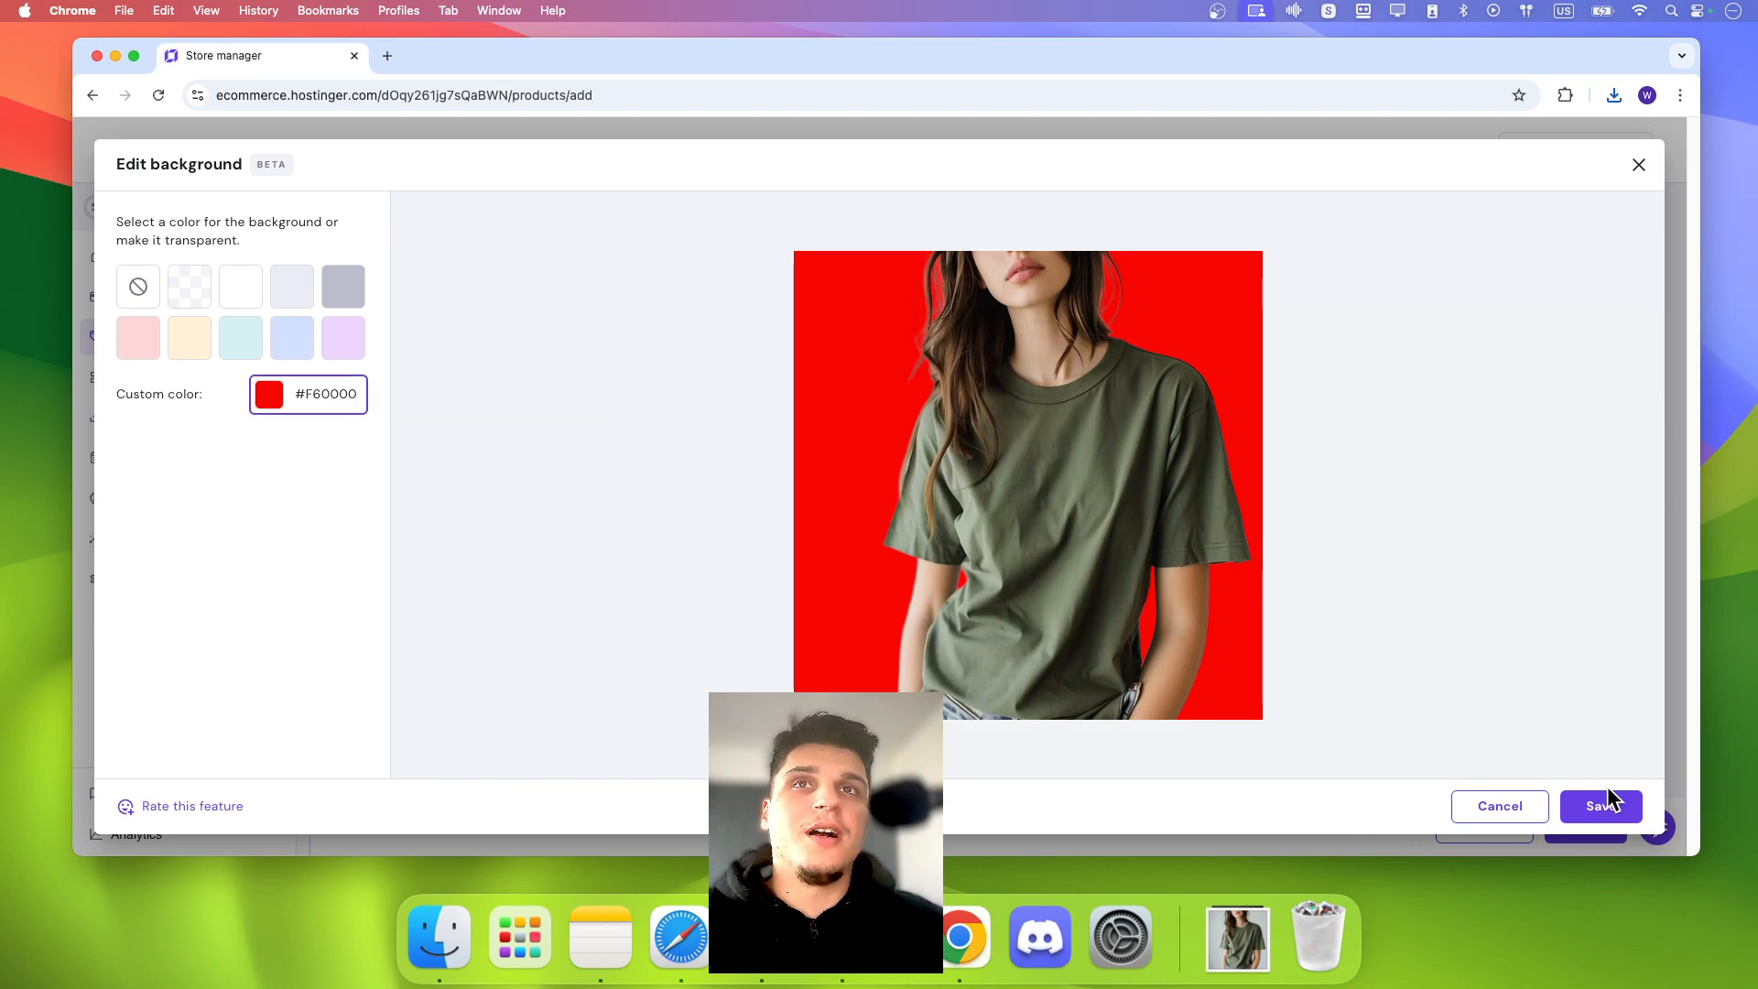
pyautogui.click(1603, 805)
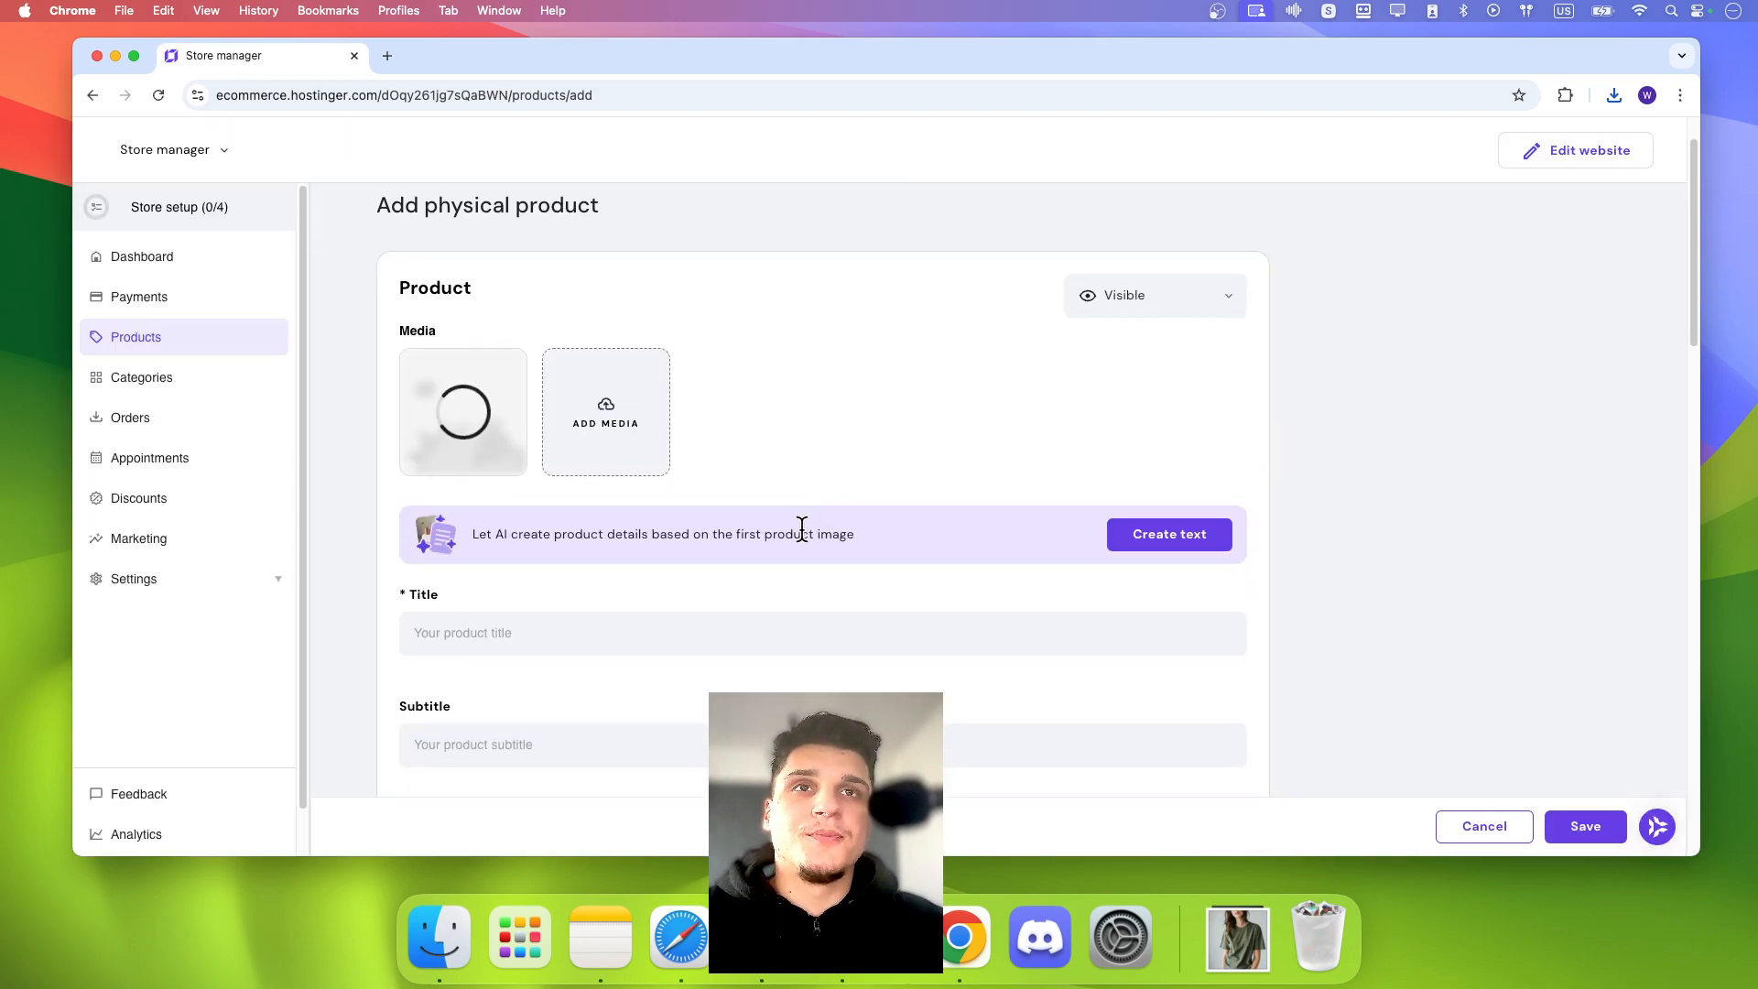
pyautogui.scroll(-1, 800, 529)
pyautogui.moveTo(495, 396)
pyautogui.click(613, 380)
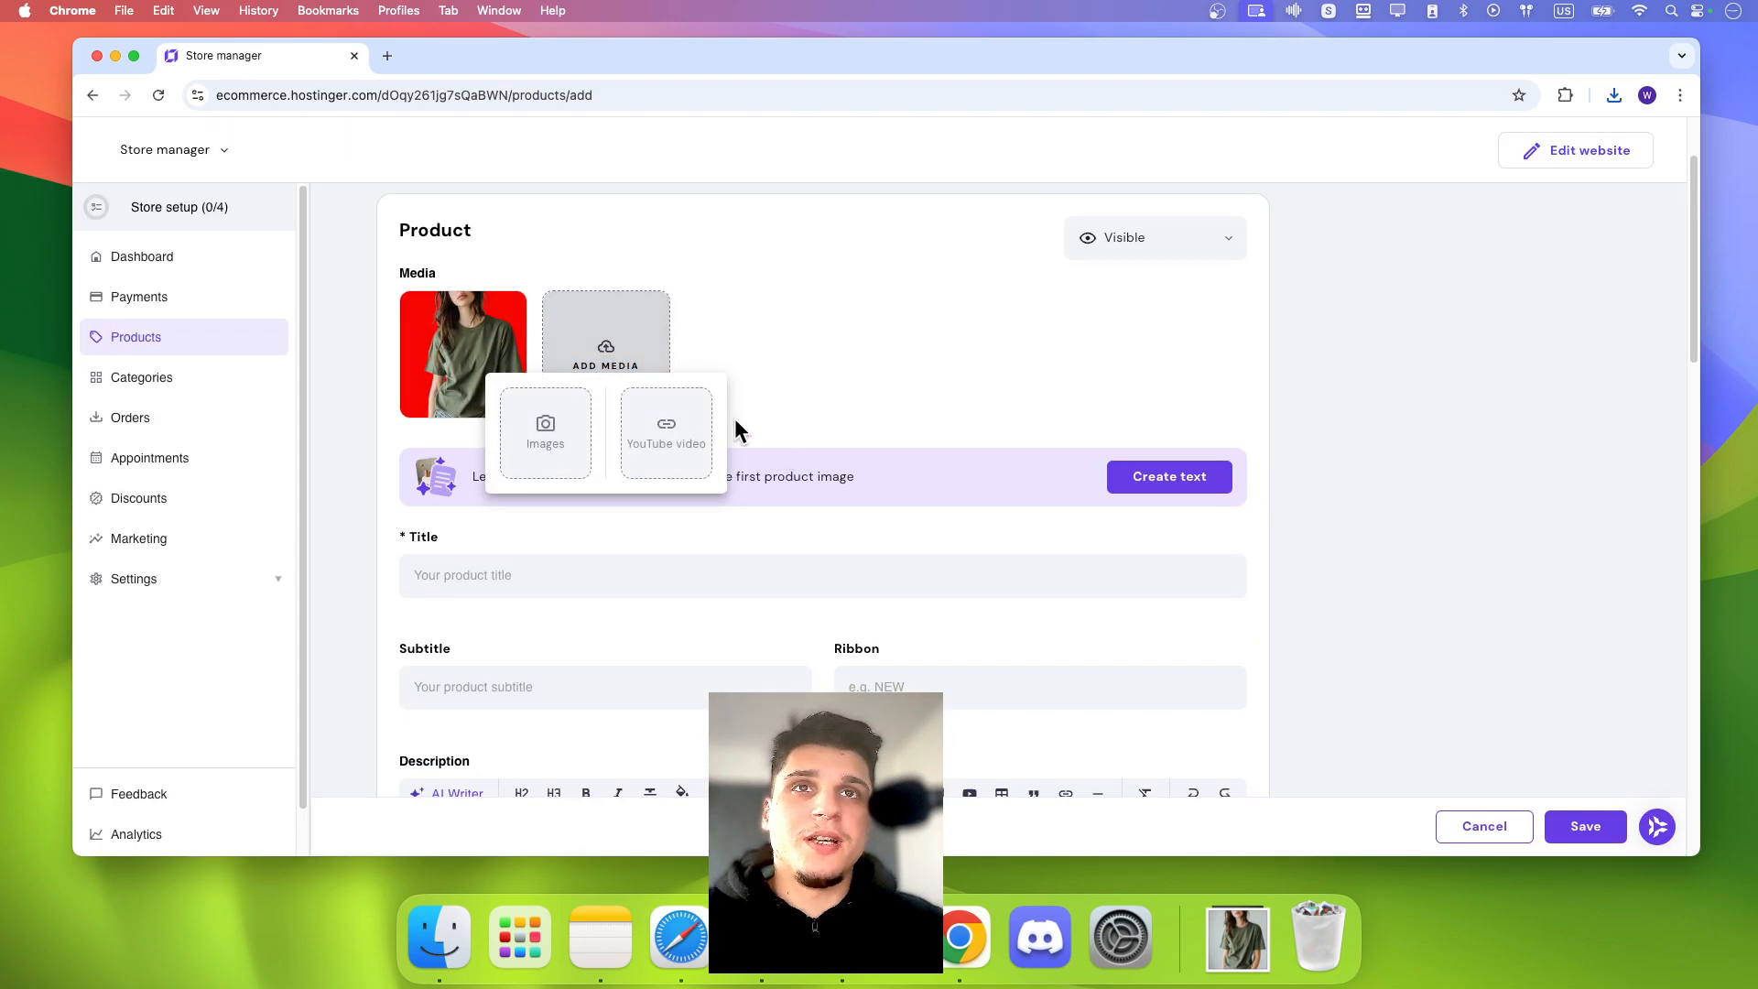
pyautogui.click(674, 462)
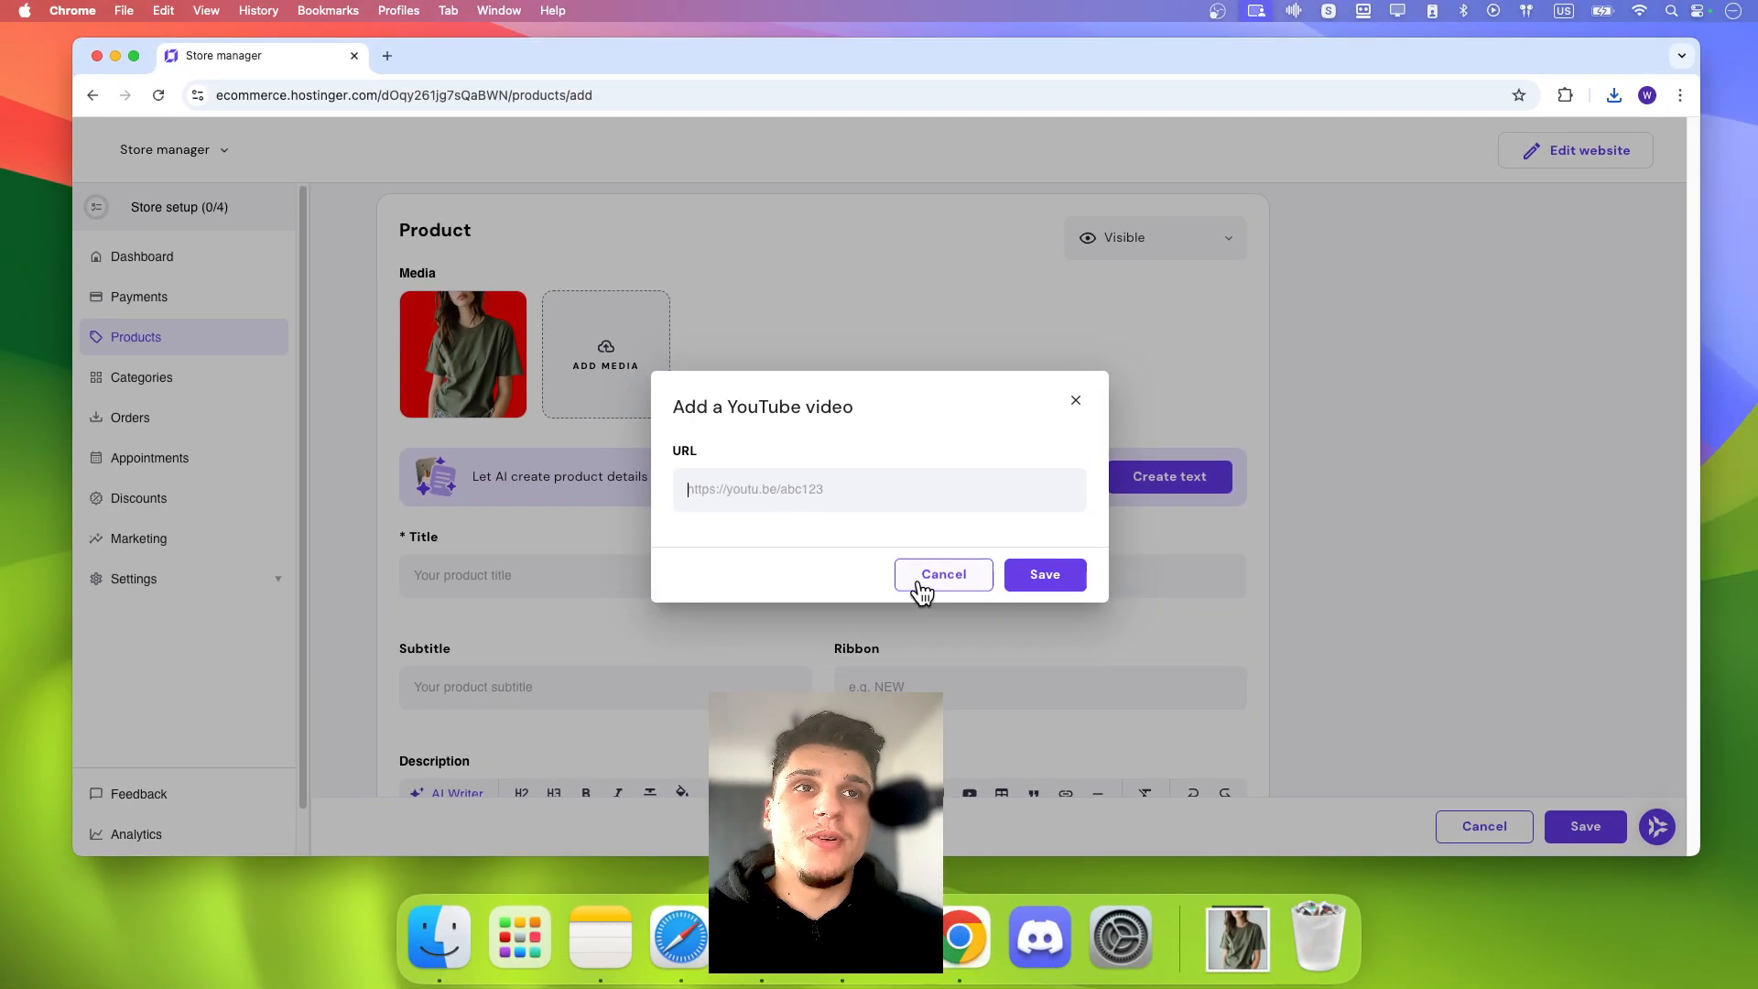
pyautogui.click(921, 587)
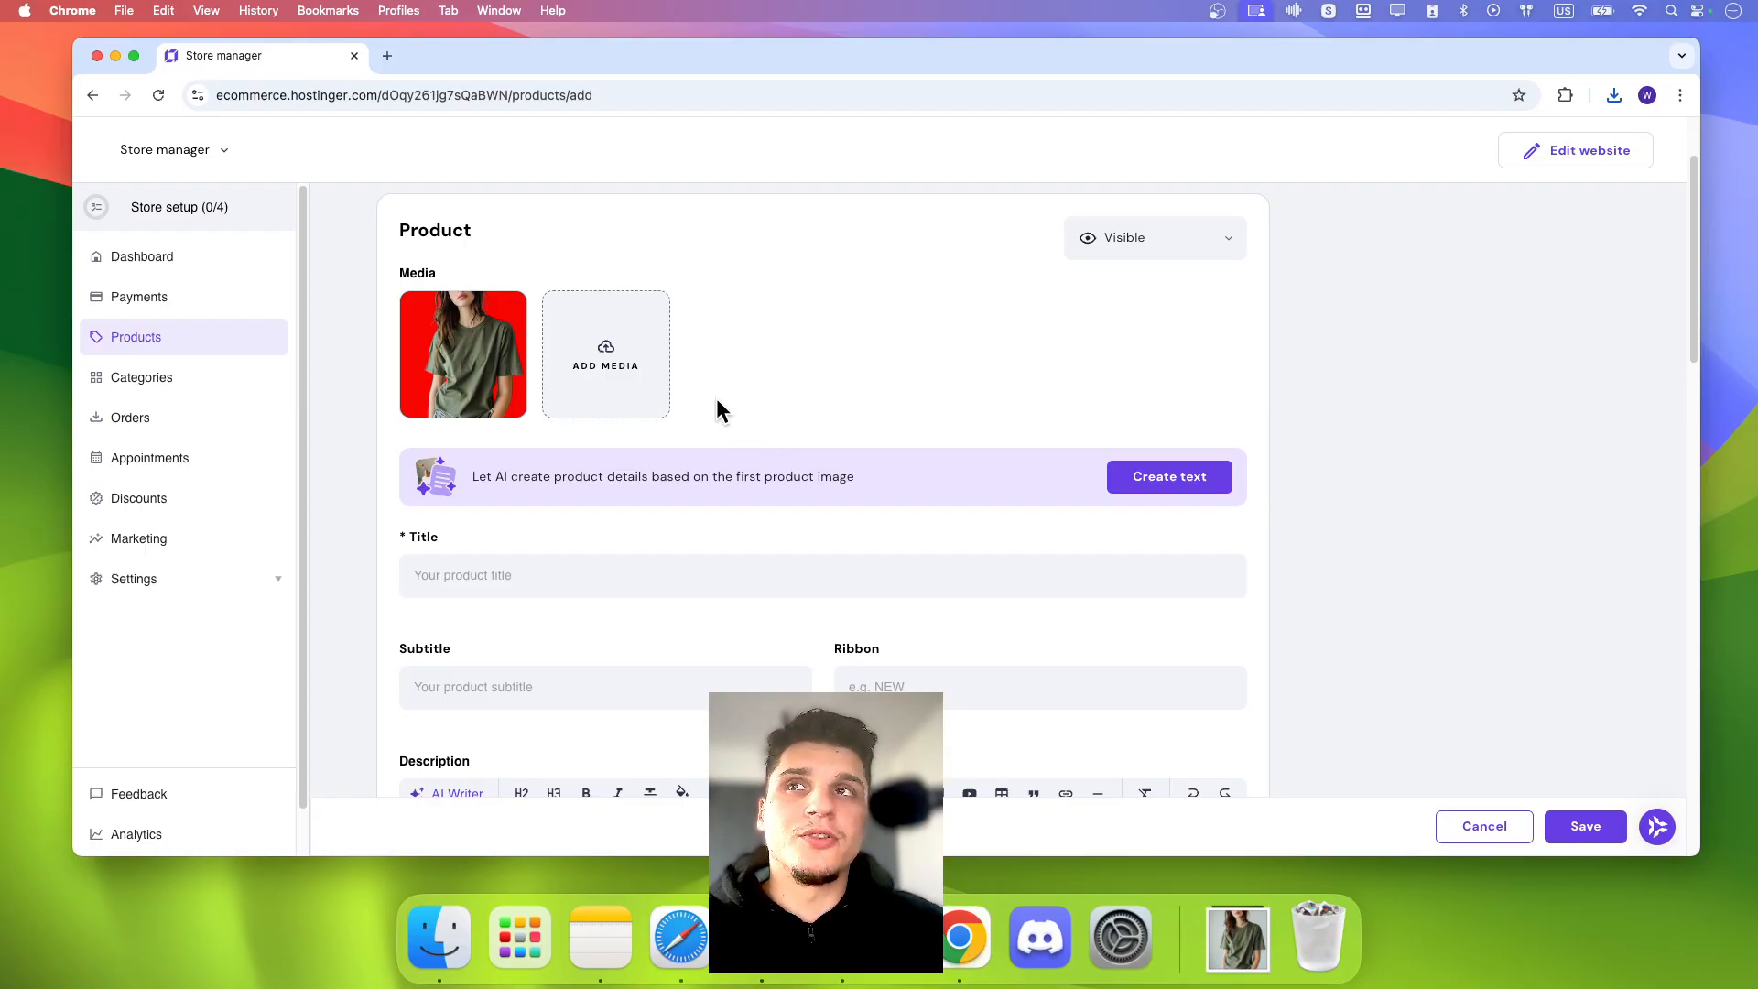
# Step: Add a second image to the product's media, try to reorder it and remove it
pyautogui.click(659, 373)
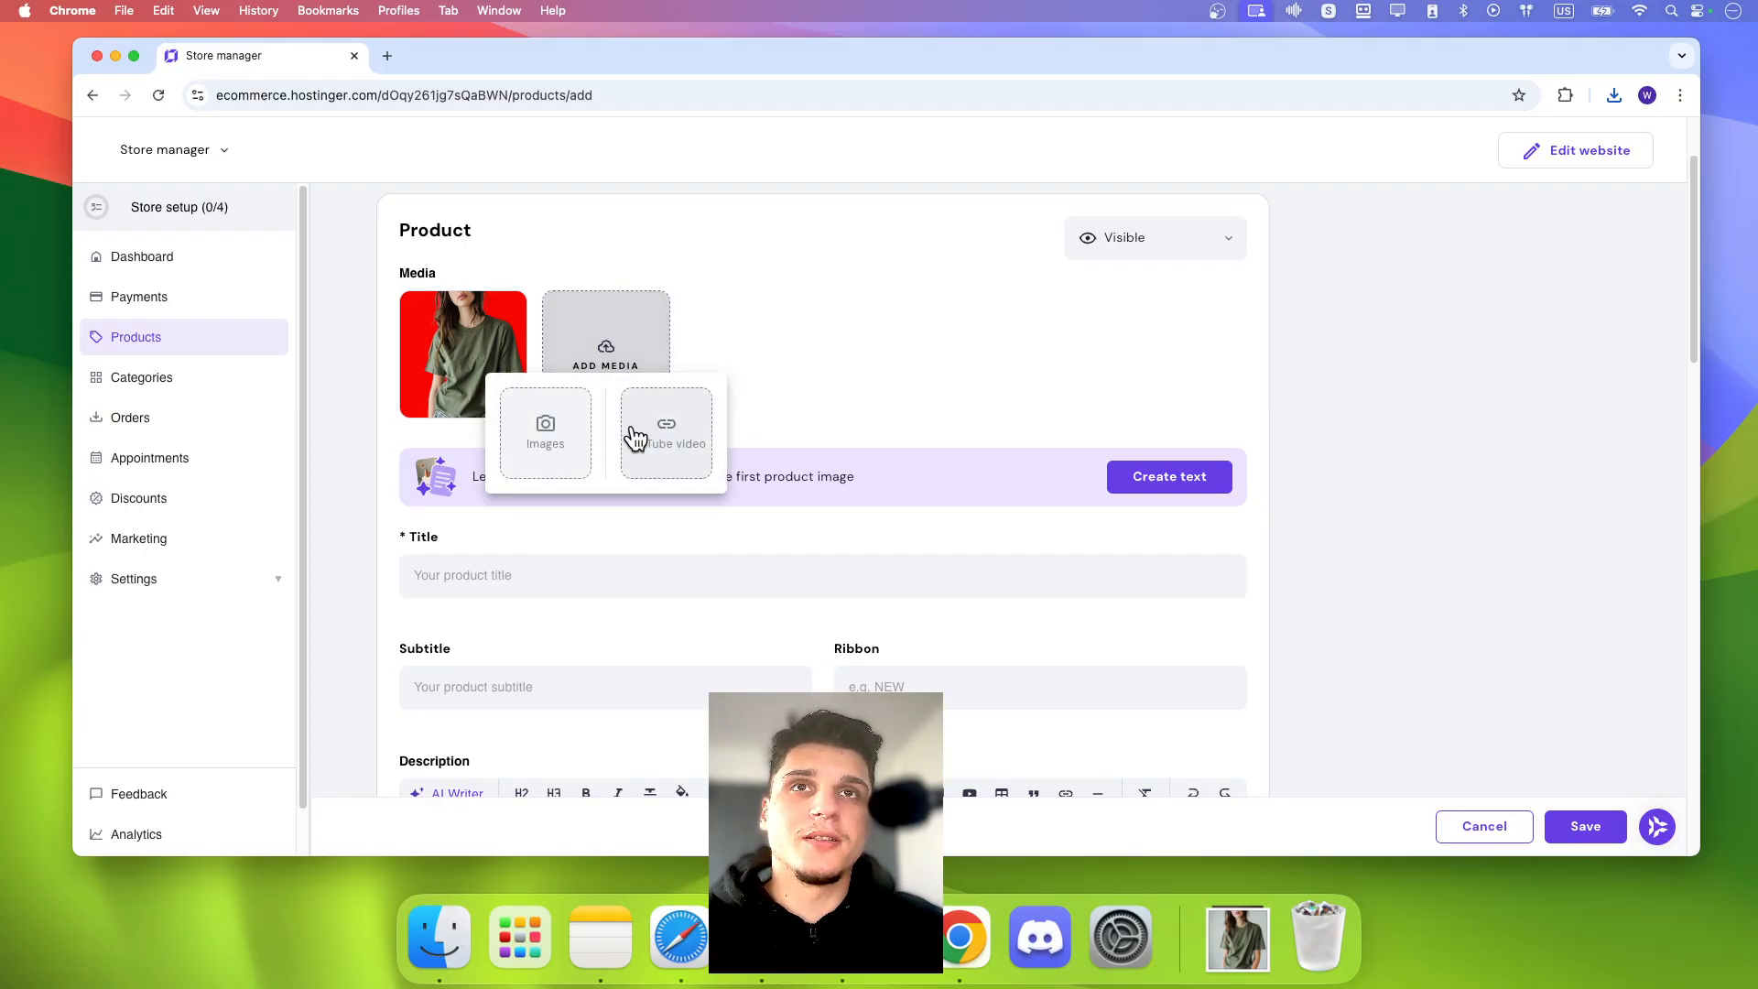
pyautogui.click(559, 438)
pyautogui.click(943, 467)
pyautogui.click(1181, 624)
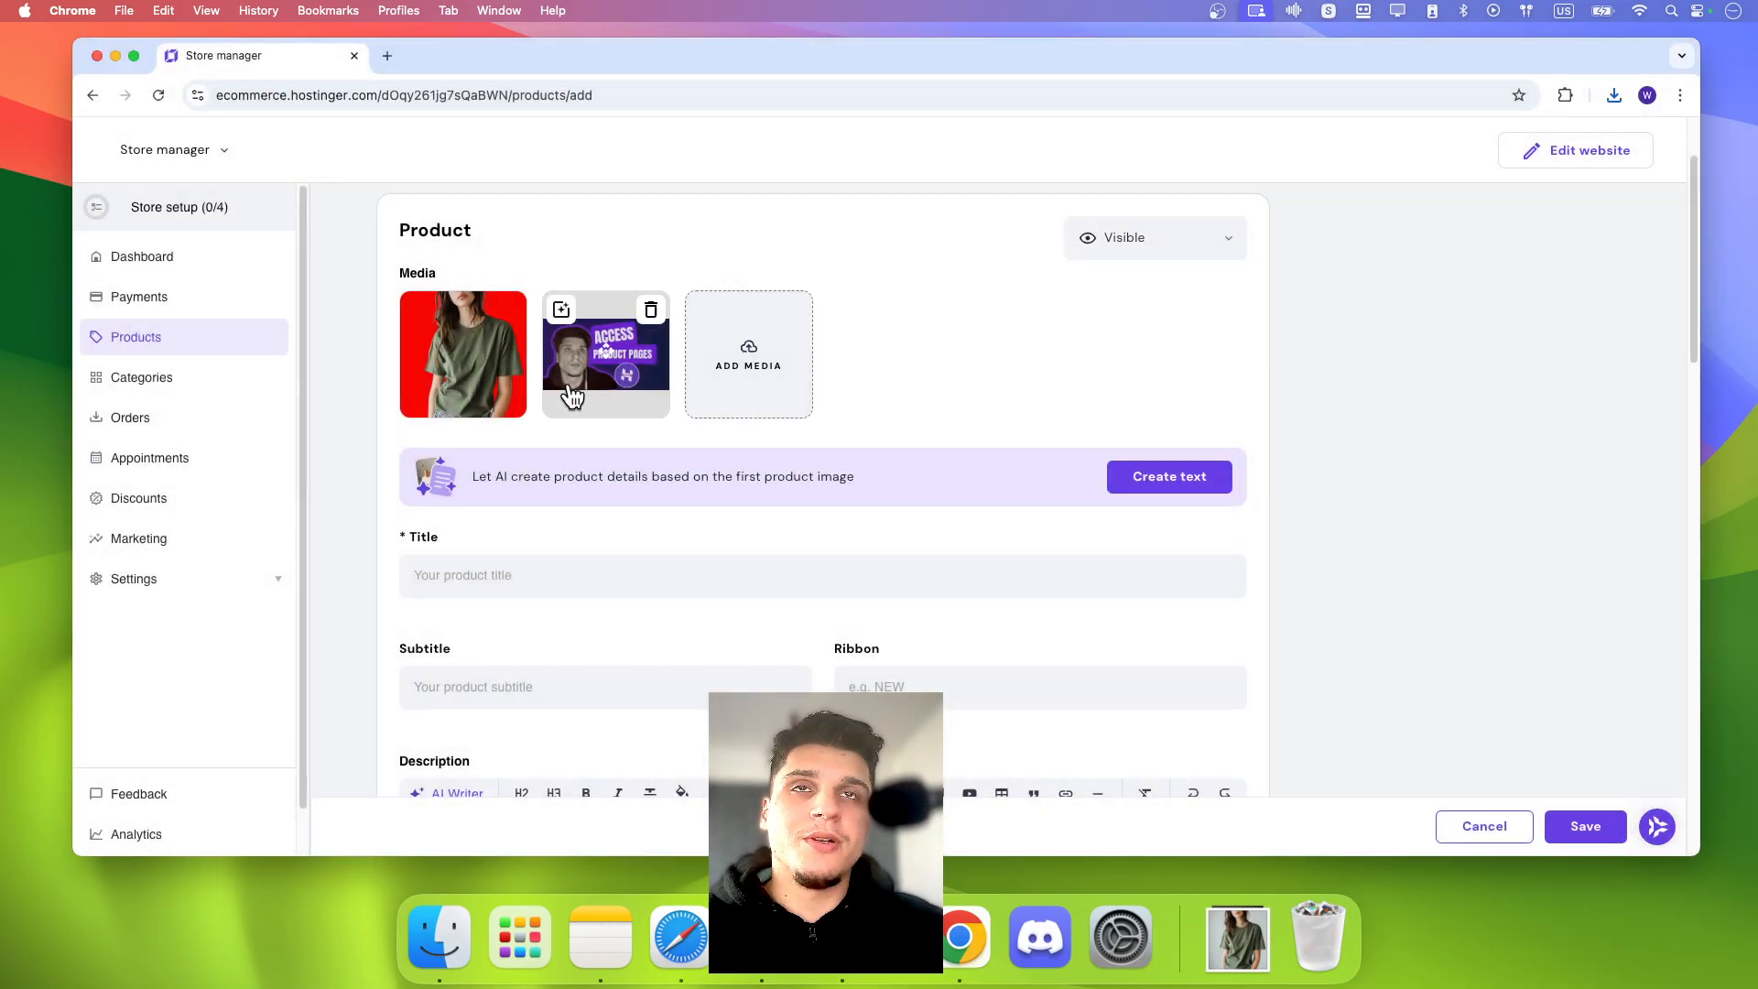
pyautogui.moveTo(586, 384); pyautogui.dragTo(644, 387)
pyautogui.click(650, 312)
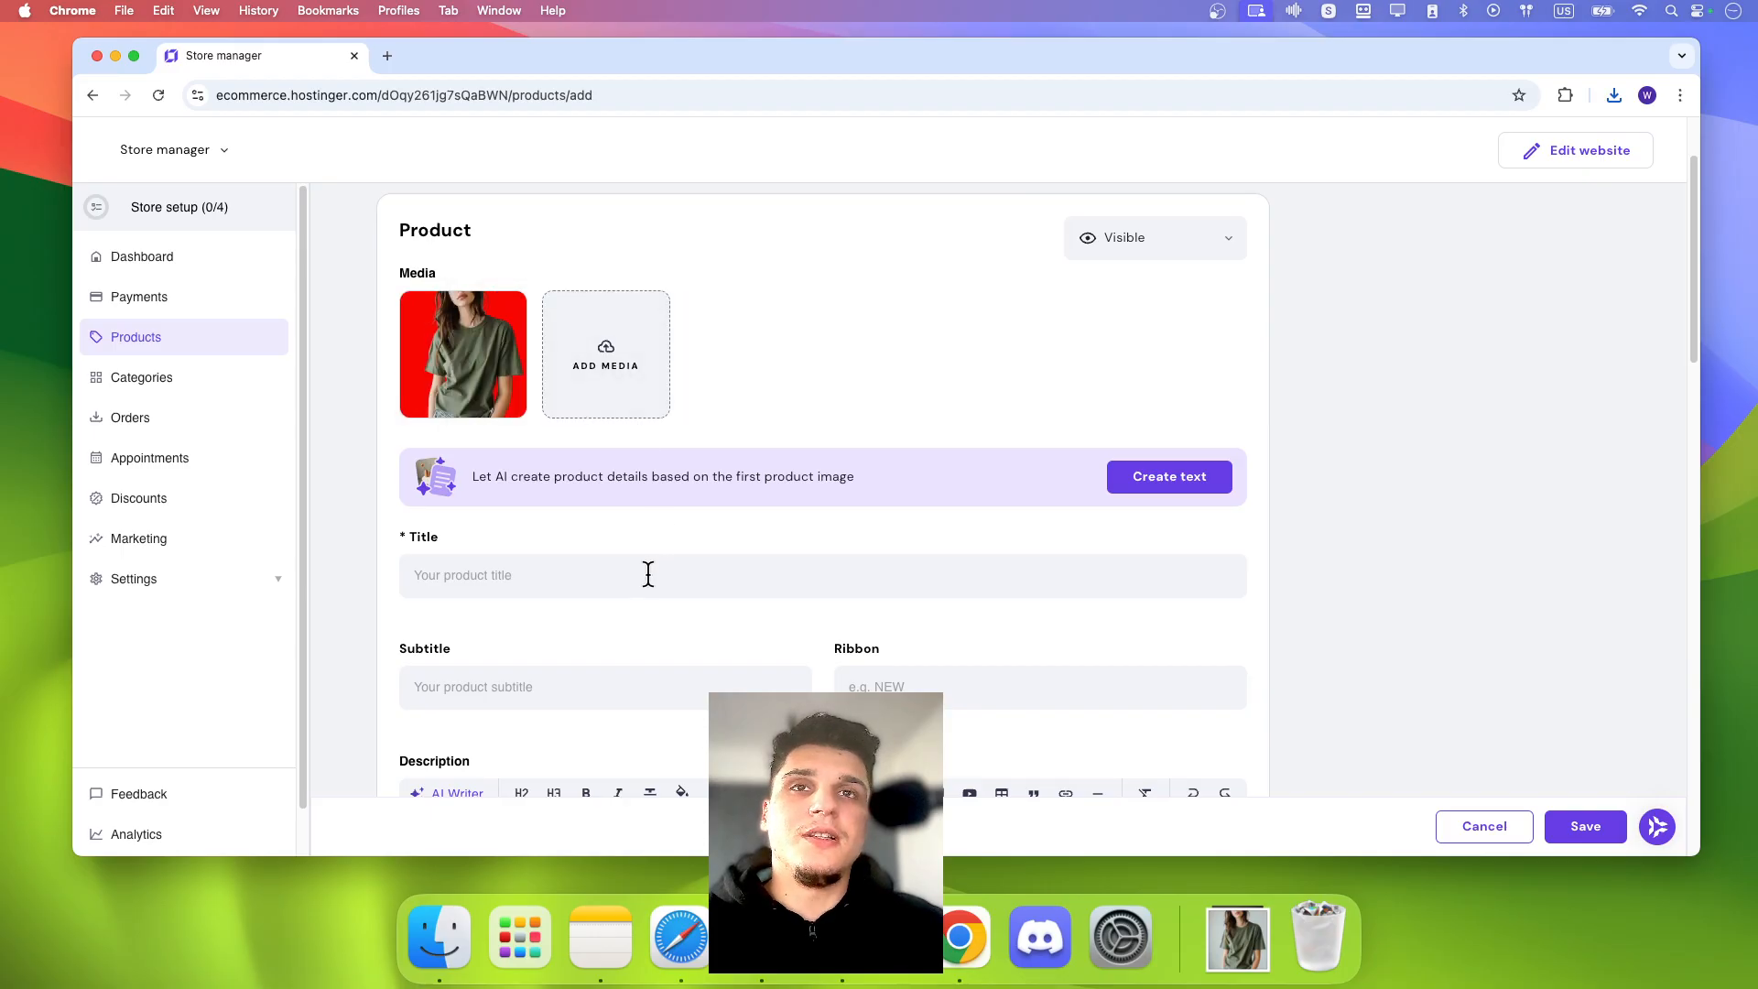
# Step: Title the product "shirt", with the subtitle "cool shirt" and the ribbon "rib"
pyautogui.scroll(-2, 648, 572)
pyautogui.click(575, 496)
pyautogui.write('shirt')
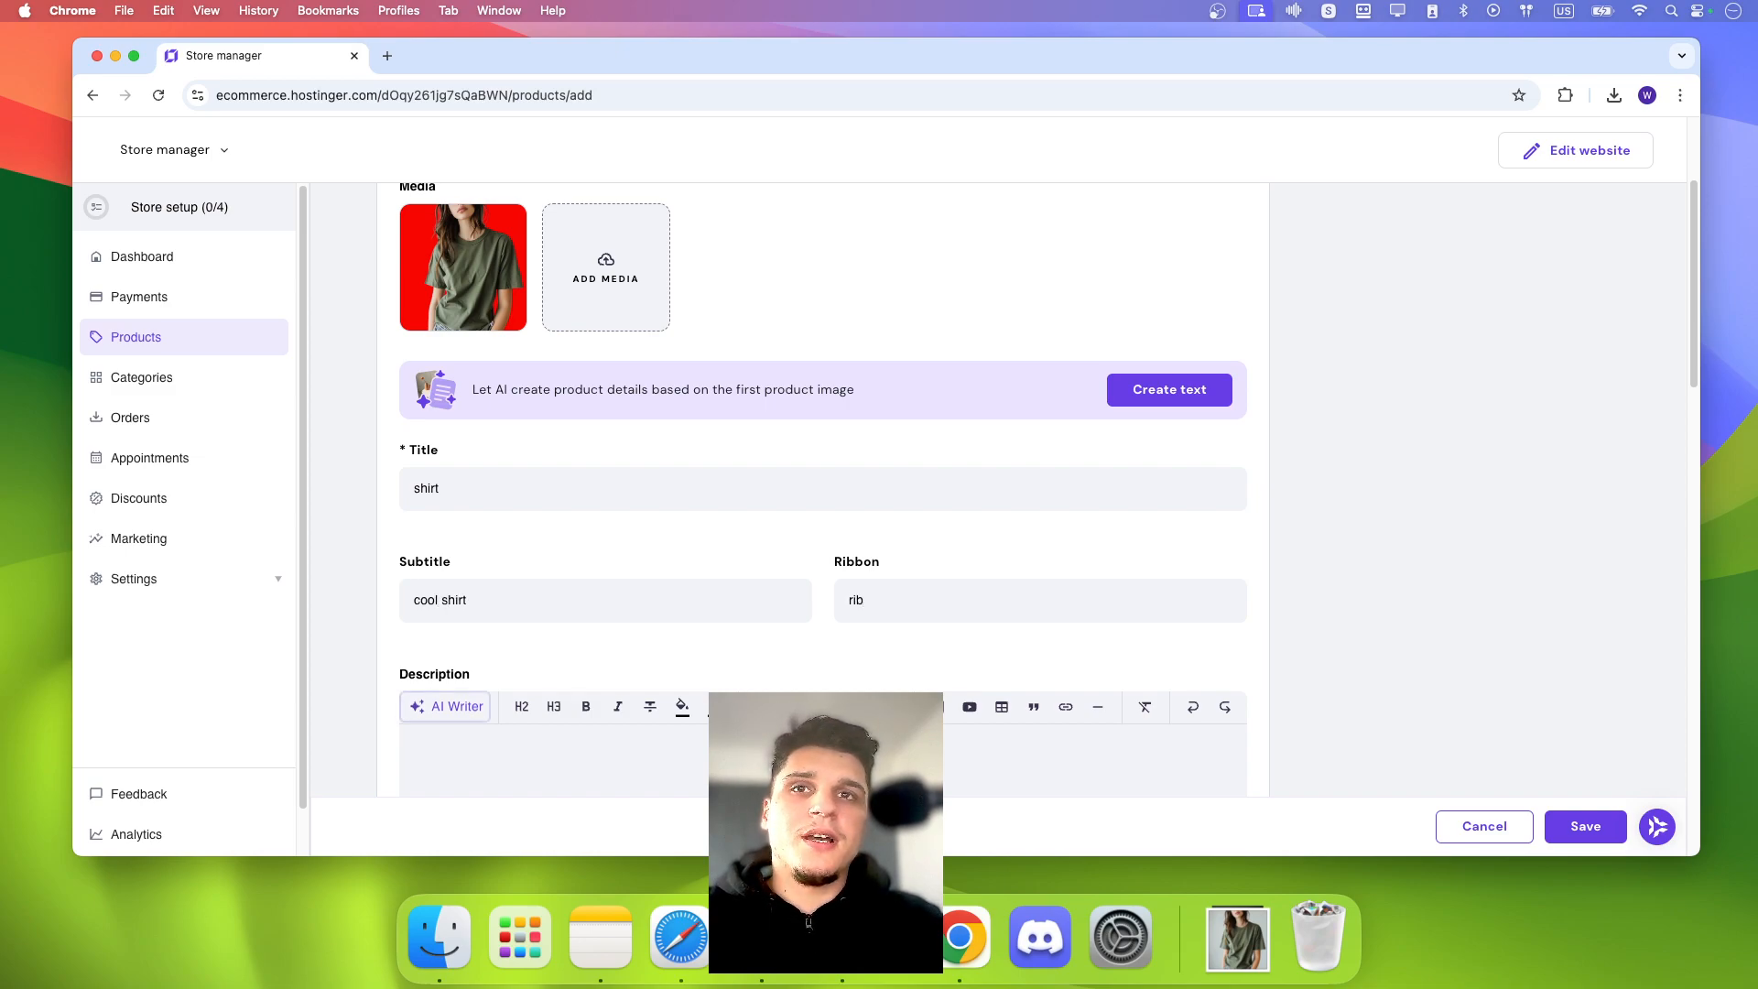
# Step: Generate the product description with AI Writer from the prompt "shirt product good shirt for a woman"
pyautogui.scroll(-2, 513, 559)
pyautogui.click(456, 610)
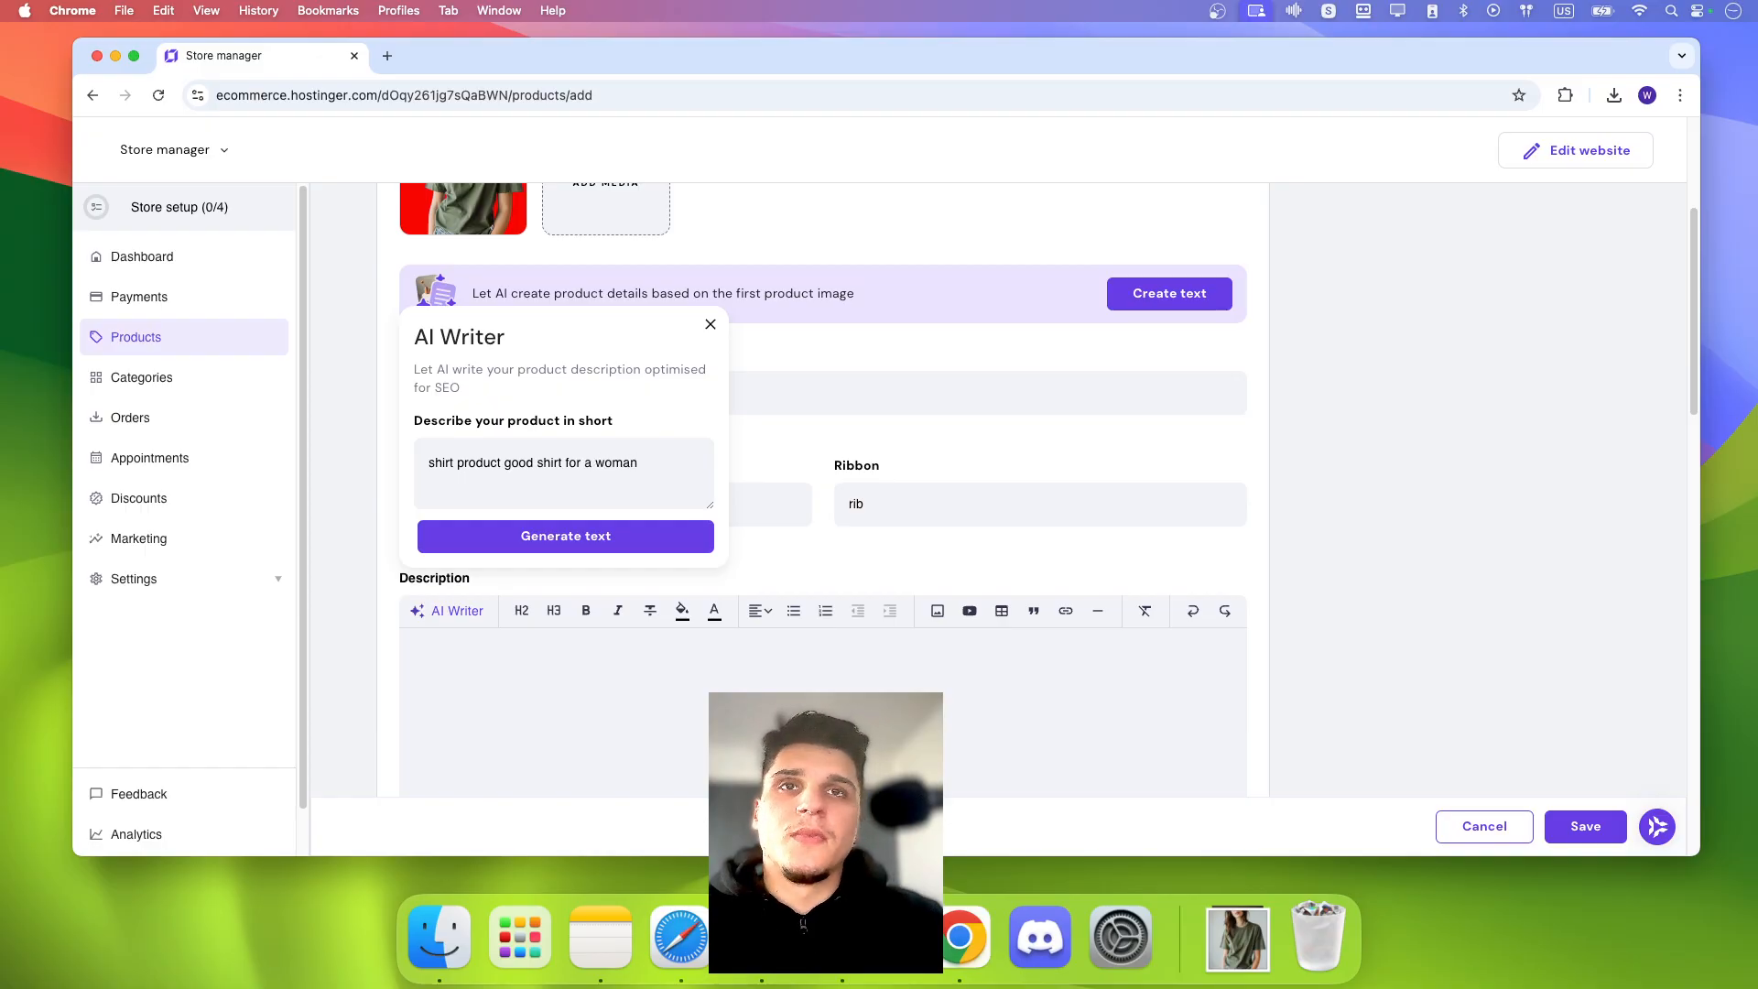
pyautogui.click(499, 542)
pyautogui.scroll(-5, 458, 700)
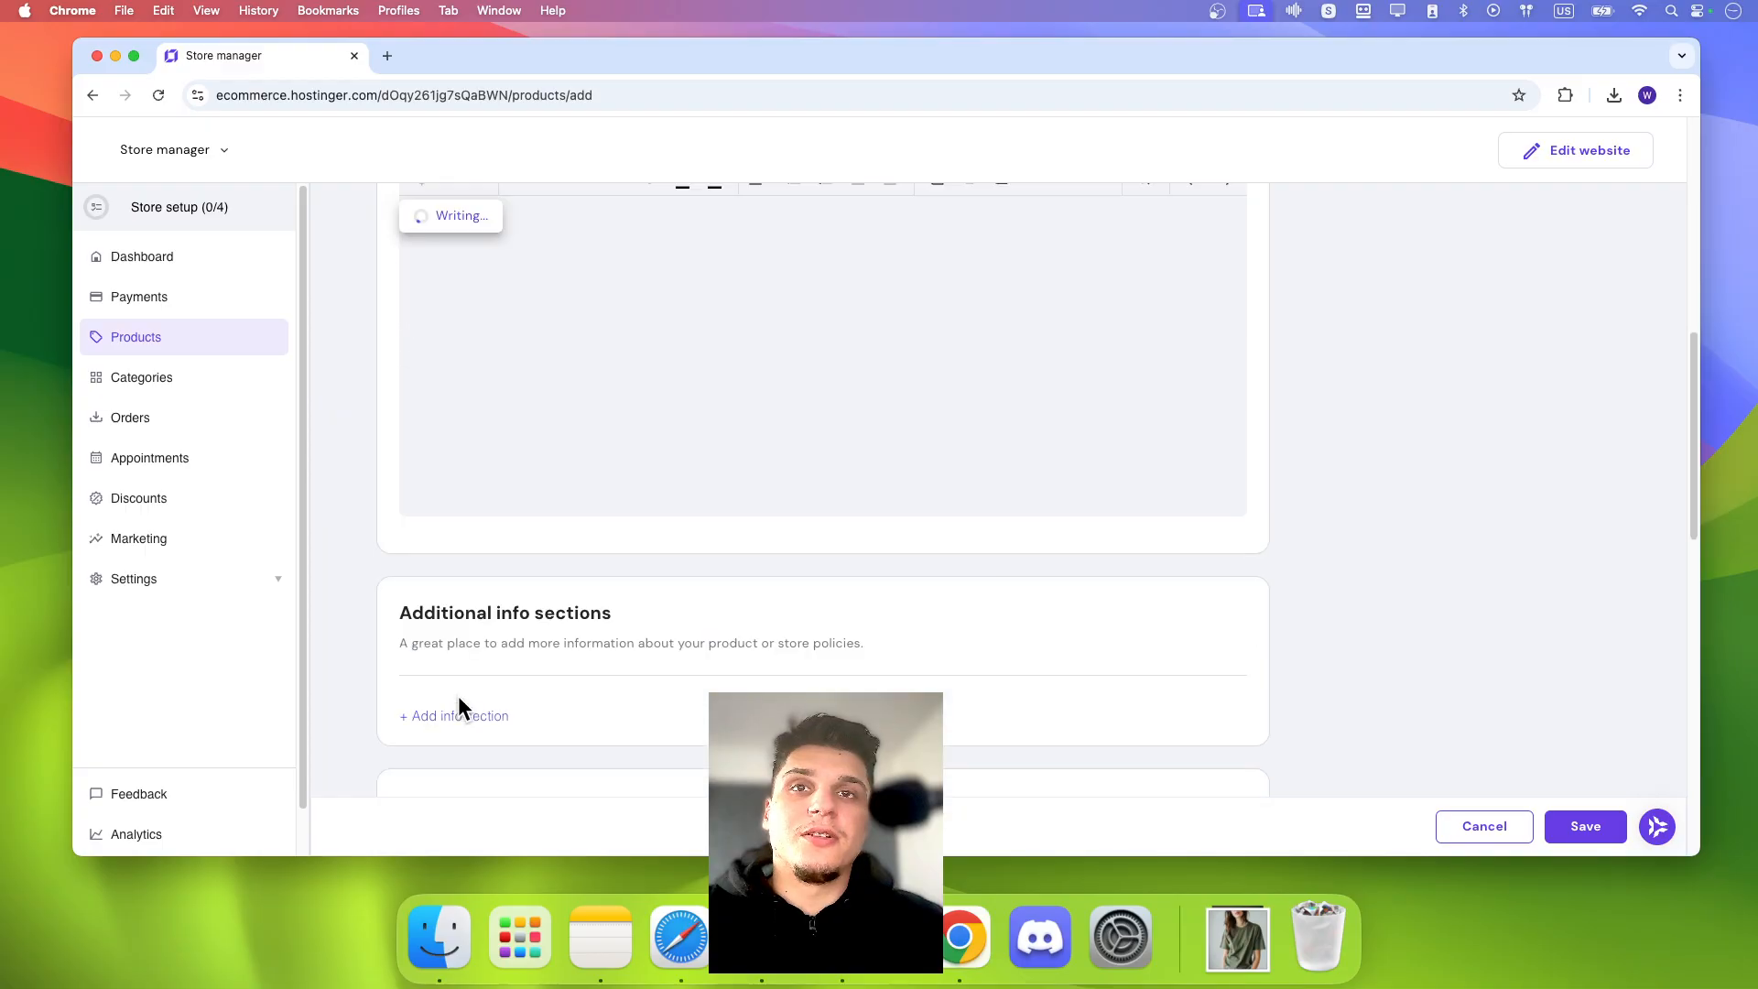
pyautogui.scroll(2, 455, 596)
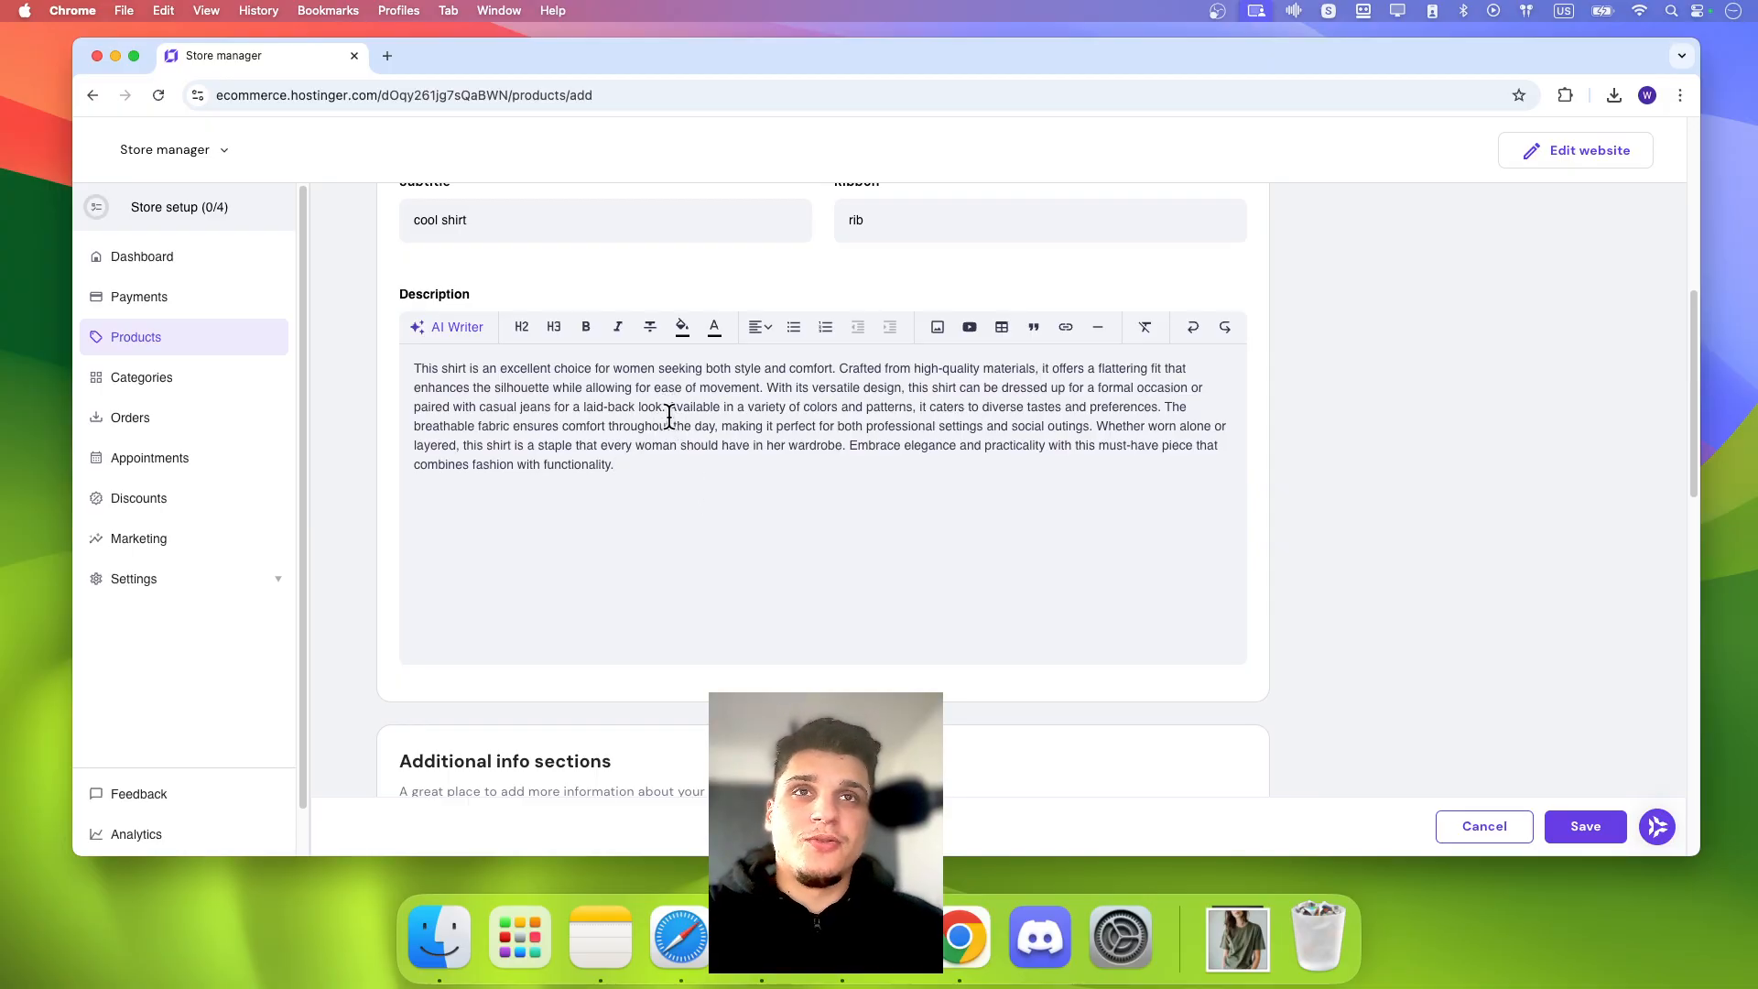
# Step: Delete the description text after "laid-back look." and make the opening words "This shirt is an excellent" bold
pyautogui.moveTo(670, 416); pyautogui.dragTo(682, 477)
pyautogui.press('BackSpace')
pyautogui.moveTo(414, 368); pyautogui.dragTo(561, 365)
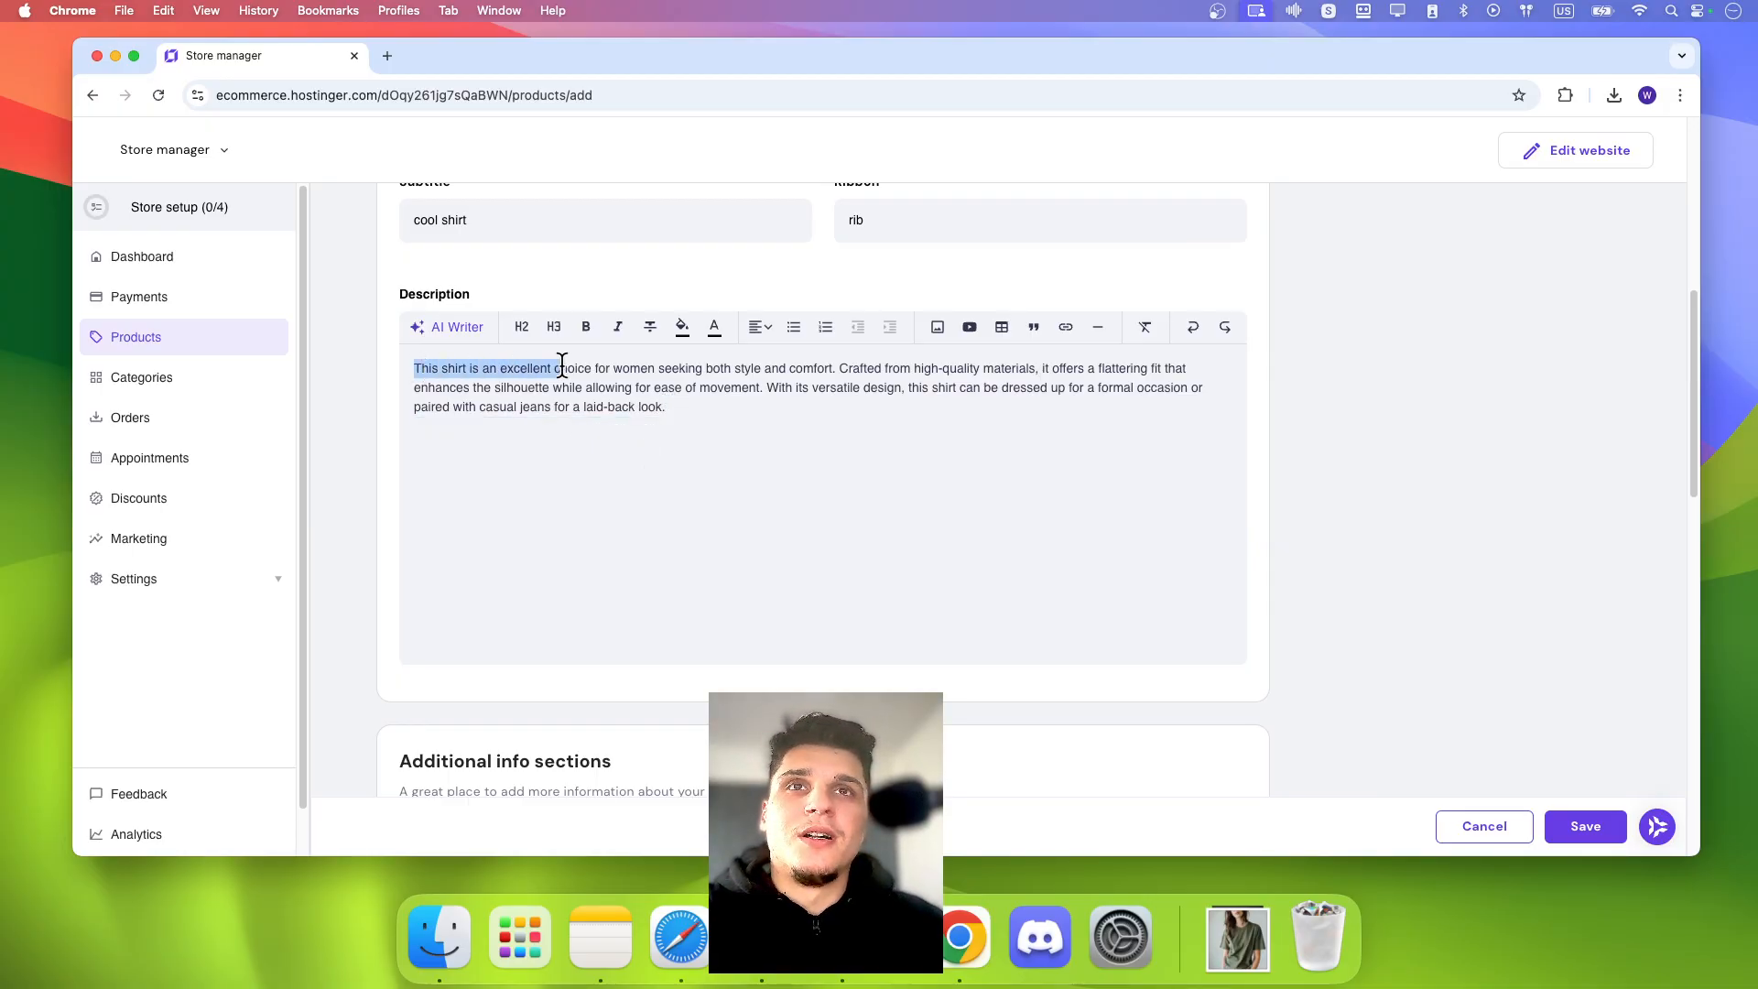
pyautogui.click(586, 328)
# Step: Color the word "choice" red in the product description
pyautogui.click(682, 327)
pyautogui.click(597, 369)
pyautogui.click(591, 368)
pyautogui.click(686, 326)
pyautogui.moveTo(726, 391); pyautogui.dragTo(910, 353)
pyautogui.click(600, 438)
# Step: Highlight "for women seeking both style and comfort." in the description with lime green (RGB 128, 255, 0)
pyautogui.moveTo(605, 369); pyautogui.dragTo(857, 367)
pyautogui.click(714, 327)
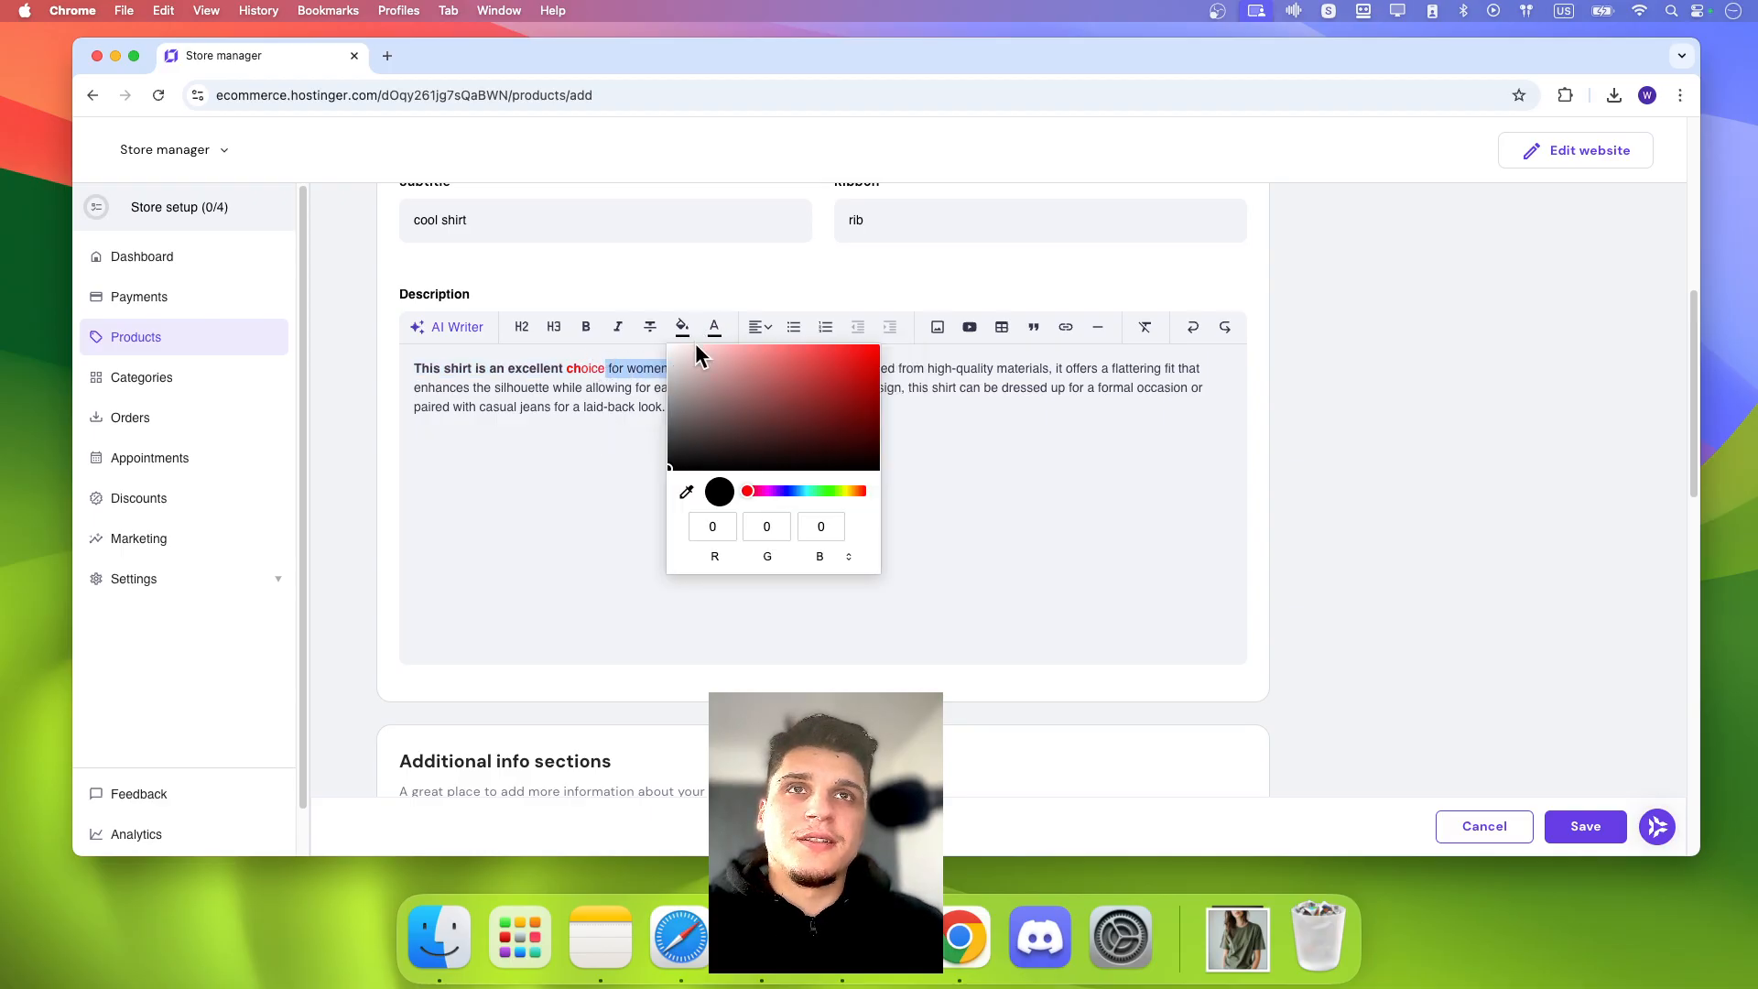
pyautogui.click(854, 363)
pyautogui.moveTo(776, 492); pyautogui.dragTo(835, 492)
pyautogui.moveTo(841, 385); pyautogui.dragTo(875, 348)
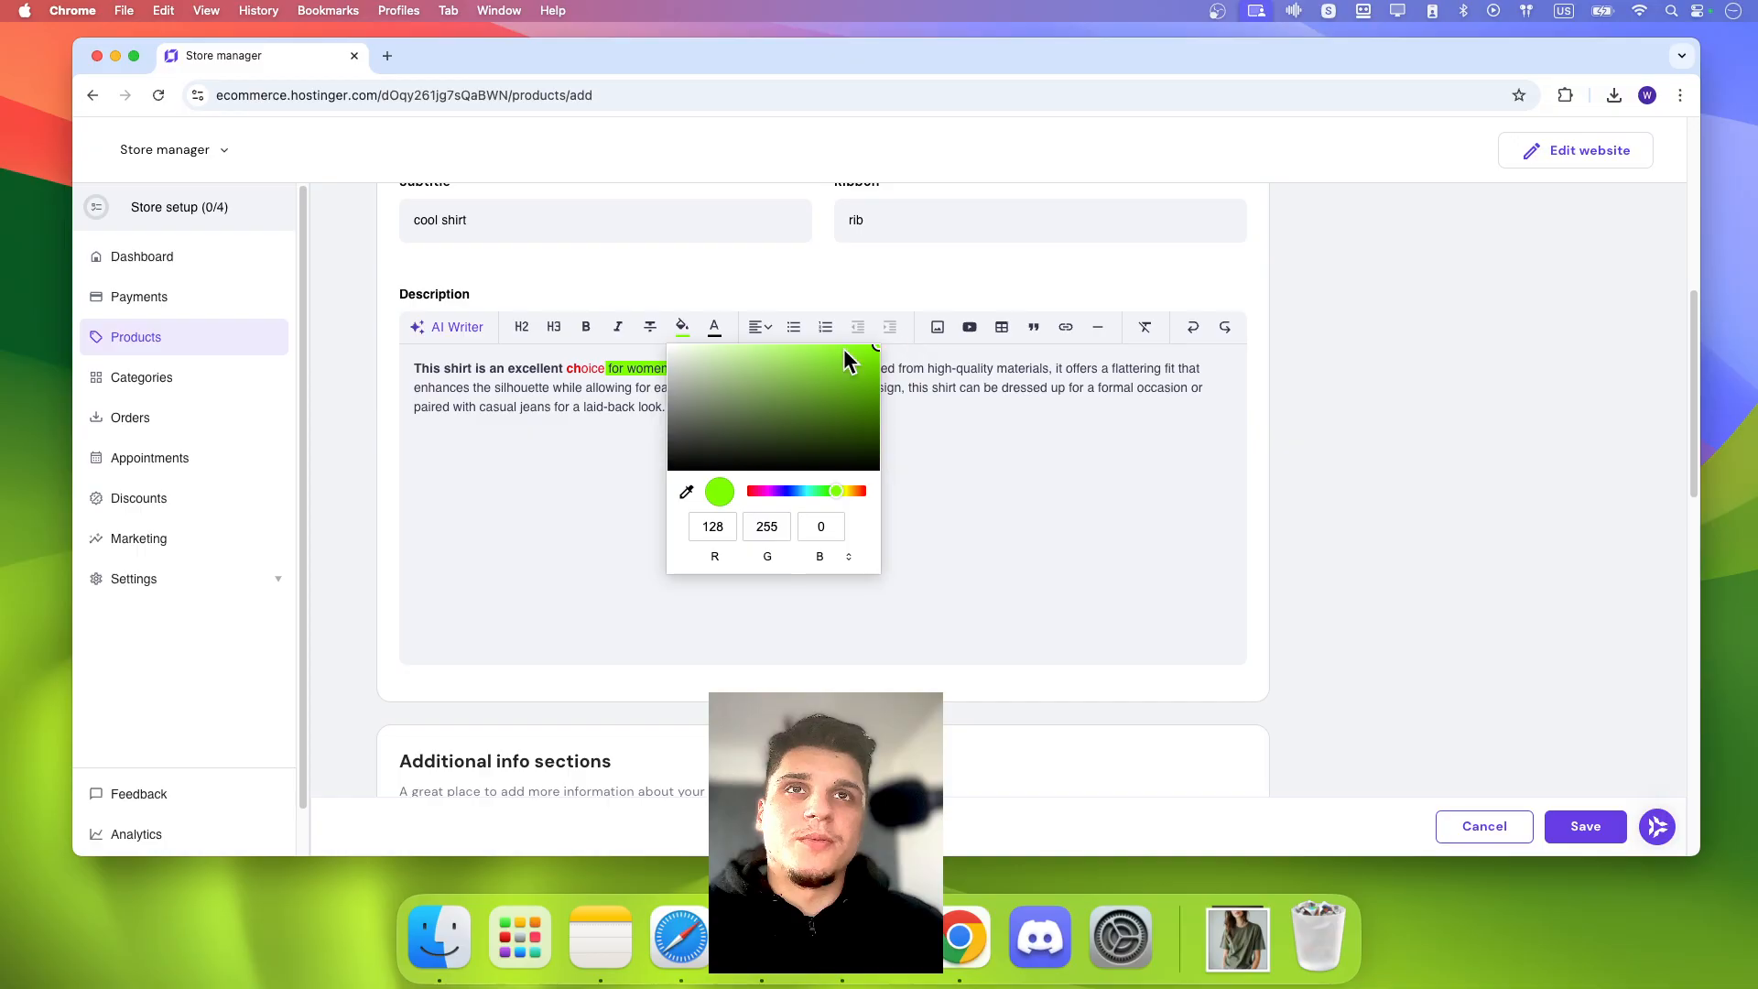
pyautogui.click(566, 462)
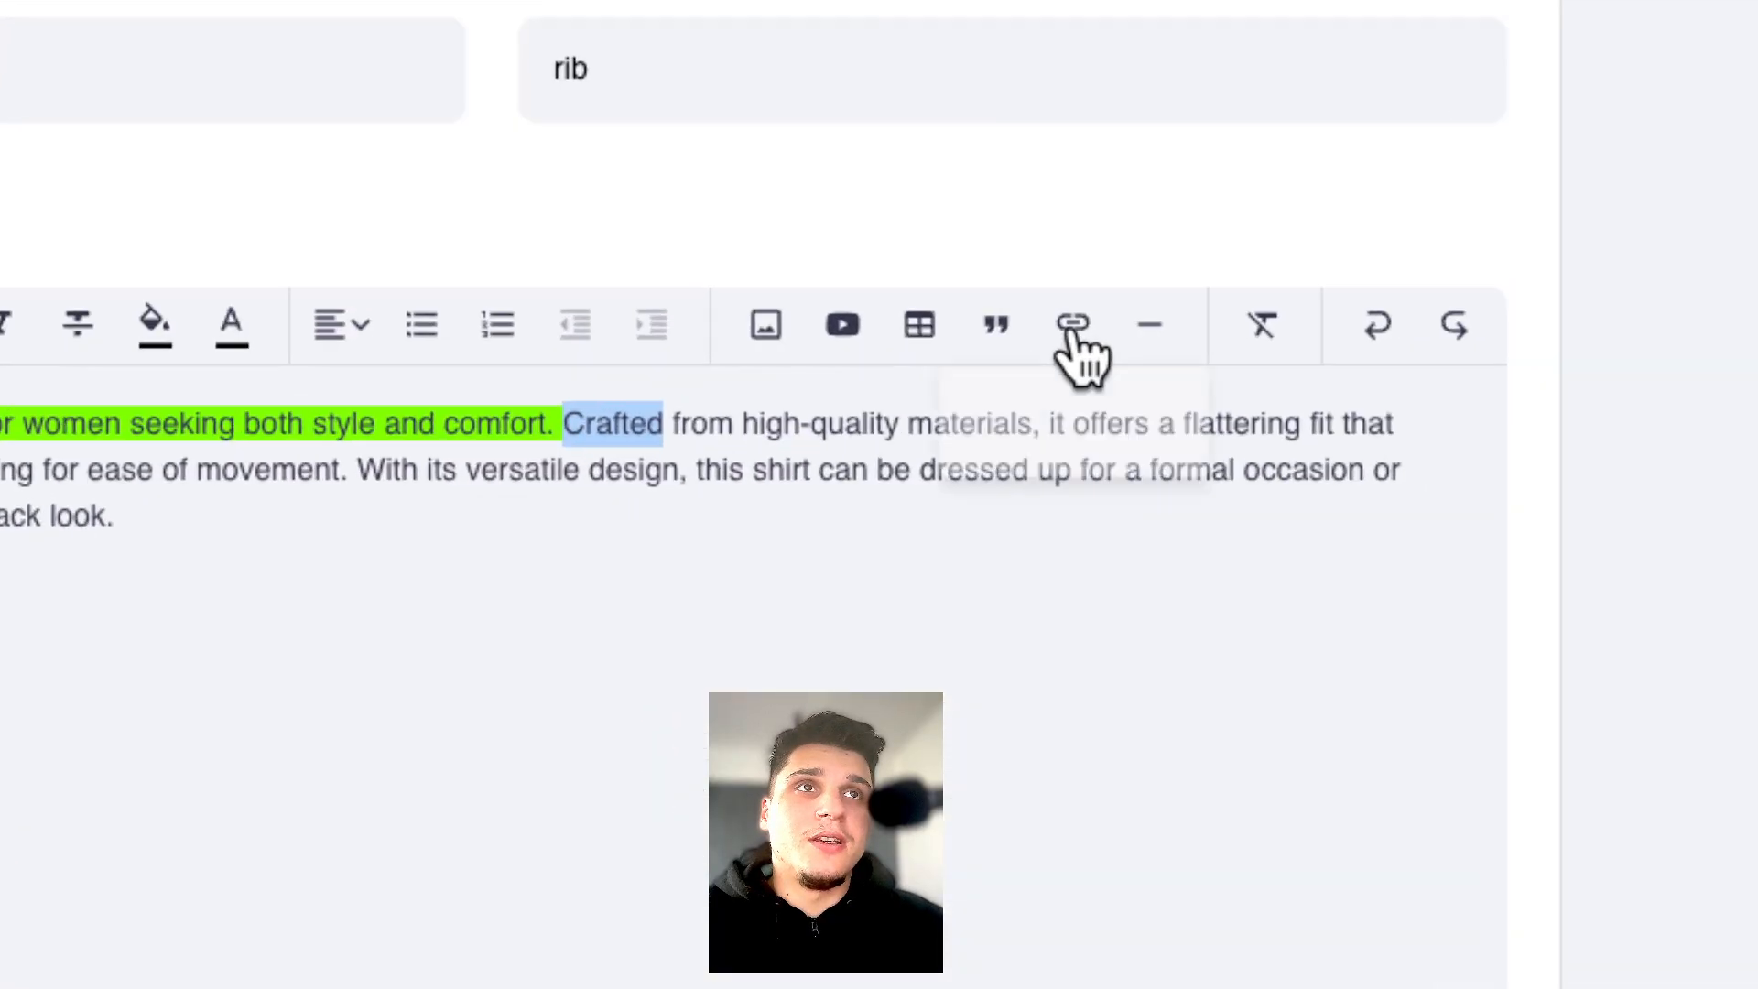
pyautogui.click(1073, 331)
pyautogui.click(1000, 458)
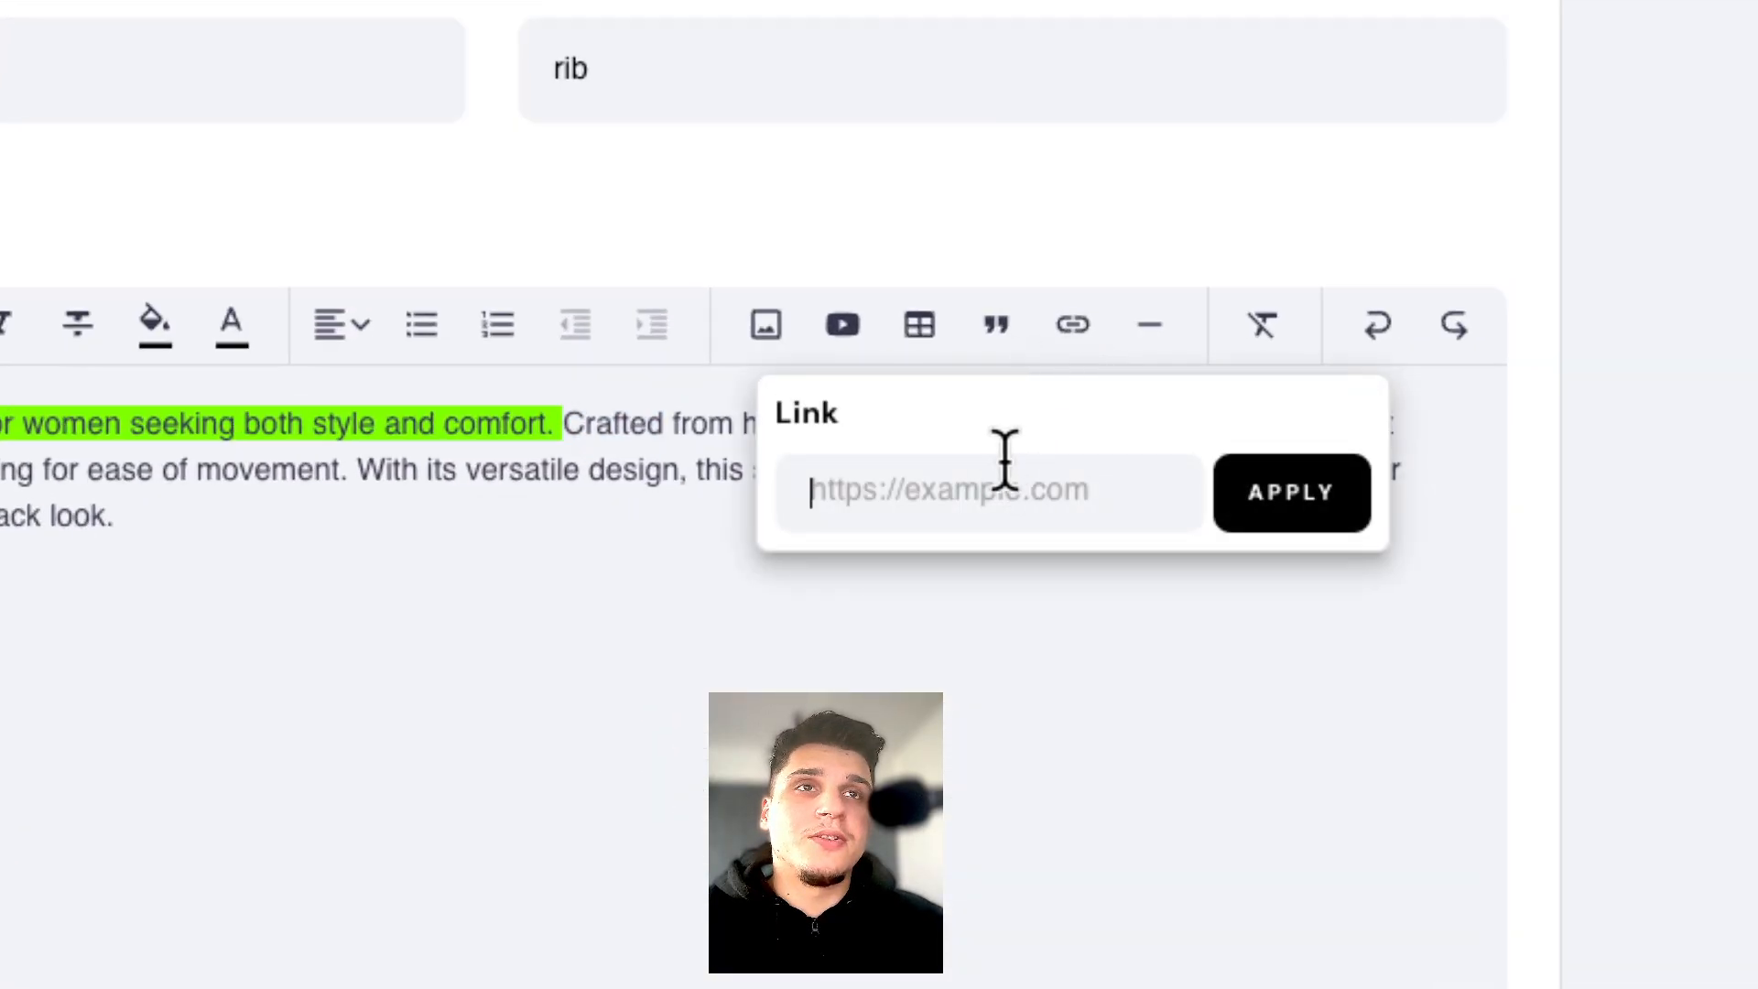
pyautogui.click(713, 471)
# Step: Enable quantity tracking in the pricing section of the shirt product
pyautogui.scroll(-5, 713, 476)
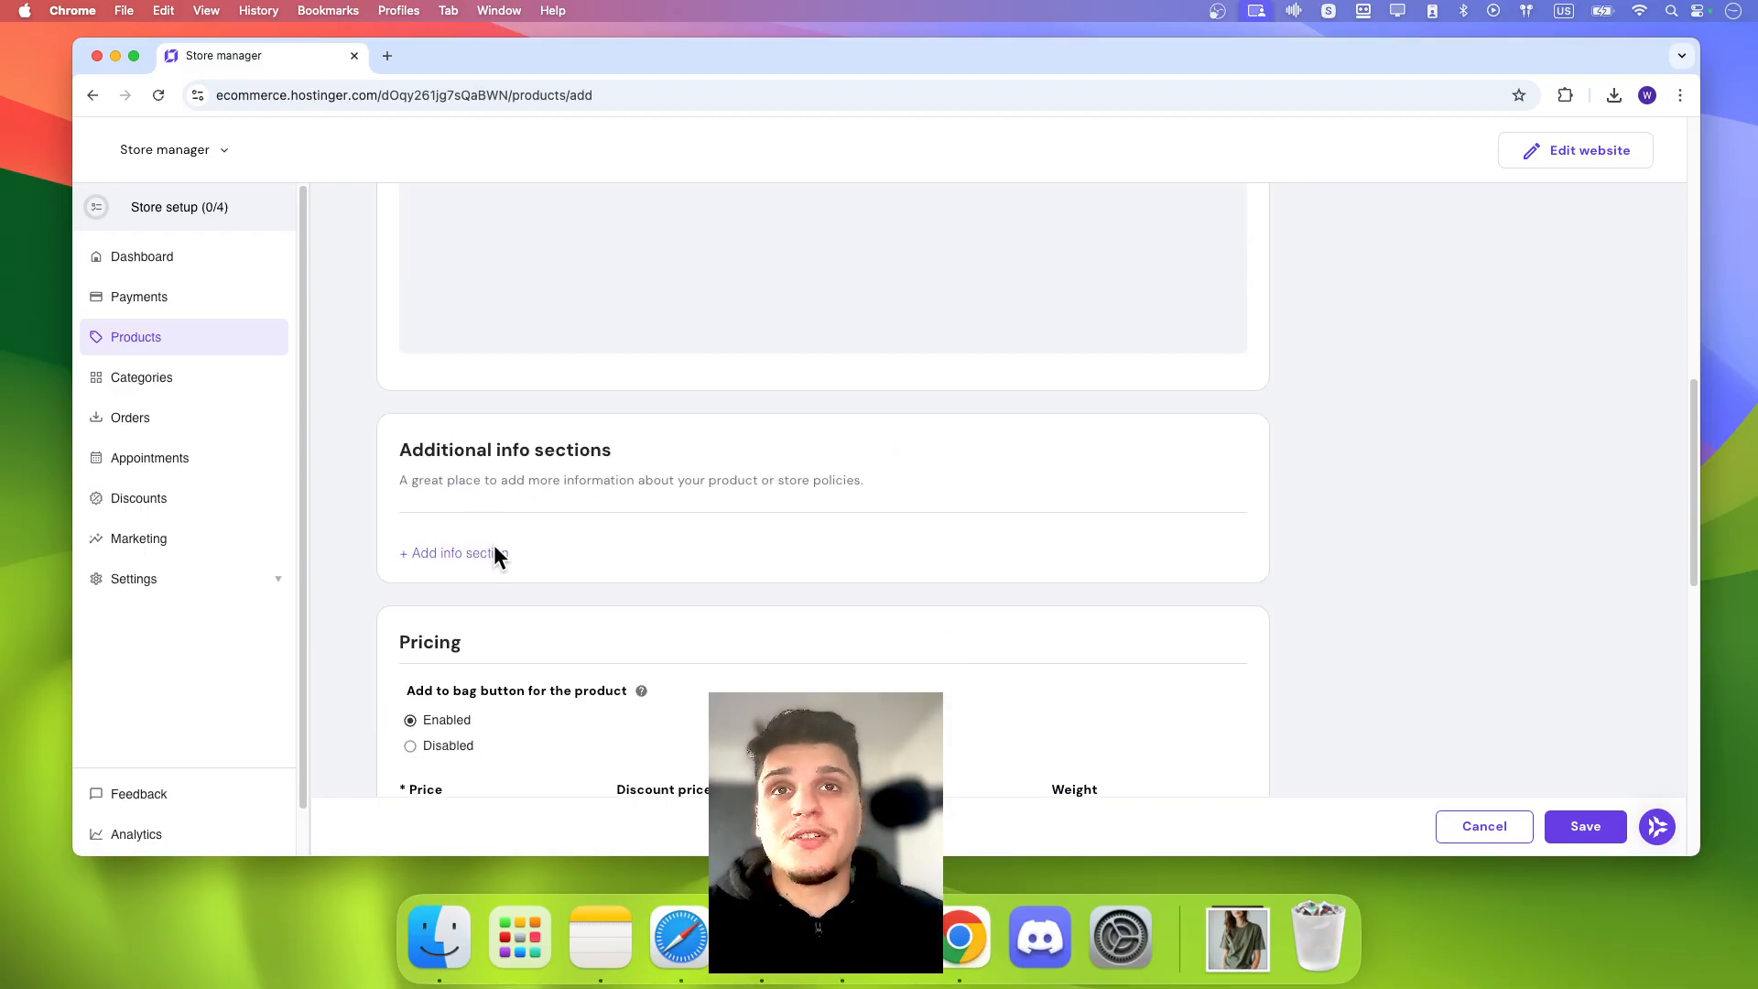
pyautogui.scroll(-1, 514, 555)
pyautogui.scroll(-1, 518, 555)
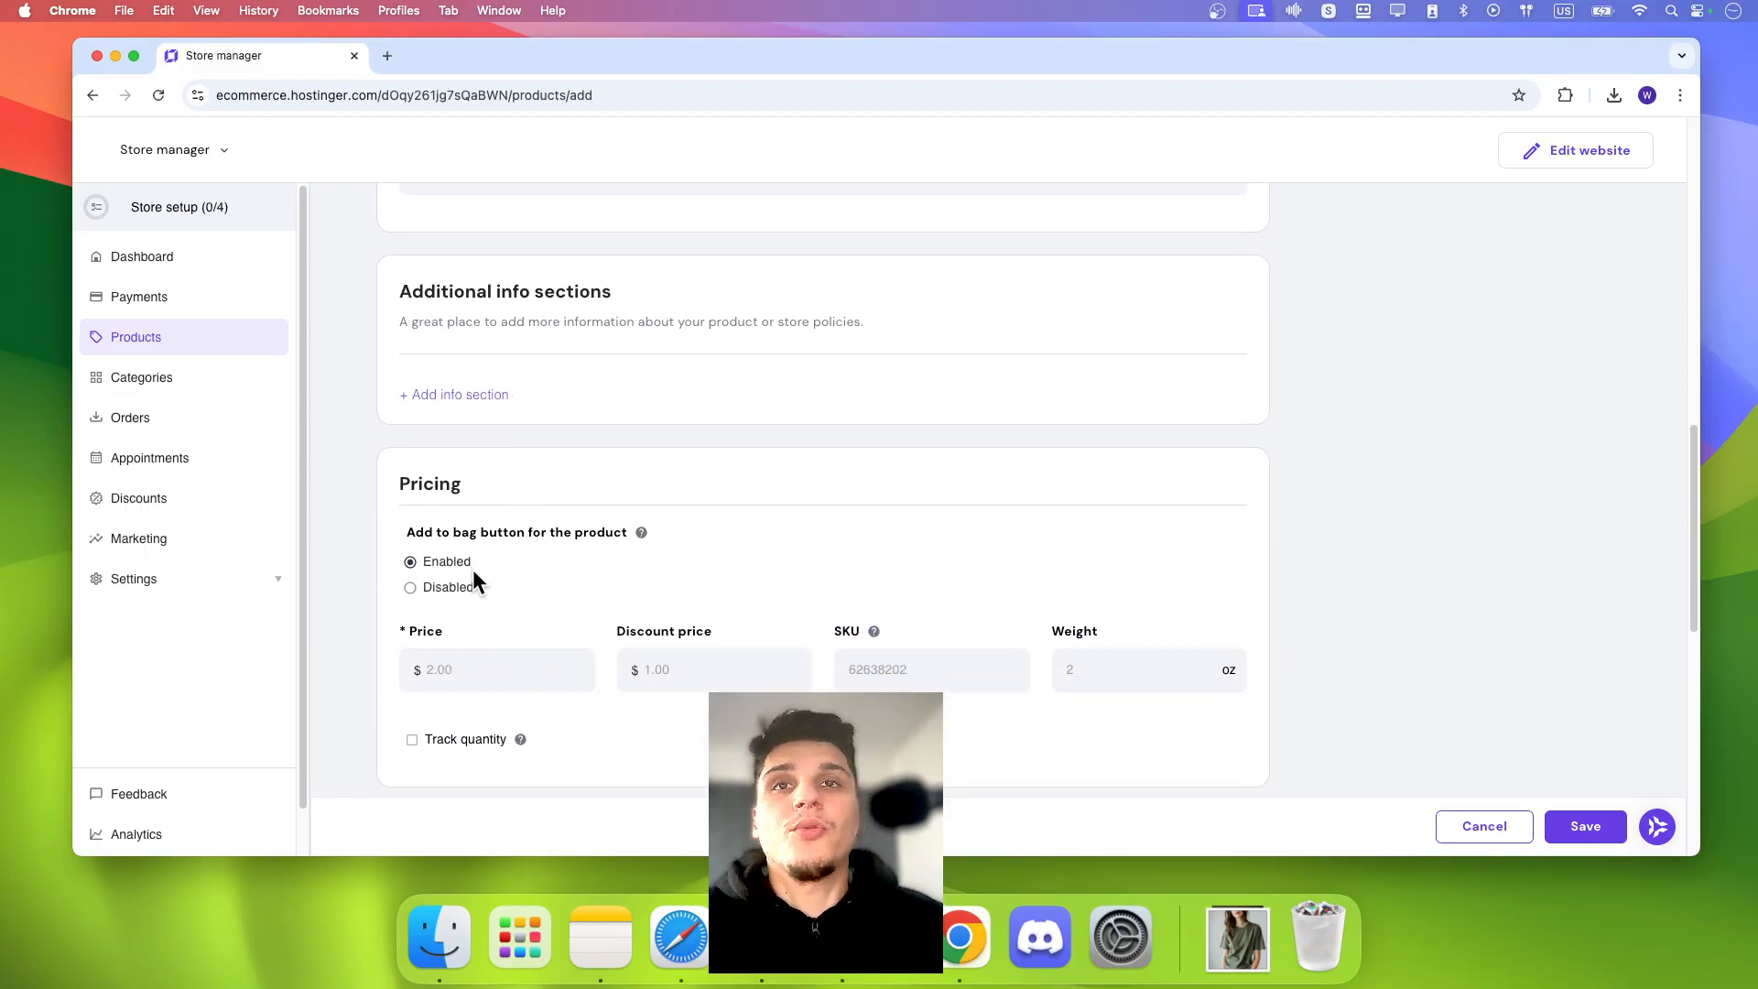
pyautogui.click(442, 742)
pyautogui.click(479, 666)
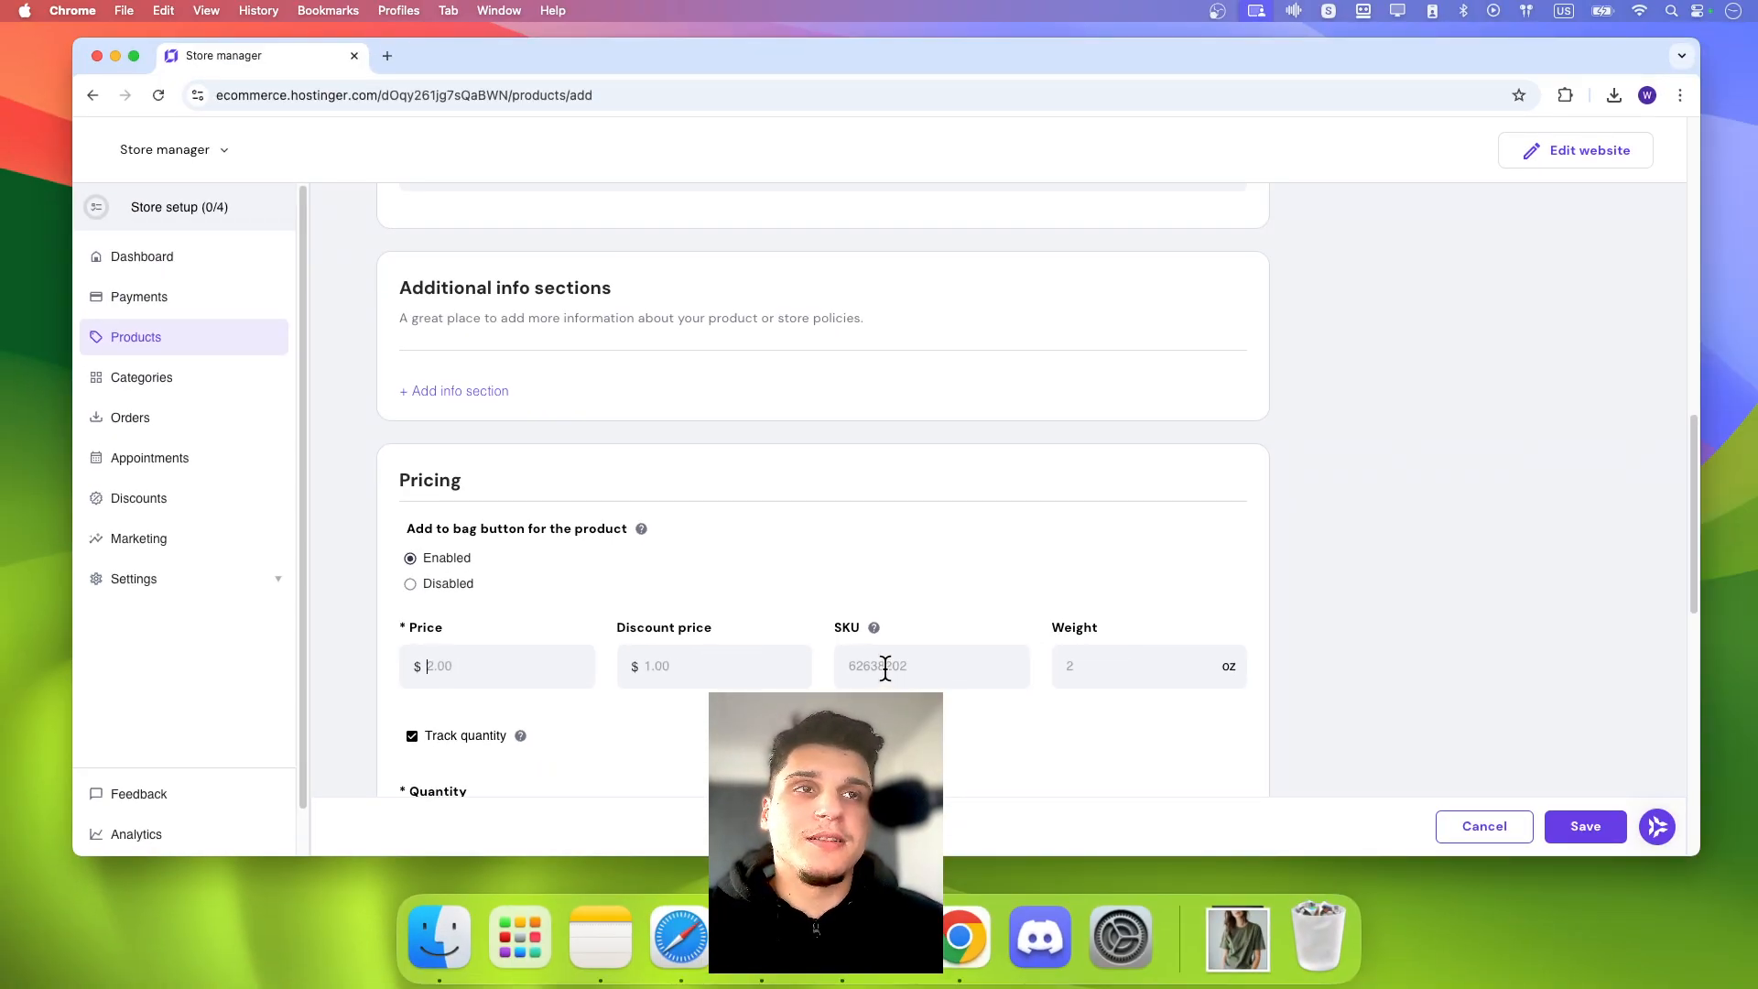
# Step: Add a product option named "color" with the selections "black" and "red"
pyautogui.scroll(-6, 851, 659)
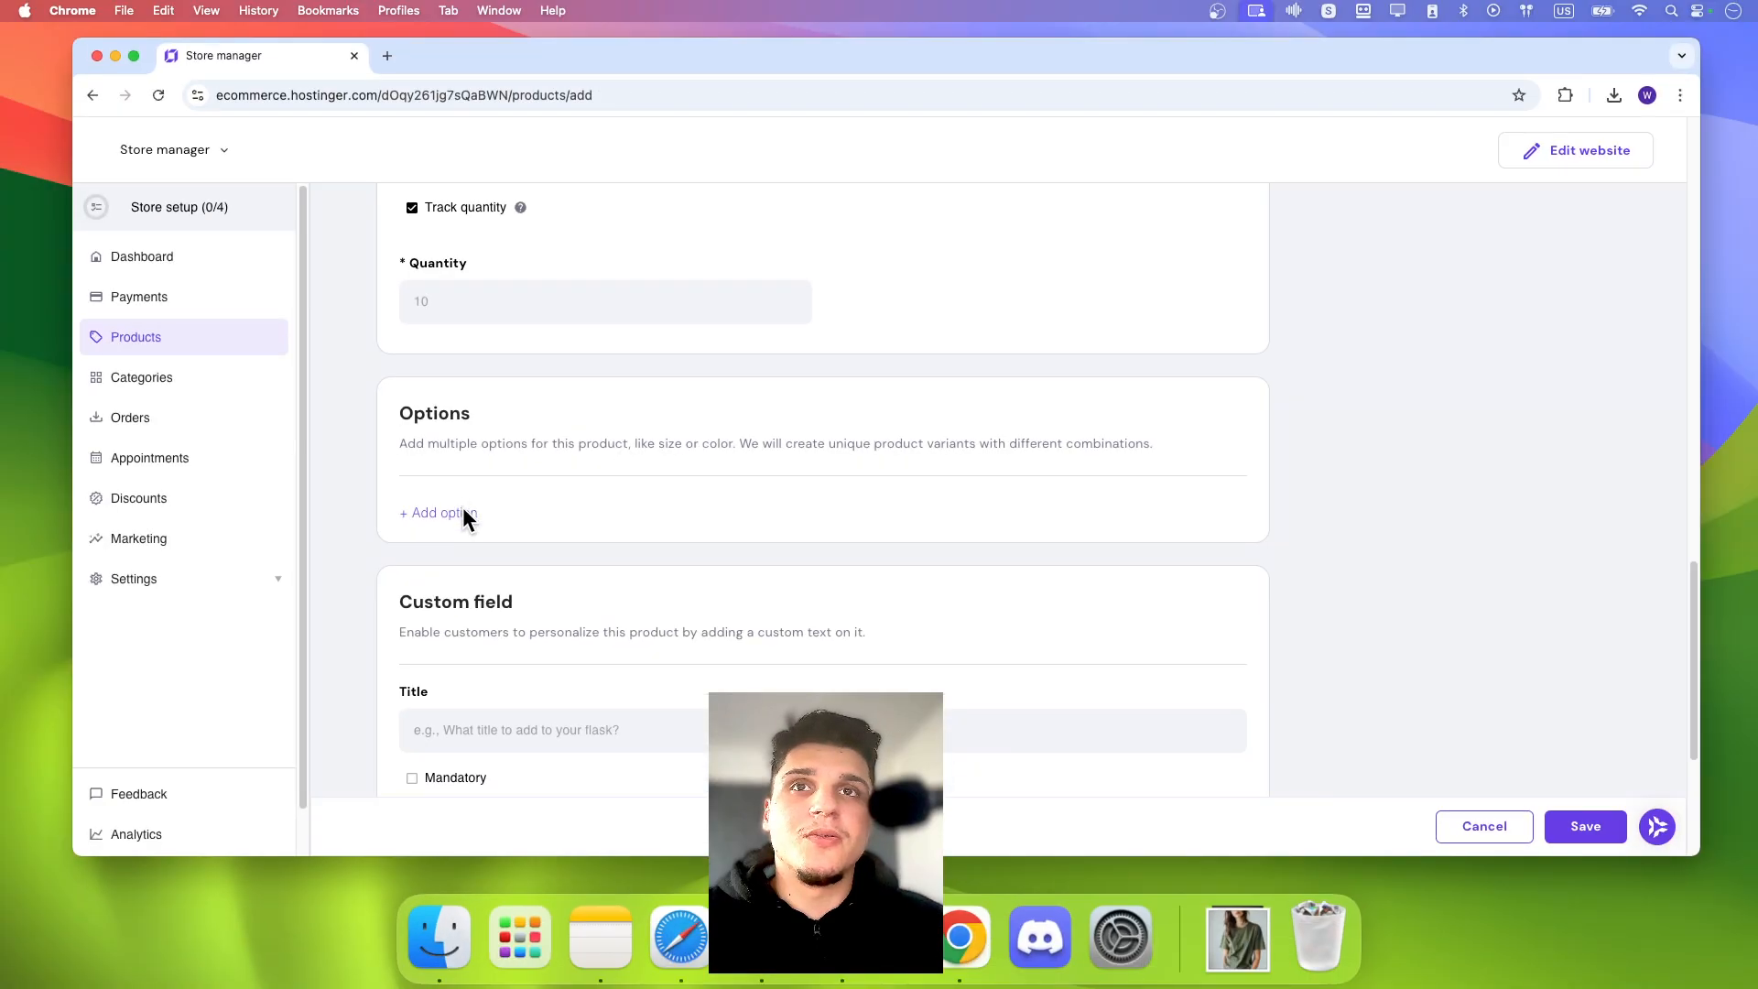
pyautogui.click(462, 513)
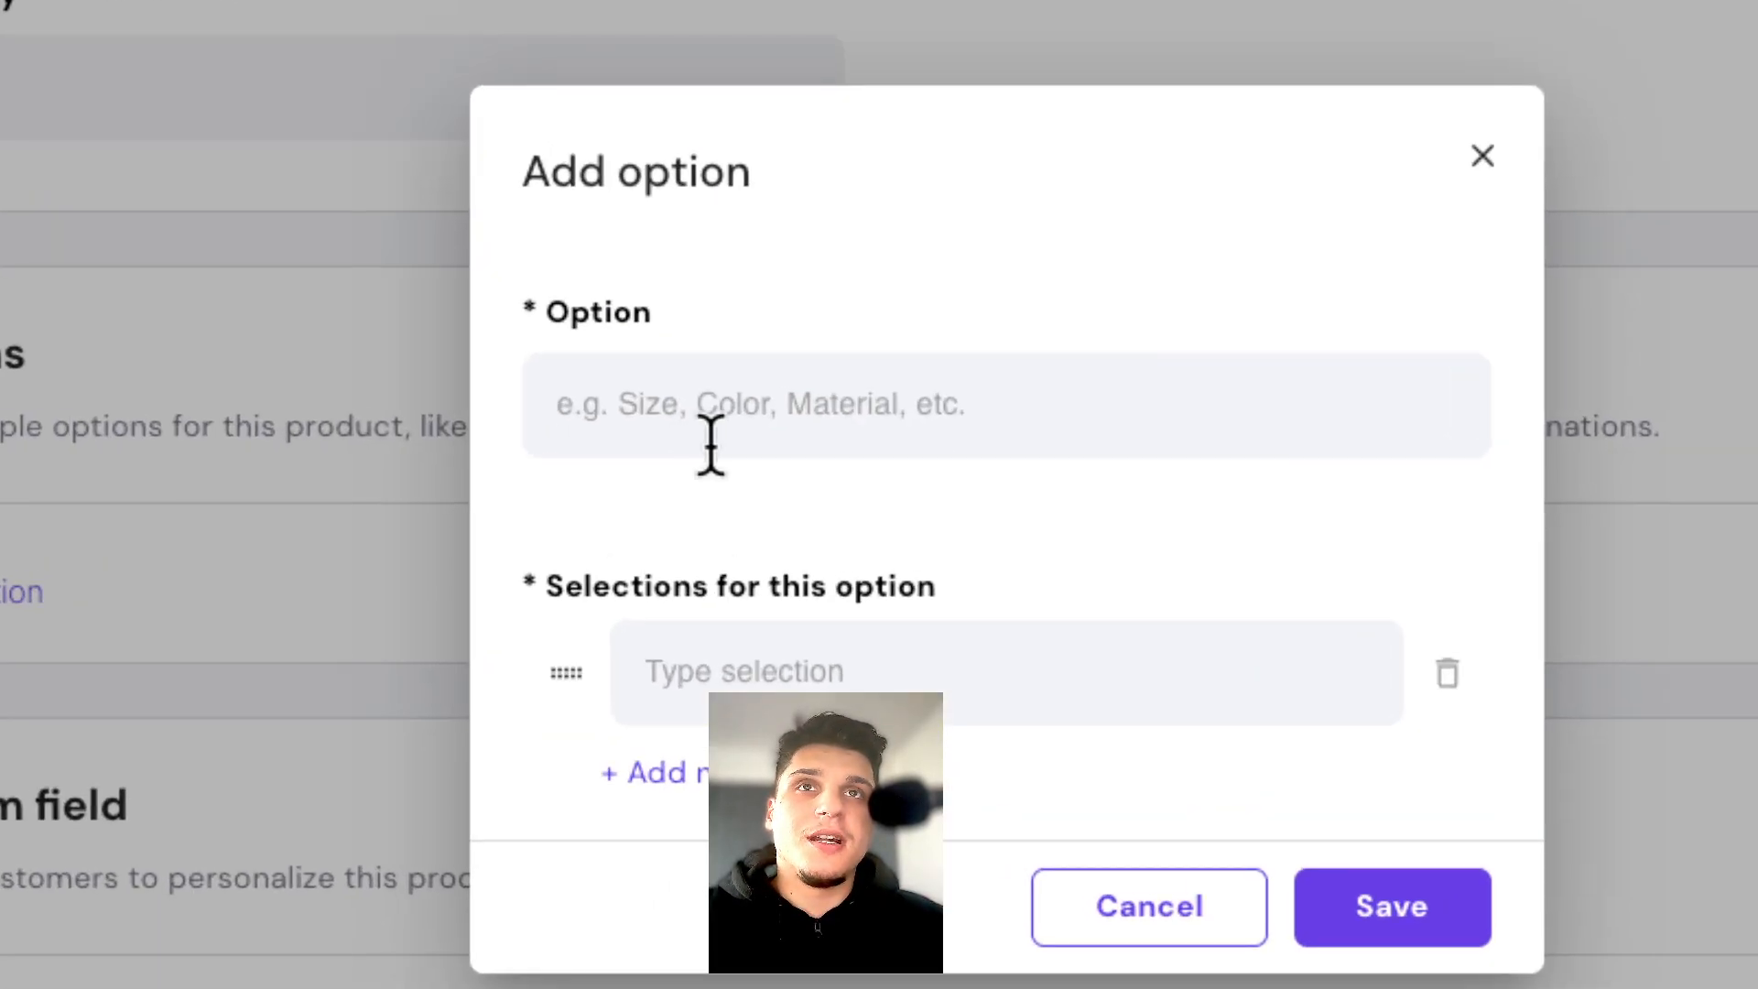
pyautogui.click(793, 547)
pyautogui.click(747, 441)
pyautogui.write('cor')
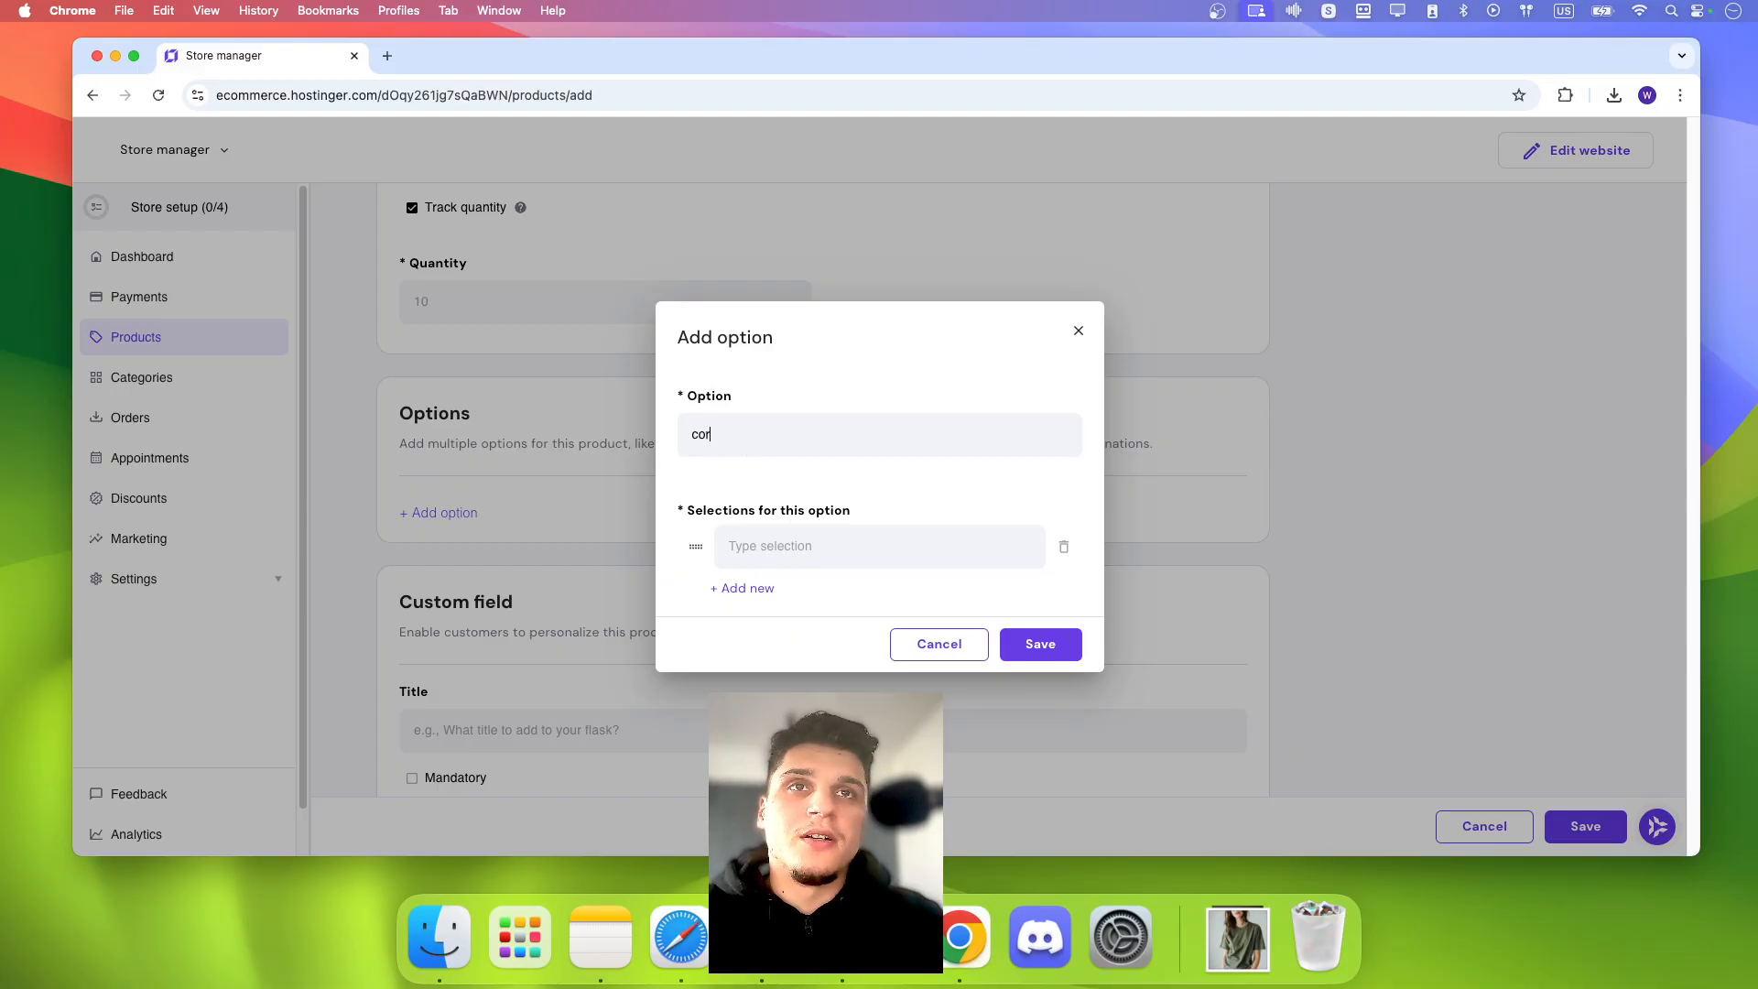
pyautogui.write('or')
pyautogui.press('Tab')
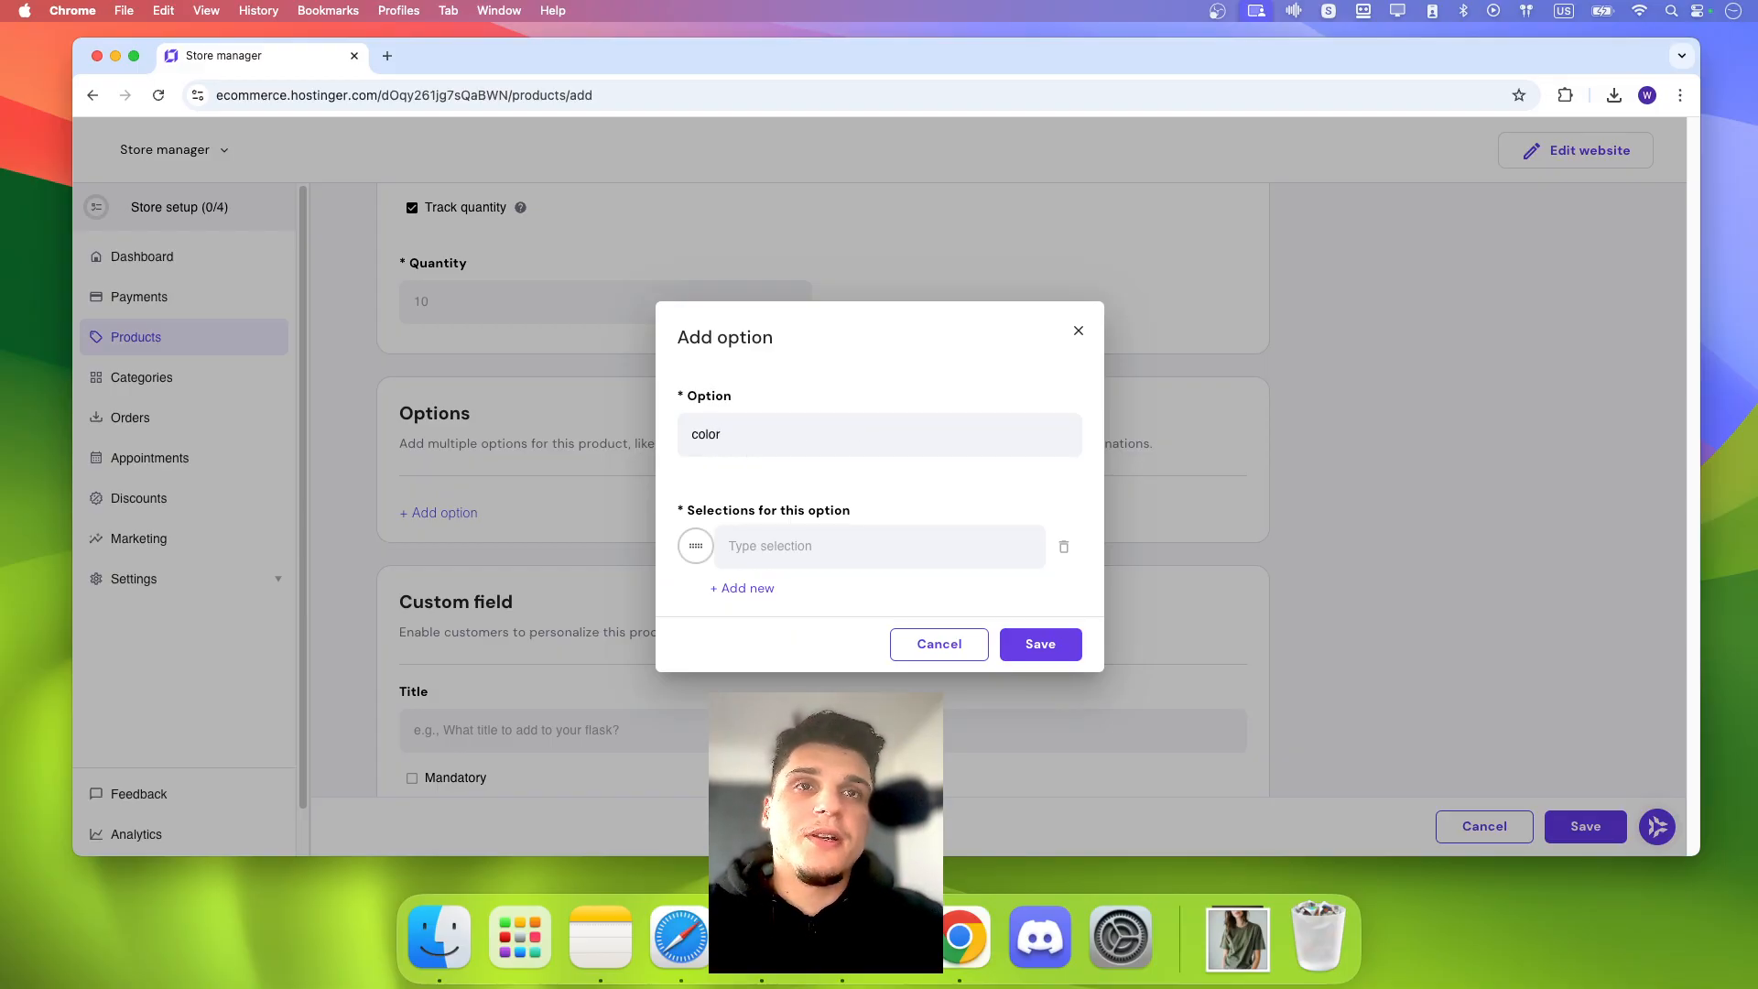
pyautogui.write('llack')
pyautogui.press('Tab')
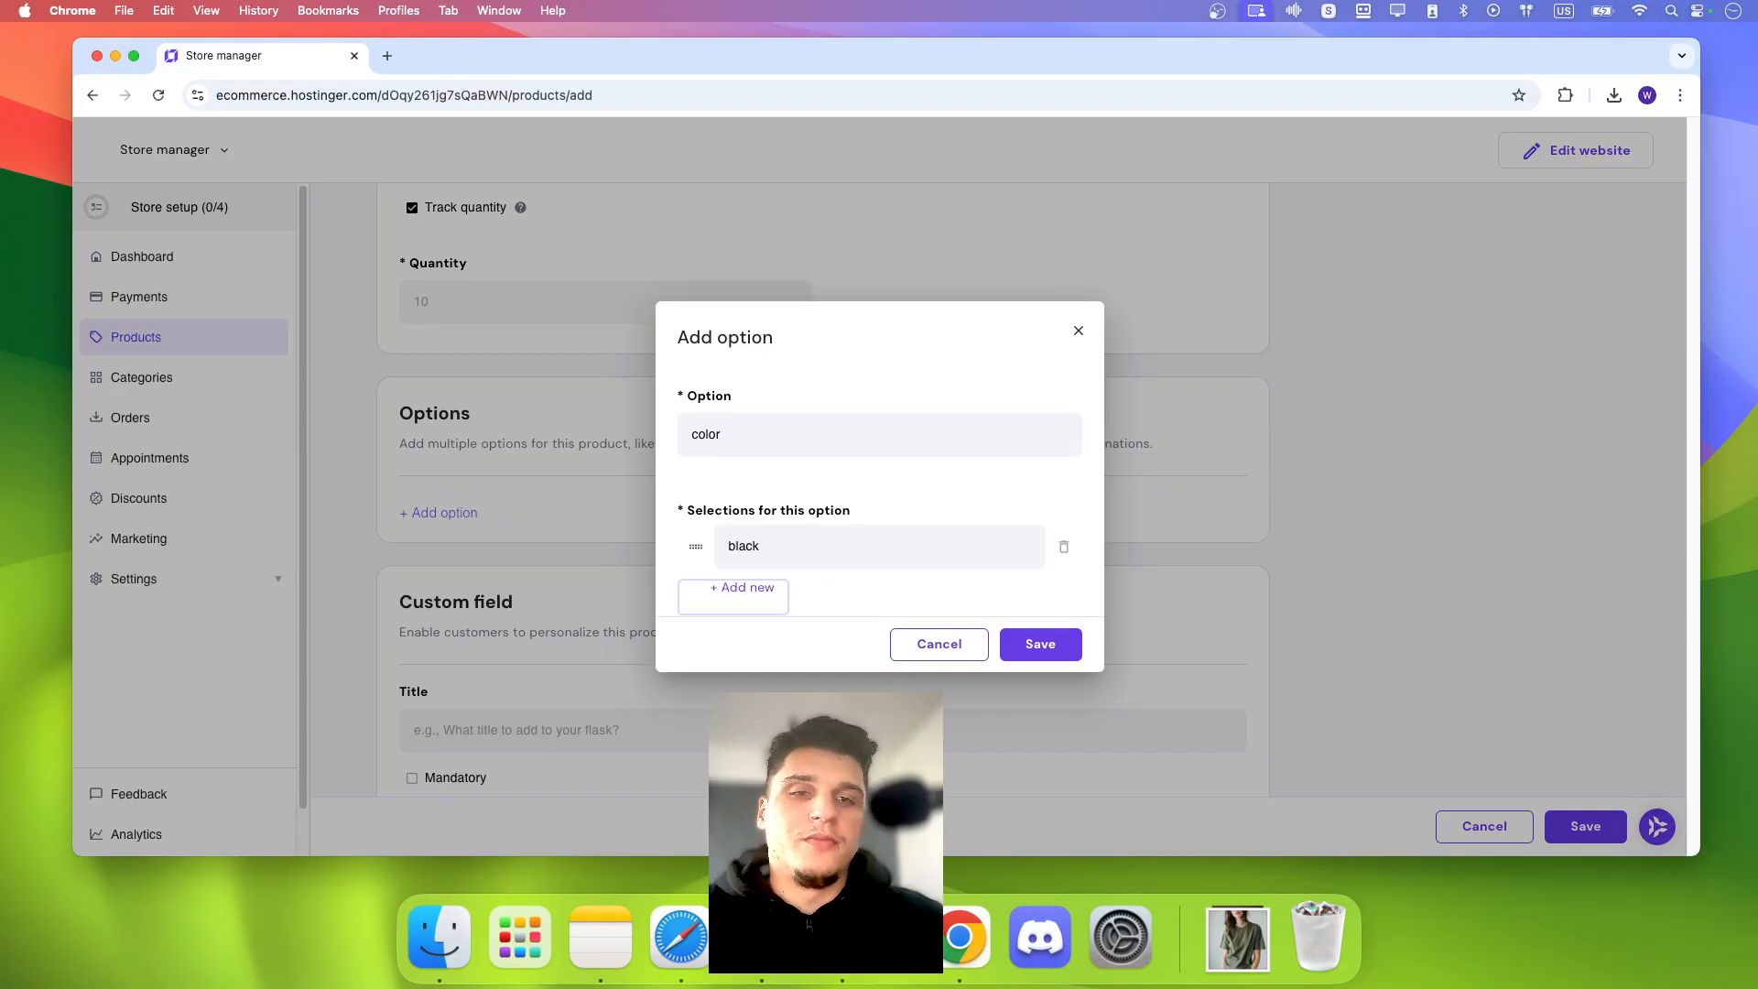
pyautogui.press('Return')
pyautogui.click(783, 582)
pyautogui.write('red')
pyautogui.click(1018, 673)
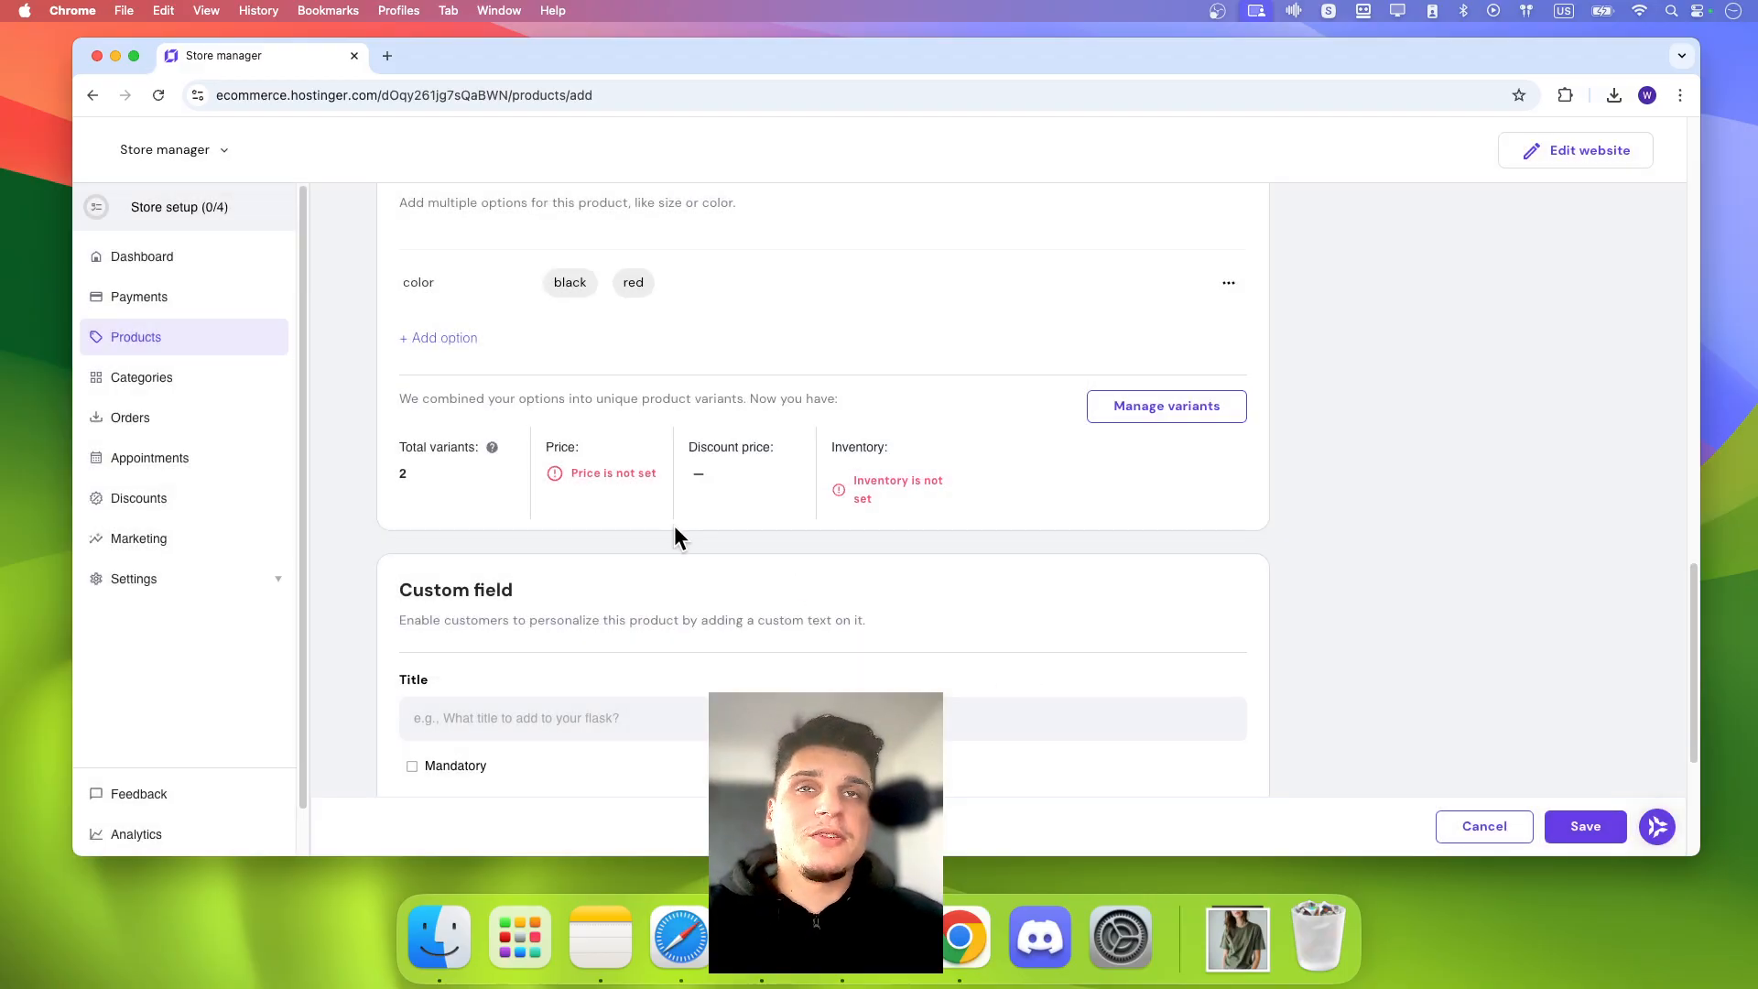
# Step: Assign the shirt image to the black variant, try to save the variants, and close the variant management dialog
pyautogui.scroll(15, 675, 525)
pyautogui.scroll(-10, 605, 476)
pyautogui.scroll(-3, 604, 476)
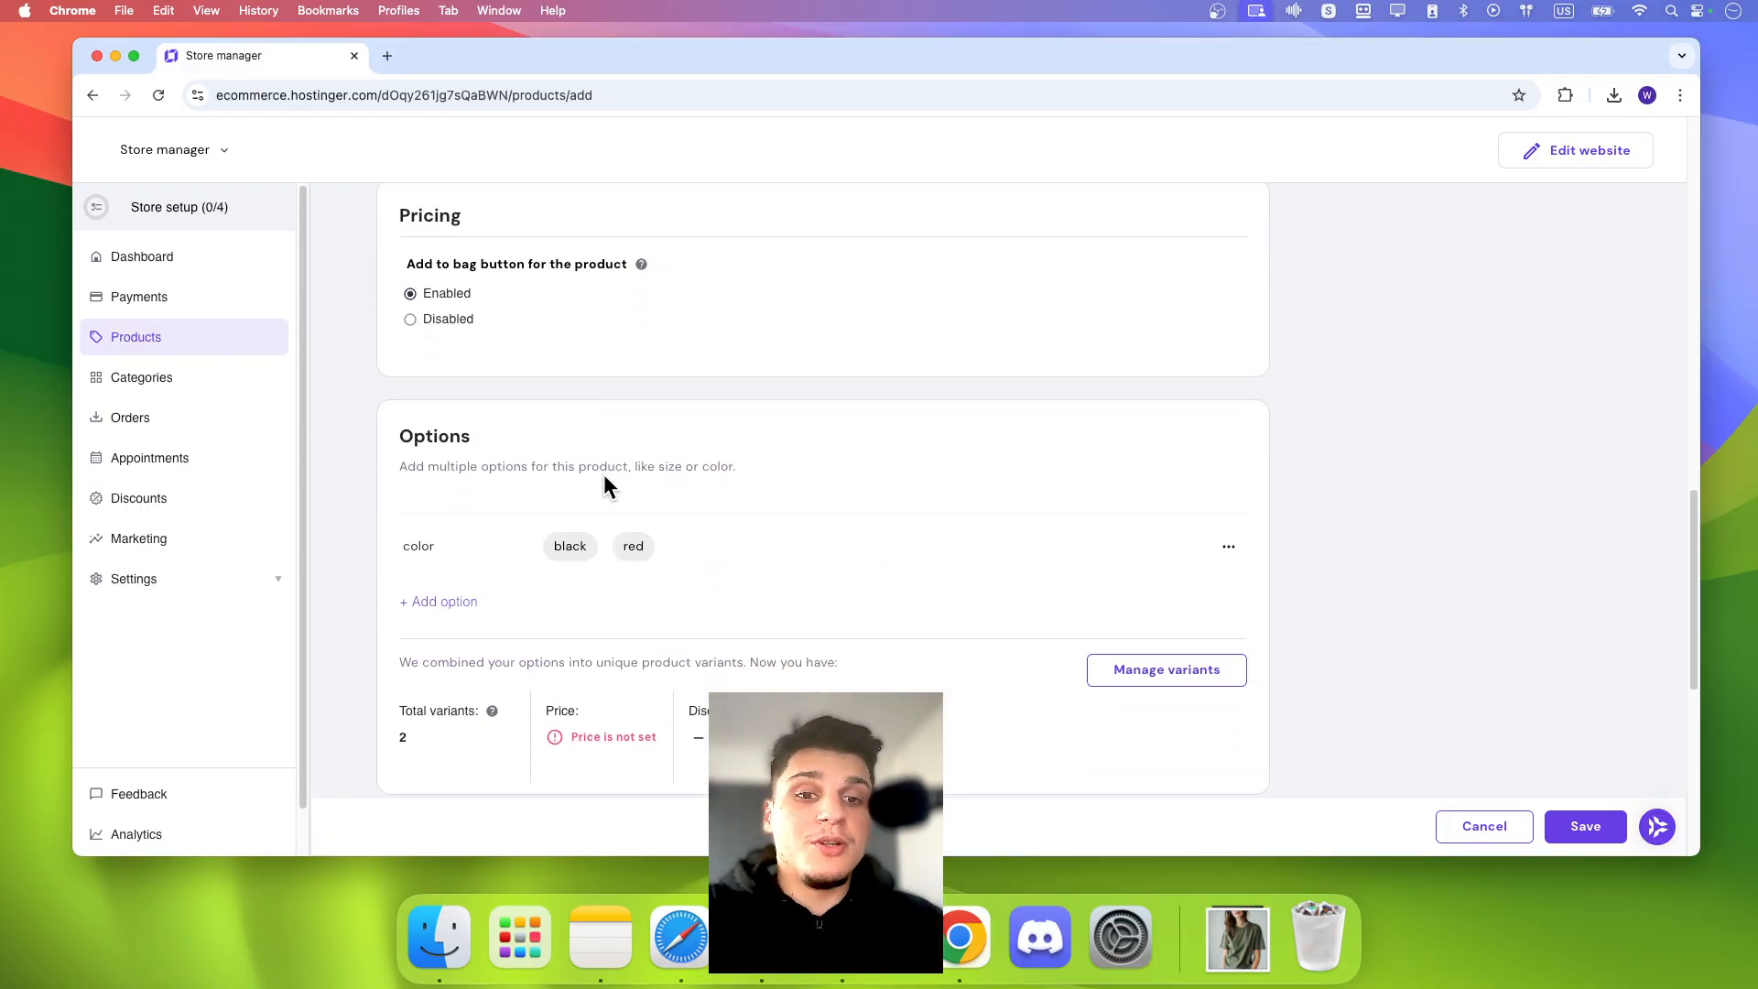
pyautogui.click(1116, 678)
pyautogui.click(504, 552)
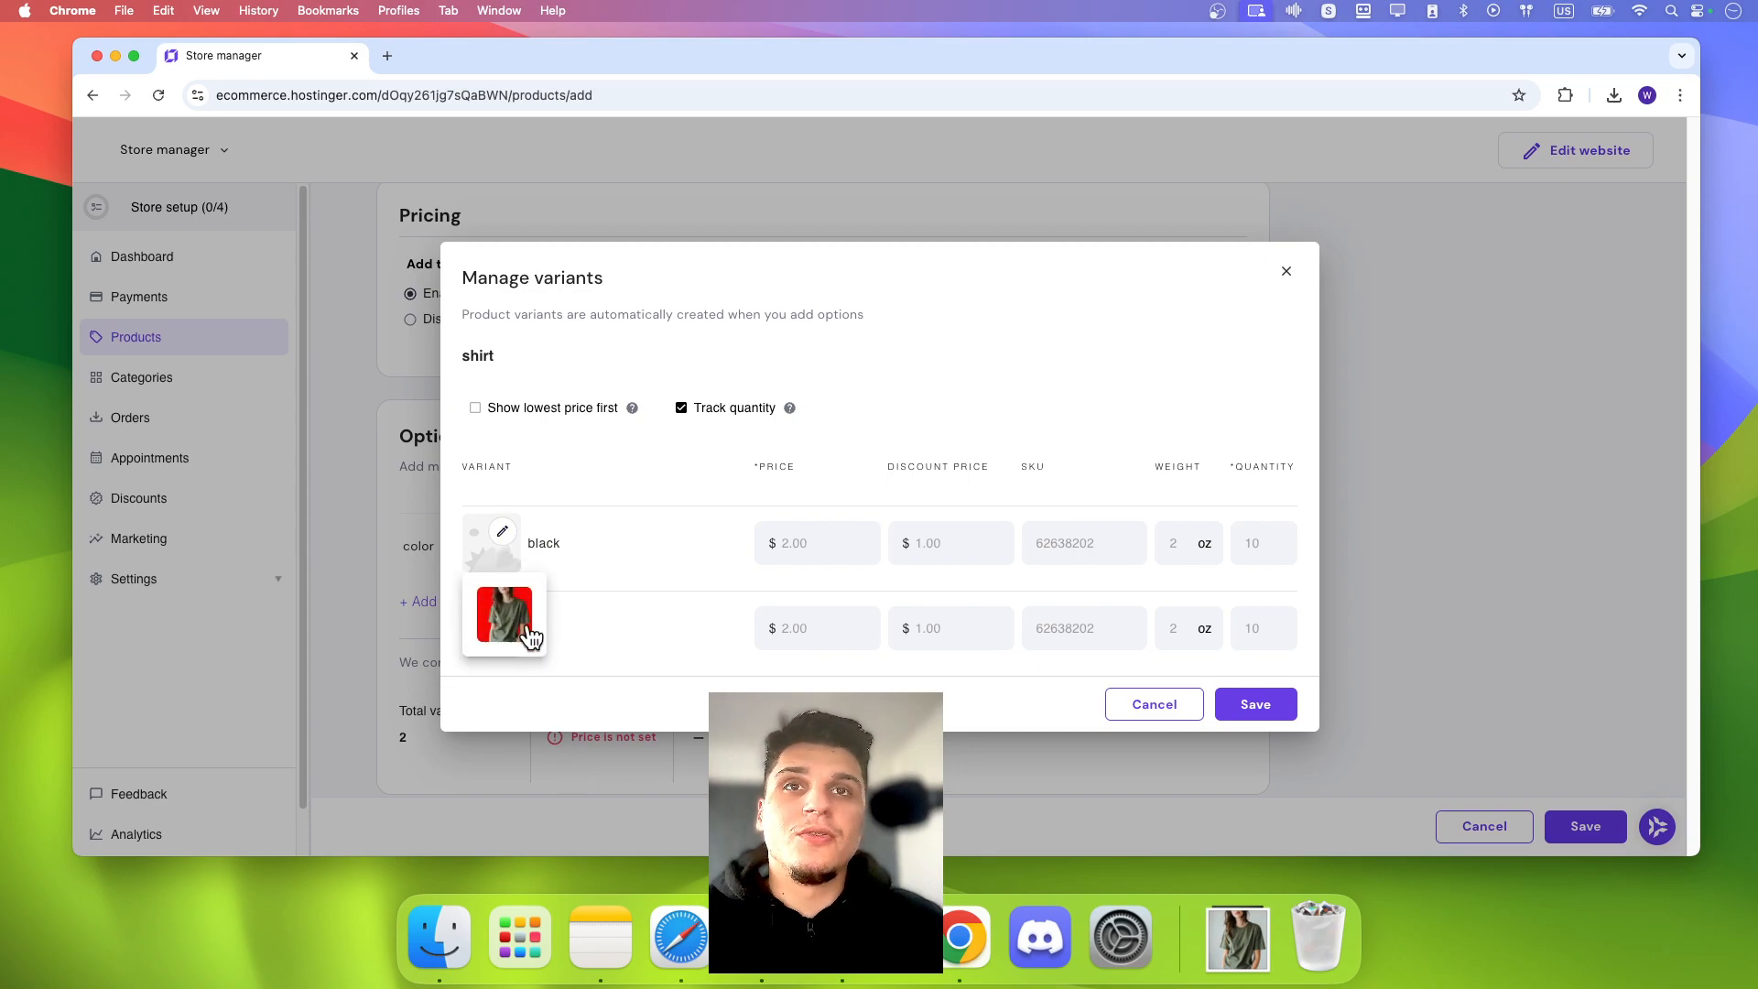
pyautogui.click(505, 616)
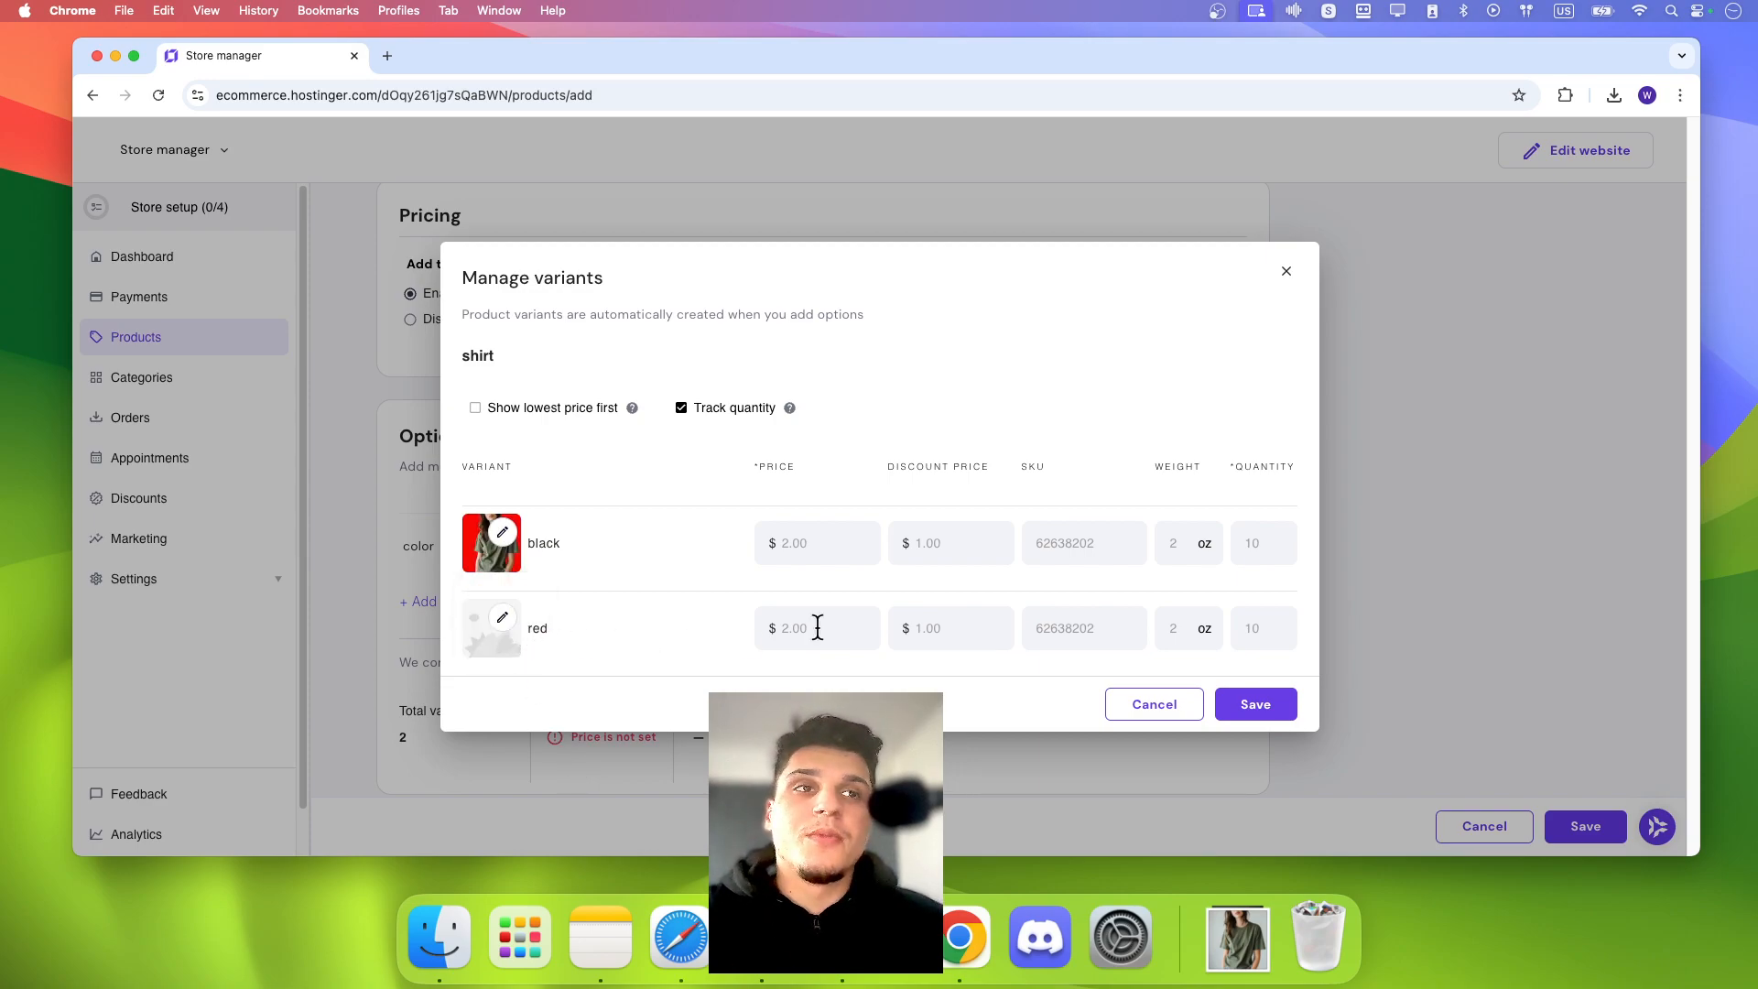
pyautogui.click(1222, 703)
pyautogui.click(1152, 755)
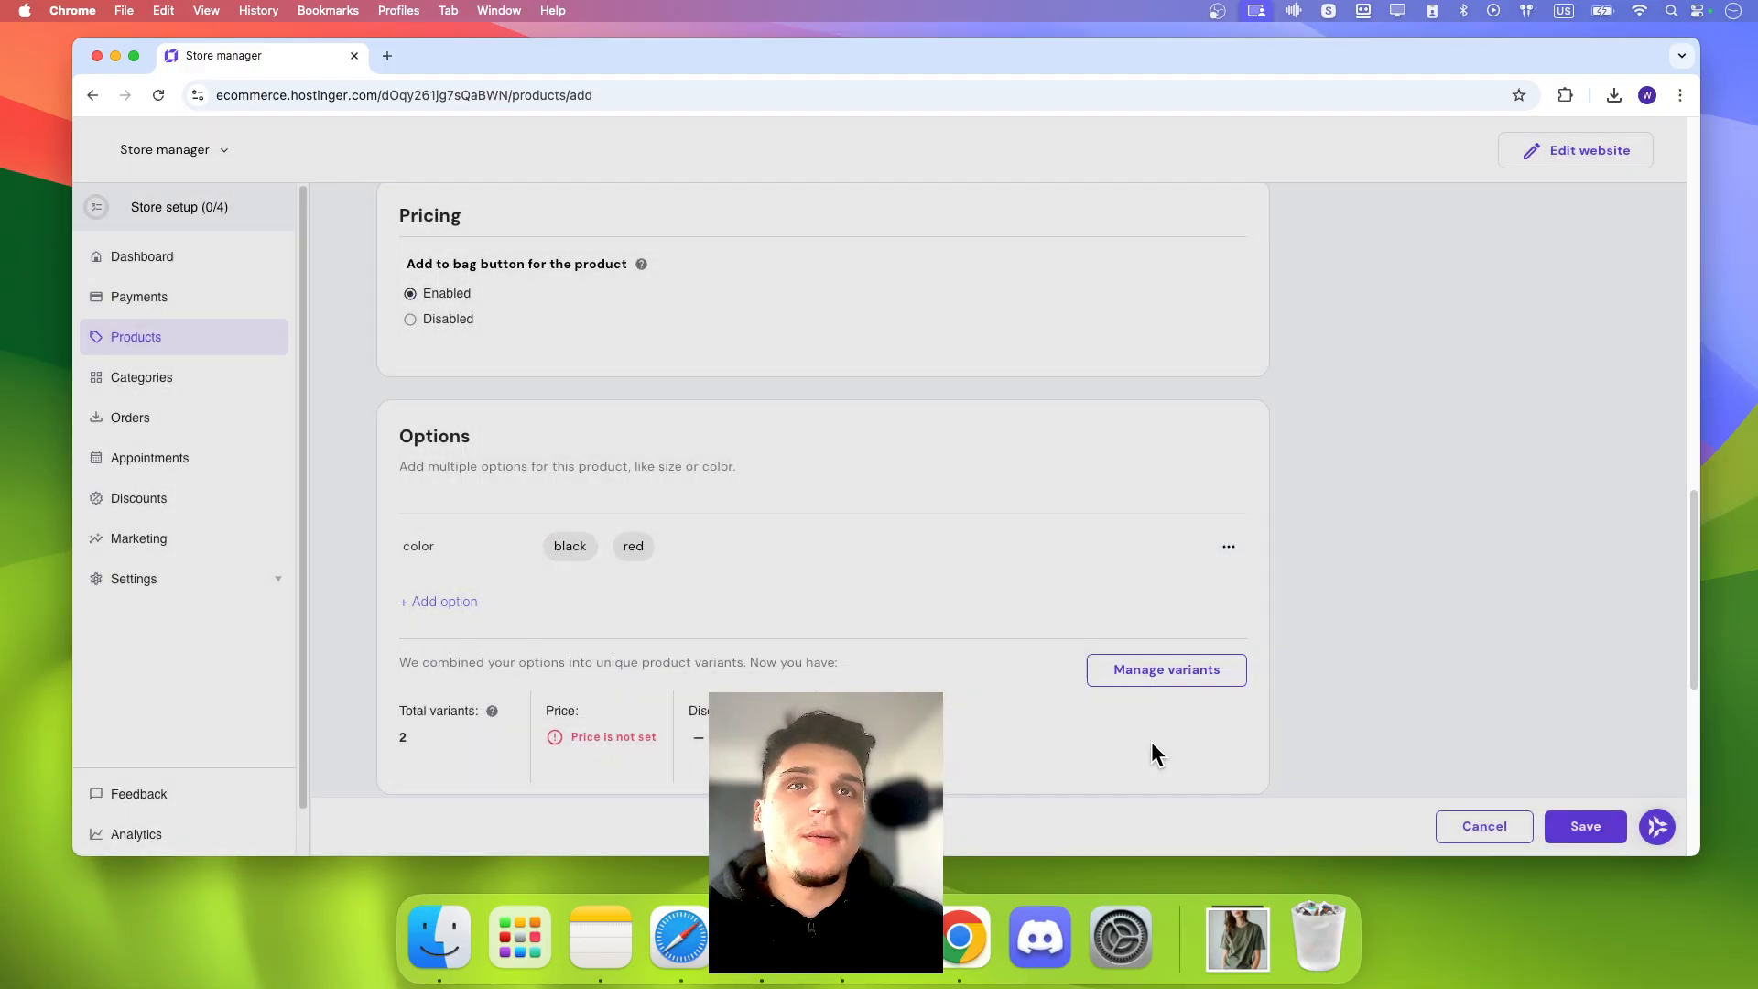
# Step: Leave the product form without saving and start a new category named "shirts for man"
pyautogui.scroll(-5, 992, 585)
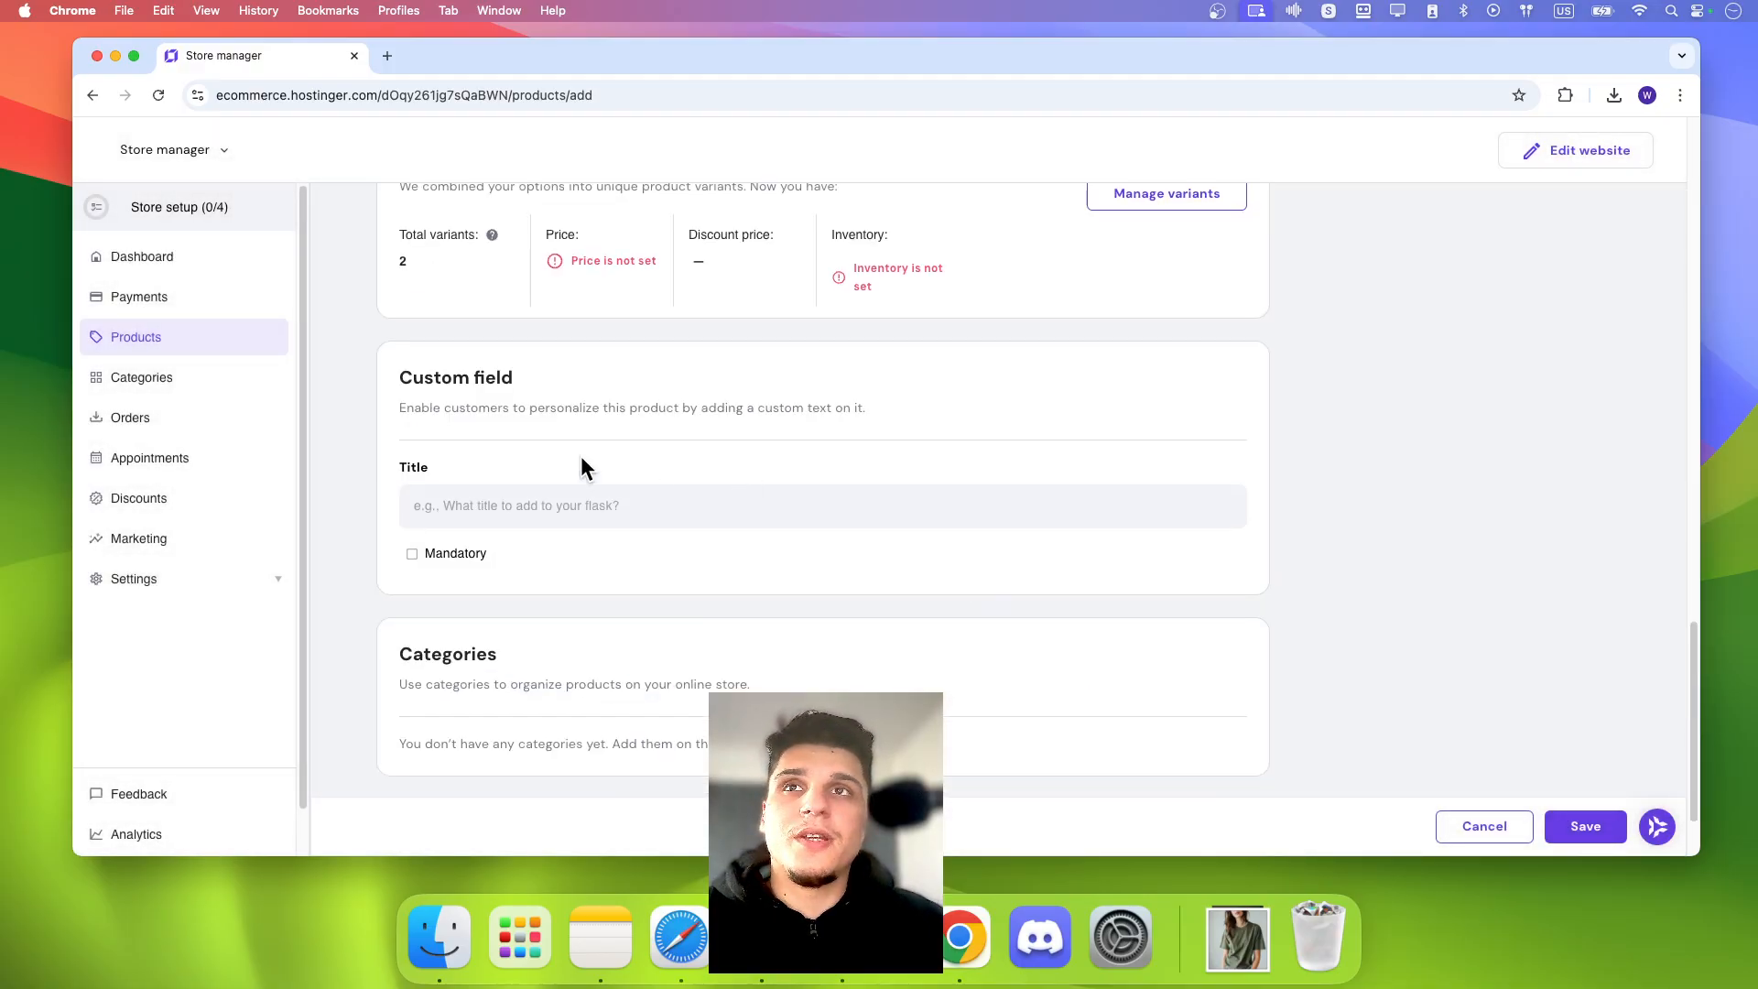
pyautogui.click(239, 388)
pyautogui.click(1054, 549)
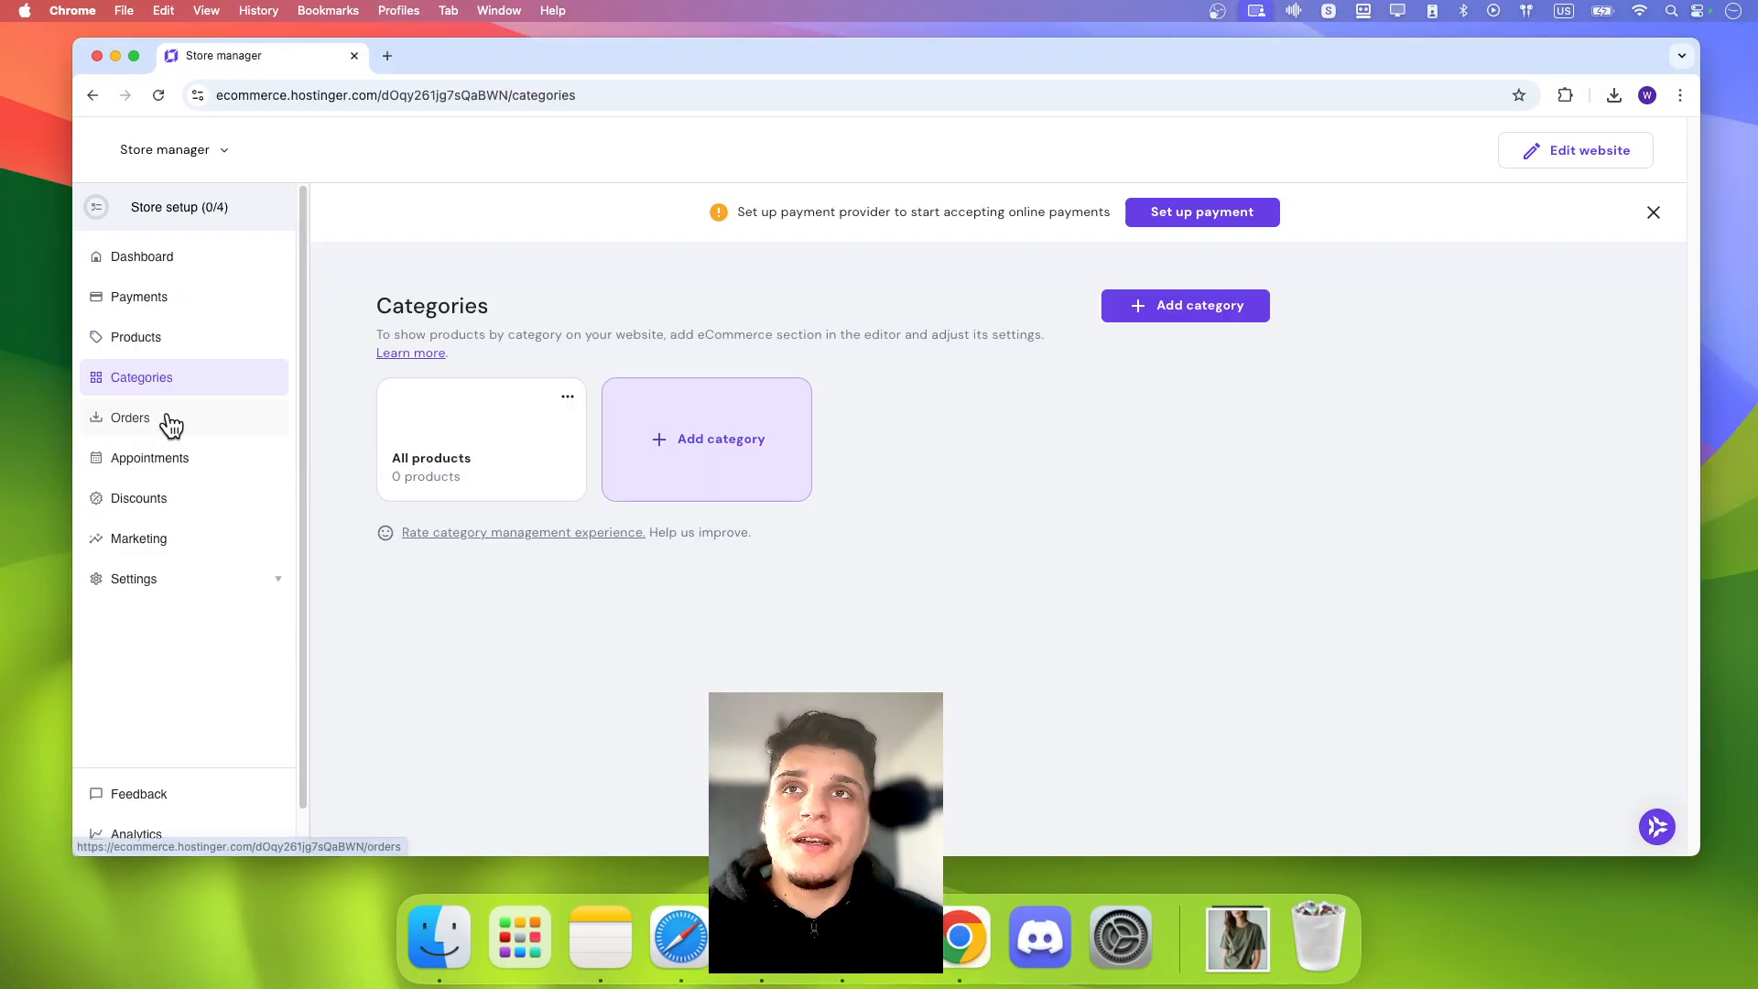
pyautogui.click(1112, 313)
pyautogui.write('shirts for')
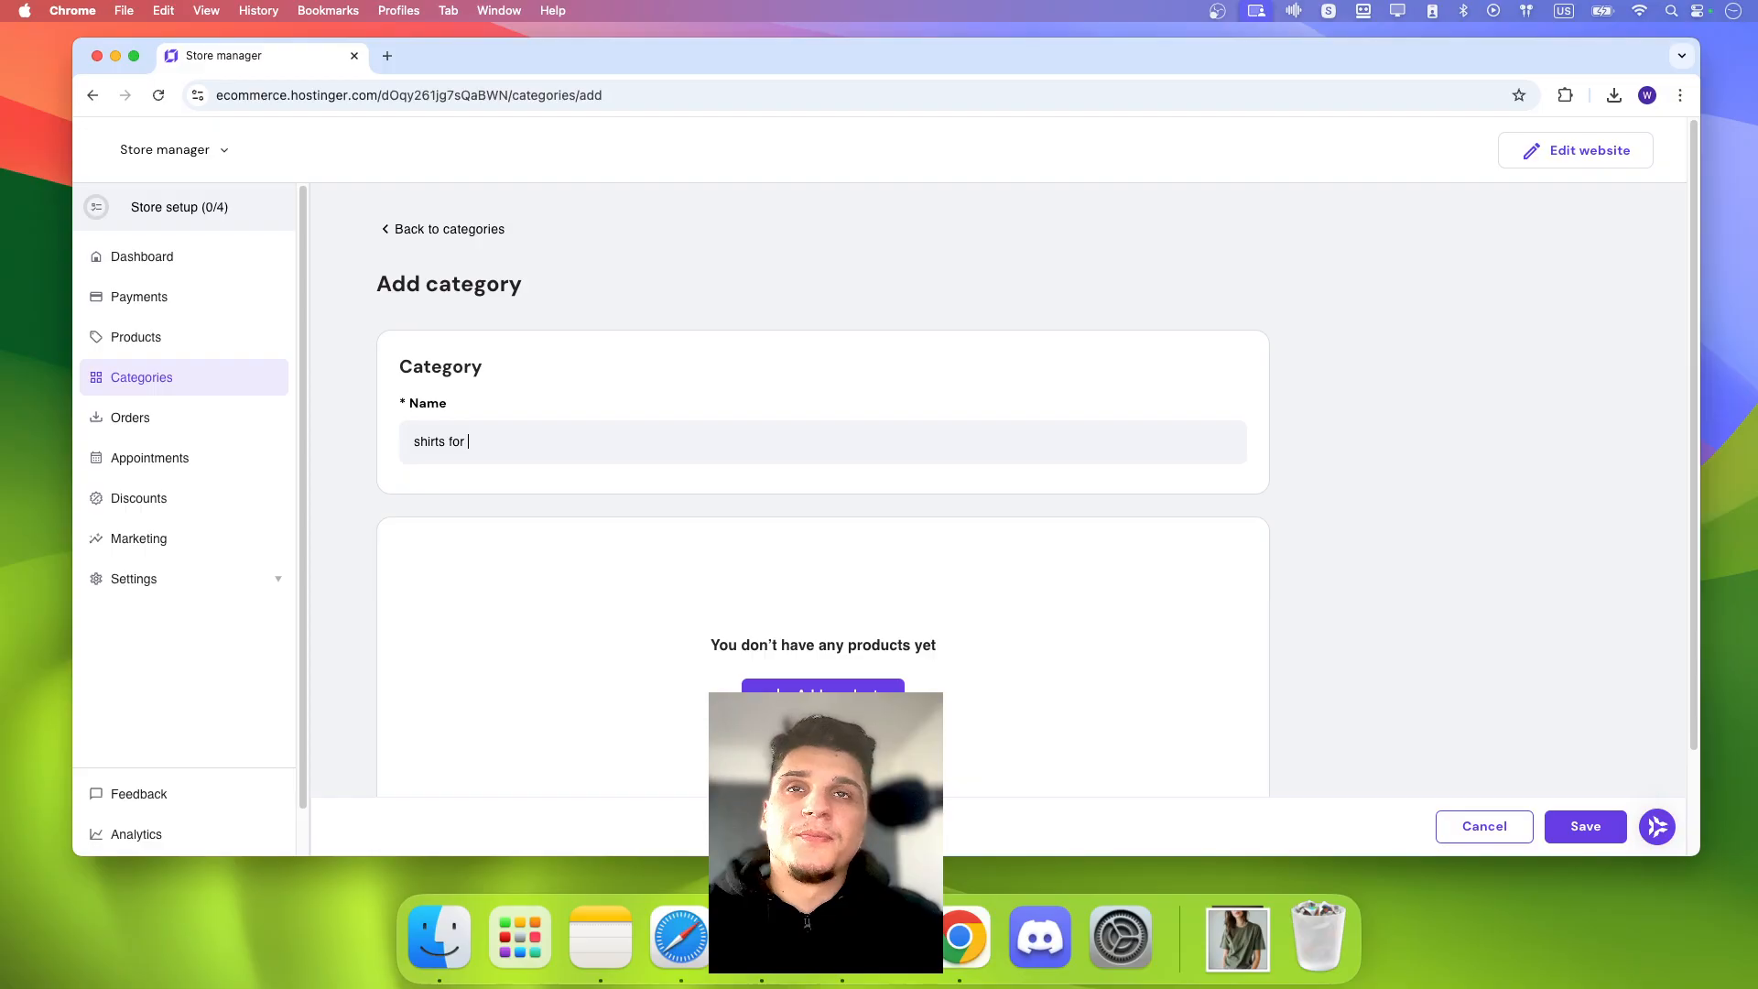
# Step: Stay on the category form and rename the new category as "shirts for woman"
pyautogui.scroll(-2, 750, 563)
pyautogui.click(774, 596)
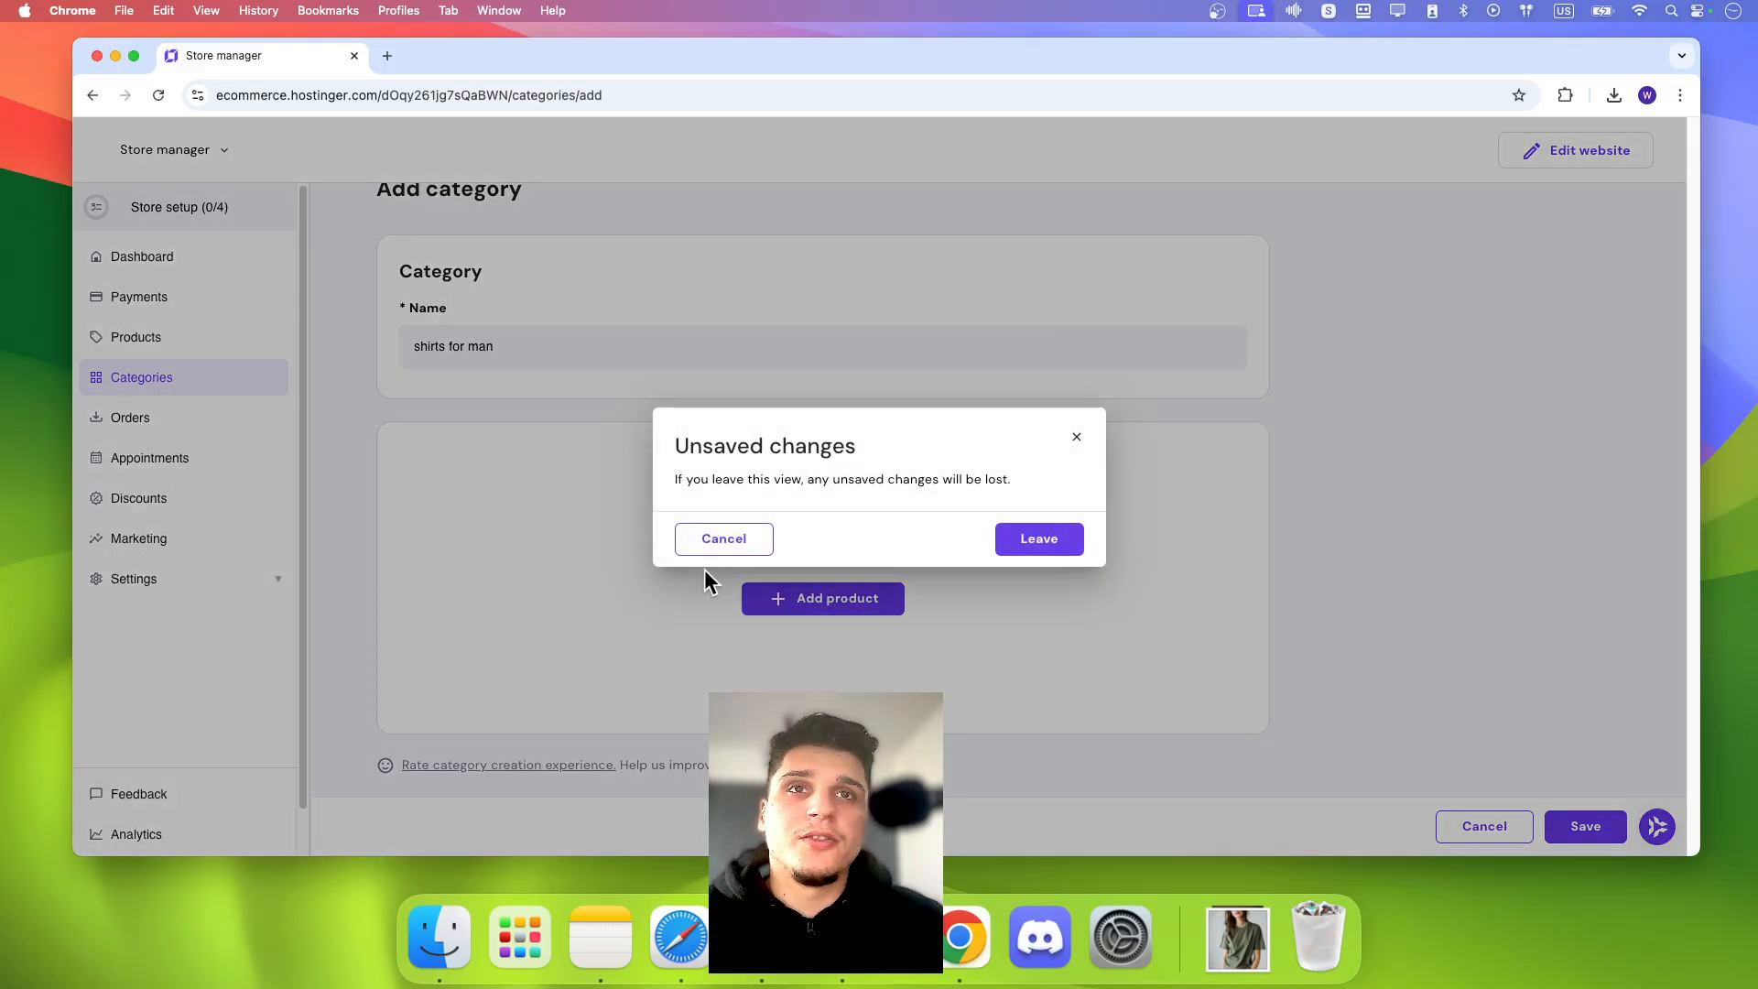
pyautogui.click(760, 542)
pyautogui.moveTo(461, 339); pyautogui.dragTo(538, 342)
pyautogui.press('BackSpace')
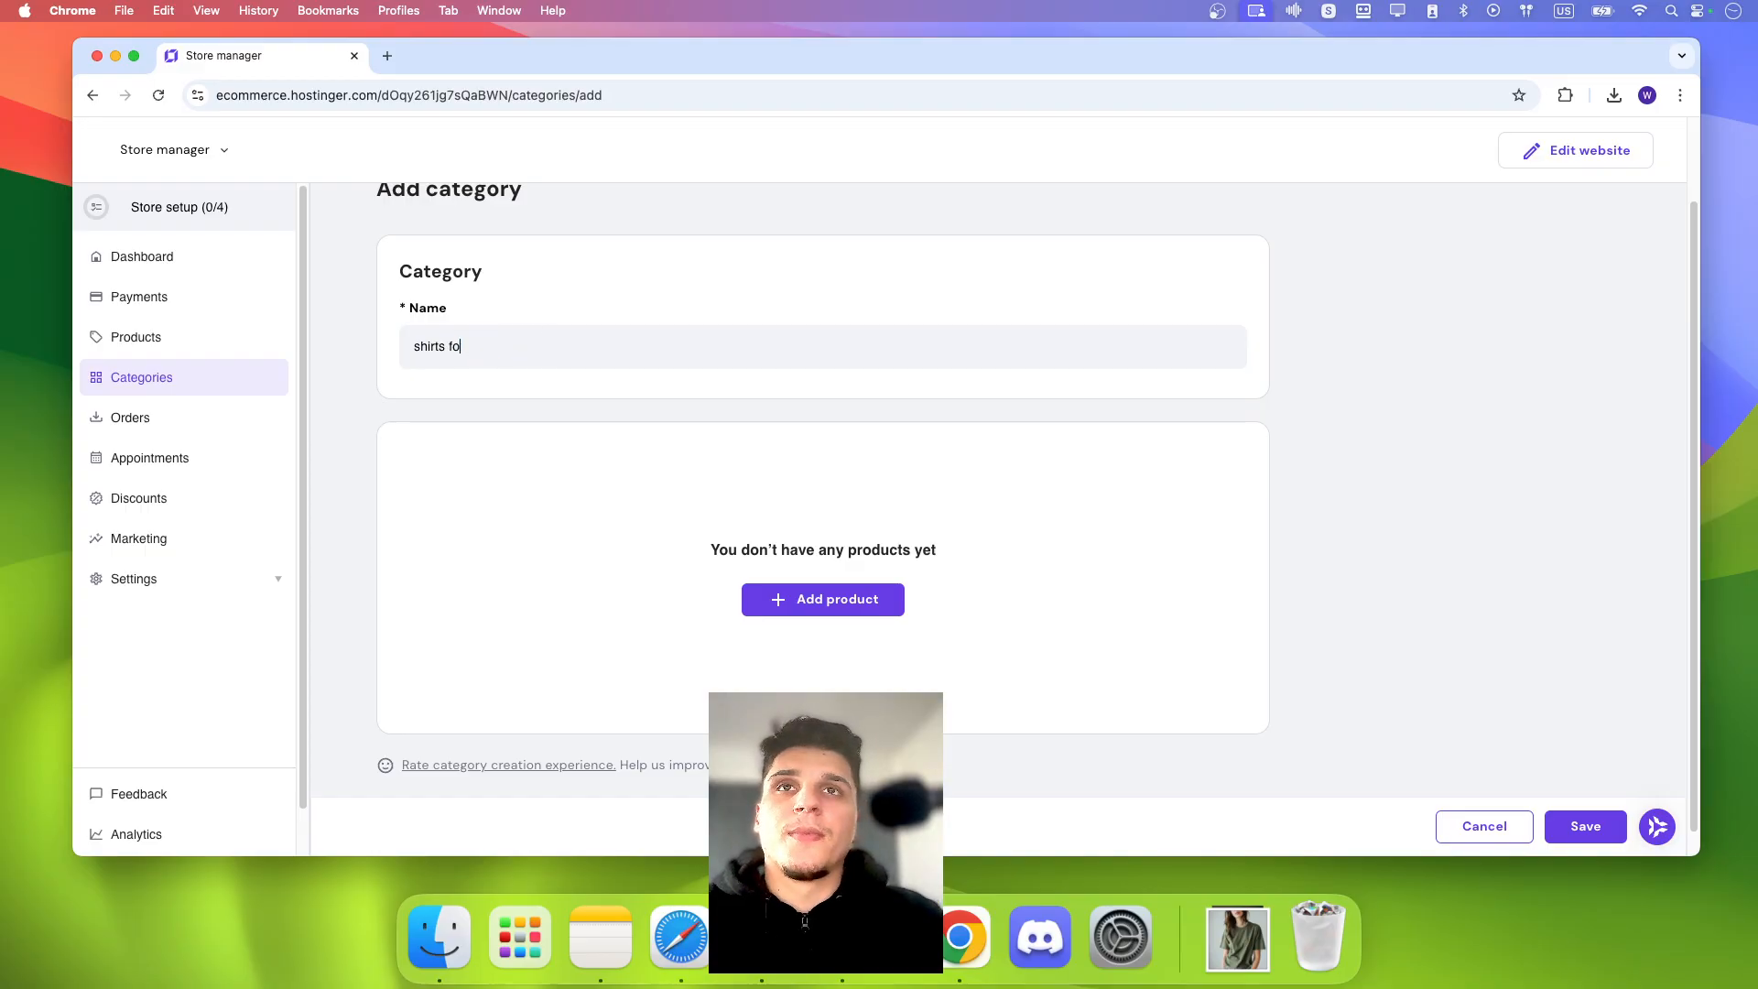
# Step: Try to add a product from the new category, leaving its changes unsaved, and return to the category list
pyautogui.click(789, 599)
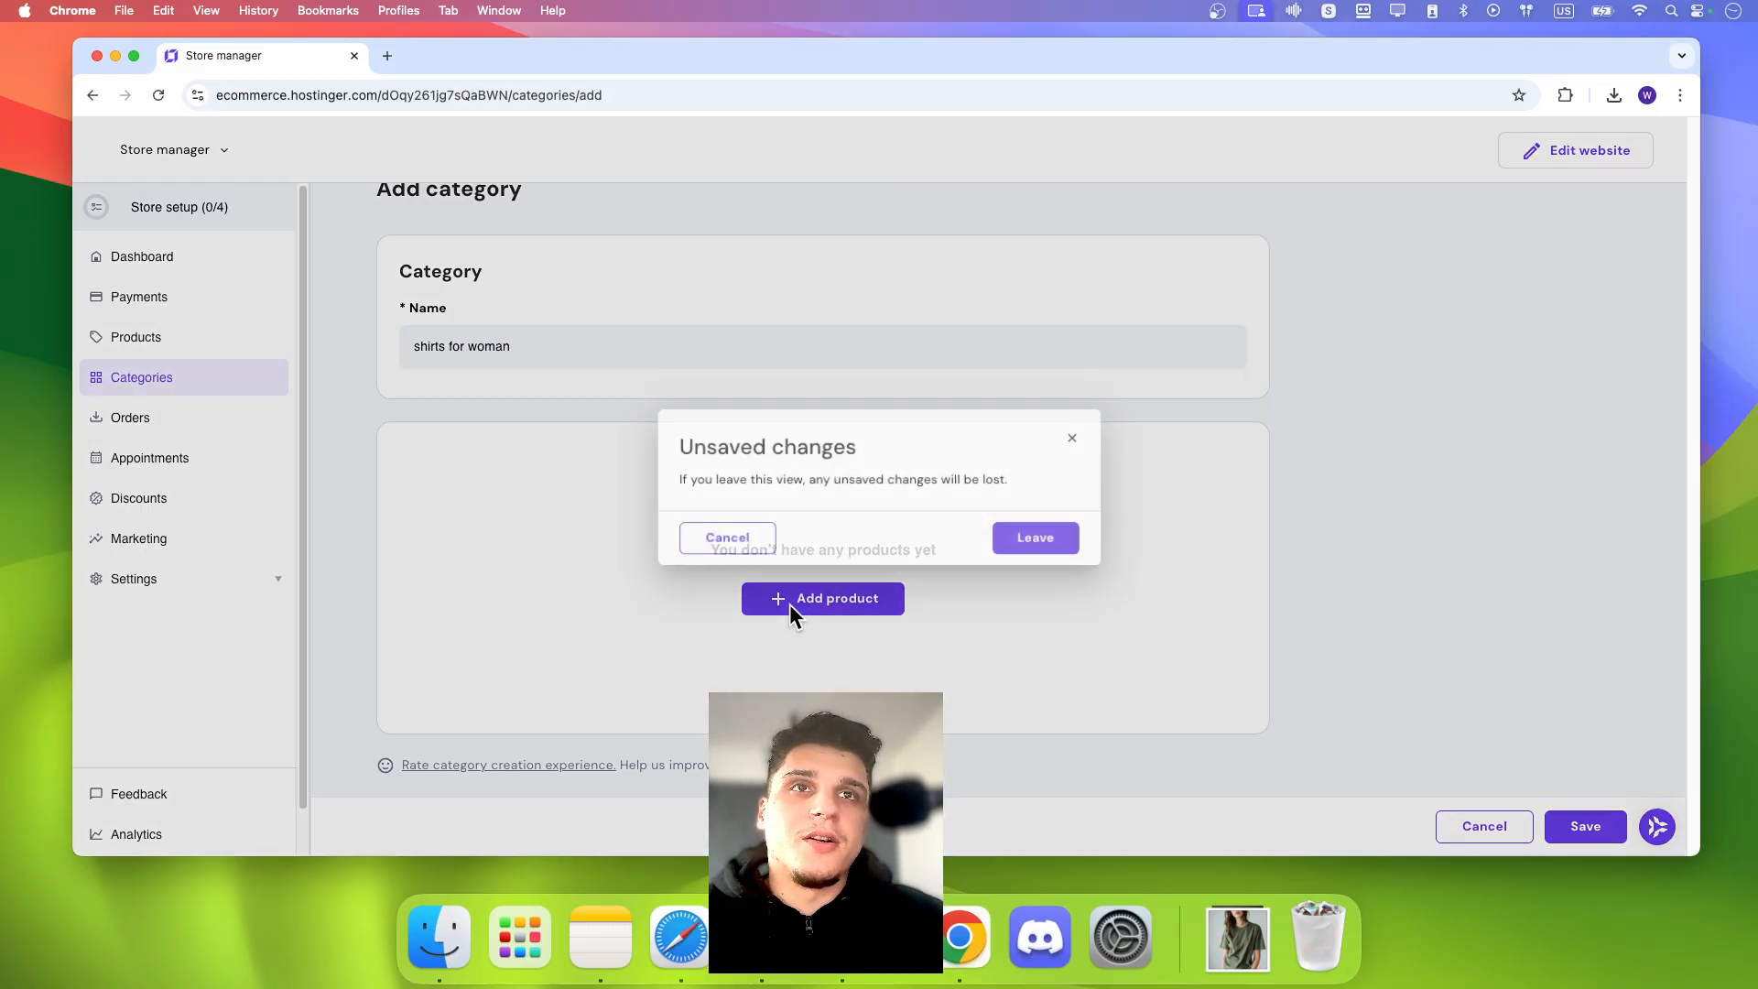
pyautogui.click(1029, 542)
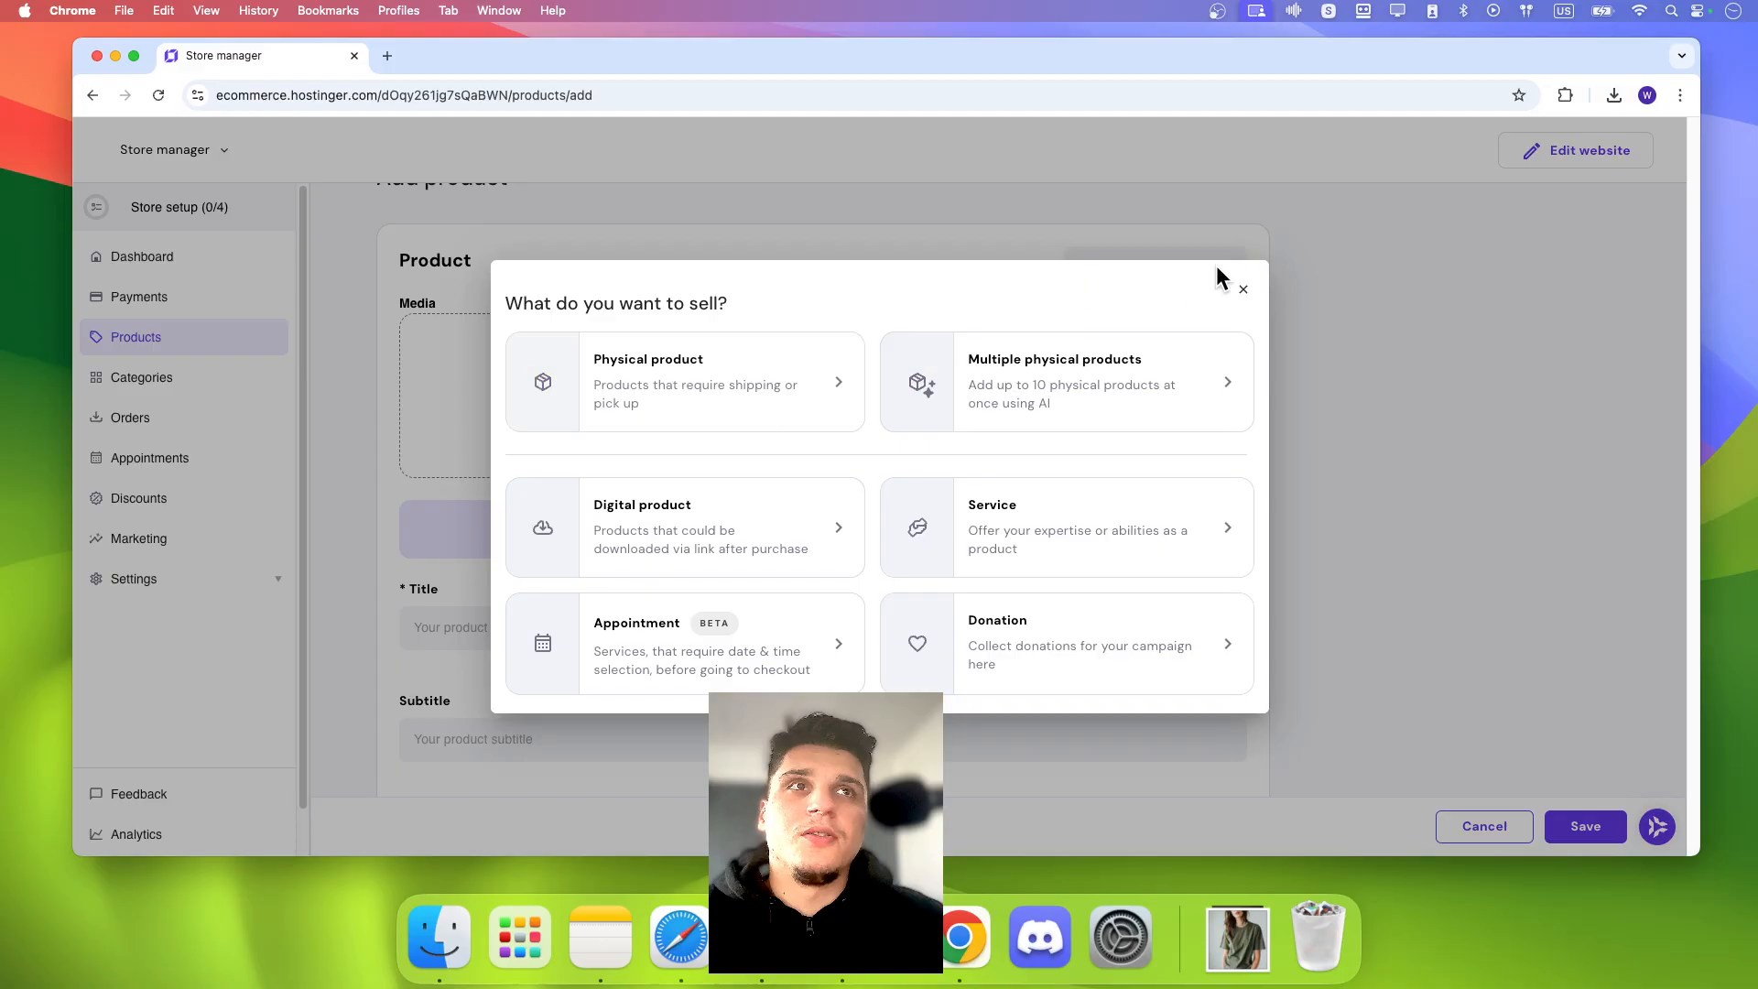
pyautogui.click(1251, 287)
pyautogui.click(161, 378)
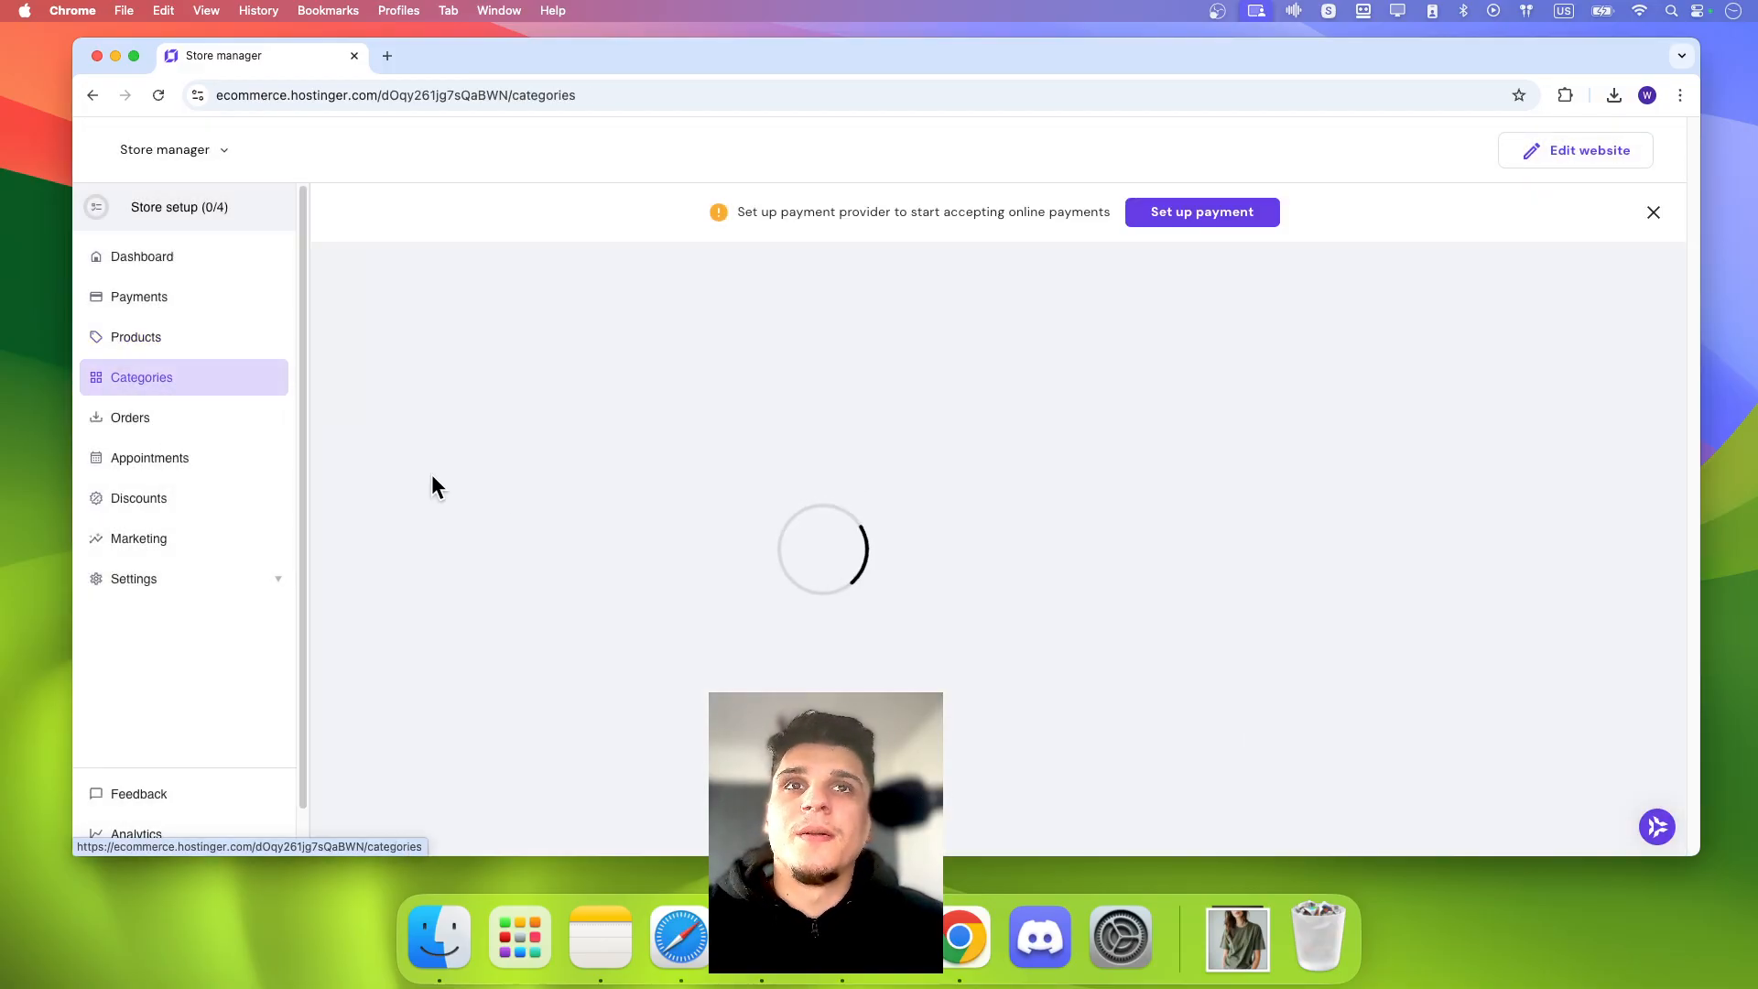
# Step: Try to add a product from the All products category, dismissing the product type selection
pyautogui.click(497, 455)
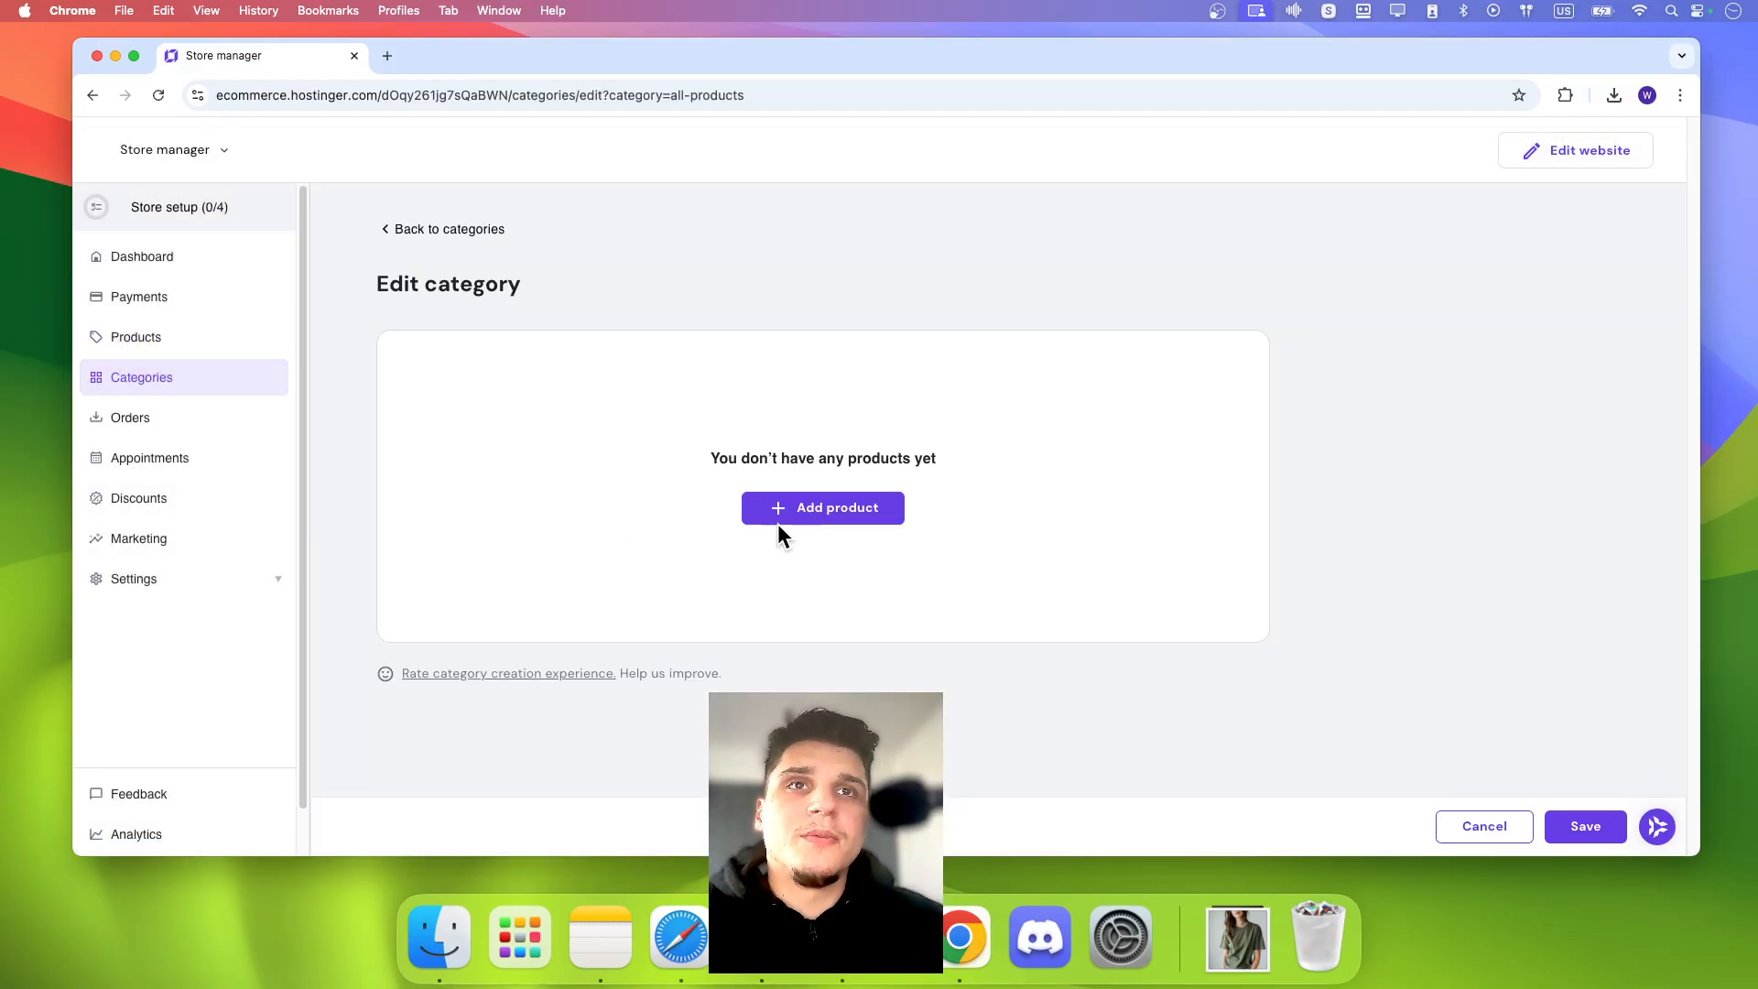
pyautogui.click(778, 513)
pyautogui.click(1242, 289)
pyautogui.click(239, 377)
pyautogui.click(548, 441)
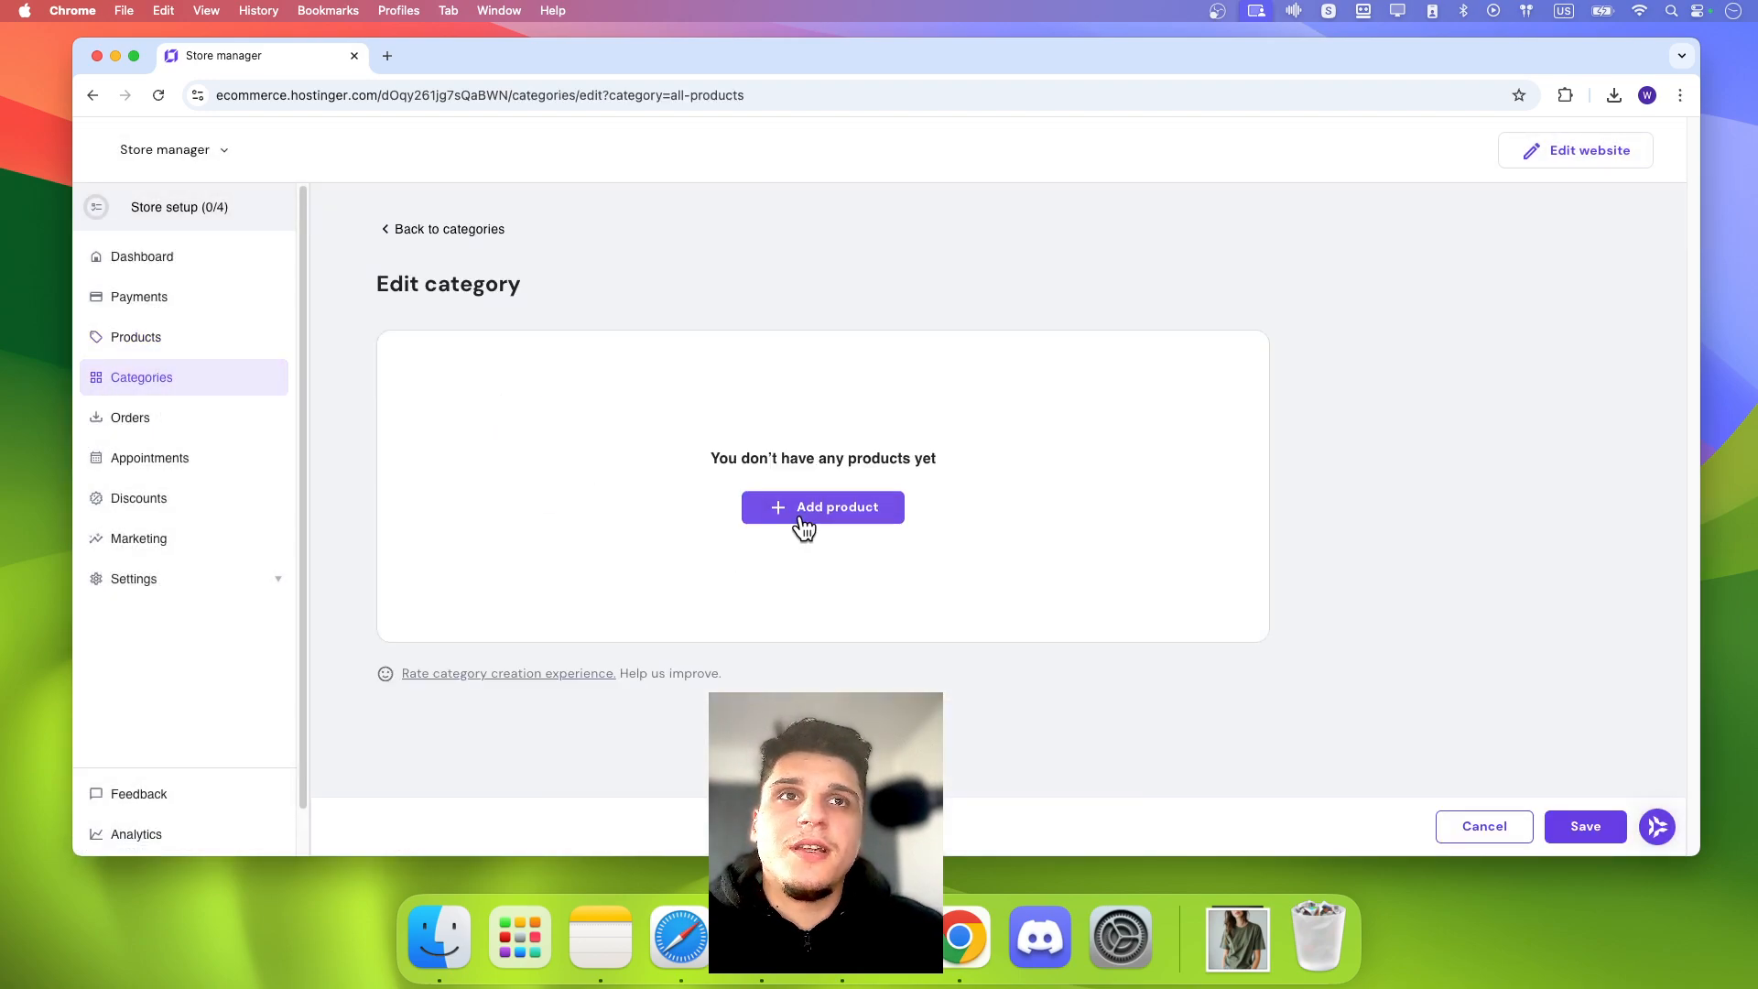
pyautogui.click(769, 514)
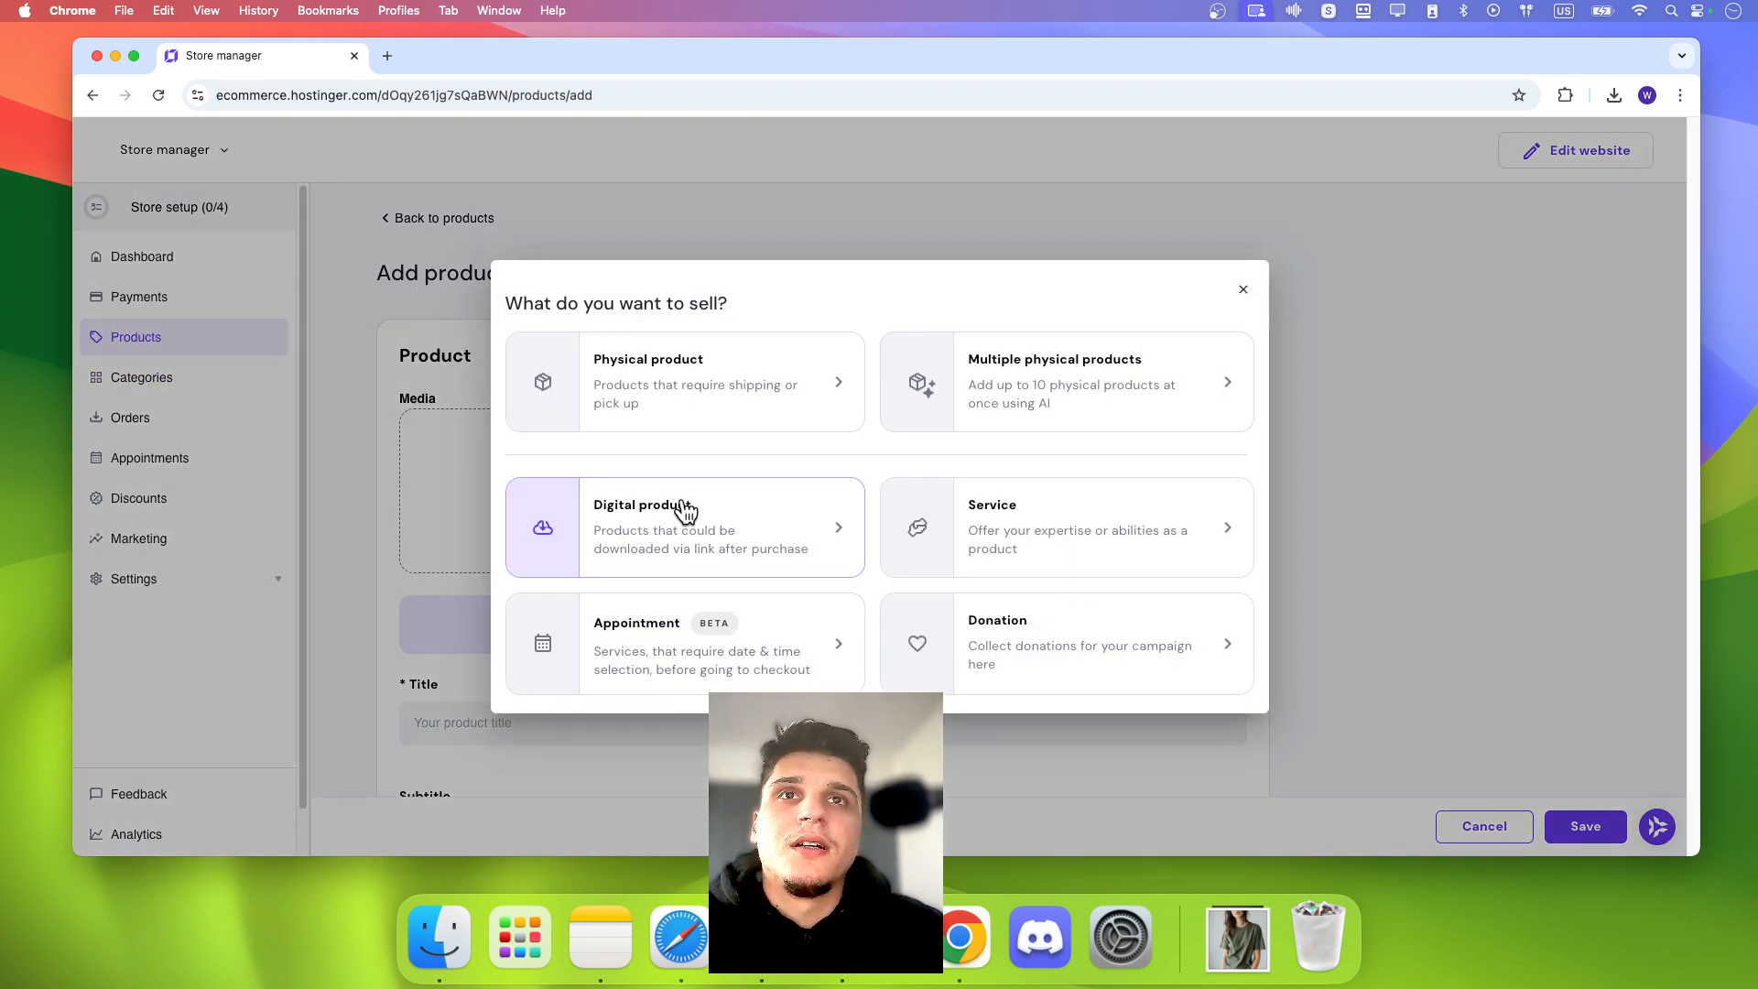
pyautogui.click(1242, 289)
# Step: Look at the store's orders page and dismiss the payment provider setup notice
pyautogui.click(229, 389)
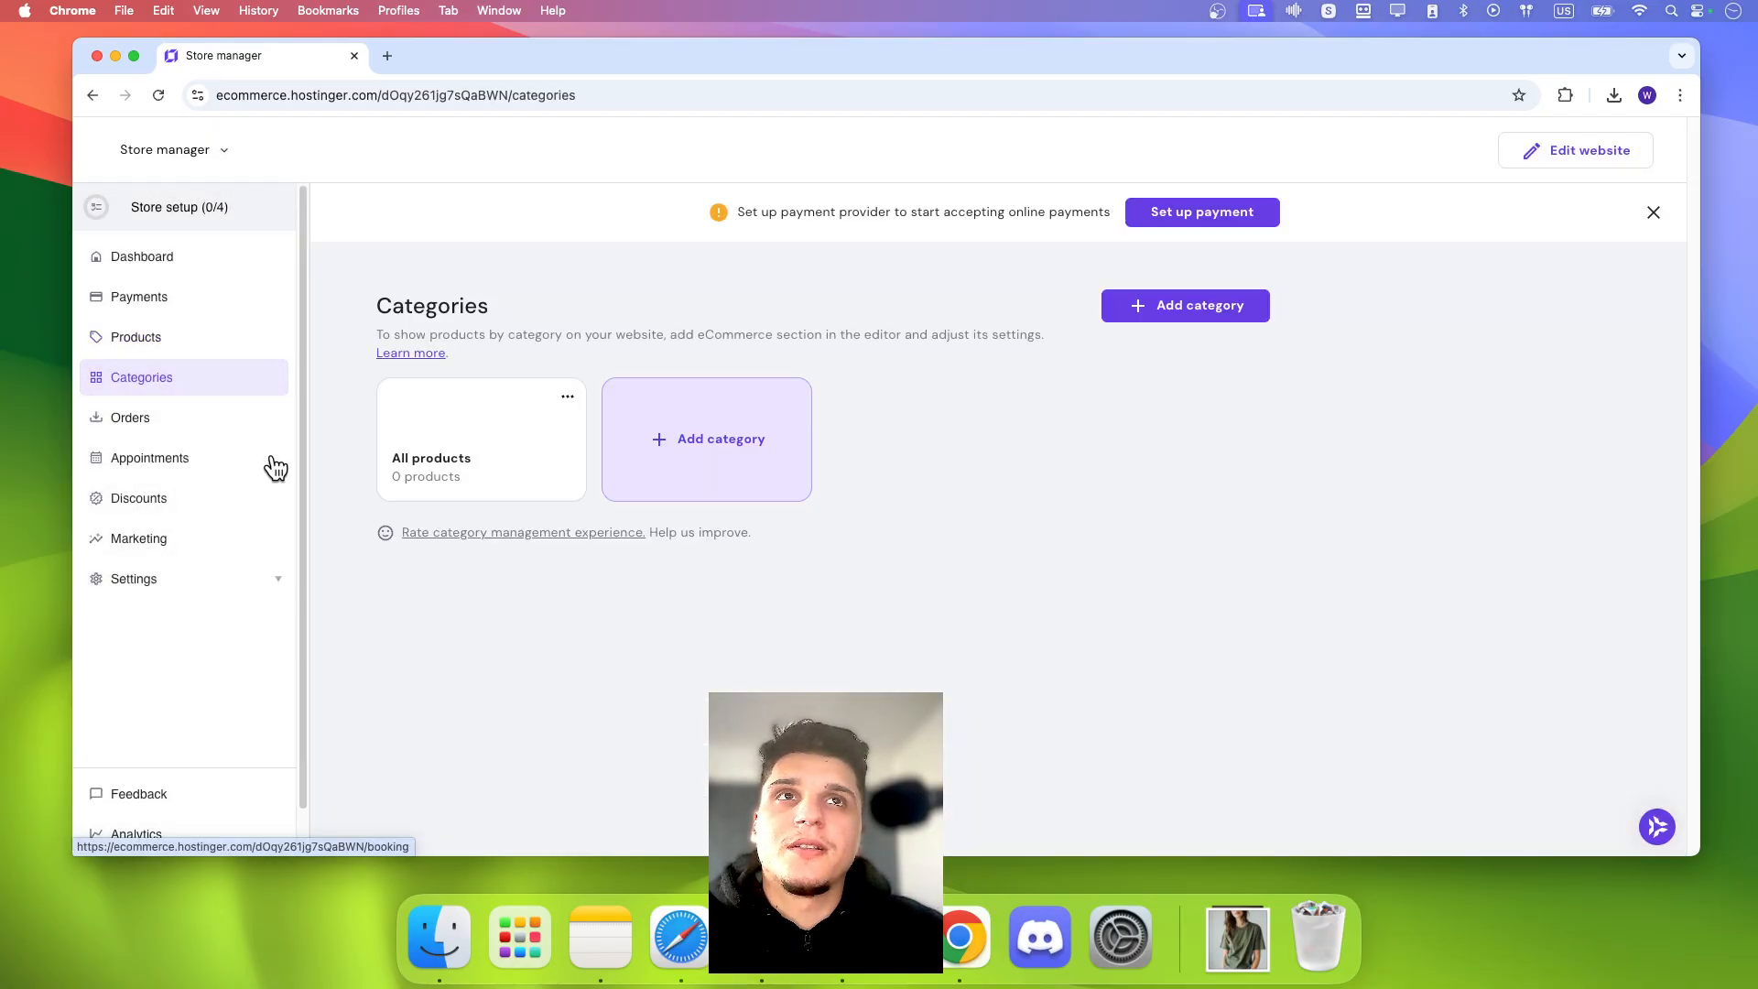
pyautogui.click(155, 423)
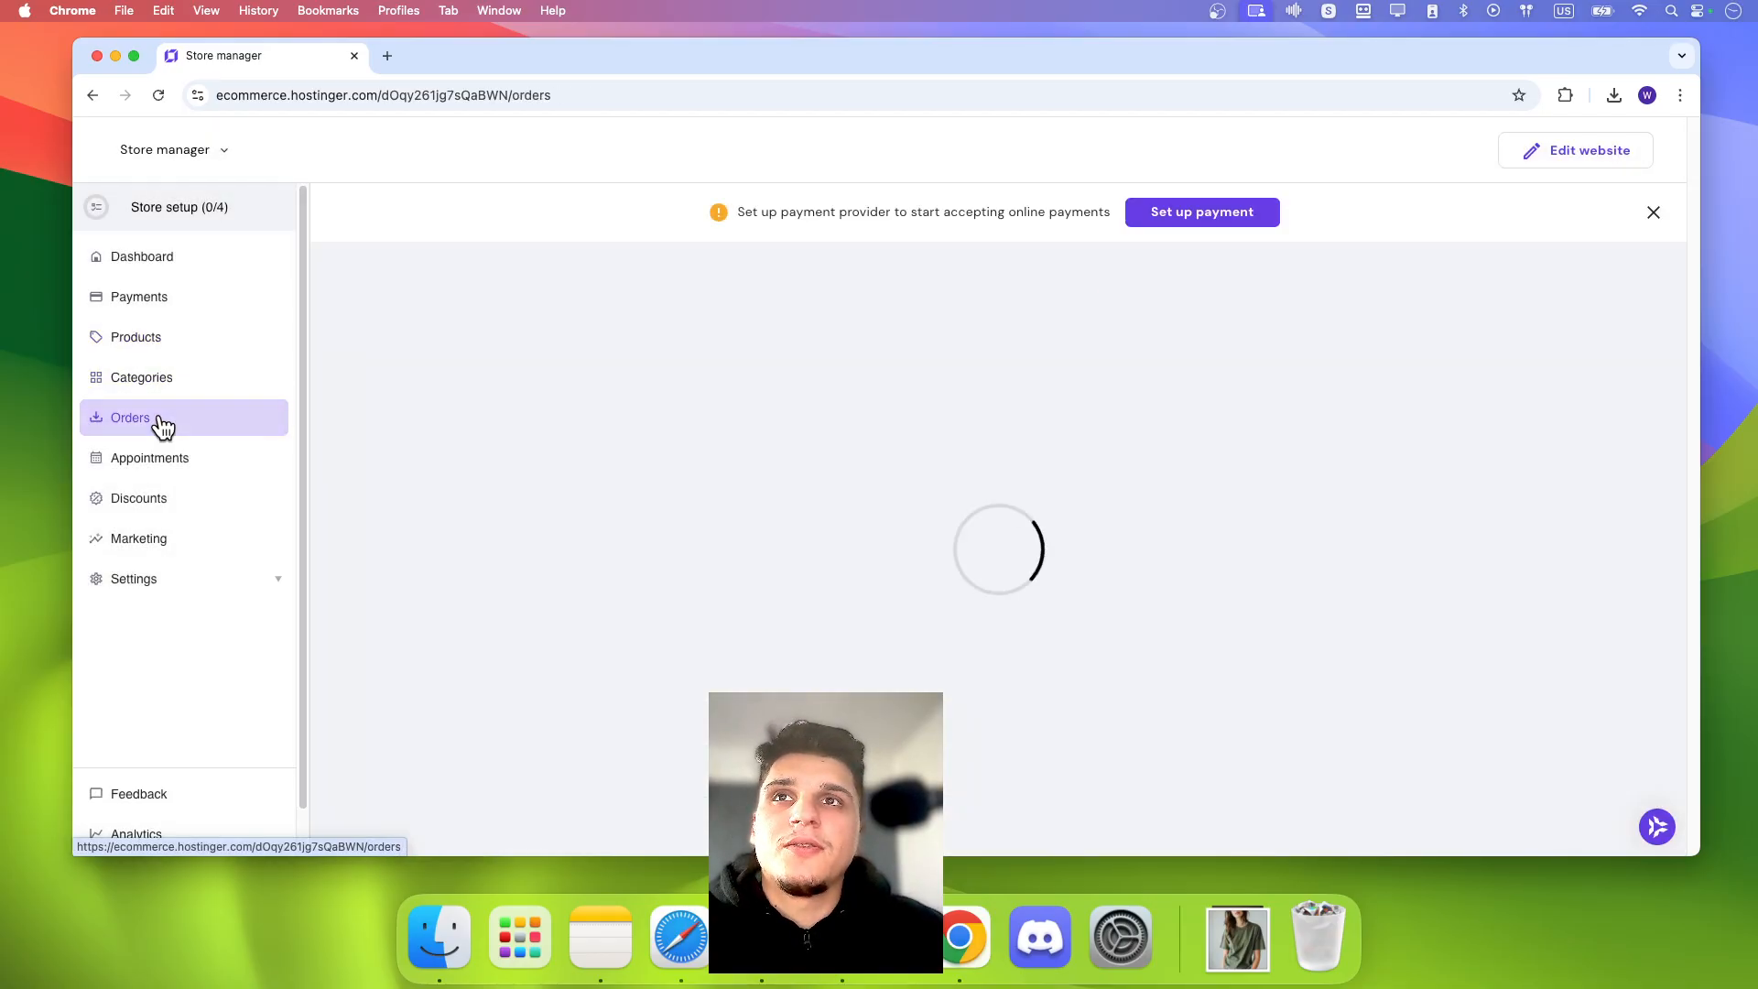
pyautogui.click(1658, 210)
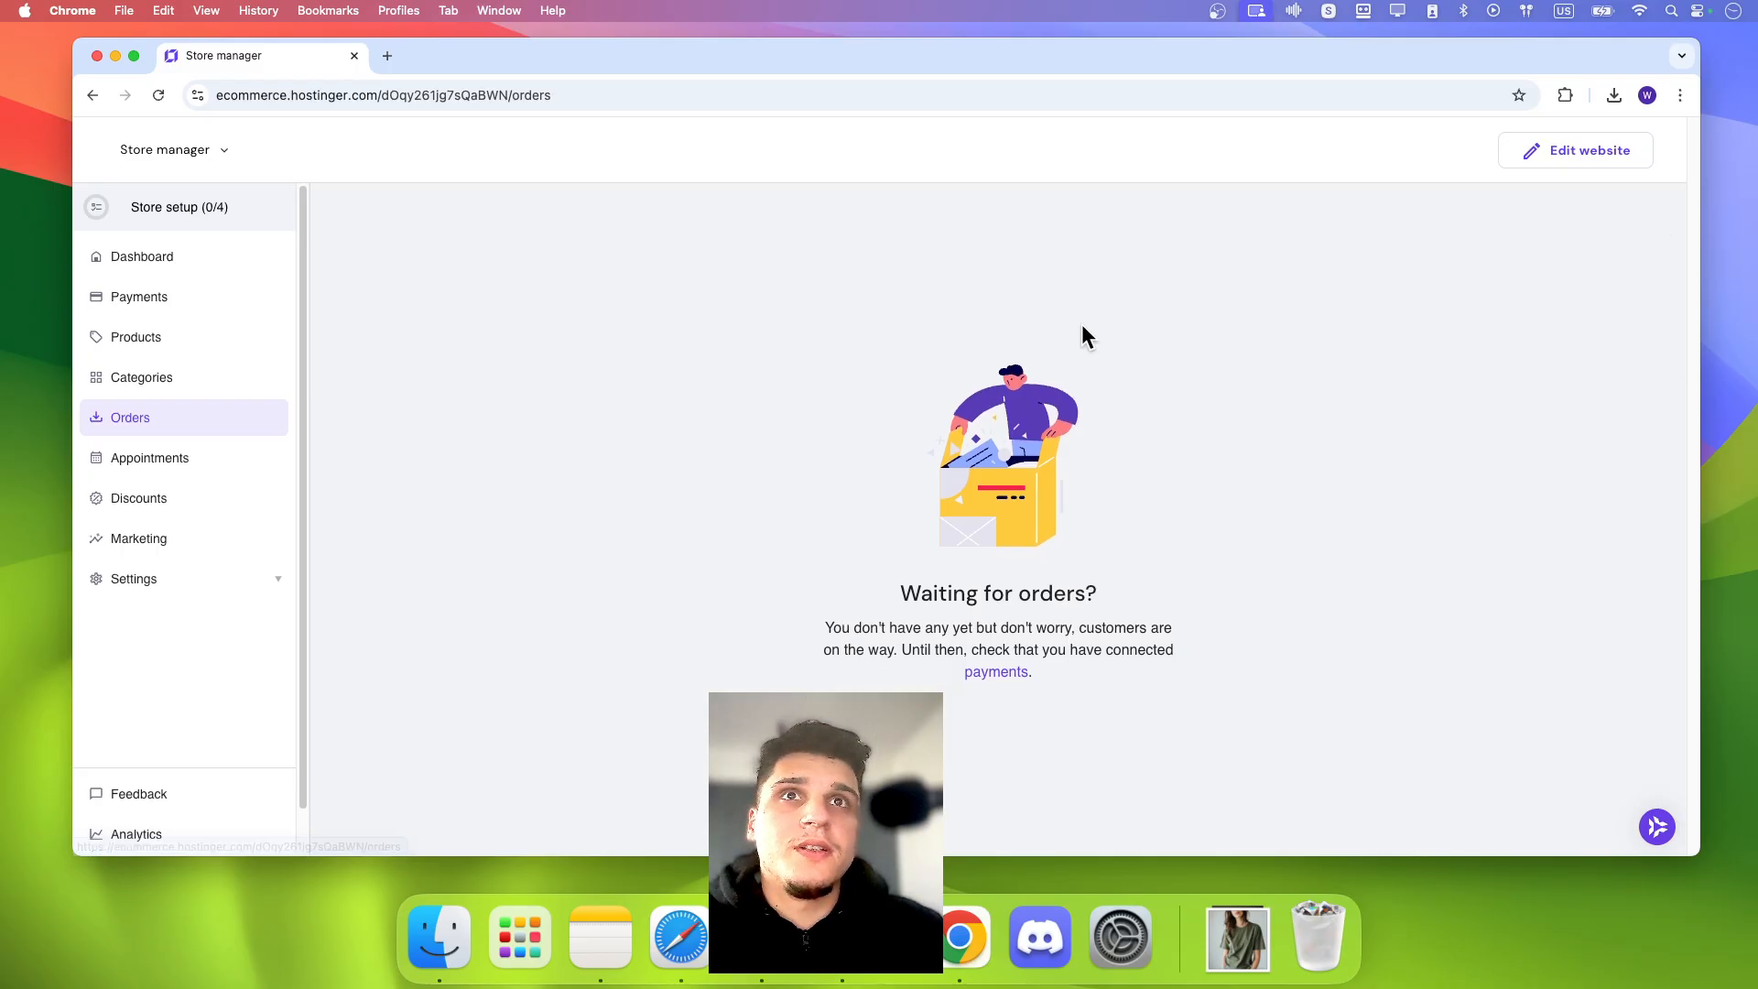
# Step: Go to the list of websites and open the one with the "SIMPLE TUTORIALS" banner for editing
pyautogui.click(1571, 151)
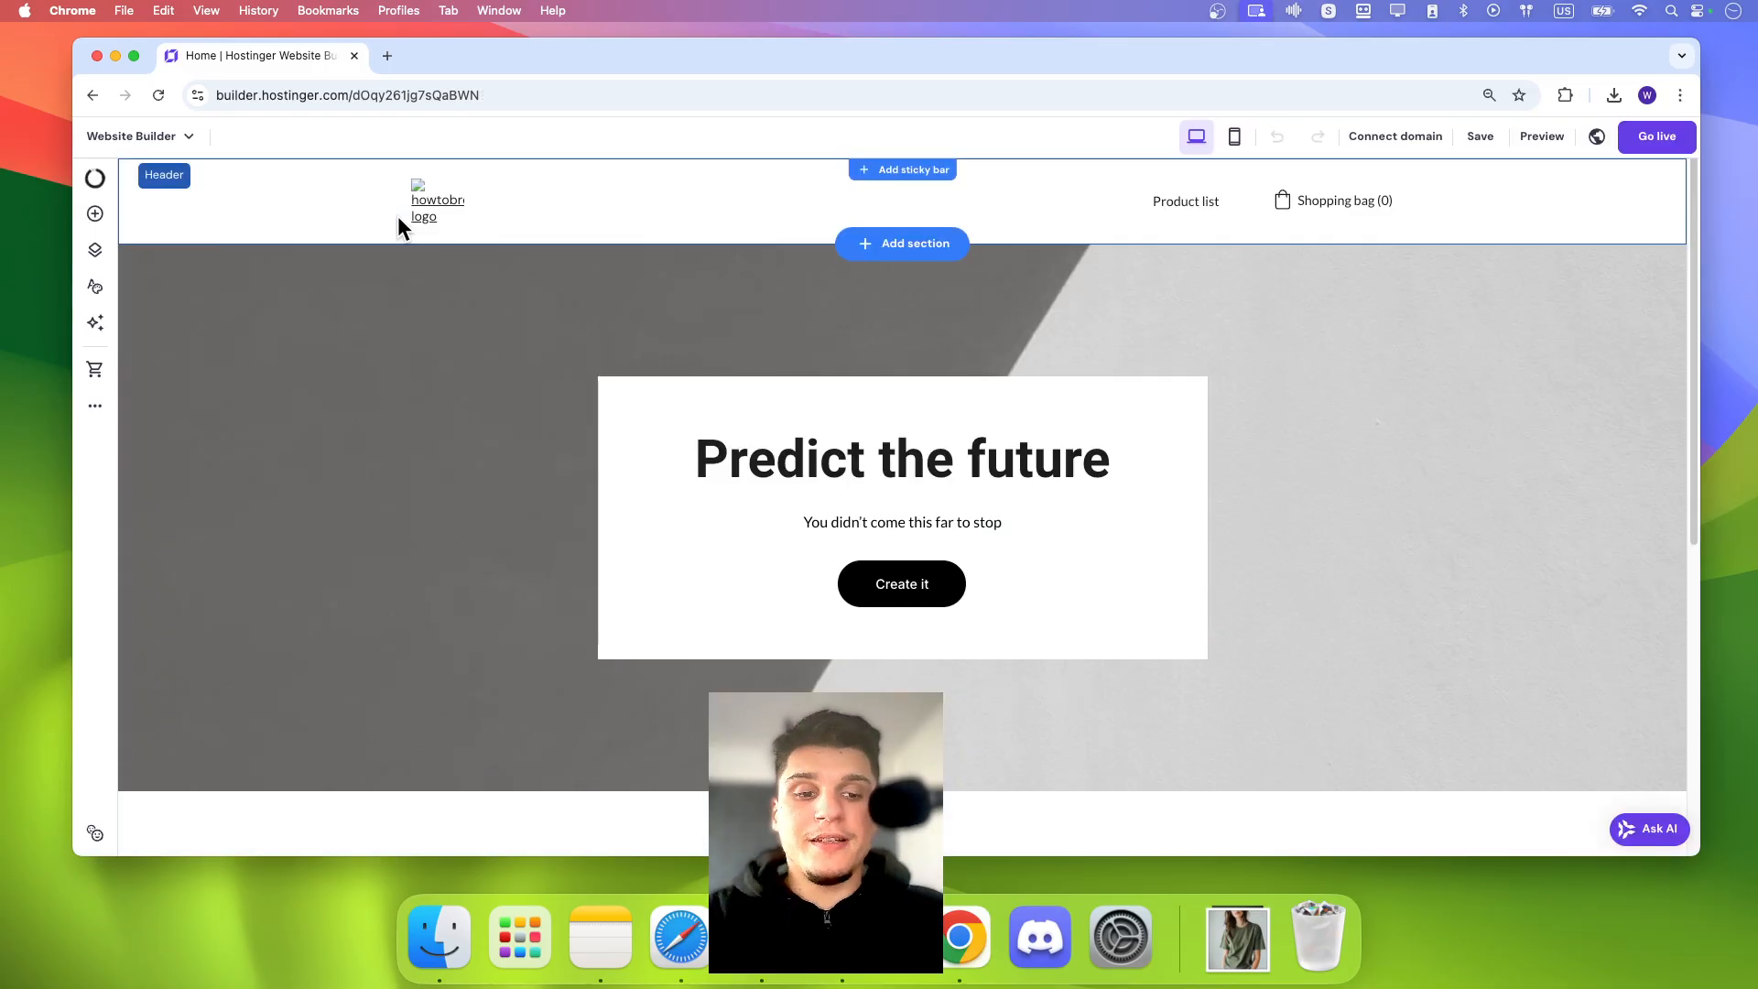
pyautogui.click(128, 137)
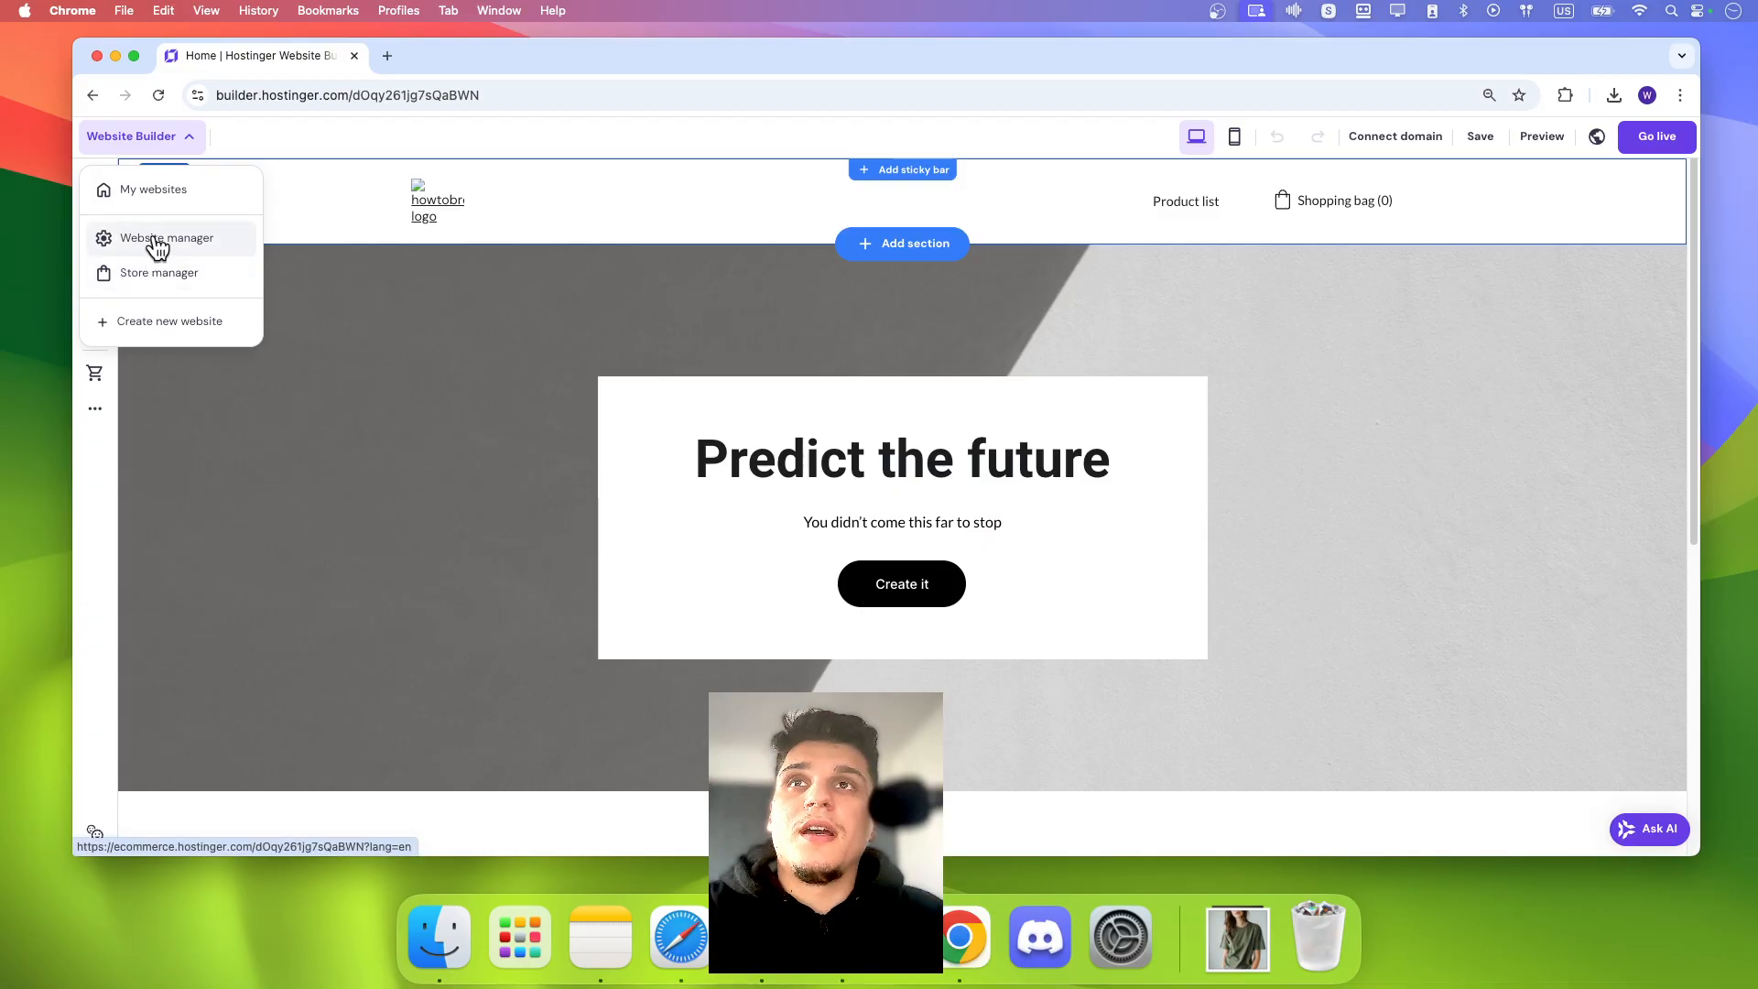
pyautogui.click(151, 190)
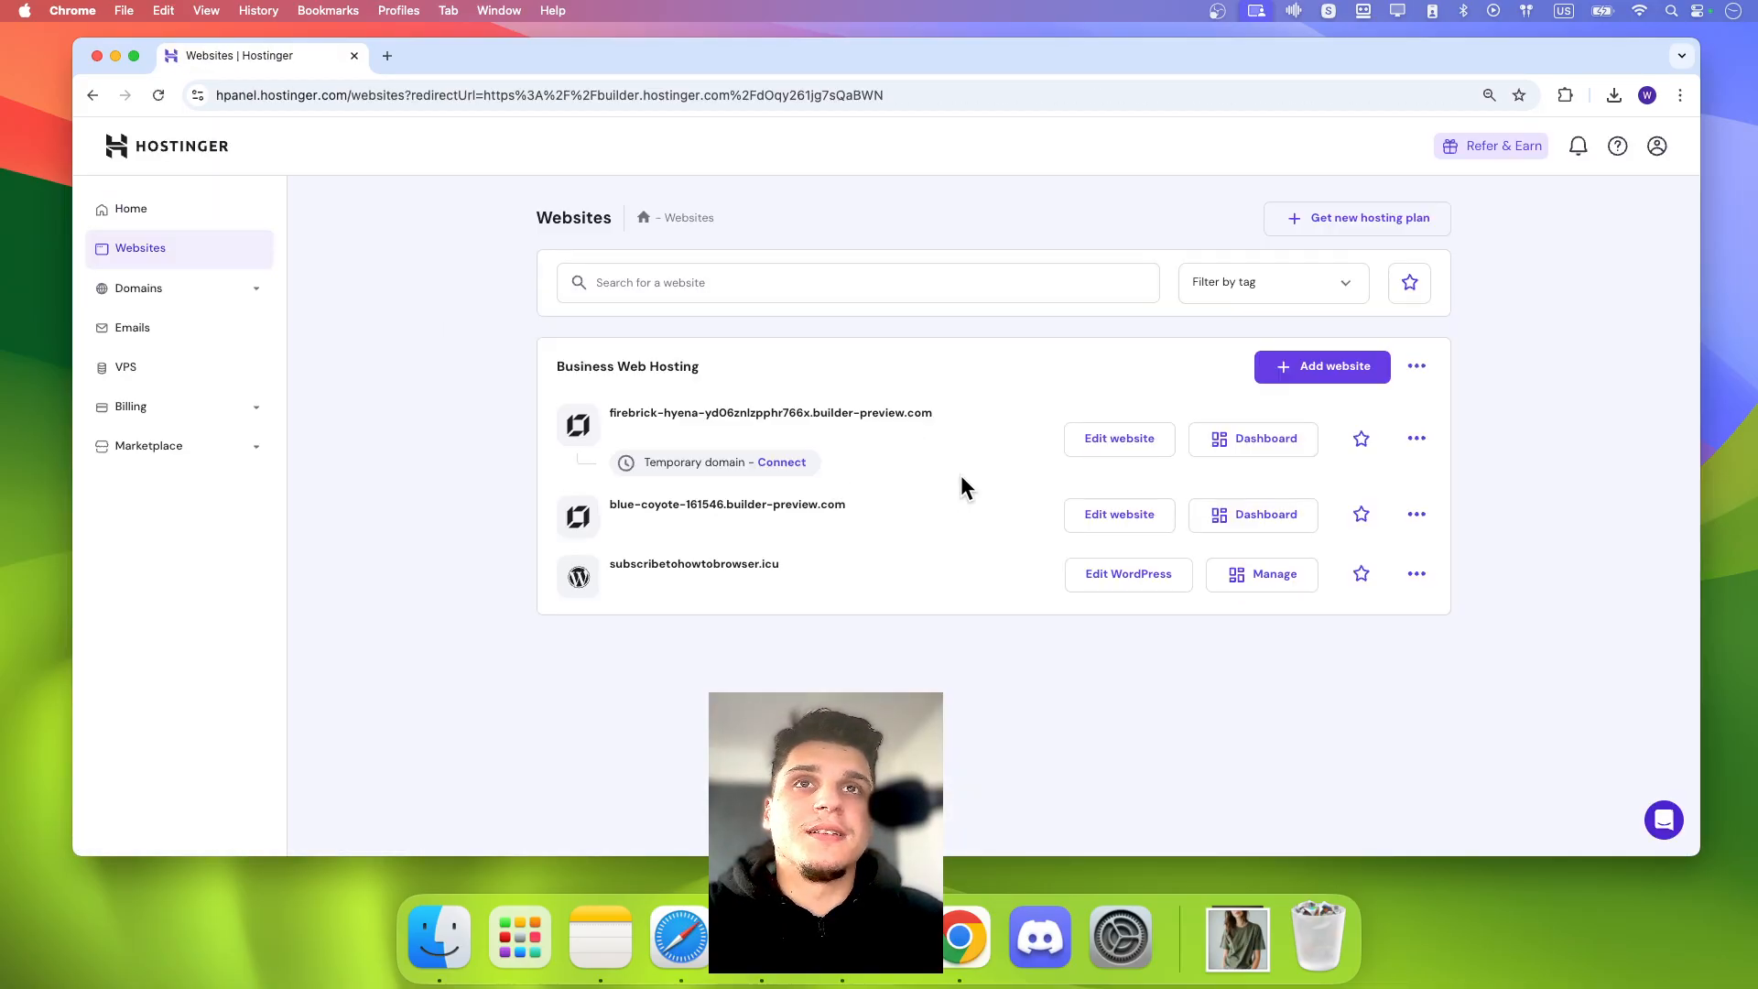
pyautogui.click(1119, 439)
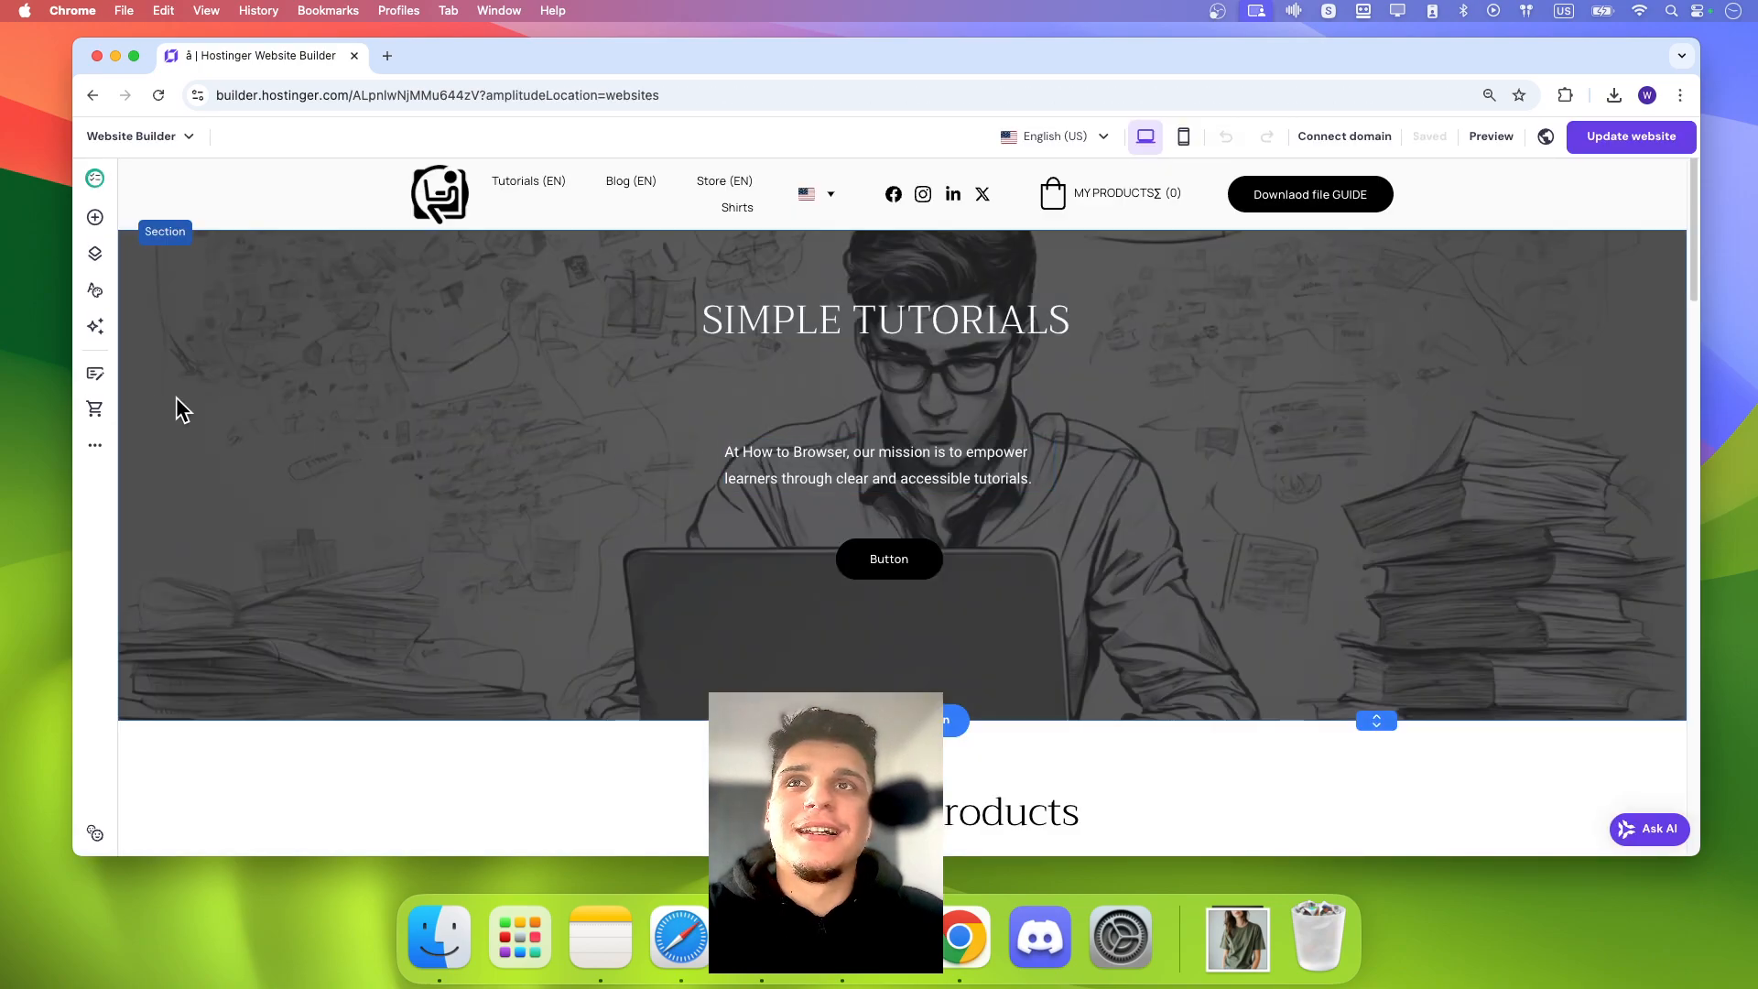
# Step: Open the store manager of this website and show its orders
pyautogui.click(94, 408)
pyautogui.click(189, 825)
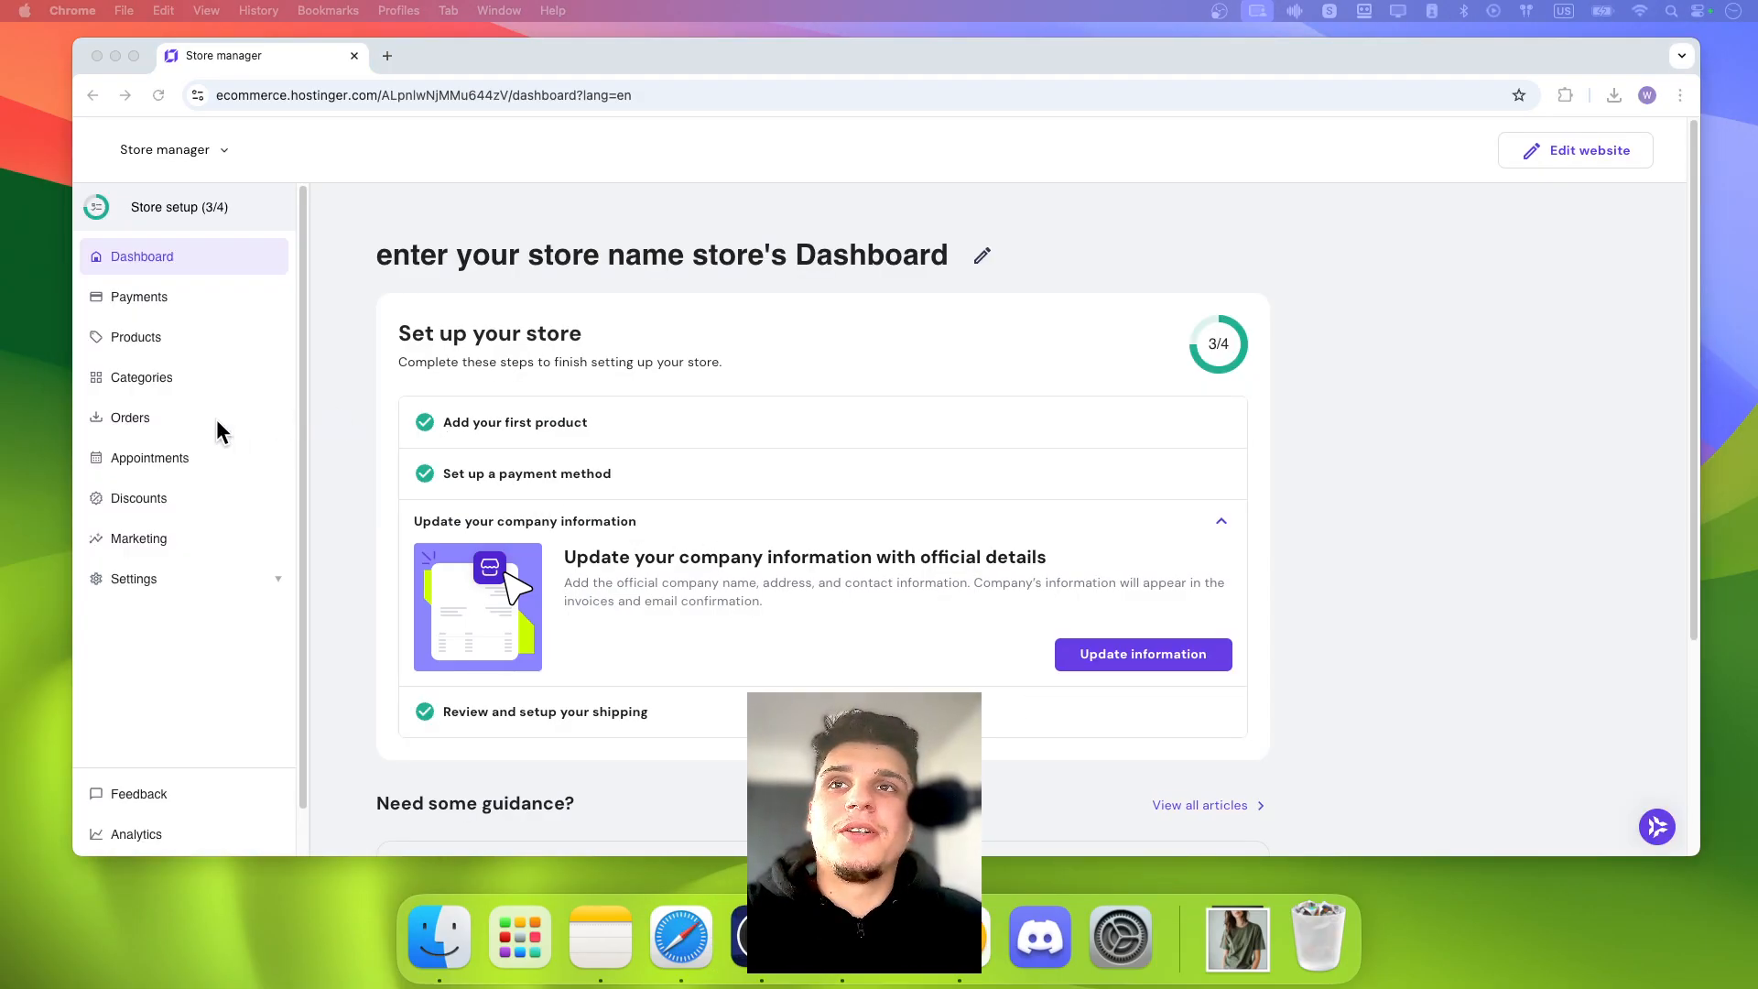
pyautogui.click(188, 421)
# Step: Open the unfulfilled "test product" order and examine its available actions, fulfillment status, customer details and payment info
pyautogui.click(1172, 494)
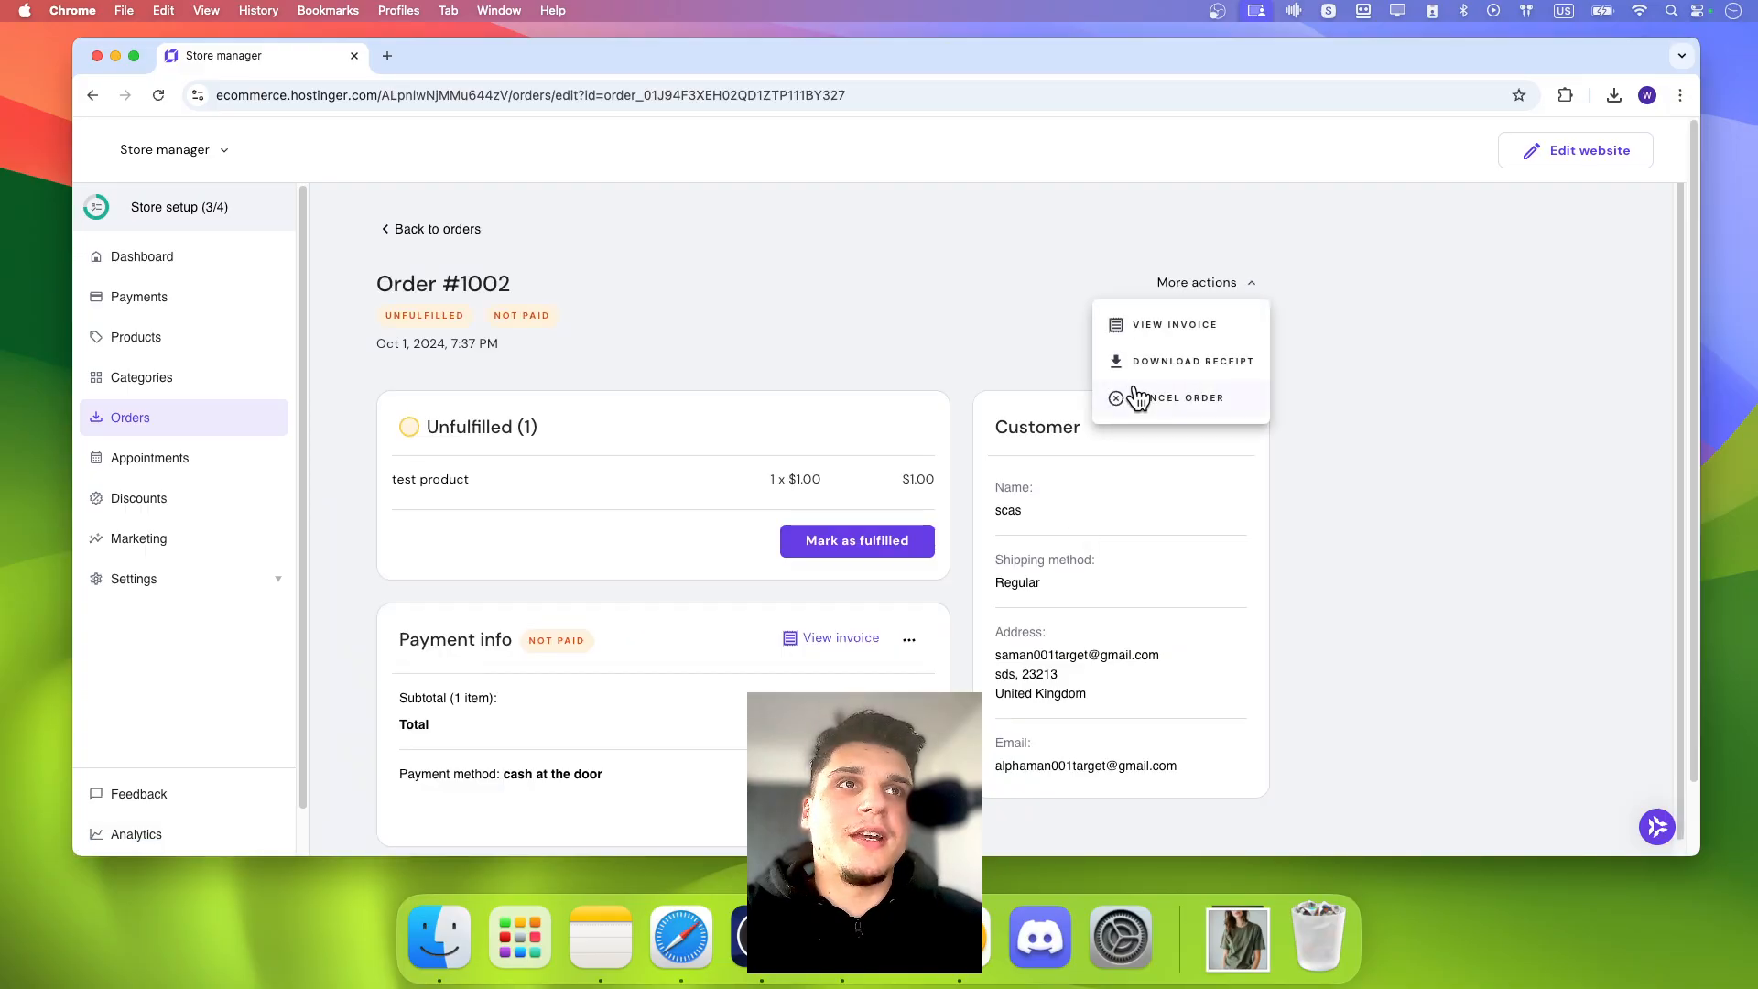
pyautogui.click(1020, 483)
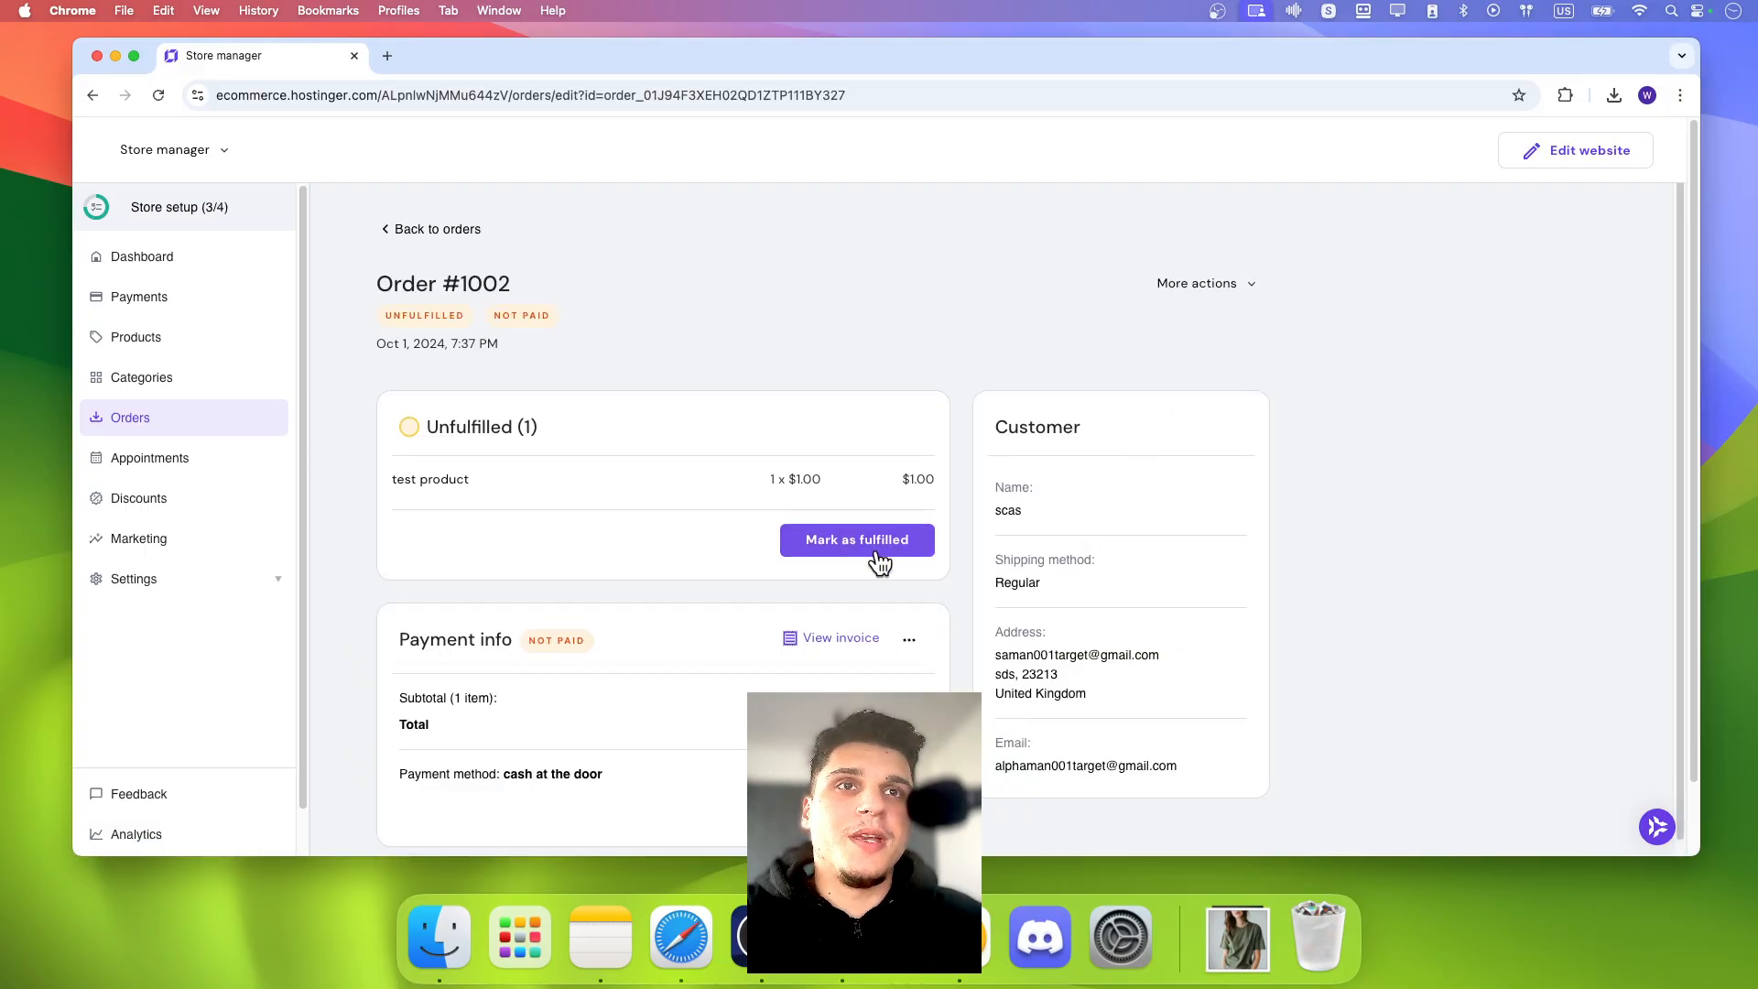
pyautogui.scroll(-2, 879, 561)
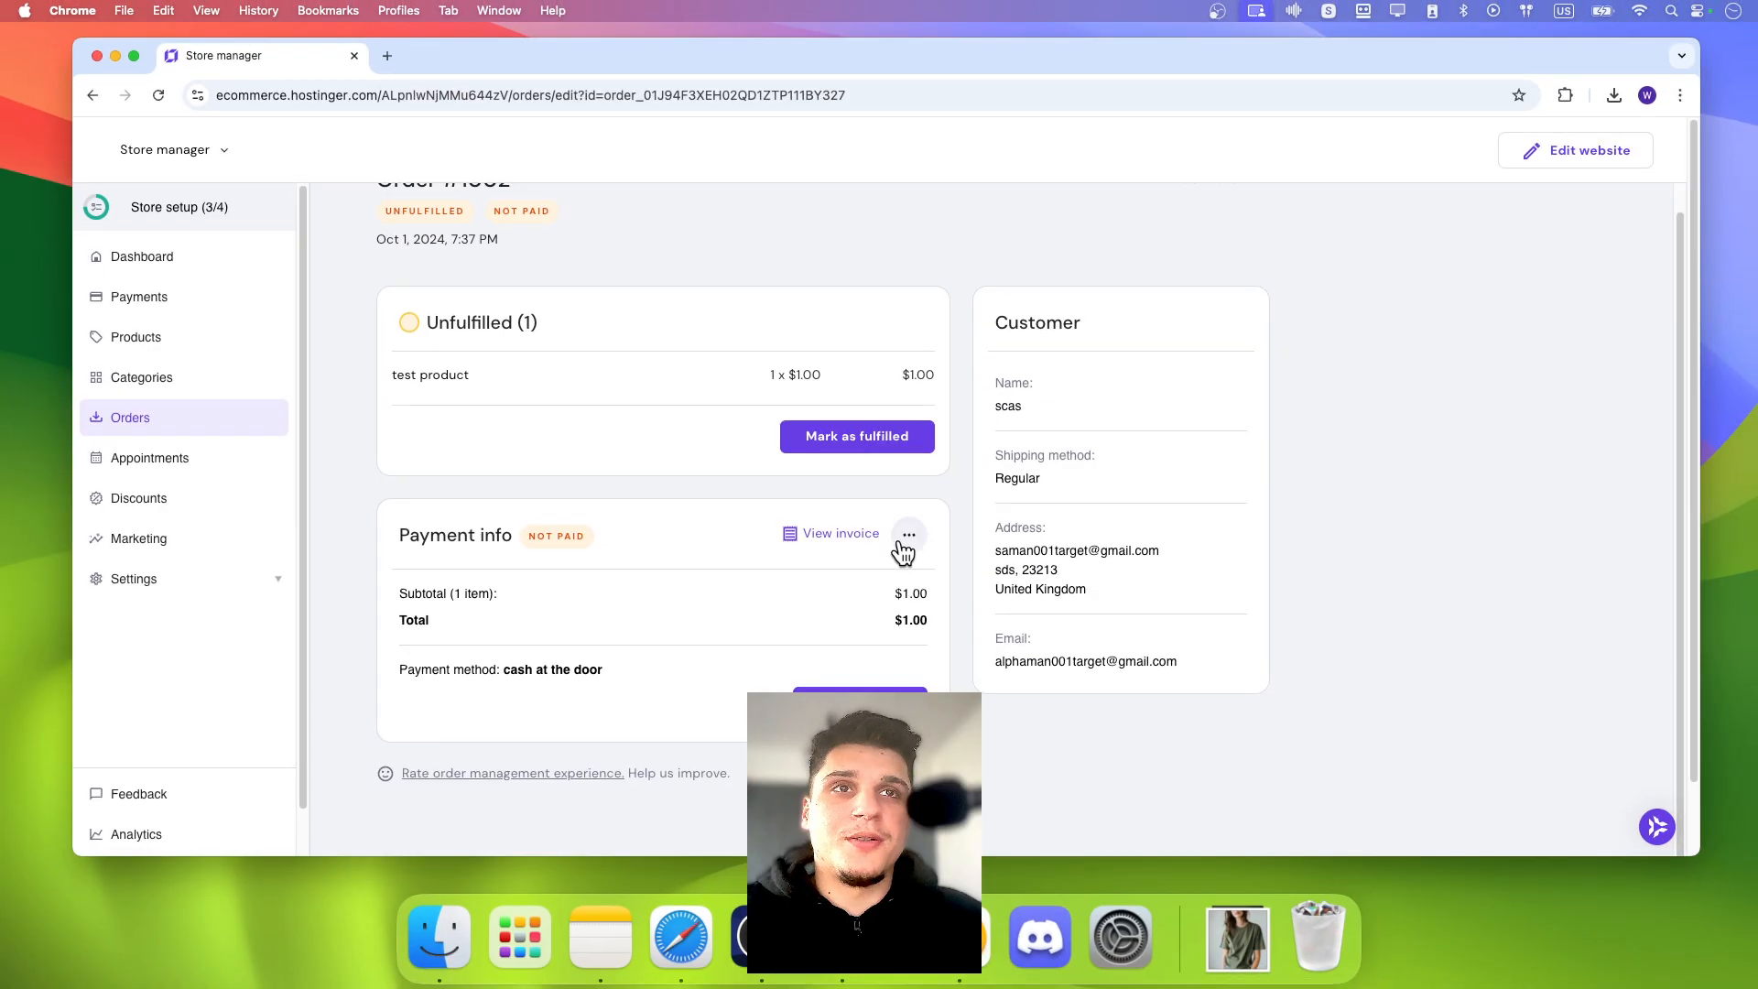
# Step: Examine the payment options and the additional actions available for the unfulfilled "test product" order
pyautogui.click(900, 548)
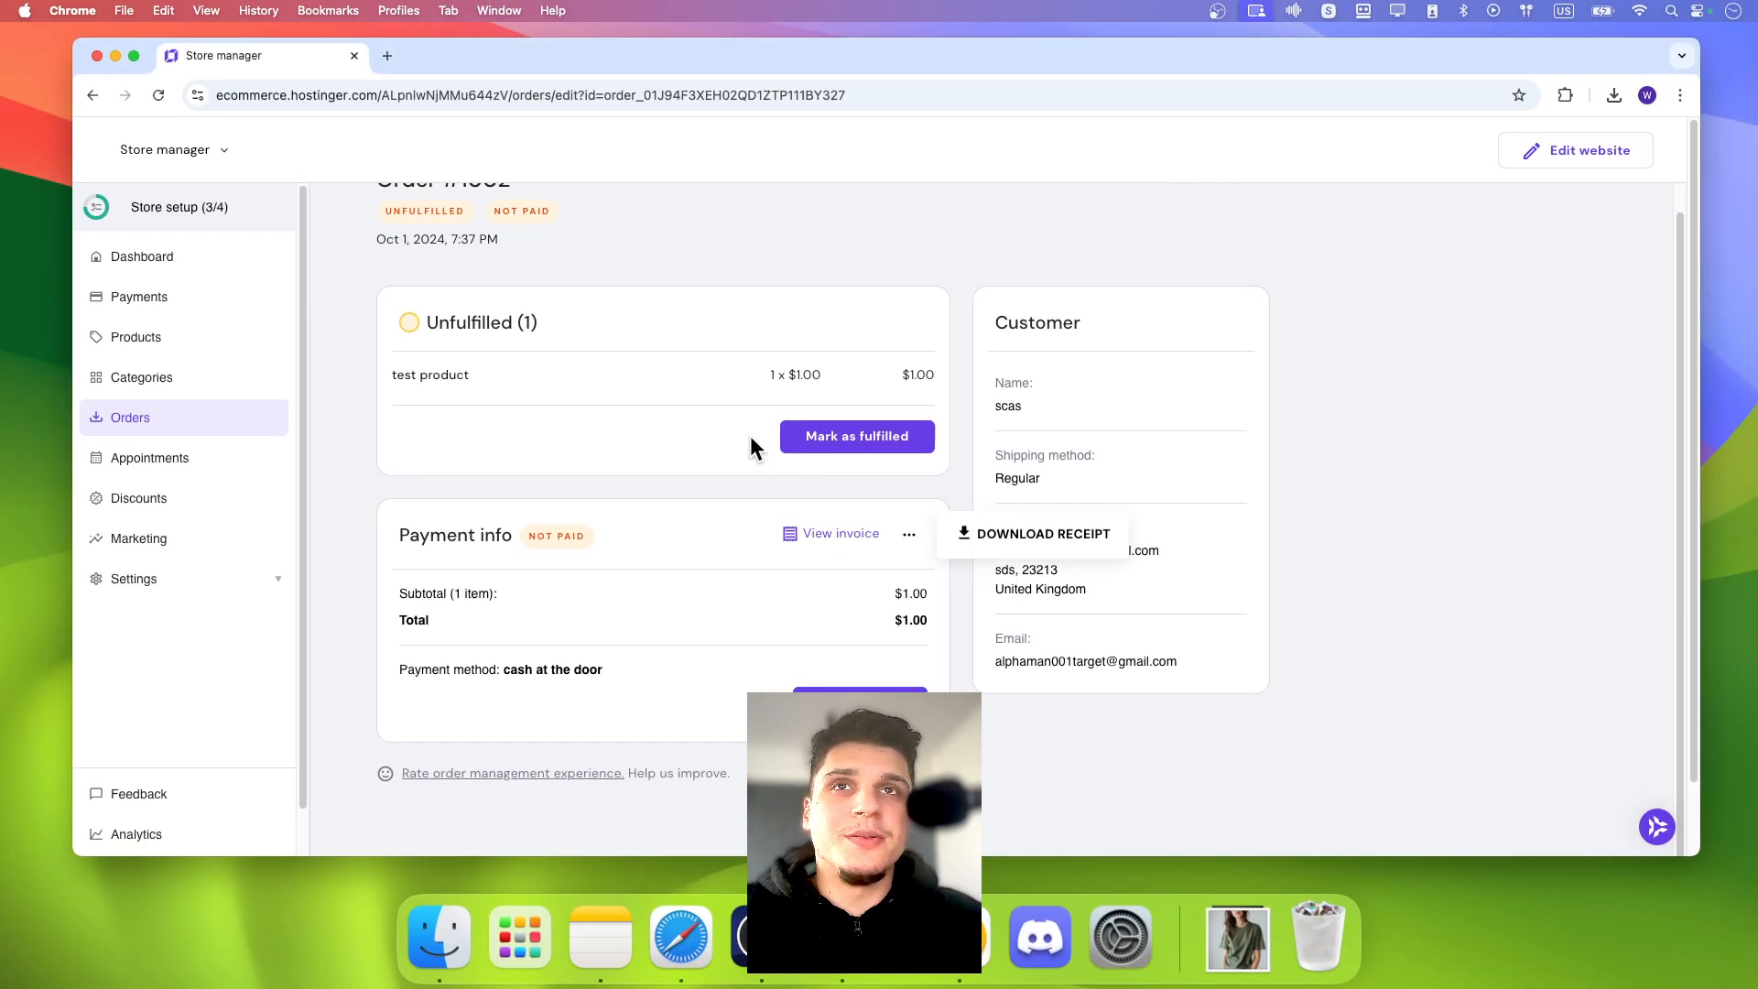
pyautogui.scroll(1, 696, 348)
pyautogui.scroll(2, 693, 348)
pyautogui.click(1199, 288)
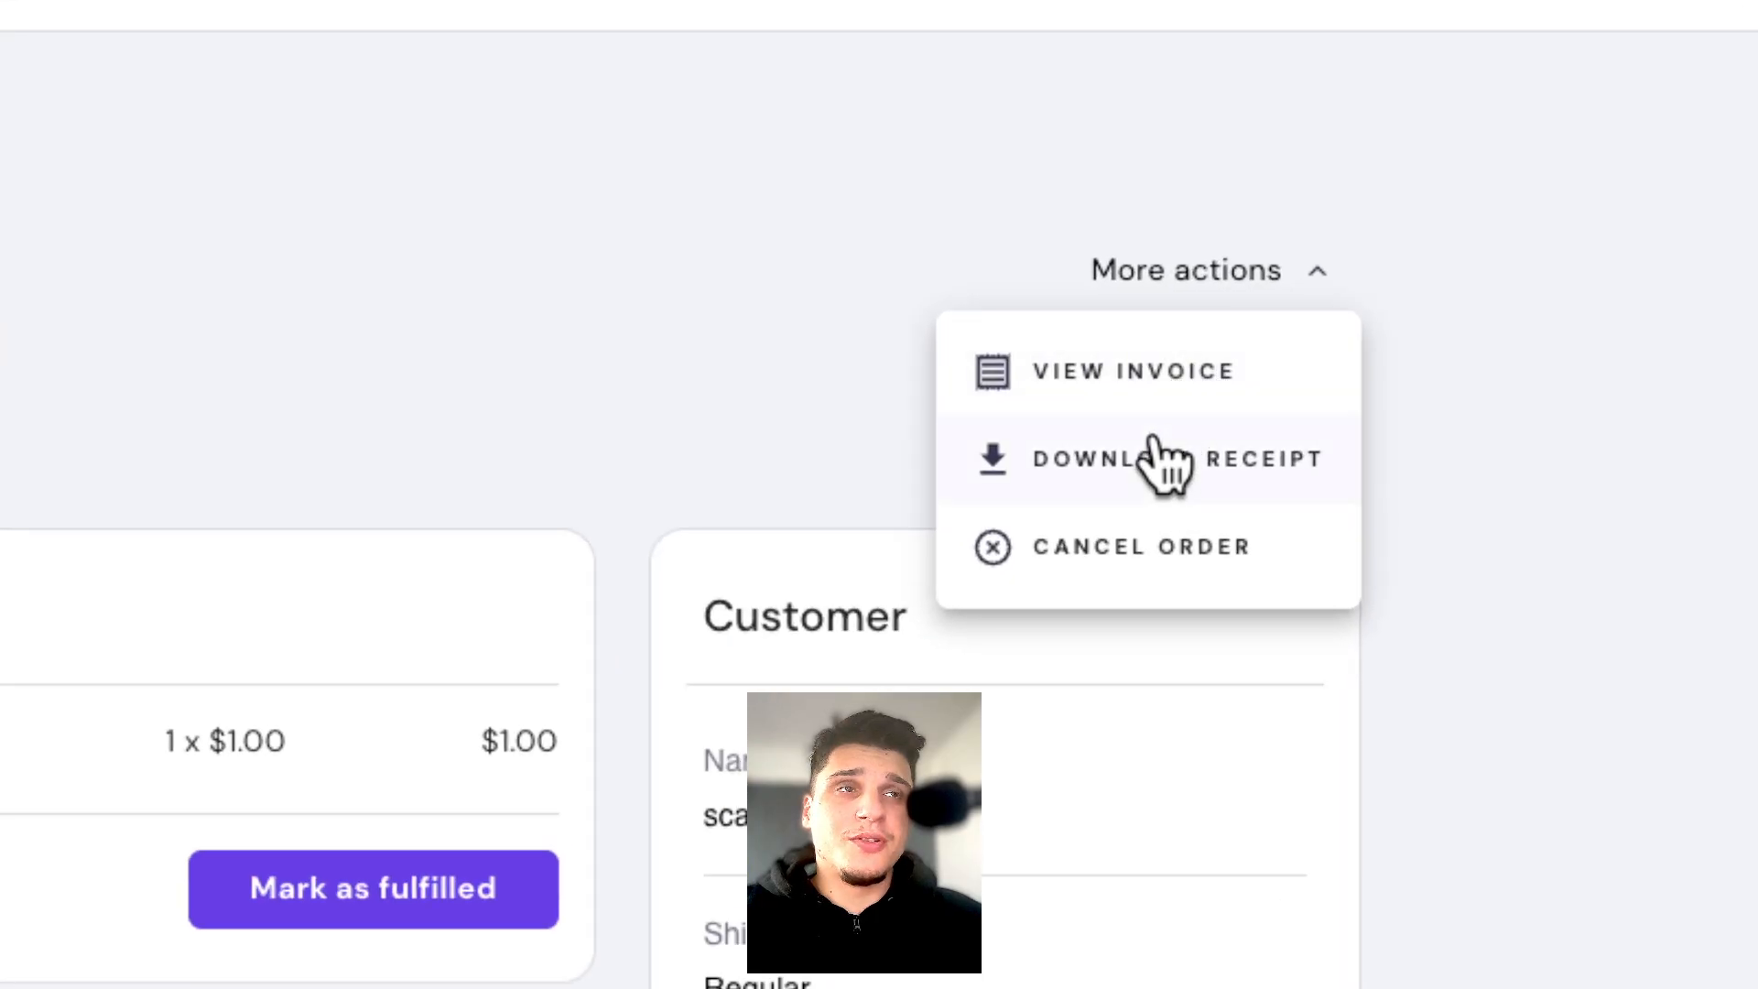
pyautogui.click(778, 444)
pyautogui.click(1097, 285)
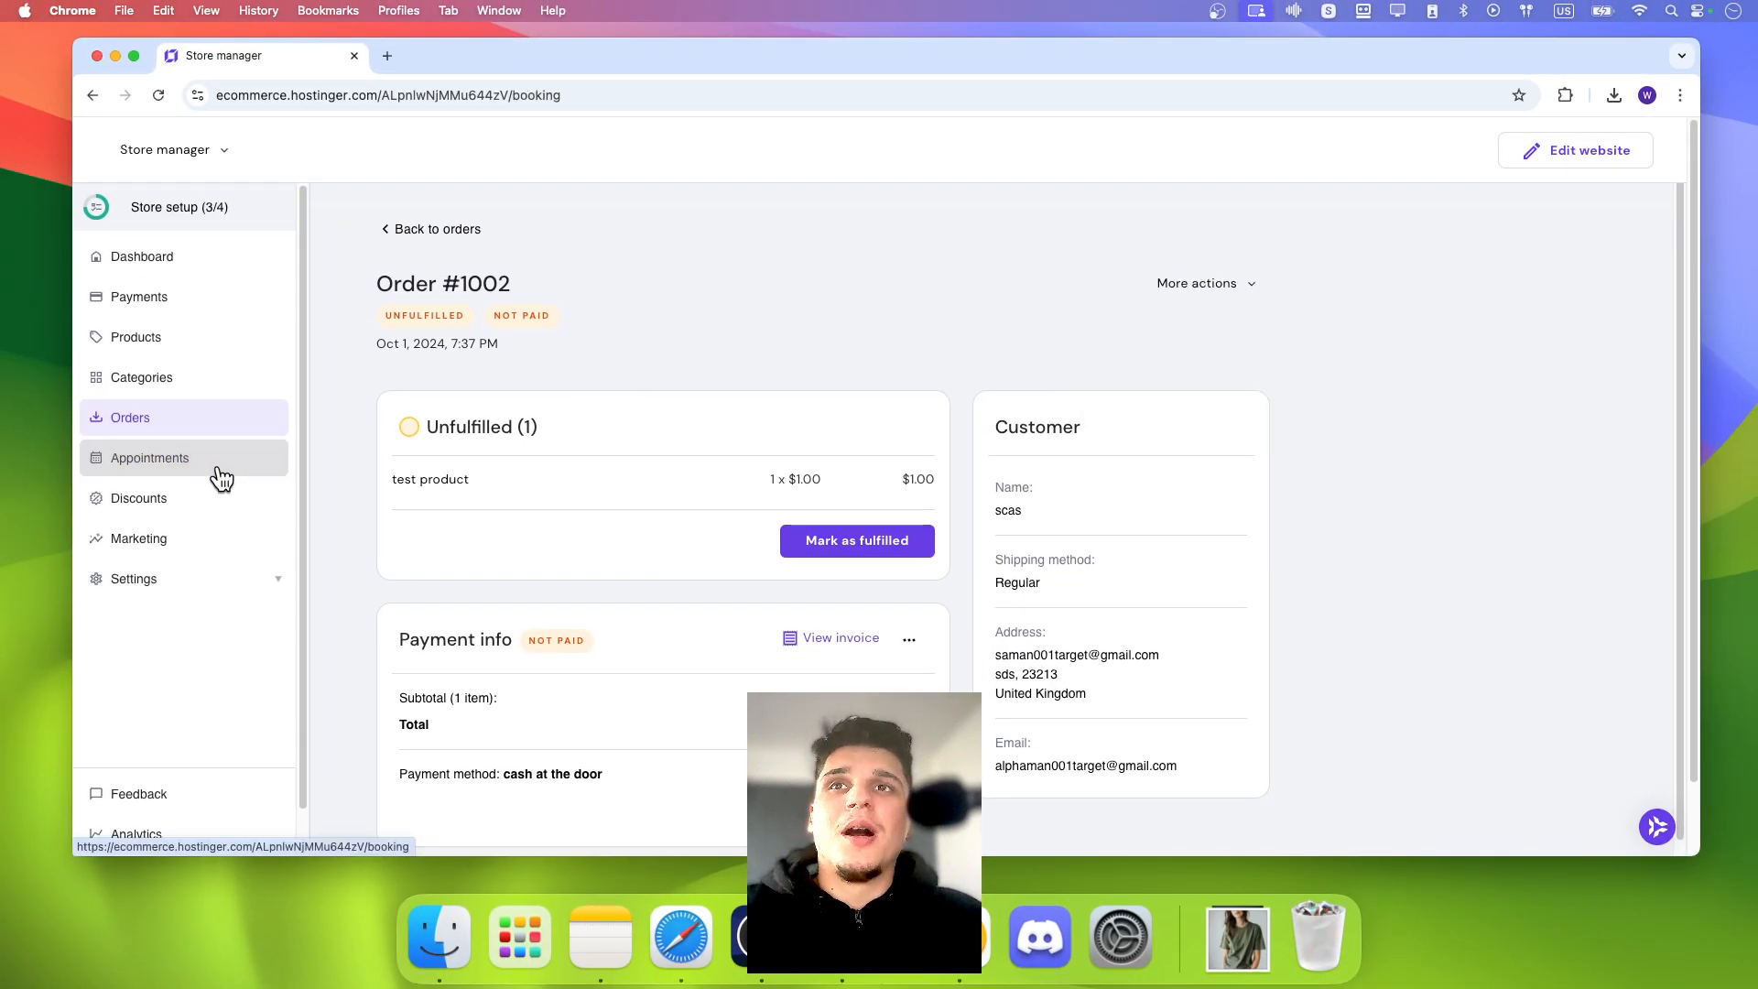
# Step: Look through the store's appointments, discounts and marketing pages, and expand the list of store settings
pyautogui.click(221, 477)
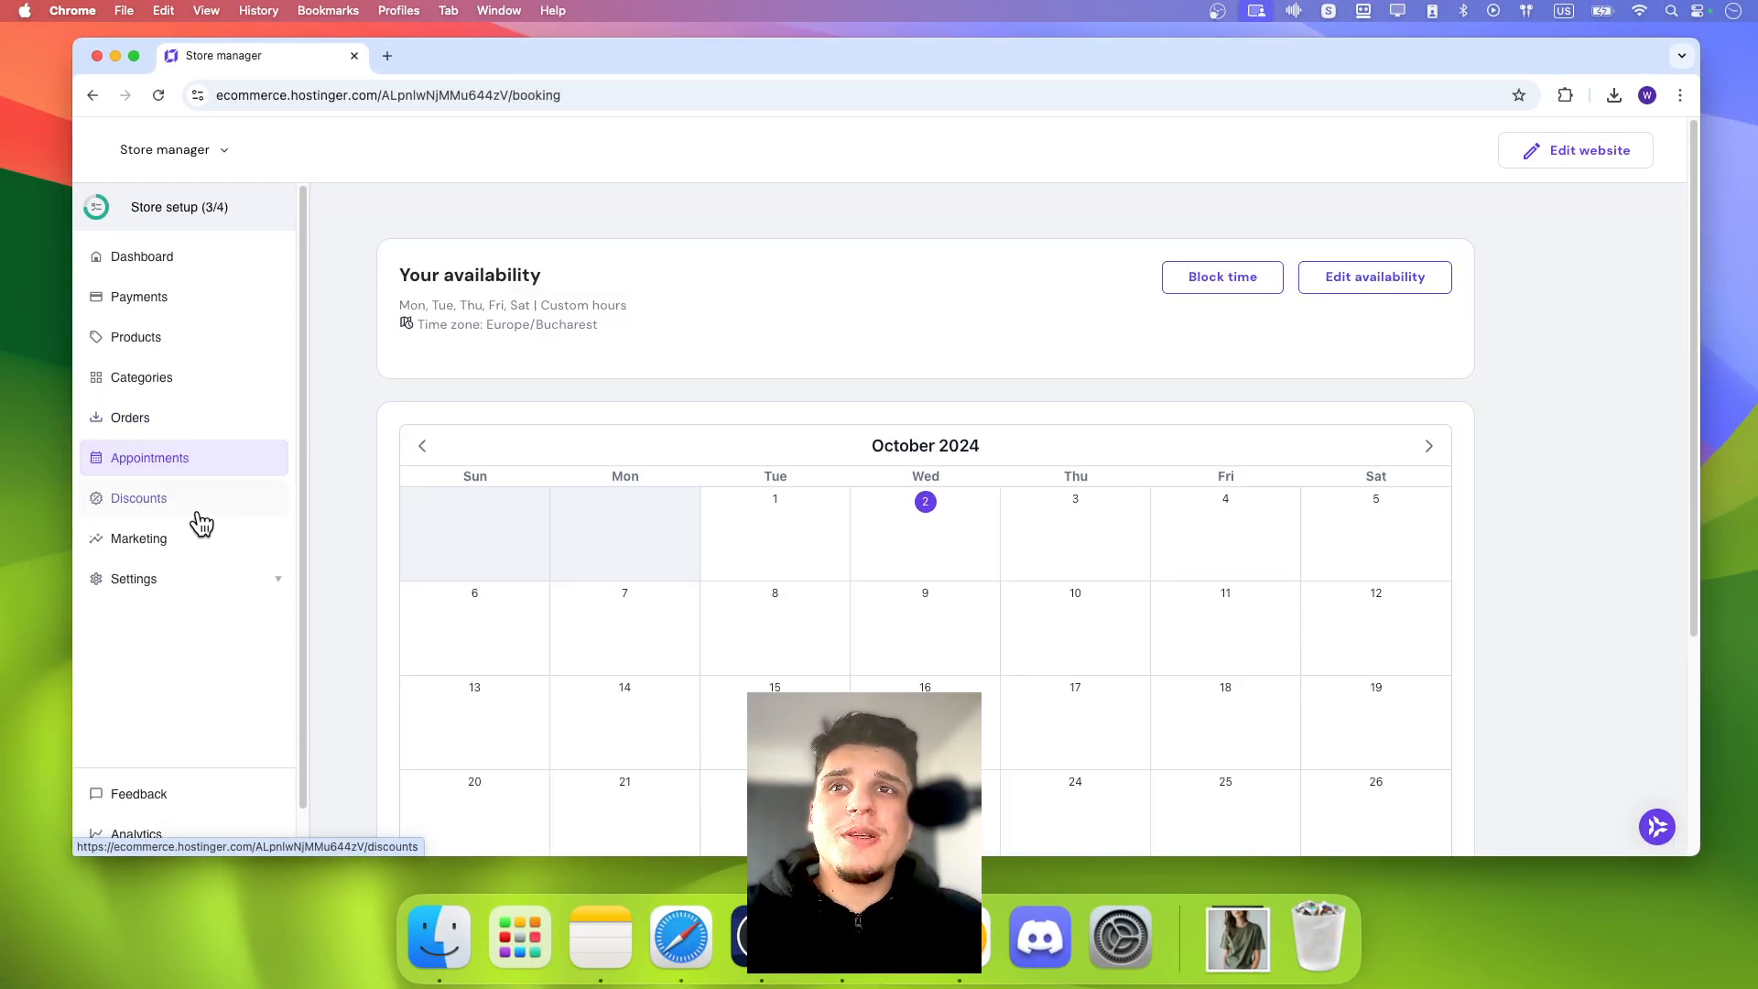
pyautogui.click(196, 509)
pyautogui.click(207, 540)
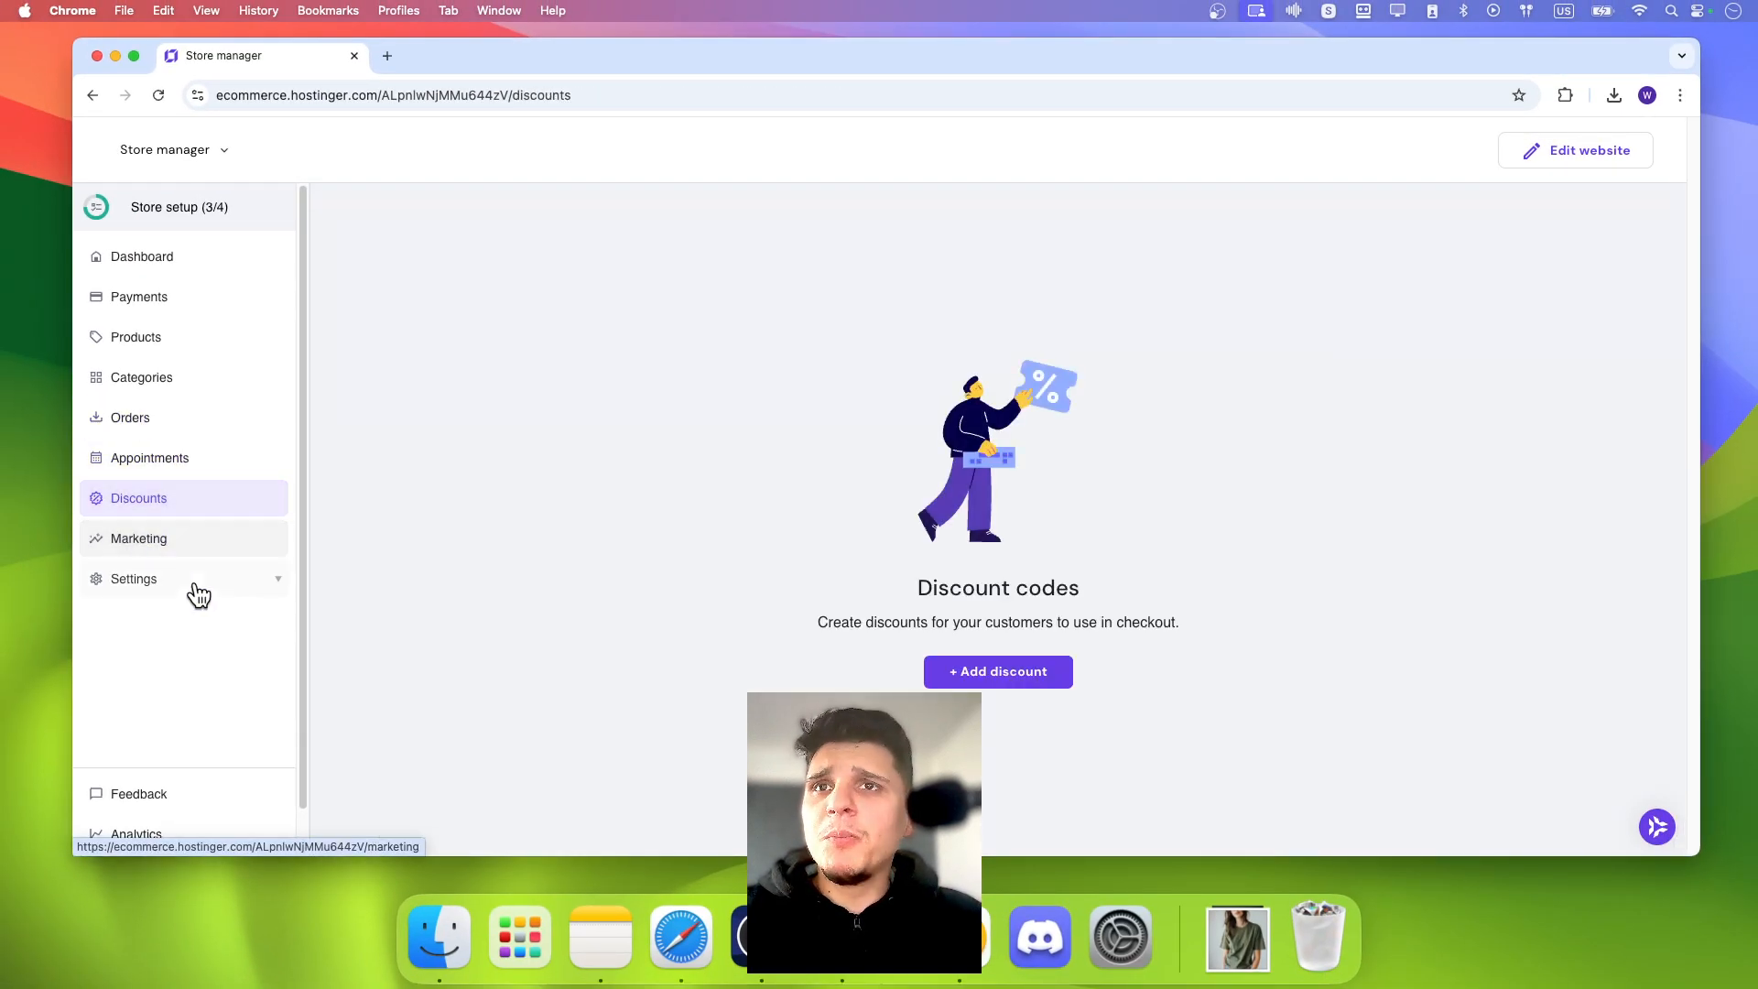
pyautogui.click(194, 592)
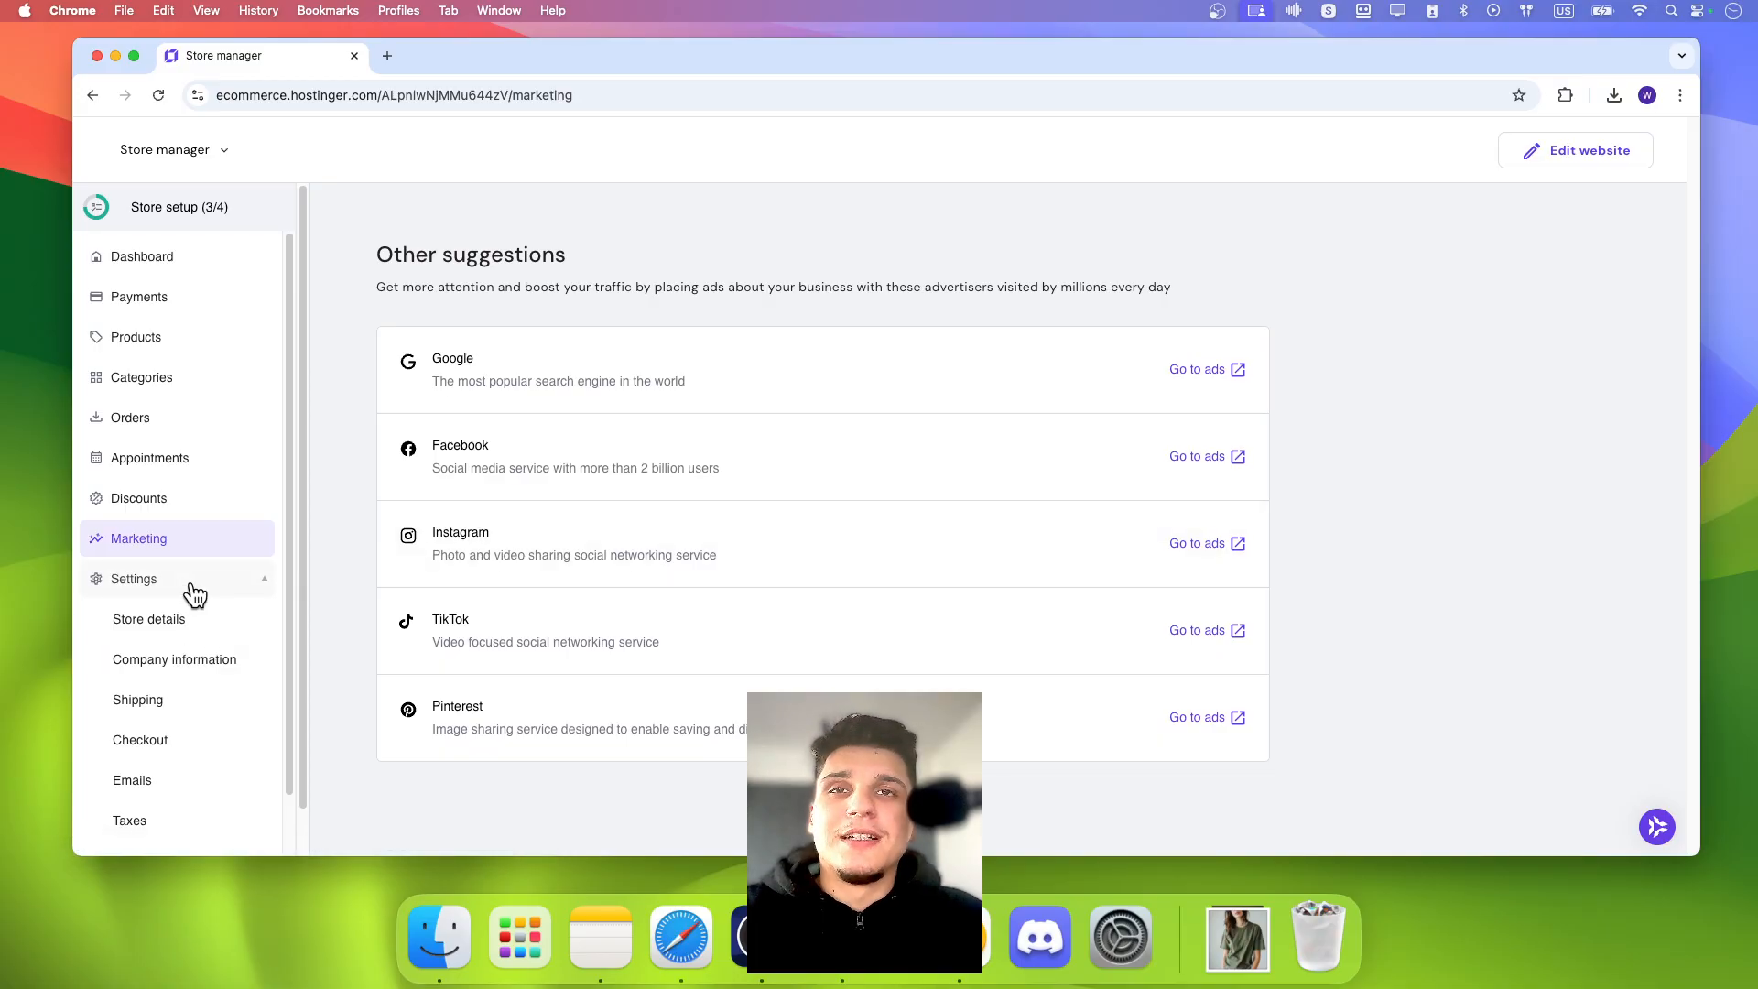